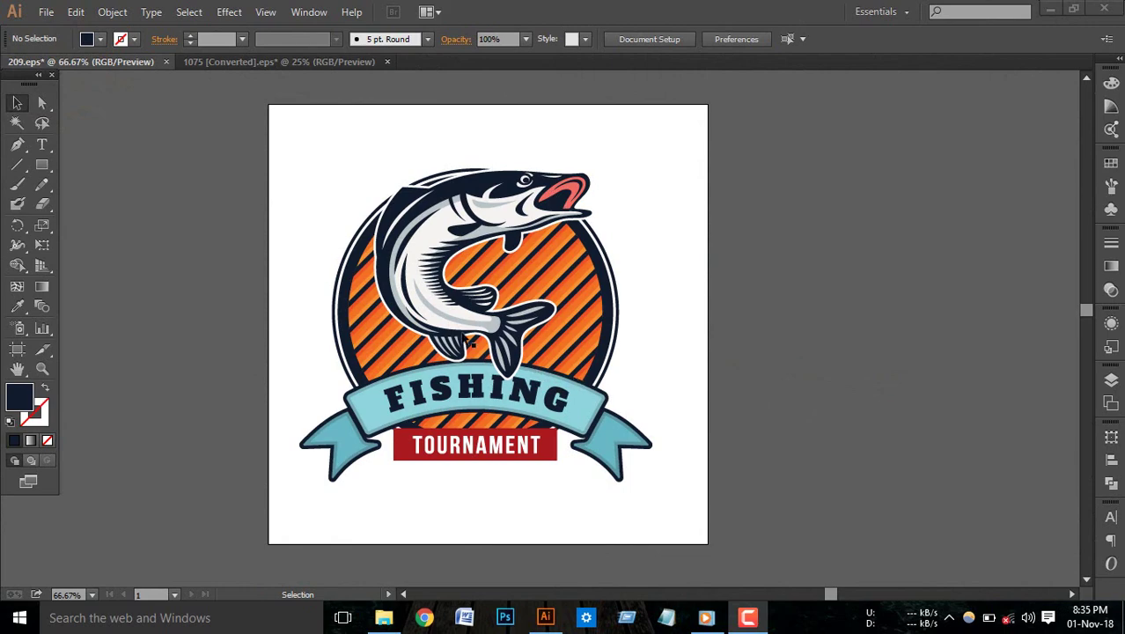
# Create a new document named 'Tshirt design', 12 × 18 in, High (300 ppi) raster resolution, CMYK colour mode.
pyautogui.click(45, 11)
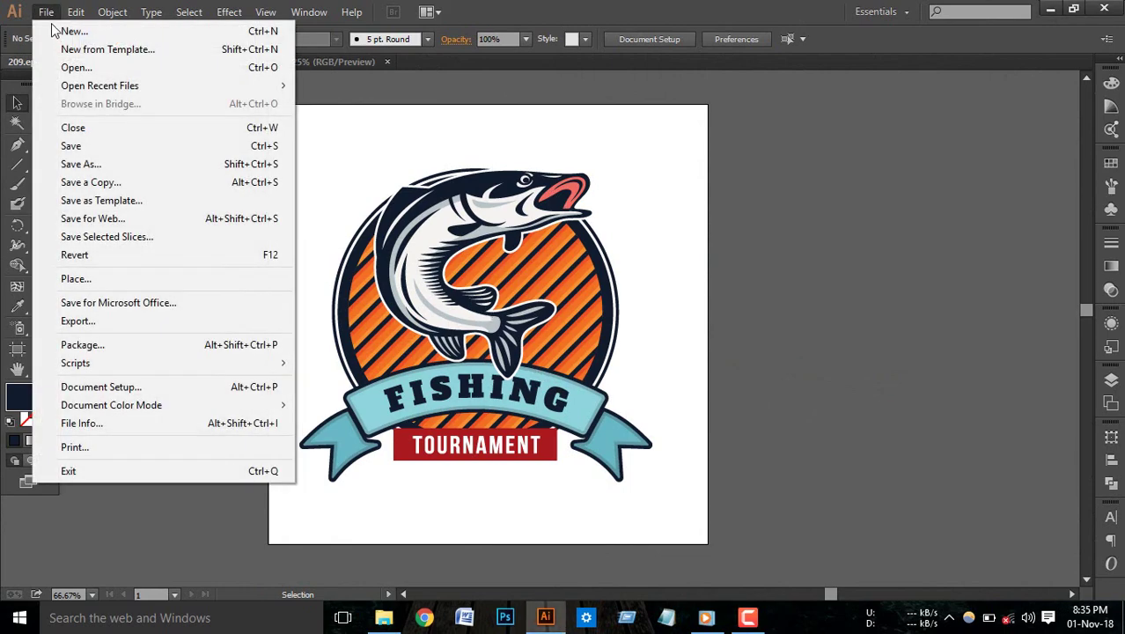
pyautogui.click(60, 35)
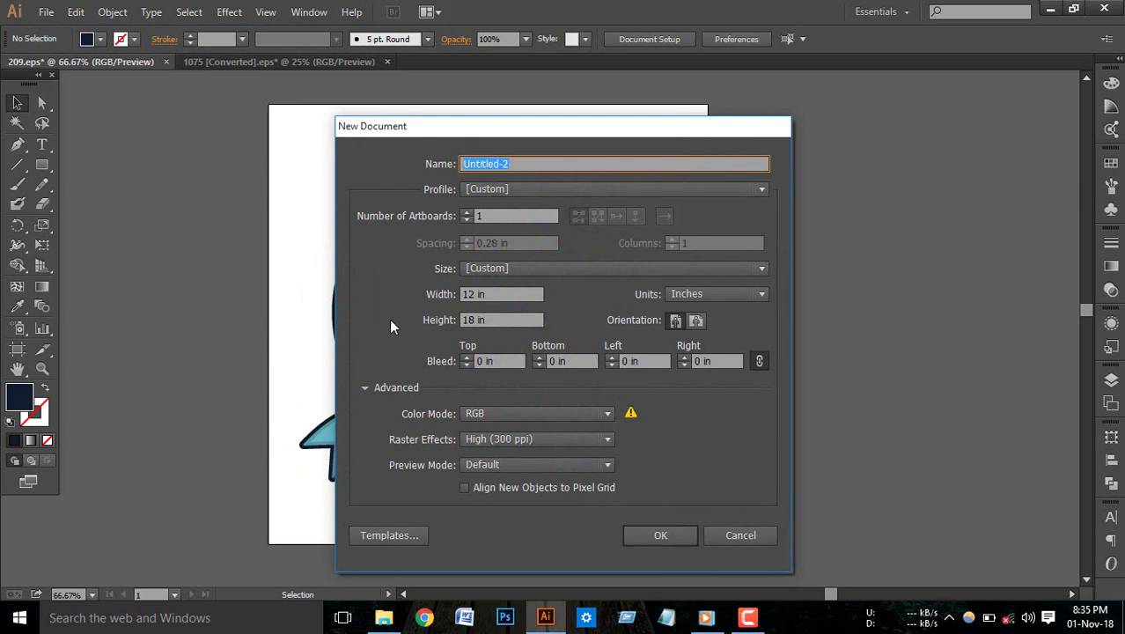
pyautogui.write('Tshirt de')
pyautogui.write('sign')
pyautogui.click(470, 296)
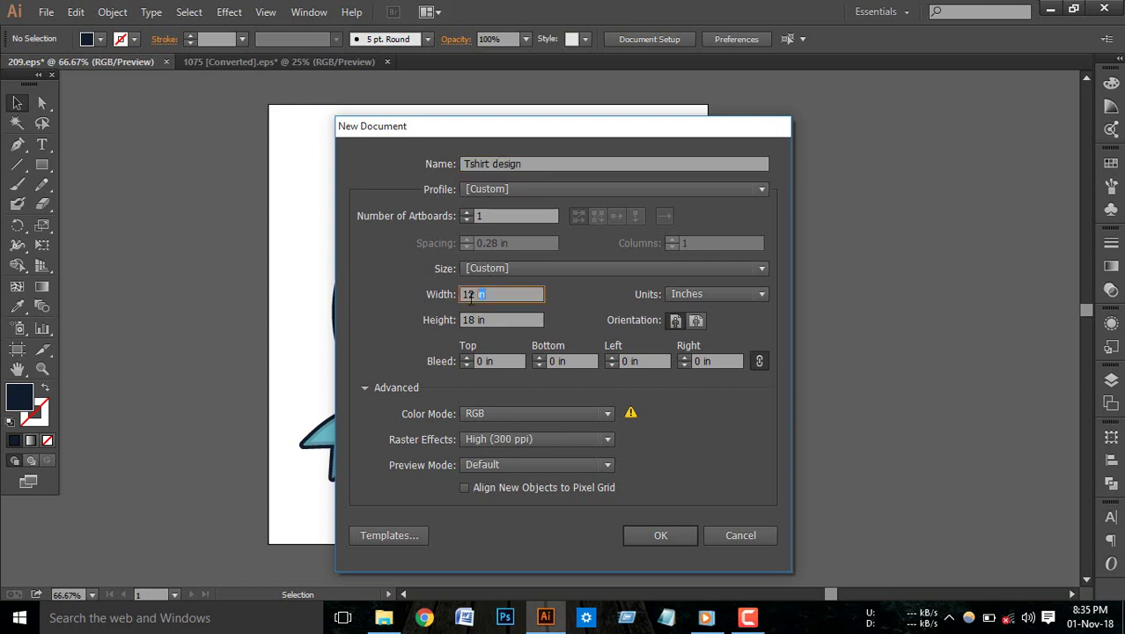
pyautogui.click(495, 321)
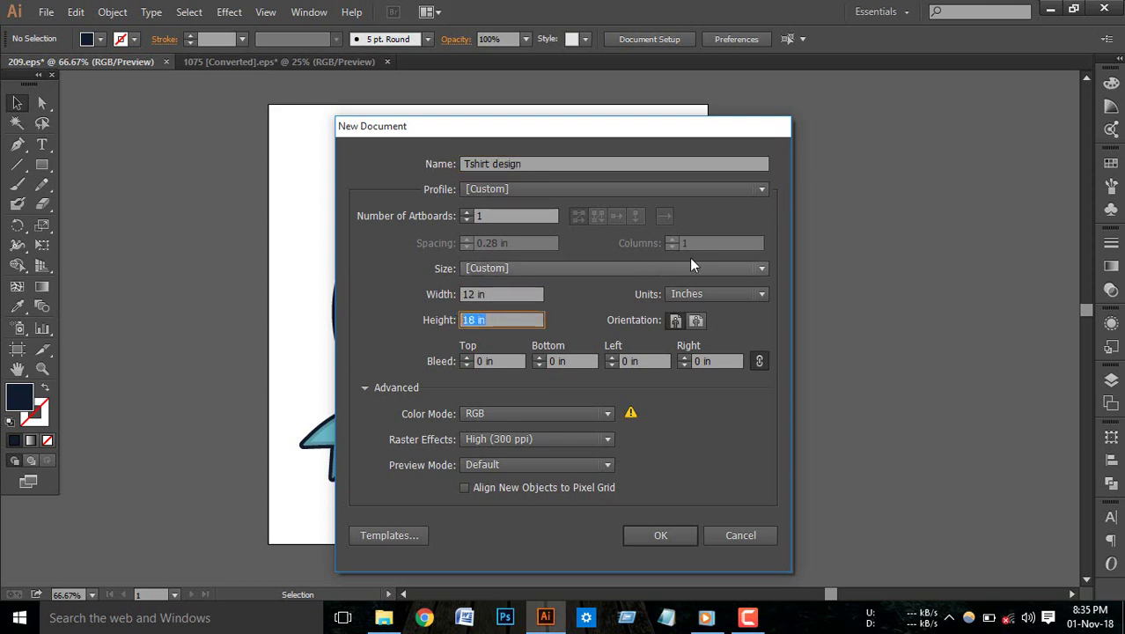
pyautogui.click(722, 294)
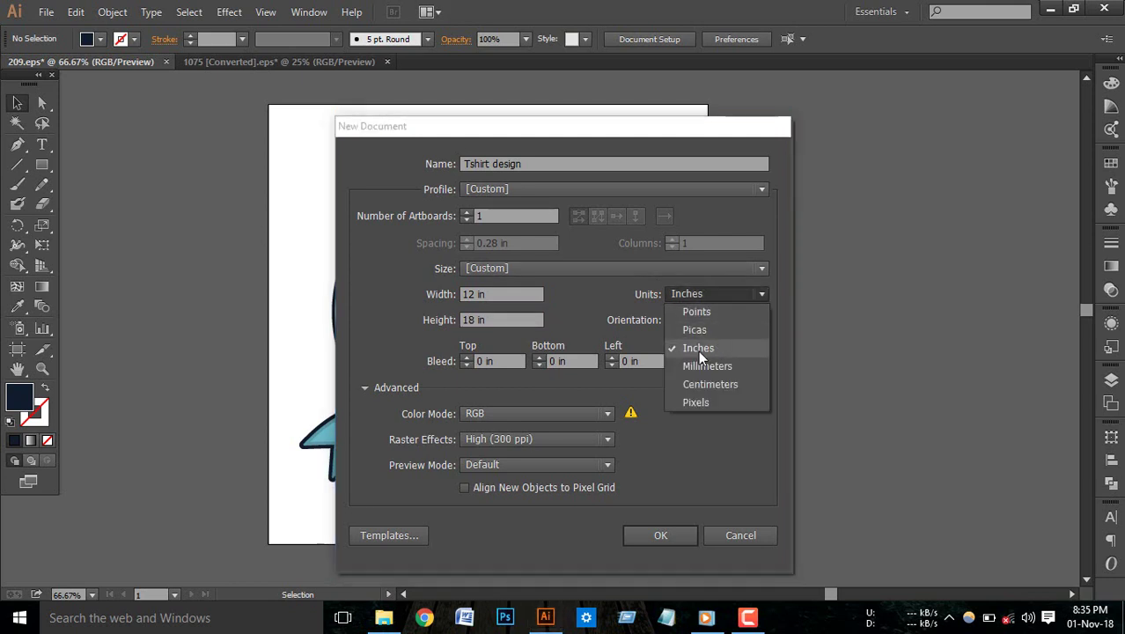
pyautogui.click(701, 351)
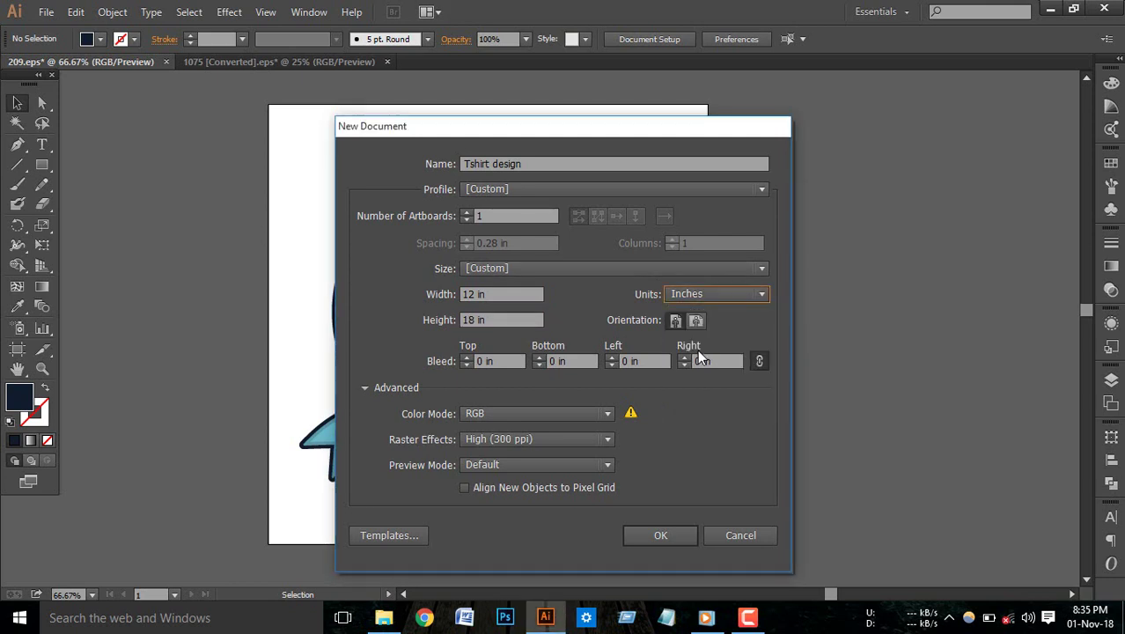
pyautogui.click(606, 438)
pyautogui.click(530, 458)
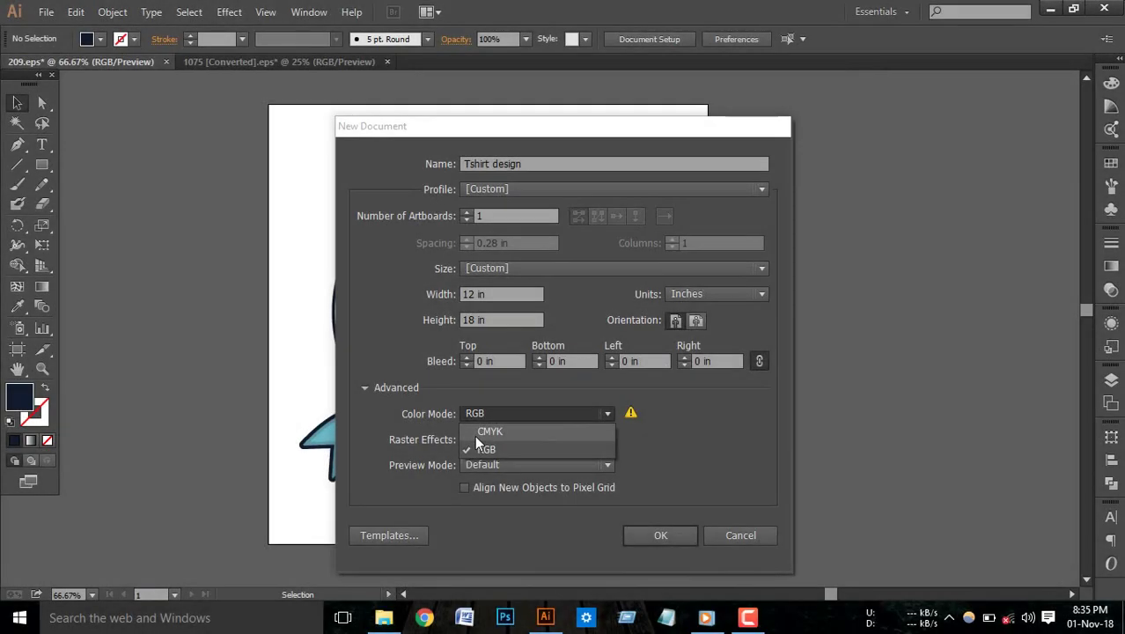
pyautogui.click(527, 432)
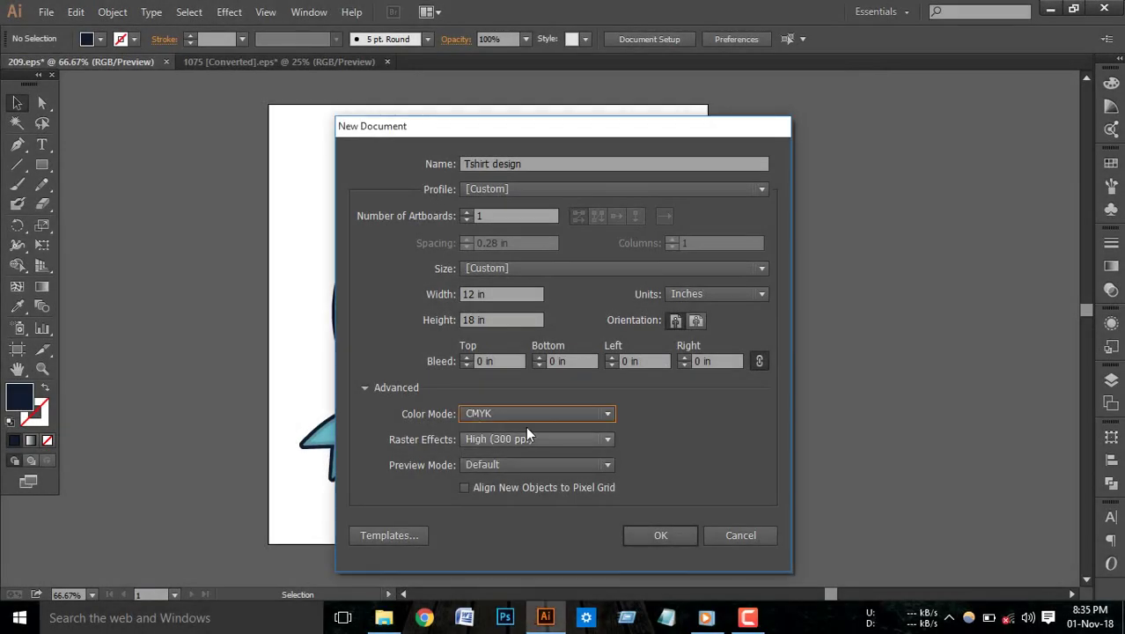
pyautogui.click(587, 415)
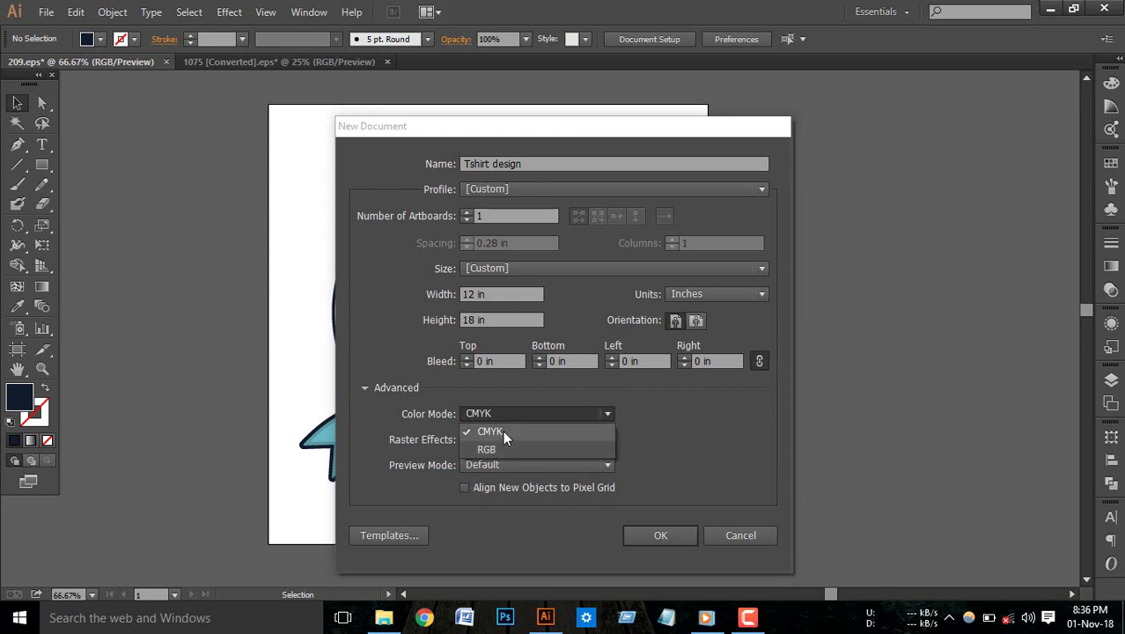
pyautogui.click(503, 430)
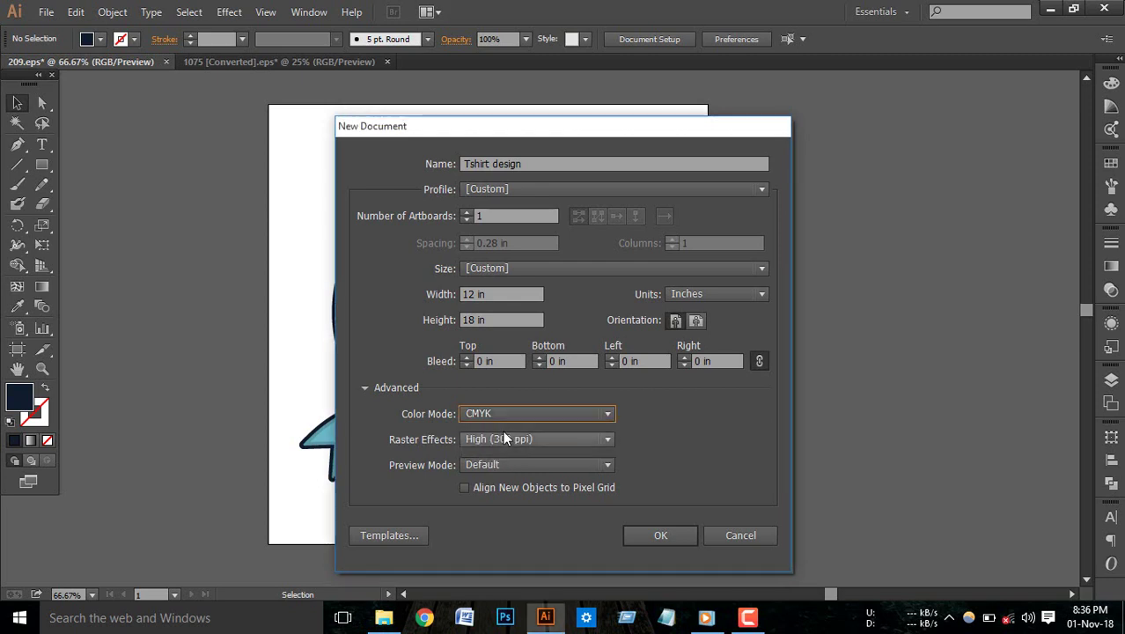
pyautogui.click(661, 536)
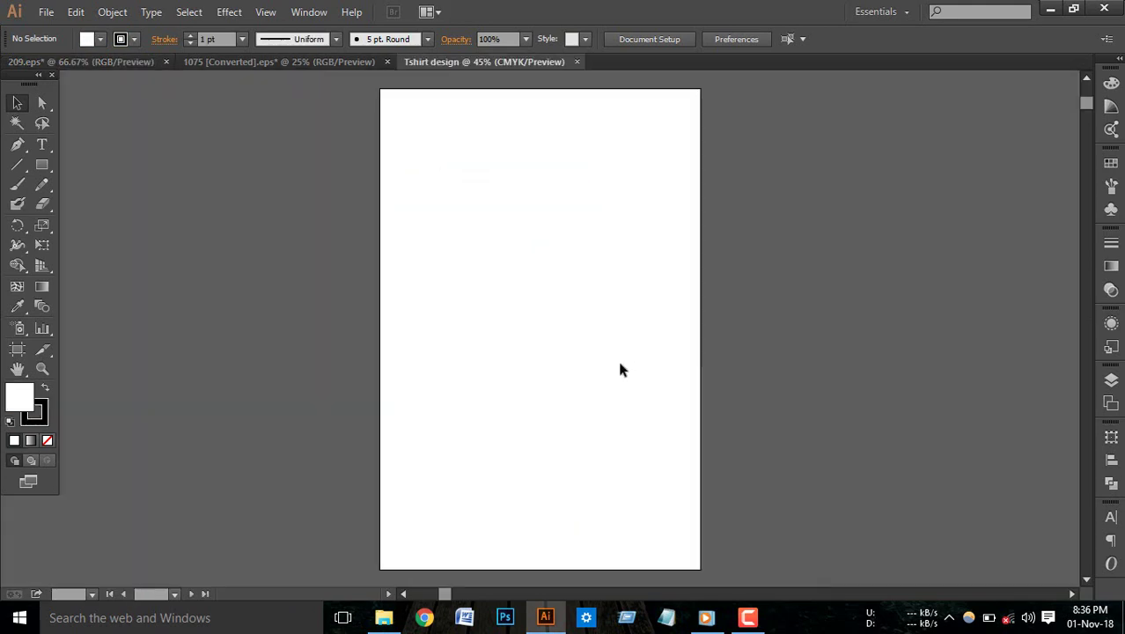
# Copy the whole fishing badge from 209.eps onto the pasteboard left of the Tshirt design artboard, then zoom in.
pyautogui.click(114, 63)
pyautogui.moveTo(344, 156); pyautogui.dragTo(629, 481)
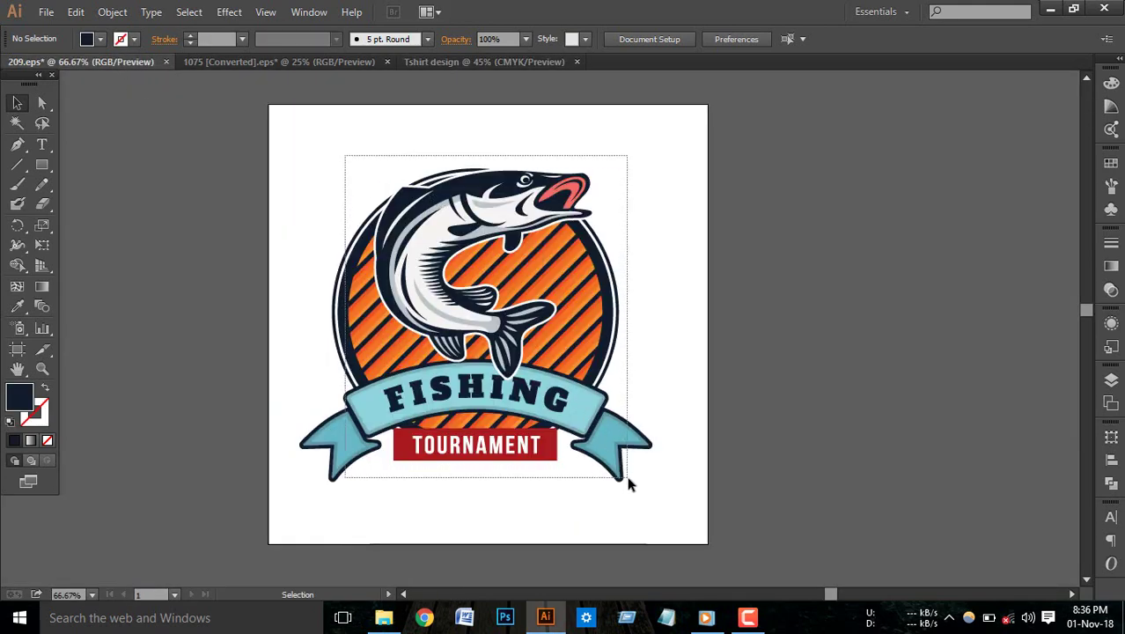
pyautogui.moveTo(481, 313)
pyautogui.mouseDown()
pyautogui.moveTo(446, 81)
pyautogui.moveTo(266, 310)
pyautogui.mouseUp()
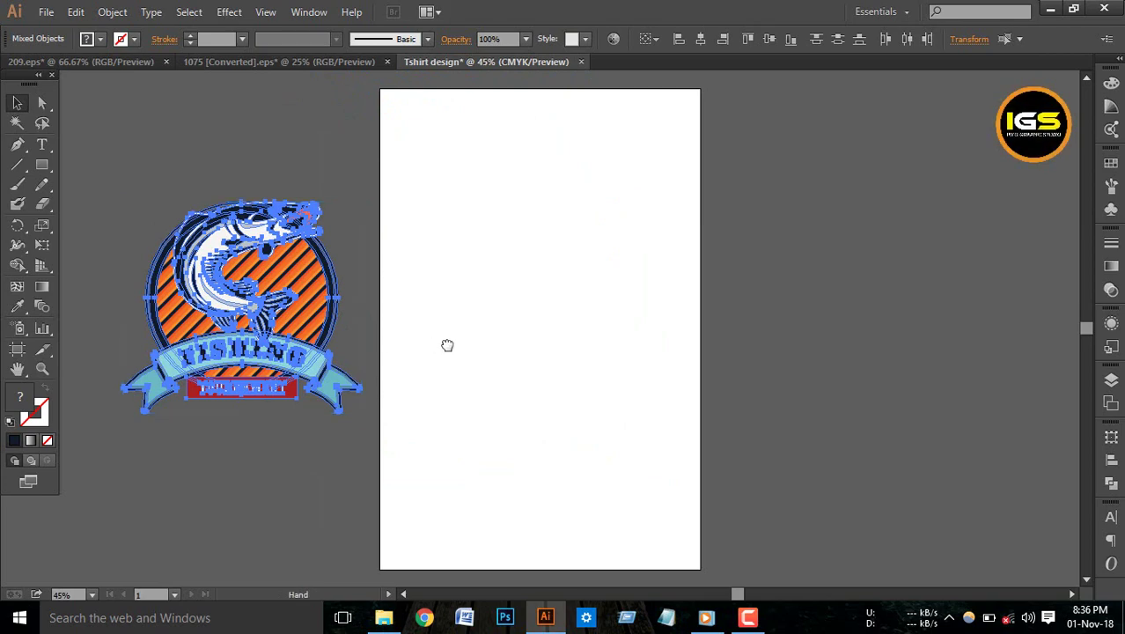
pyautogui.moveTo(447, 345); pyautogui.dragTo(540, 327)
pyautogui.moveTo(399, 302); pyautogui.dragTo(403, 297)
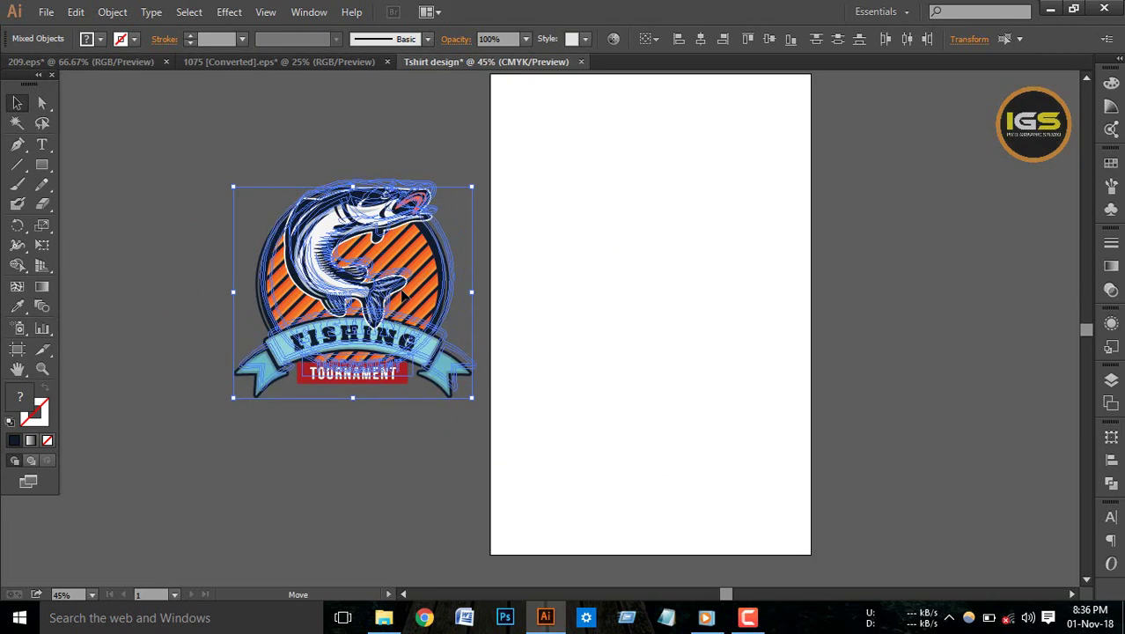
pyautogui.click(662, 258)
pyautogui.hotkey('ctrl', '+')
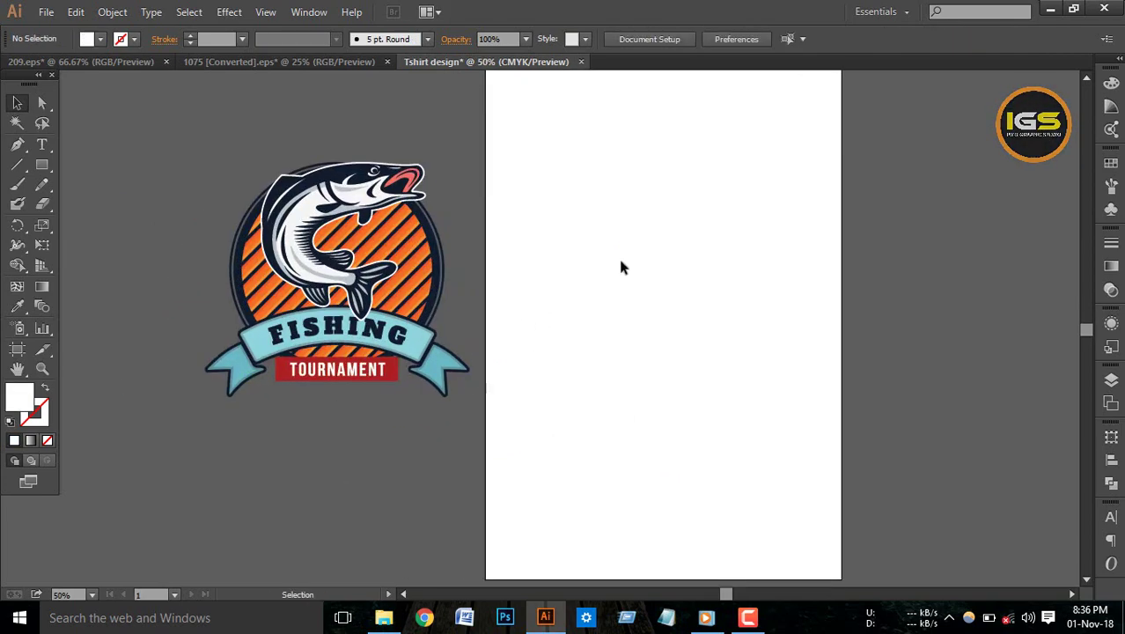
pyautogui.hotkey('ctrl', '+')
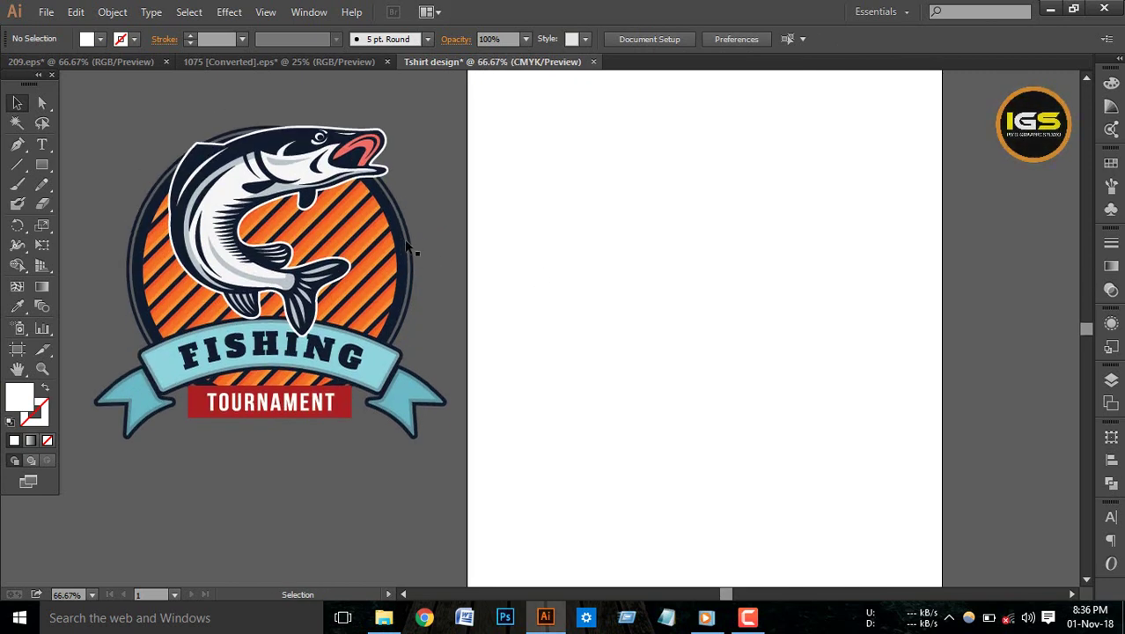
# Draw a large circle with no fill and a black outline set to 13 pt, then thickened.
pyautogui.click(48, 172)
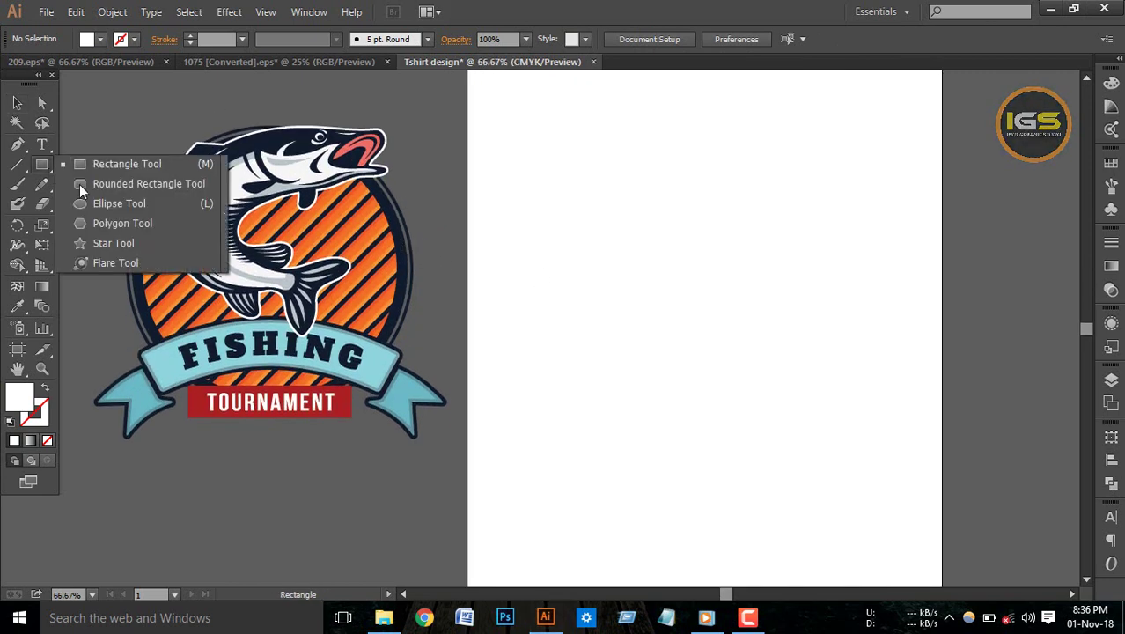
pyautogui.click(98, 204)
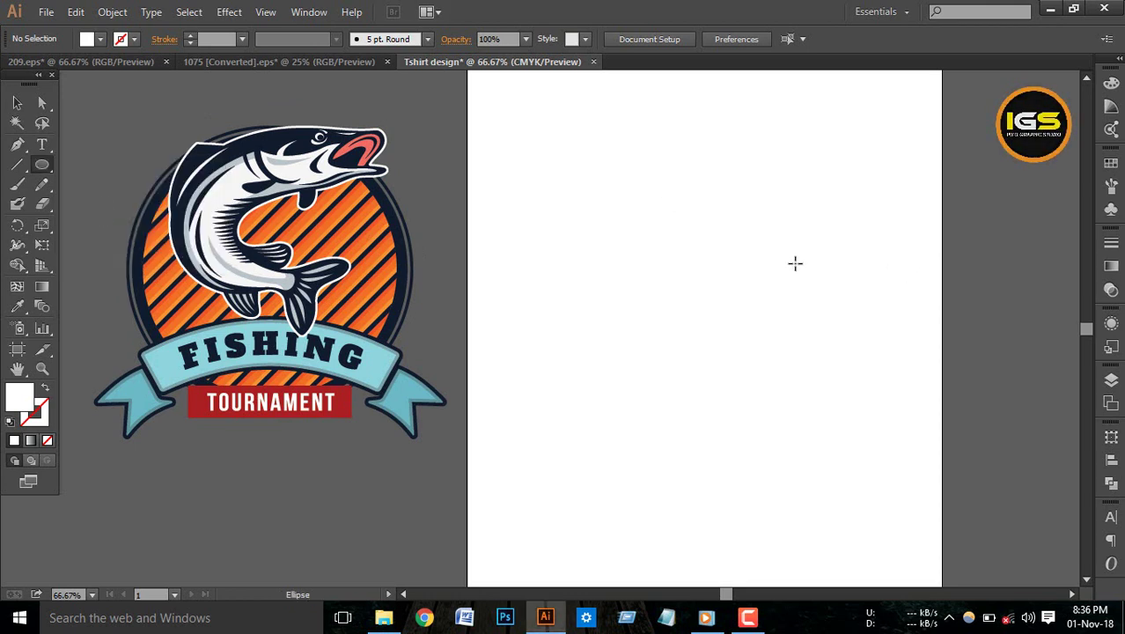
pyautogui.moveTo(580, 195)
pyautogui.mouseDown()
pyautogui.moveTo(828, 469)
pyautogui.moveTo(815, 454)
pyautogui.mouseUp()
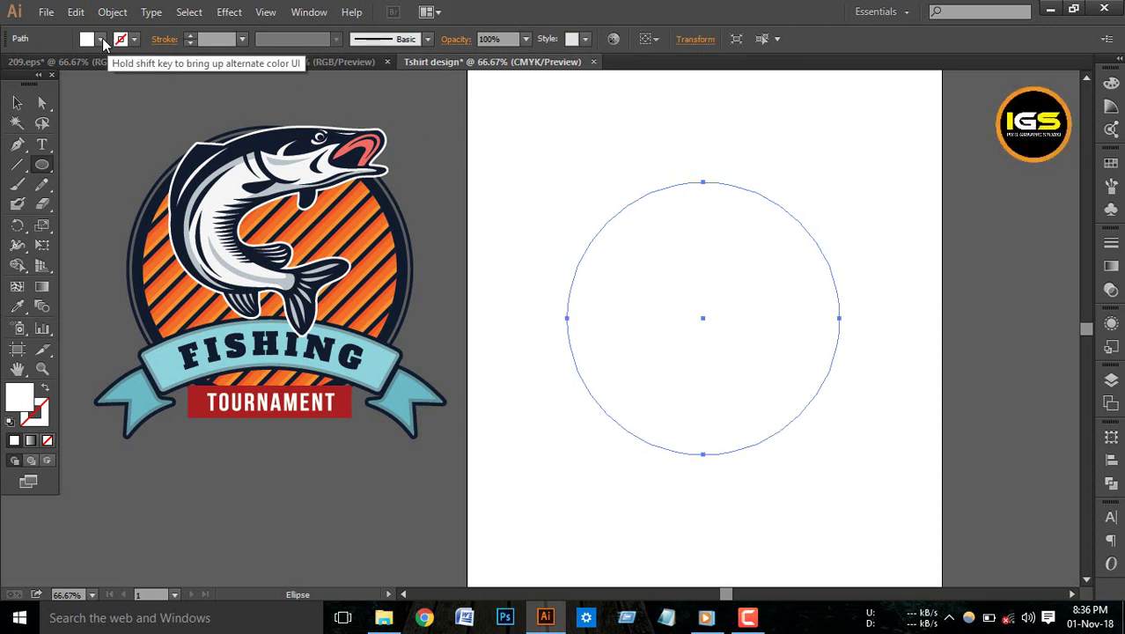
pyautogui.click(101, 39)
pyautogui.click(11, 68)
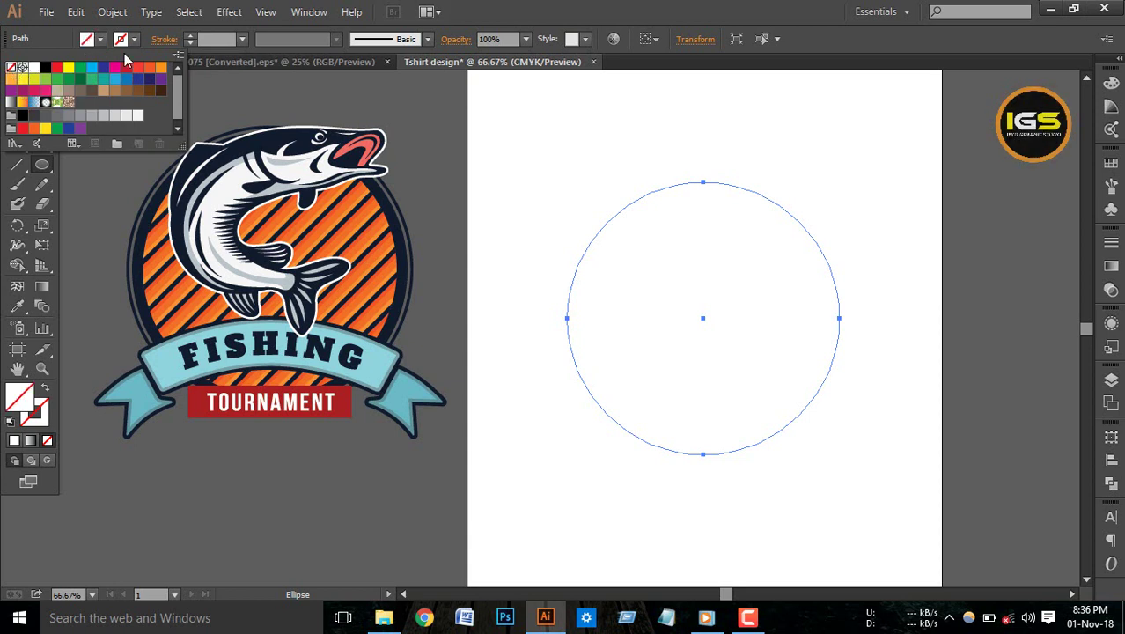
pyautogui.click(133, 39)
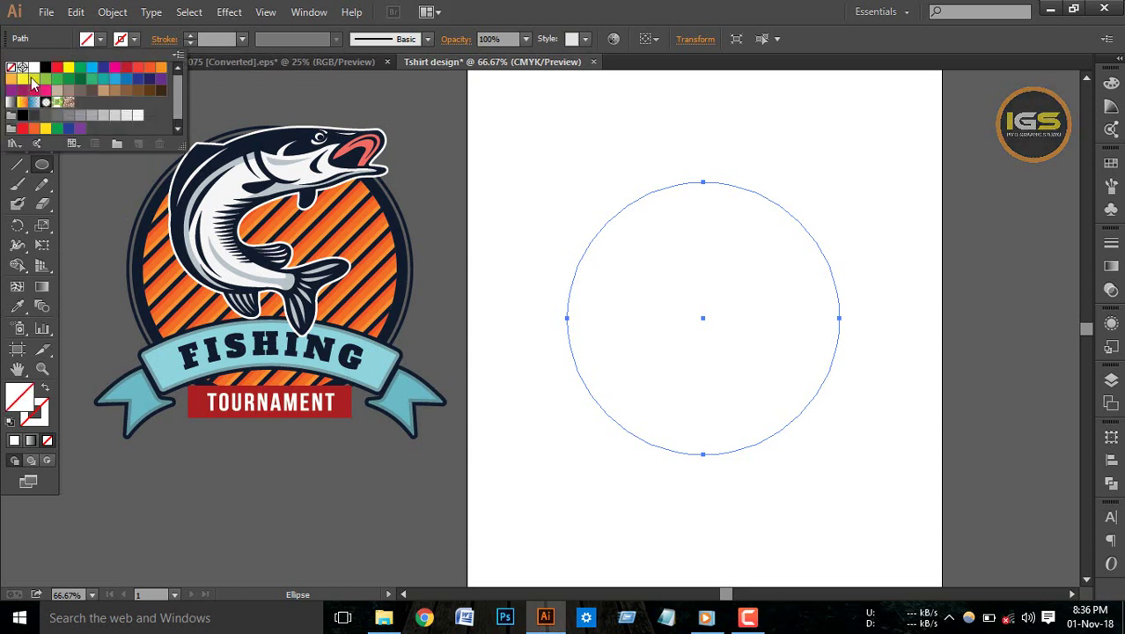
pyautogui.click(46, 68)
pyautogui.click(227, 38)
pyautogui.write('13')
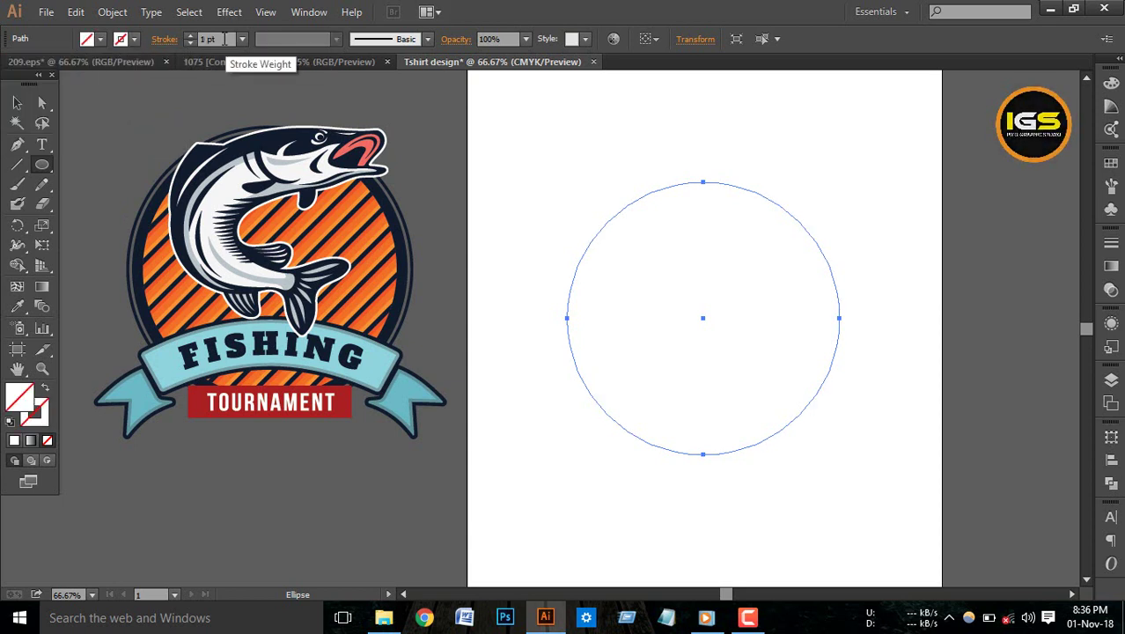
pyautogui.press('Return')
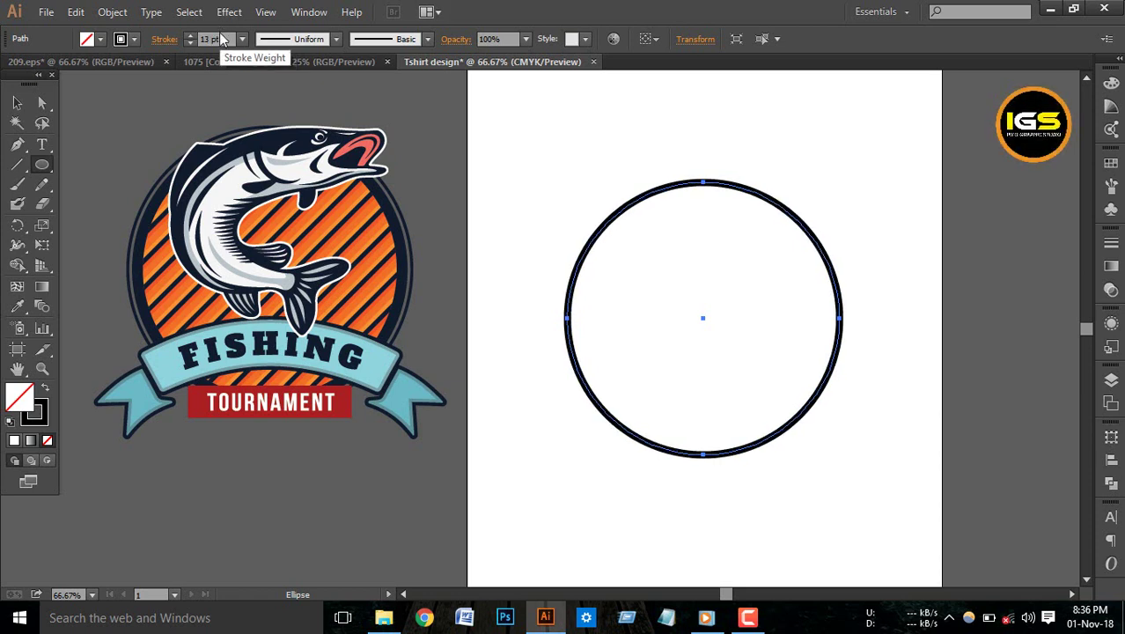
pyautogui.press('Up')
pyautogui.press('Up')
pyautogui.press('Up')
pyautogui.press('Up')
pyautogui.press('Up')
pyautogui.press('Up')
pyautogui.press('Up')
pyautogui.press('Up')
pyautogui.press('Up')
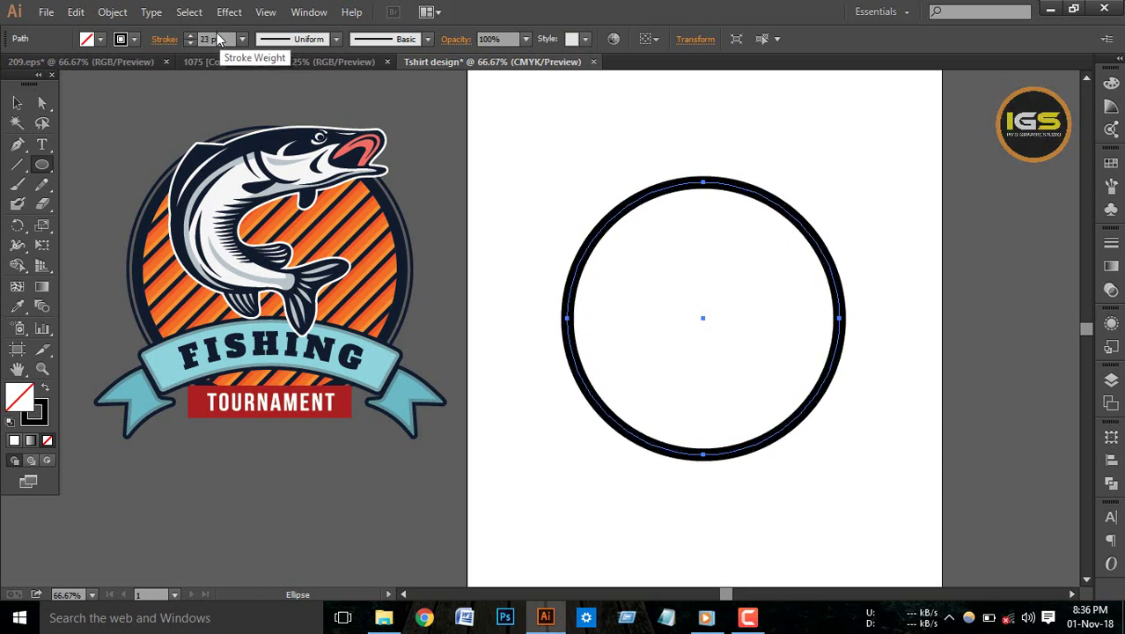
pyautogui.press('Up')
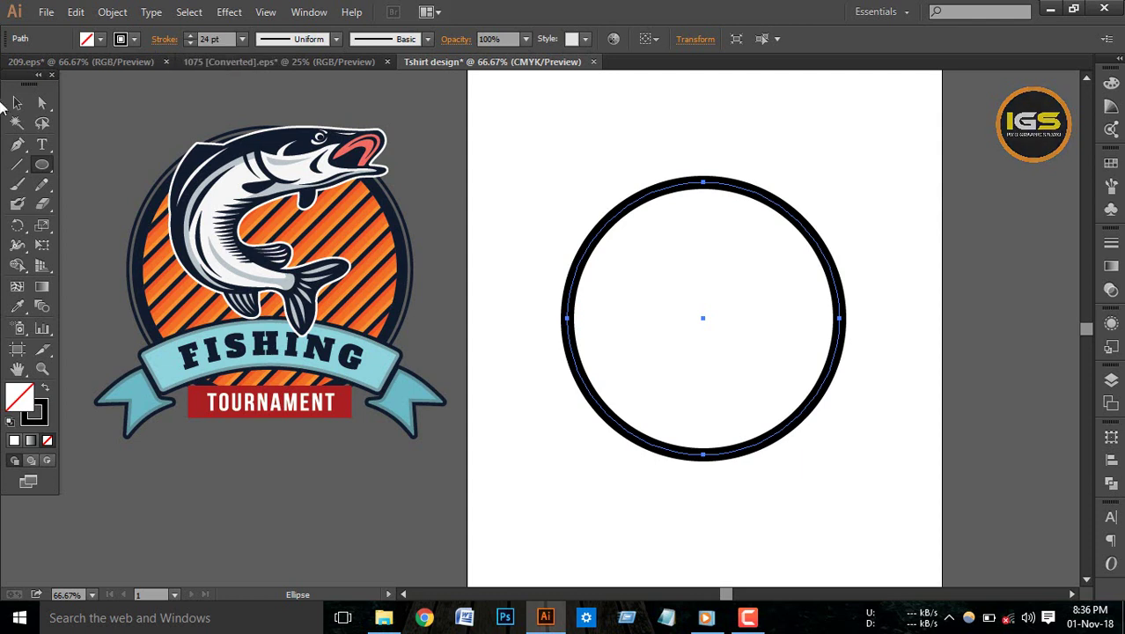
# Shrink the circle slightly and expand its stroke into a solid black ring shape.
pyautogui.click(12, 106)
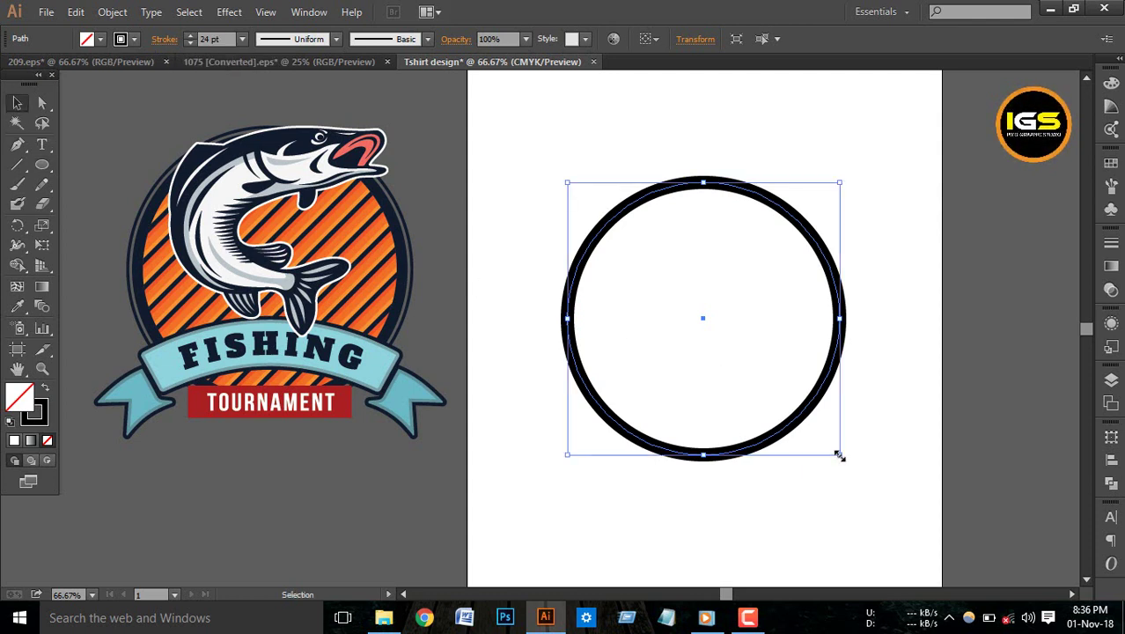
pyautogui.moveTo(840, 455); pyautogui.dragTo(812, 429)
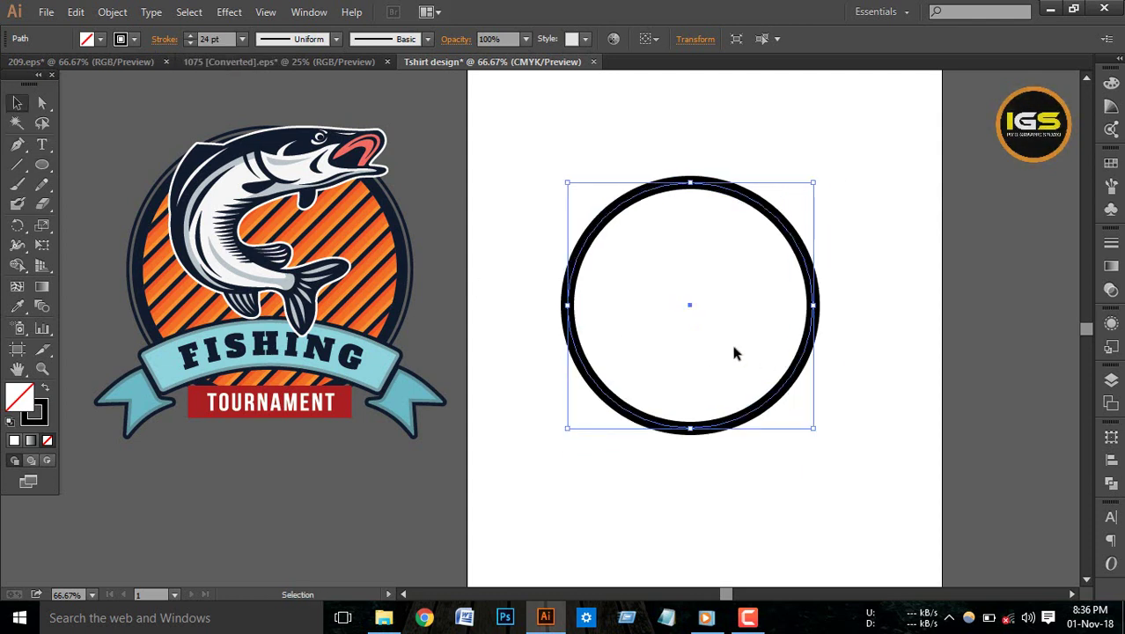
pyautogui.click(115, 16)
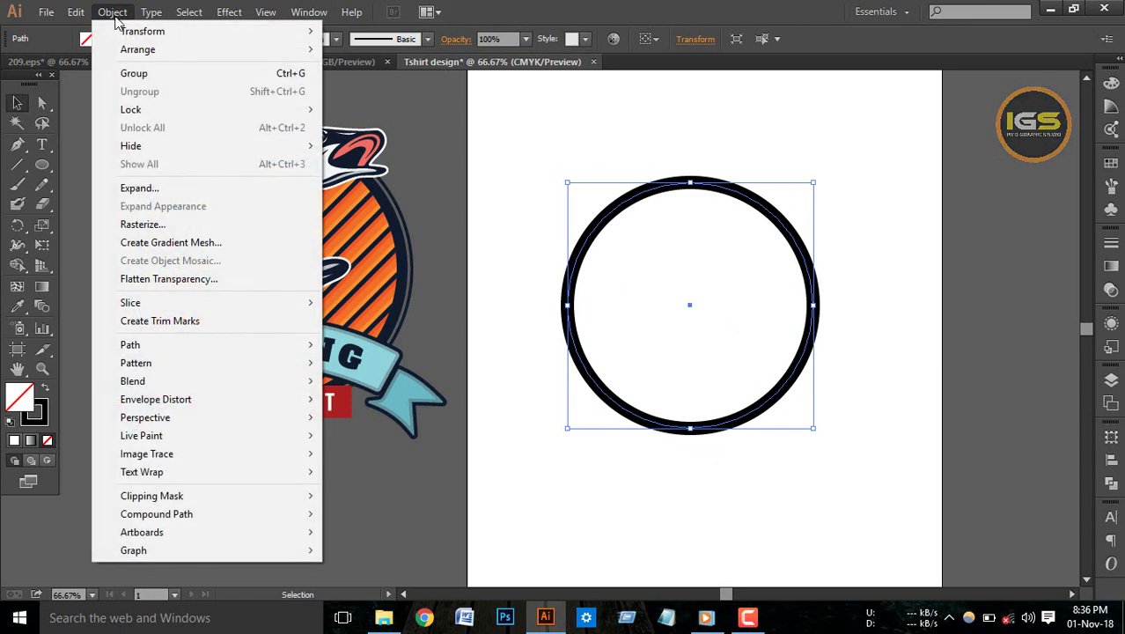
pyautogui.click(157, 190)
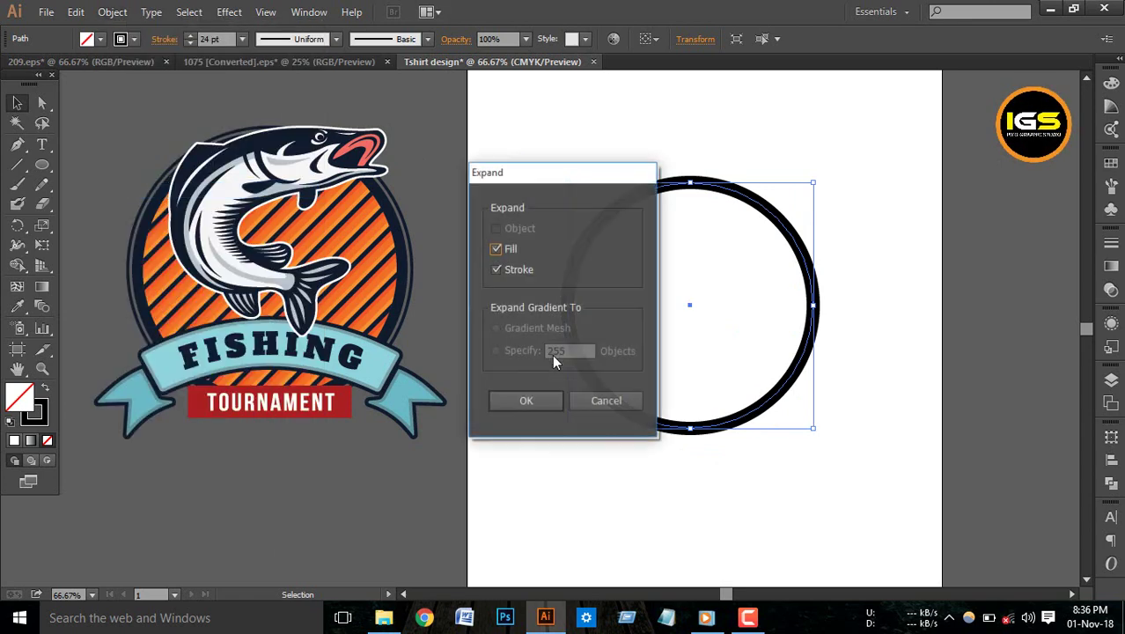
pyautogui.click(526, 400)
pyautogui.click(701, 364)
pyautogui.click(641, 329)
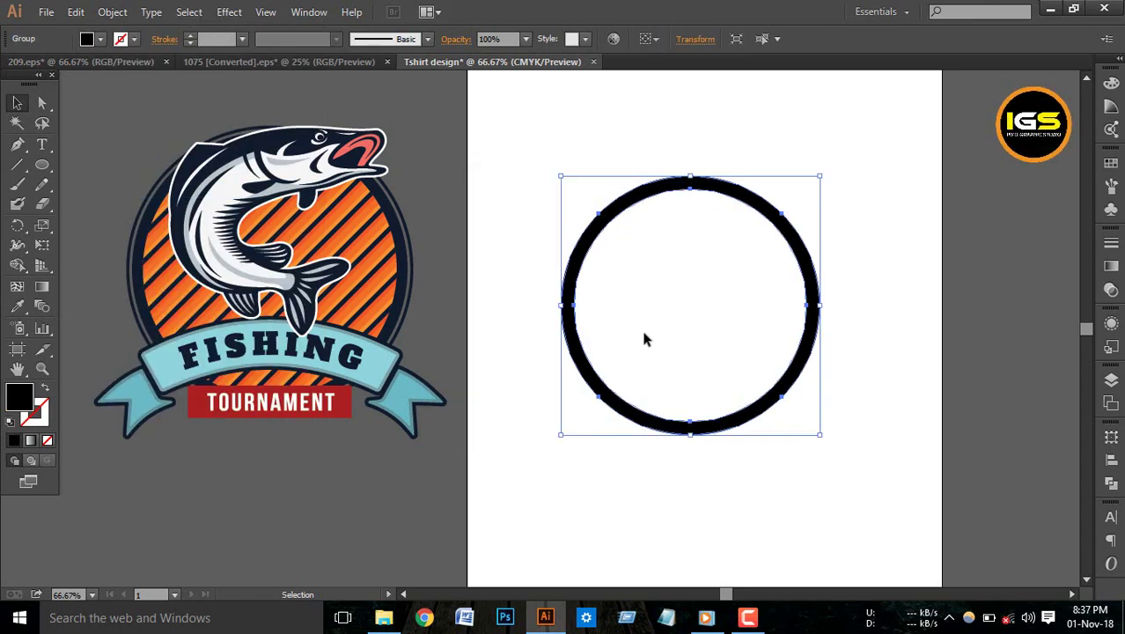
pyautogui.click(432, 309)
# Draw a larger circle around the thick ring with no fill and a 6 pt black stroke.
pyautogui.click(41, 165)
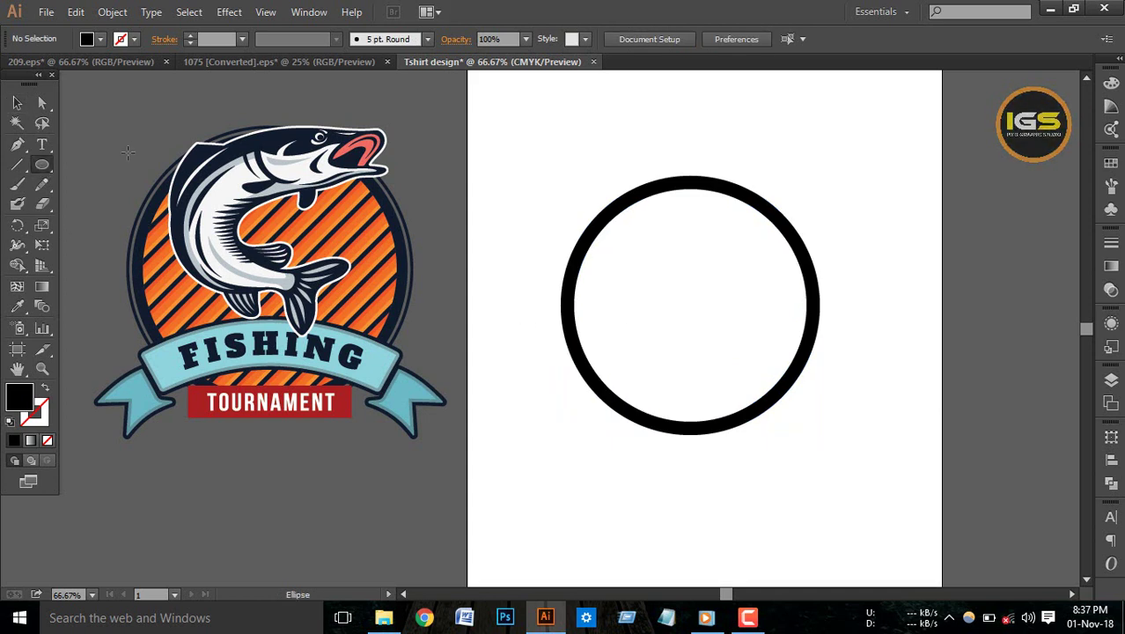
pyautogui.click(87, 39)
pyautogui.click(11, 67)
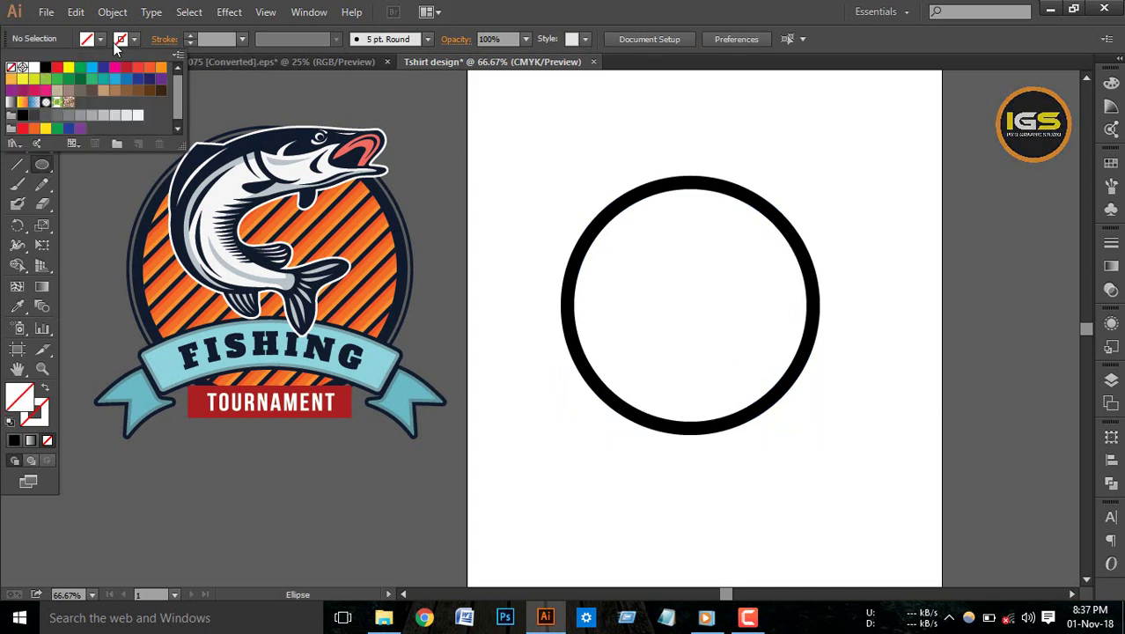
pyautogui.click(132, 40)
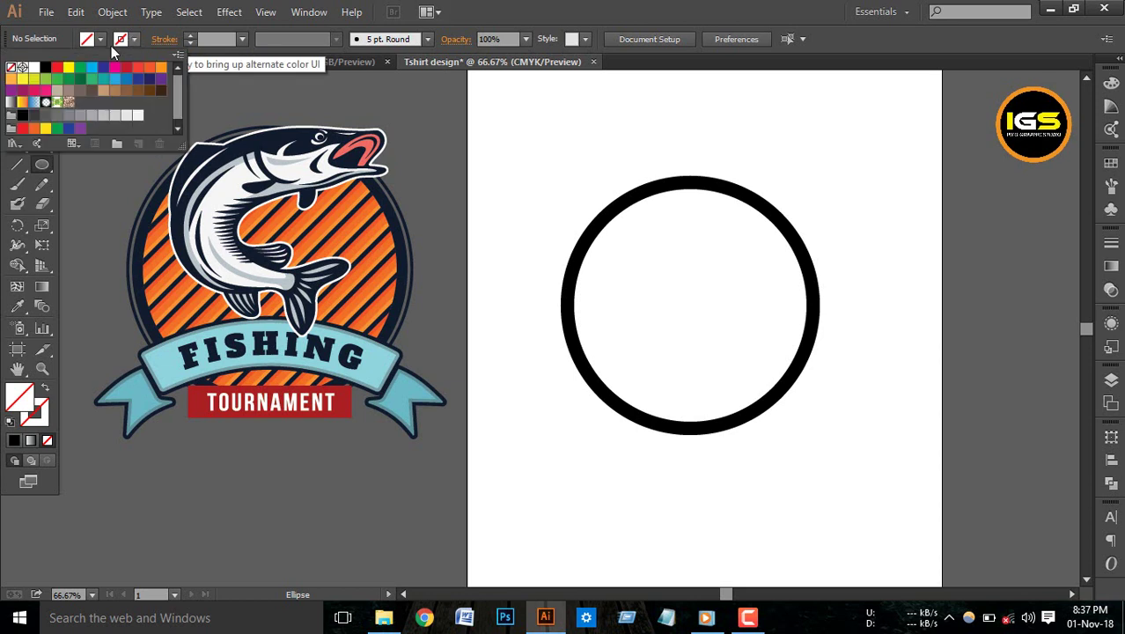
pyautogui.click(45, 67)
pyautogui.doubleClick(209, 40)
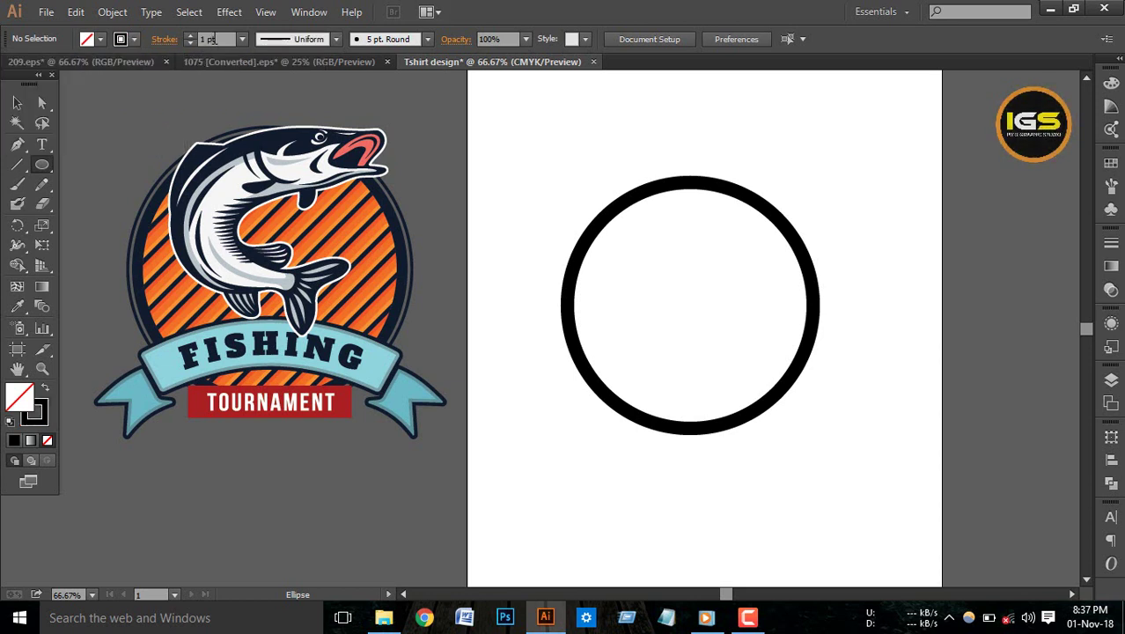
pyautogui.write('6')
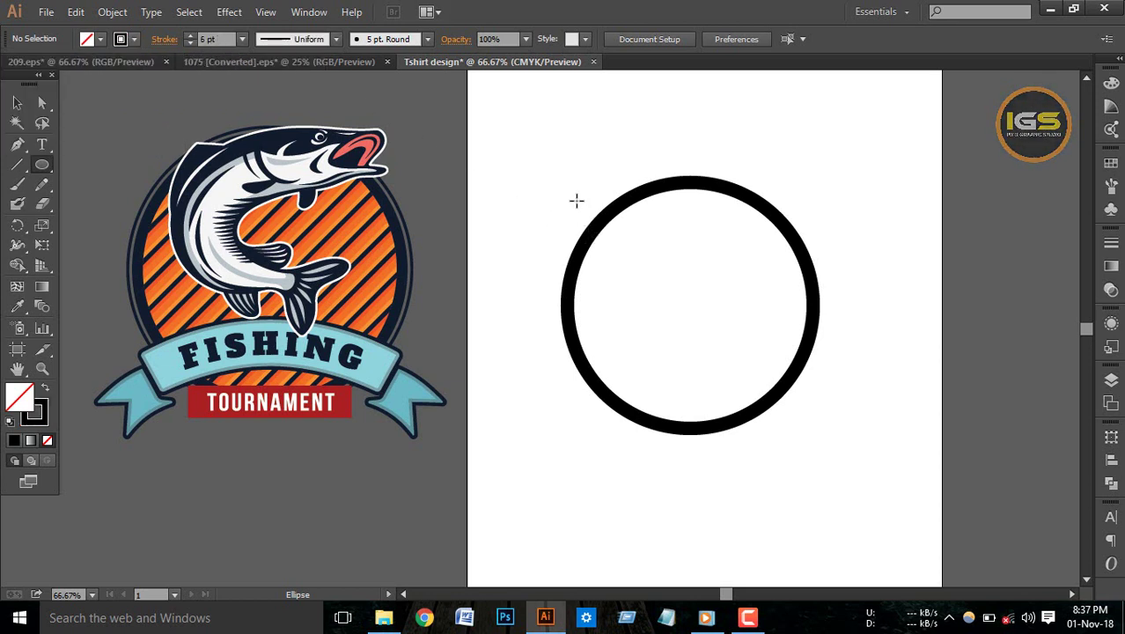
pyautogui.moveTo(576, 201)
pyautogui.mouseDown()
pyautogui.moveTo(845, 470)
pyautogui.moveTo(828, 445)
pyautogui.mouseUp()
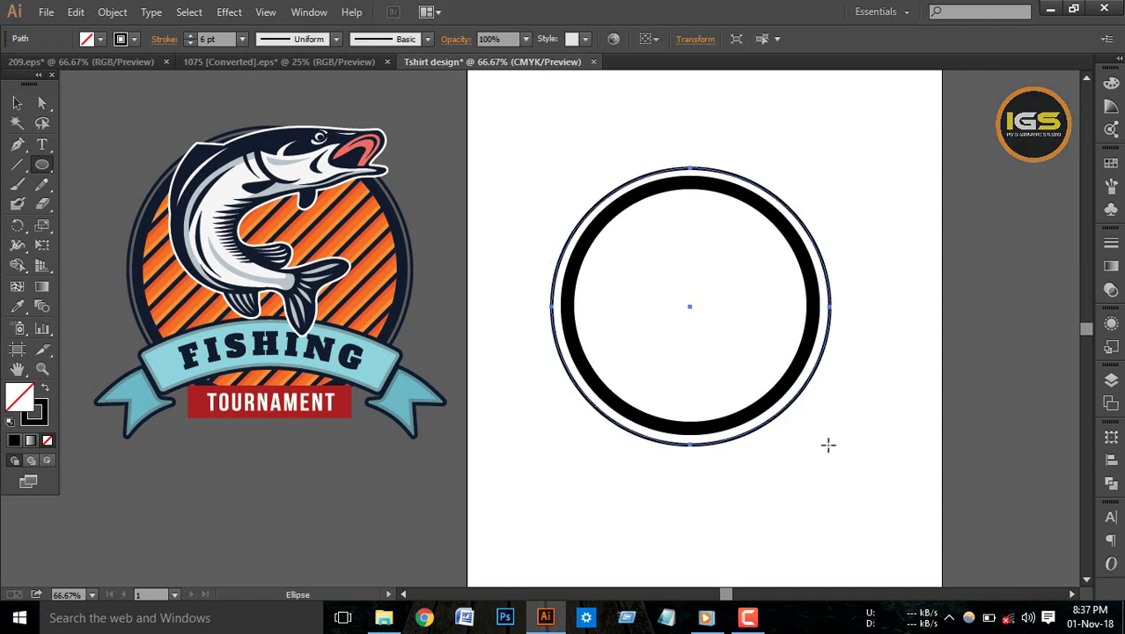
# Resize the new circle to hug the ring and align both circles' horizontal and vertical centres.
pyautogui.click(17, 103)
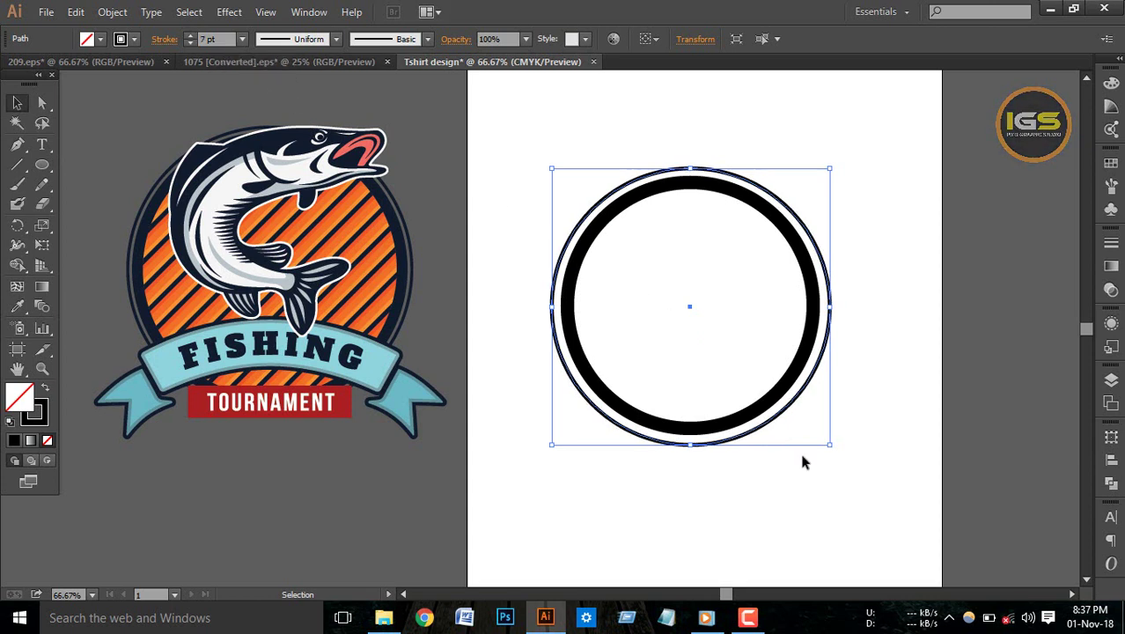
pyautogui.moveTo(832, 447); pyautogui.dragTo(828, 444)
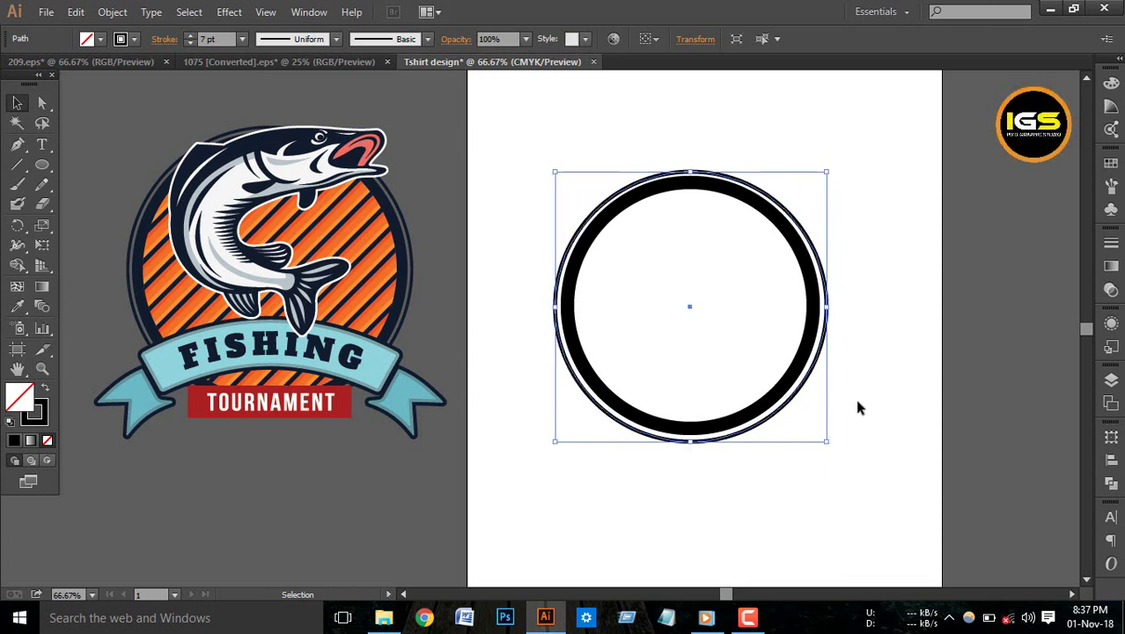
pyautogui.moveTo(529, 133); pyautogui.dragTo(722, 195)
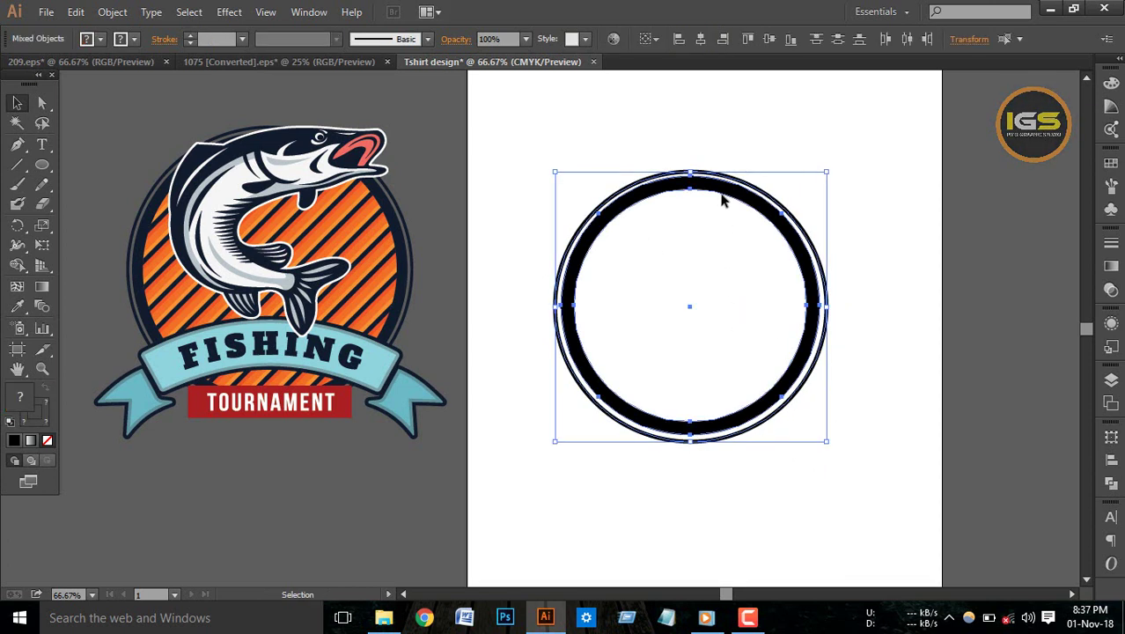
pyautogui.click(700, 39)
pyautogui.click(768, 39)
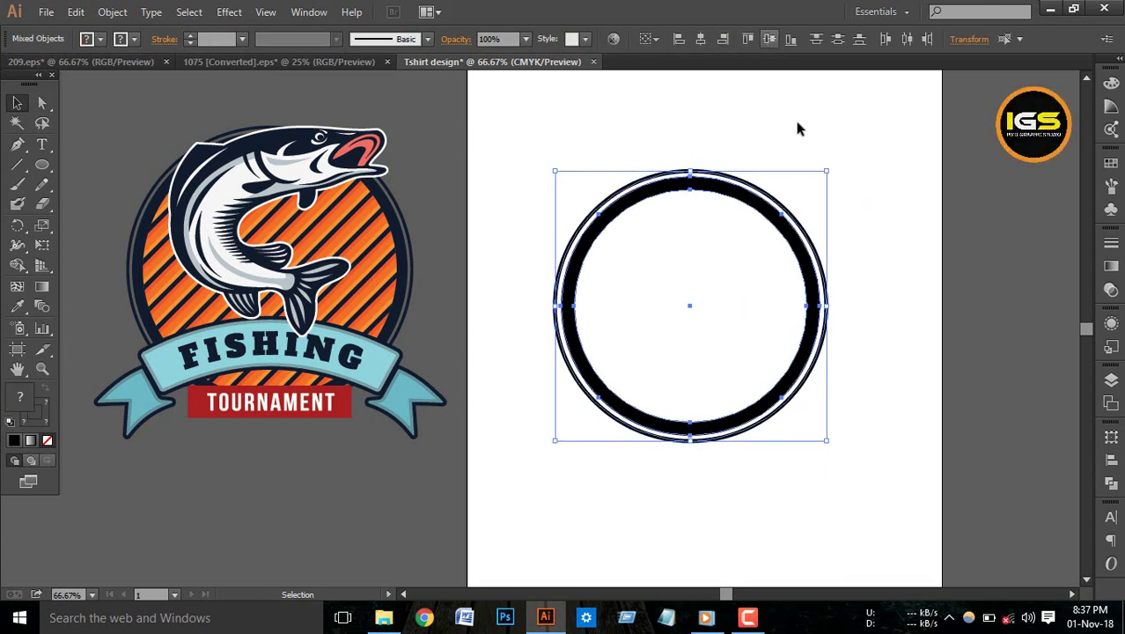
pyautogui.click(870, 216)
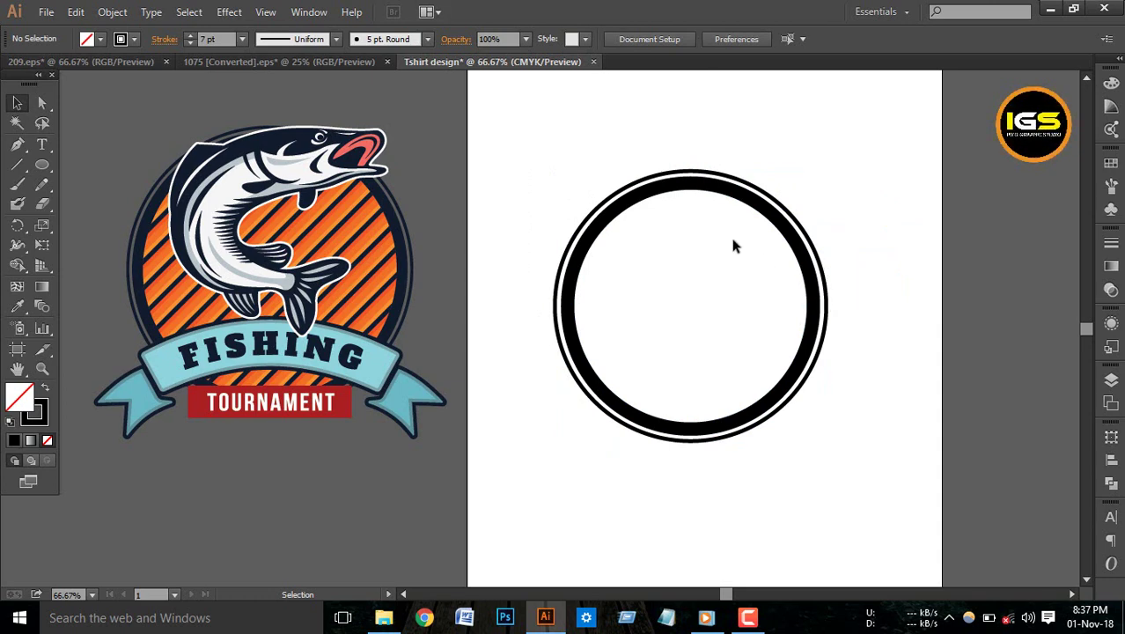
# Expand the outer circle's fill and stroke into a solid shape.
pyautogui.moveTo(739, 179); pyautogui.dragTo(732, 177)
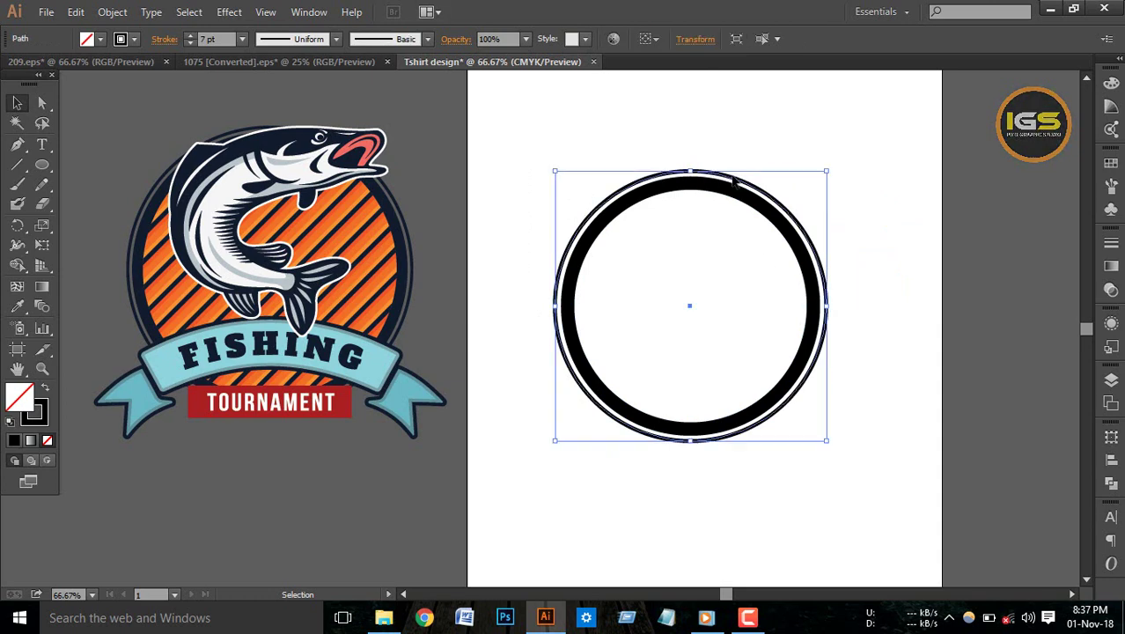
pyautogui.click(112, 11)
pyautogui.click(156, 188)
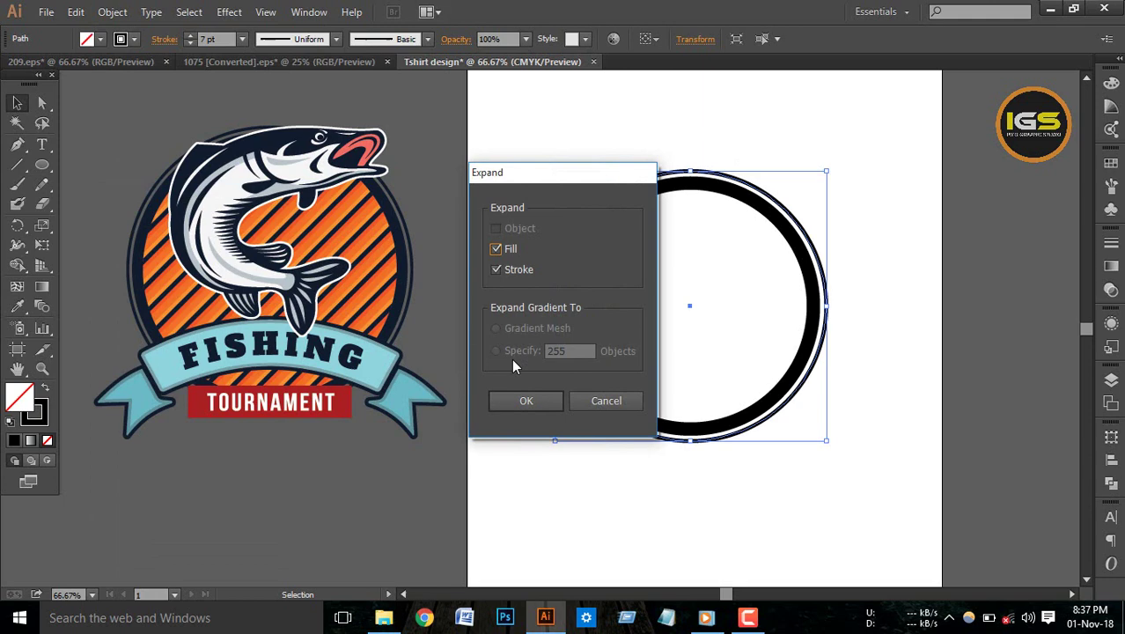
pyautogui.click(526, 402)
pyautogui.click(665, 321)
# Group the outer ring and the thick circle together.
pyautogui.moveTo(580, 170)
pyautogui.mouseDown()
pyautogui.moveTo(812, 392)
pyautogui.moveTo(887, 374)
pyautogui.moveTo(699, 186)
pyautogui.mouseUp()
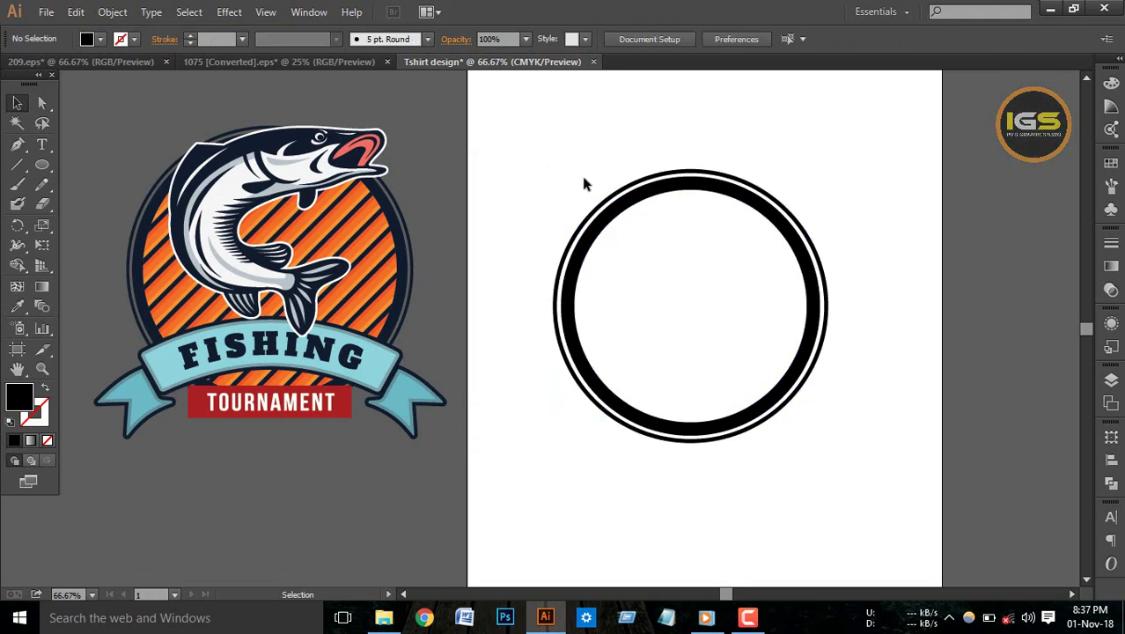
pyautogui.rightClick(711, 190)
pyautogui.moveTo(590, 128); pyautogui.dragTo(736, 288)
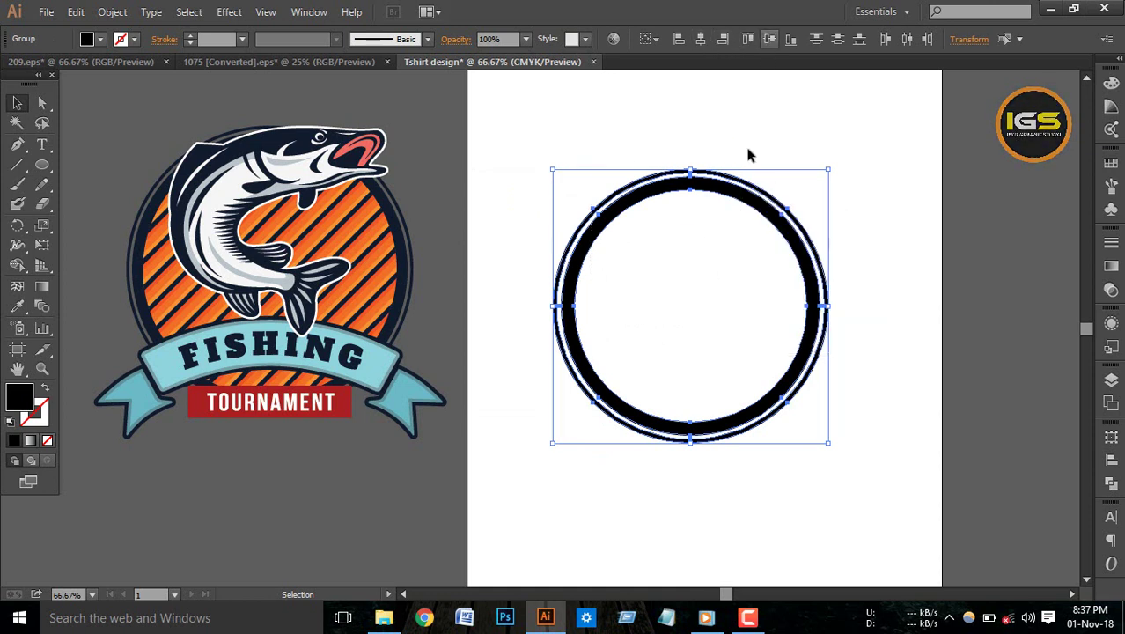
pyautogui.rightClick(713, 199)
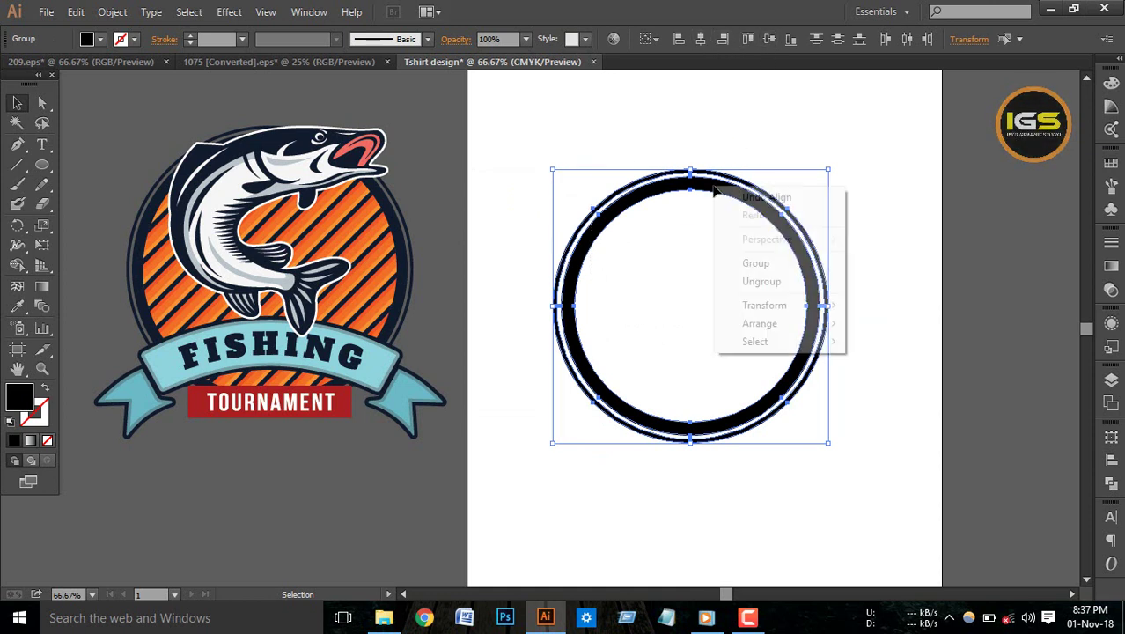
pyautogui.click(766, 262)
pyautogui.click(867, 248)
# Move the ring group lower on the artboard.
pyautogui.moveTo(868, 247); pyautogui.dragTo(777, 327)
pyautogui.moveTo(812, 293); pyautogui.dragTo(804, 312)
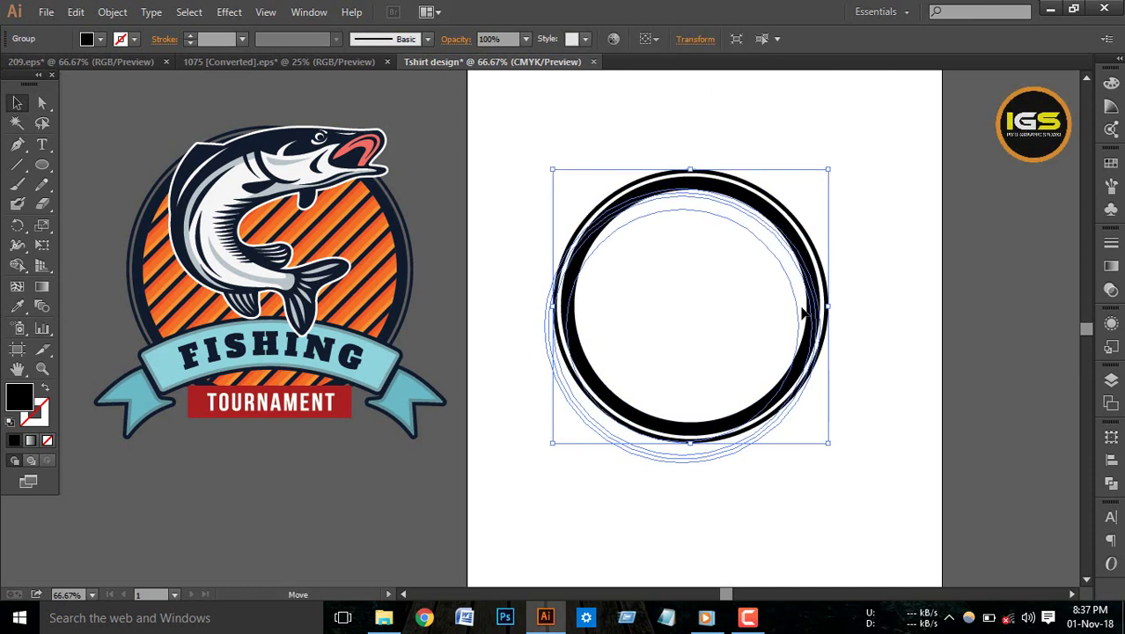
pyautogui.click(896, 287)
pyautogui.scroll(-1, 835, 297)
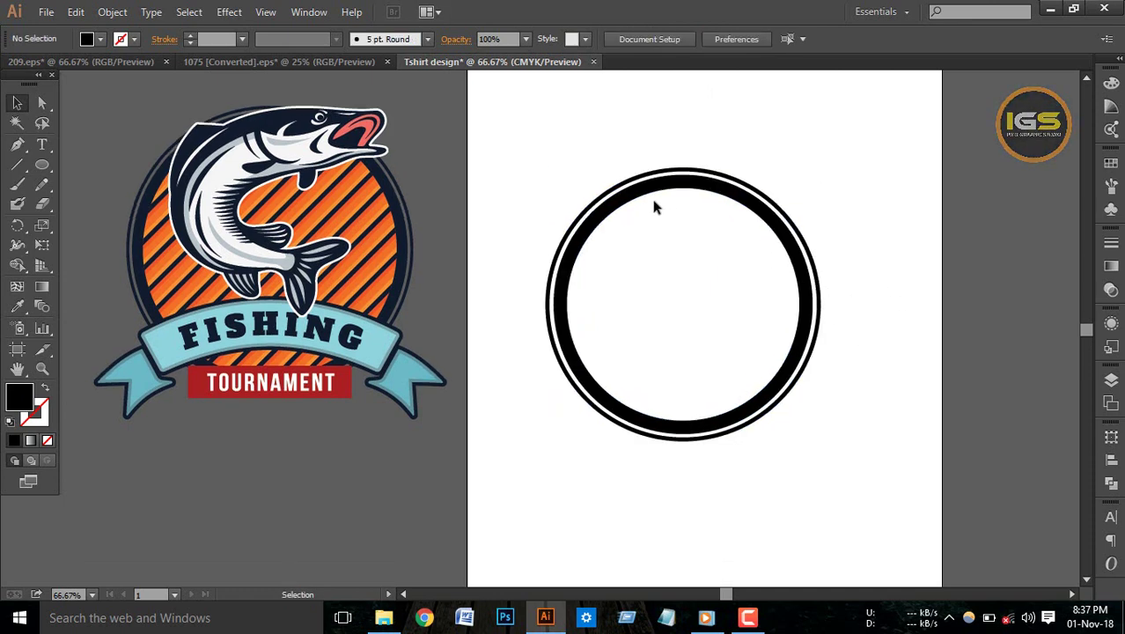
pyautogui.scroll(1, 481, 275)
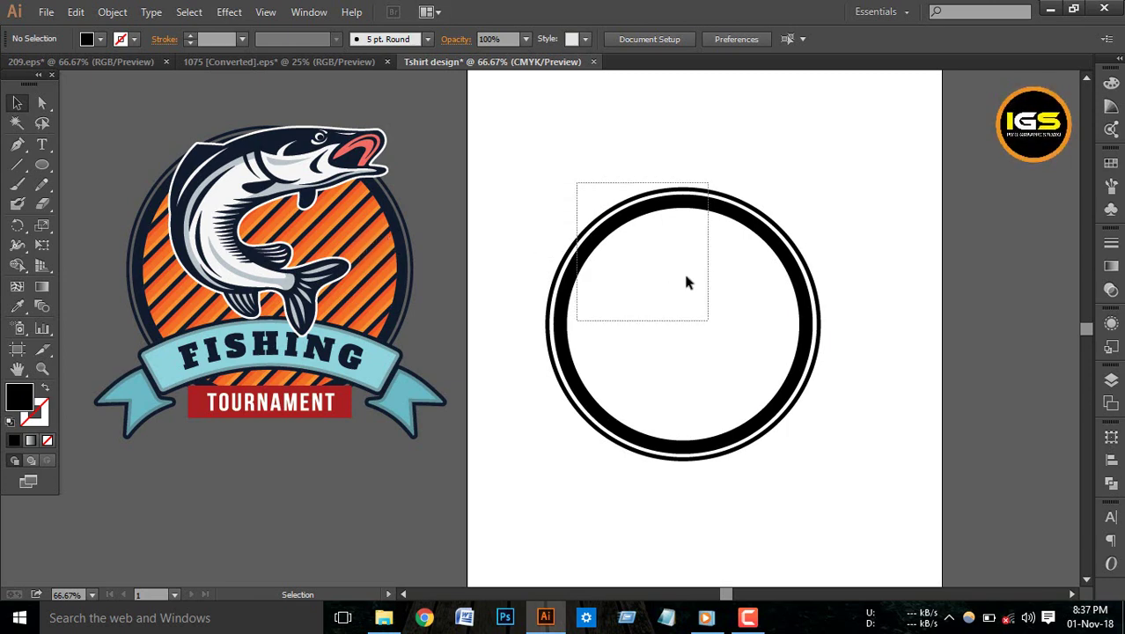
pyautogui.moveTo(577, 203); pyautogui.dragTo(693, 281)
pyautogui.moveTo(648, 215)
pyautogui.mouseDown()
pyautogui.moveTo(666, 357)
pyautogui.moveTo(668, 347)
pyautogui.mouseUp()
pyautogui.click(844, 279)
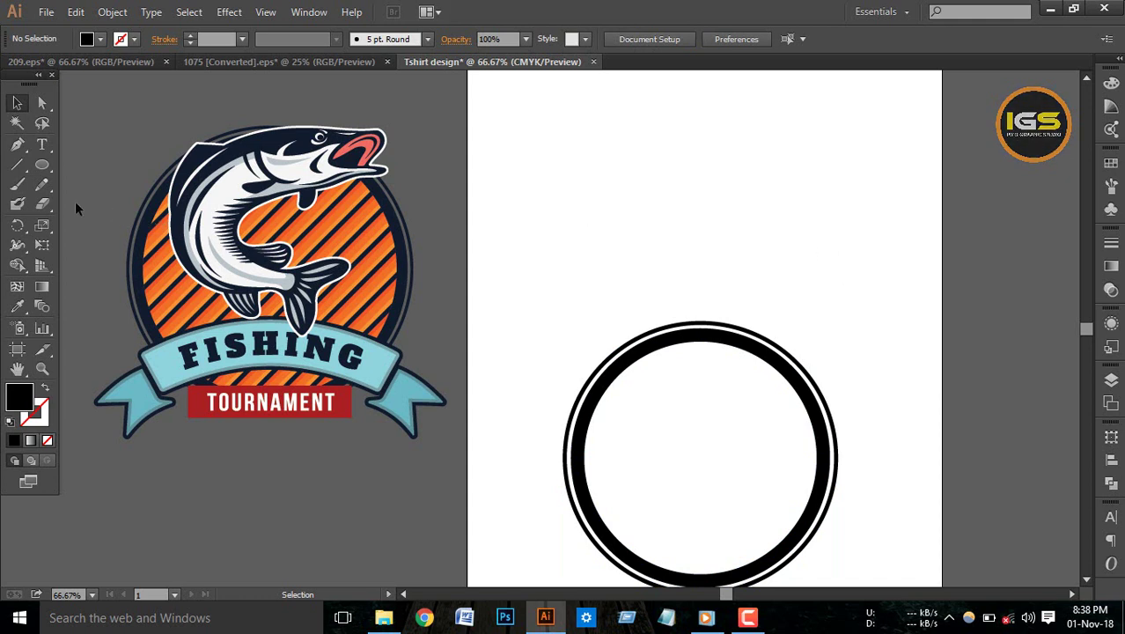
# Draw a thin, tall rectangle strip above the double ring.
pyautogui.click(41, 165)
pyautogui.click(77, 168)
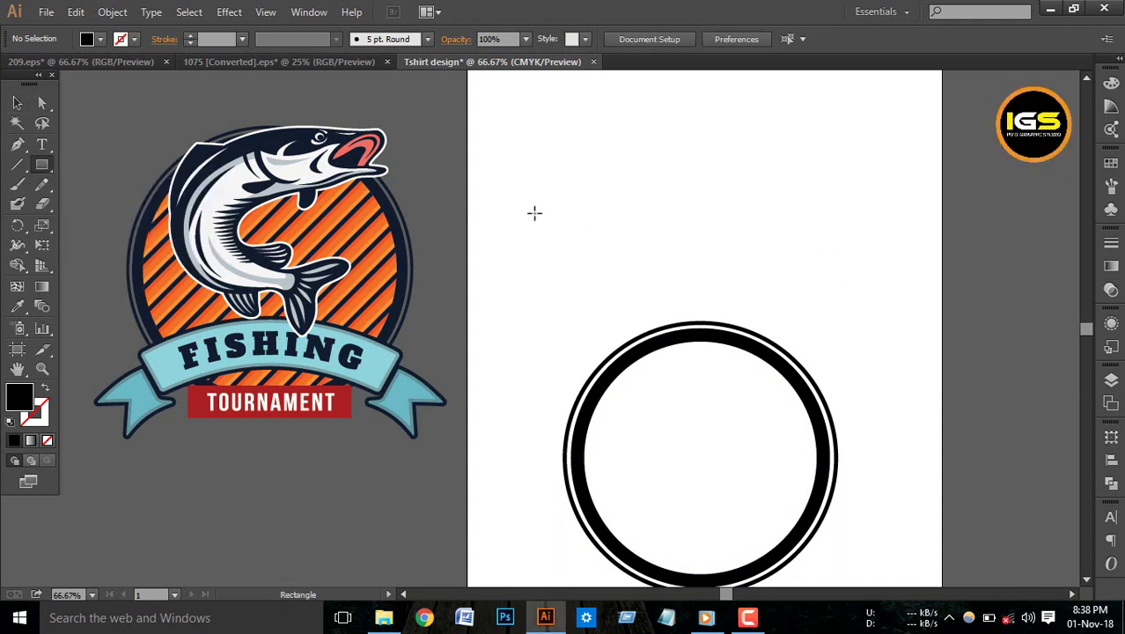
pyautogui.scroll(2, 546, 214)
pyautogui.scroll(1, 573, 214)
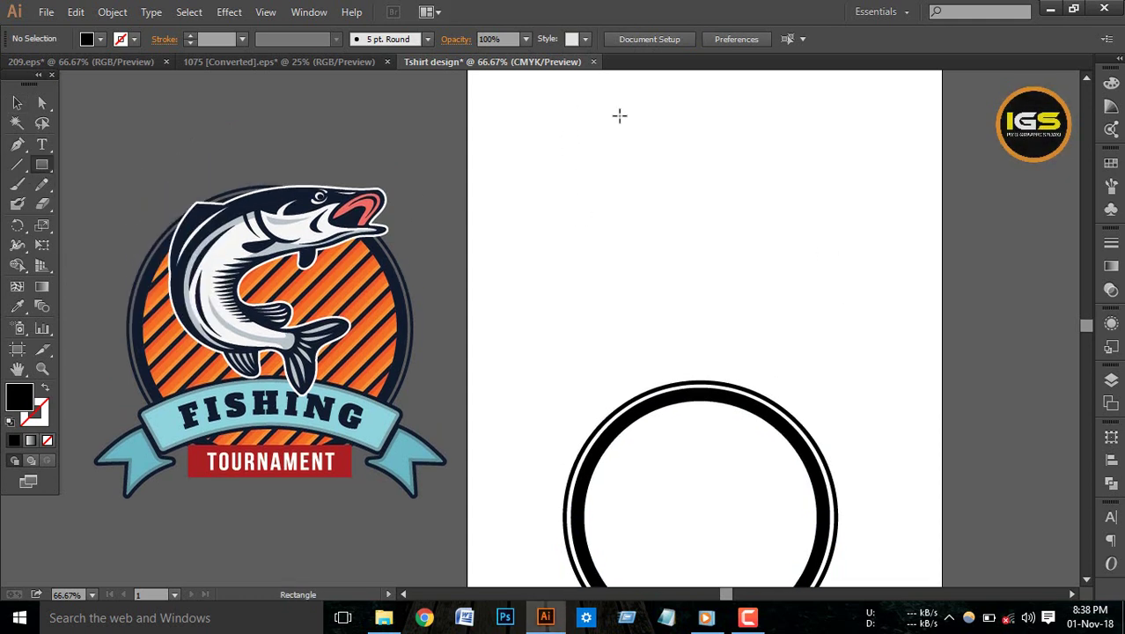
pyautogui.moveTo(608, 102); pyautogui.dragTo(615, 371)
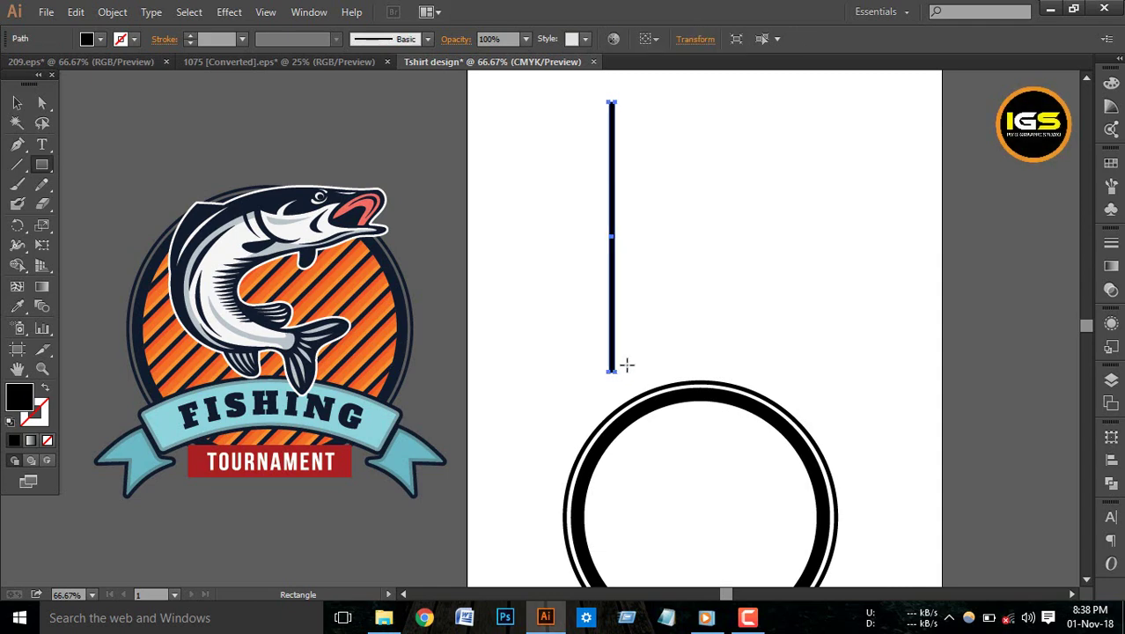
# Alt-drag two copies of the strip side by side and align all three.
pyautogui.click(15, 102)
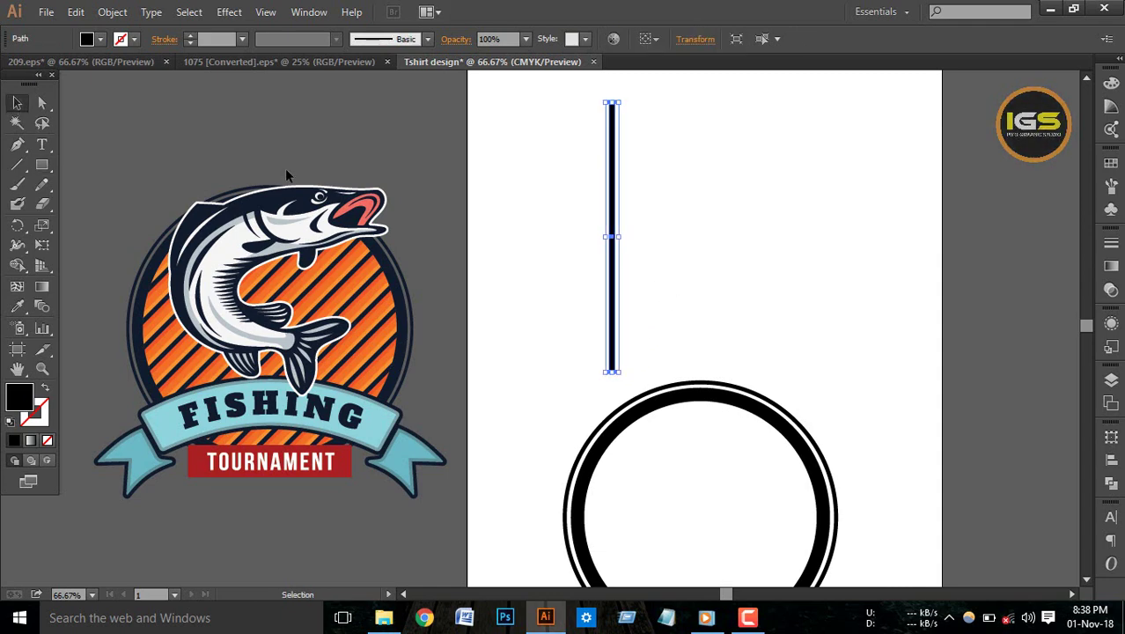
pyautogui.hotkey('ctrl', '+')
pyautogui.hotkey('ctrl', '+')
pyautogui.hotkey('ctrl', '+')
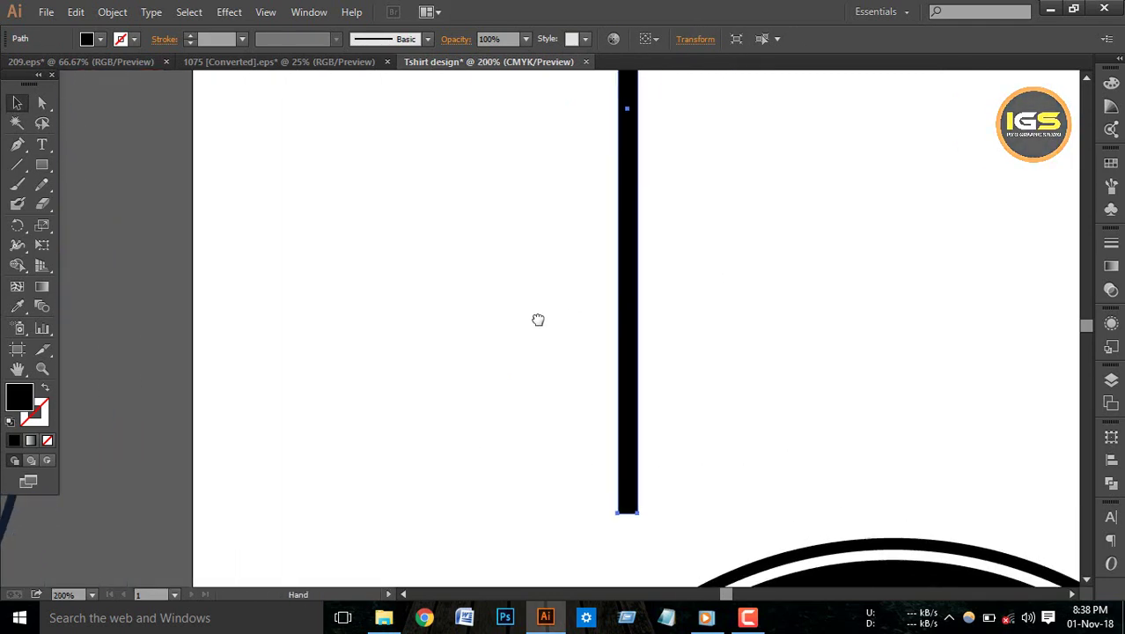
pyautogui.press('alt')
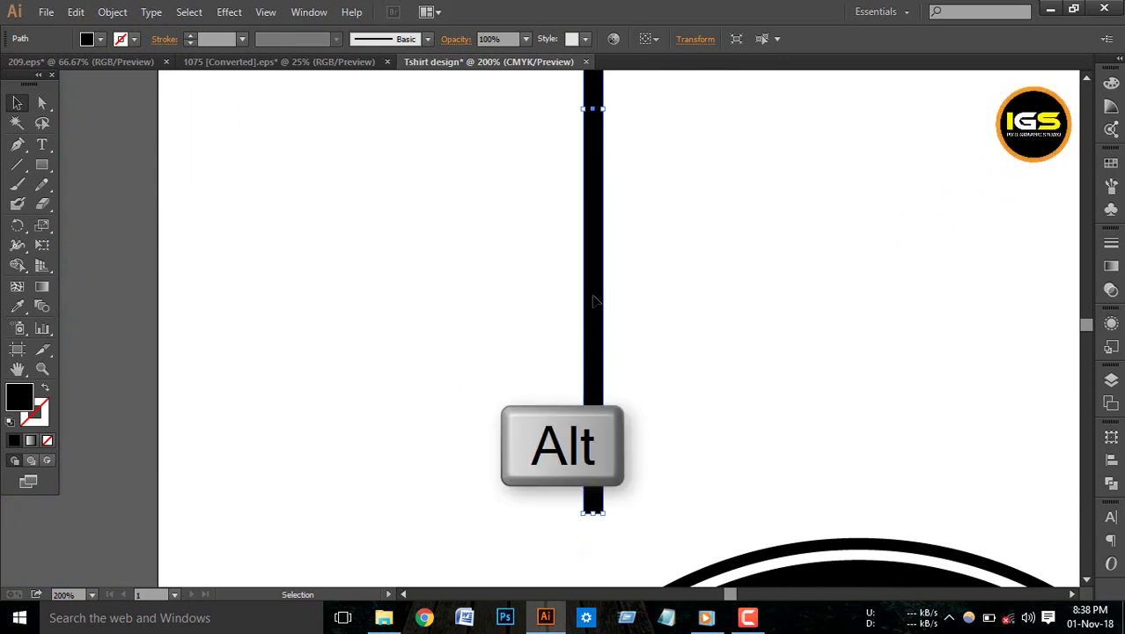
pyautogui.moveTo(596, 295); pyautogui.dragTo(615, 295)
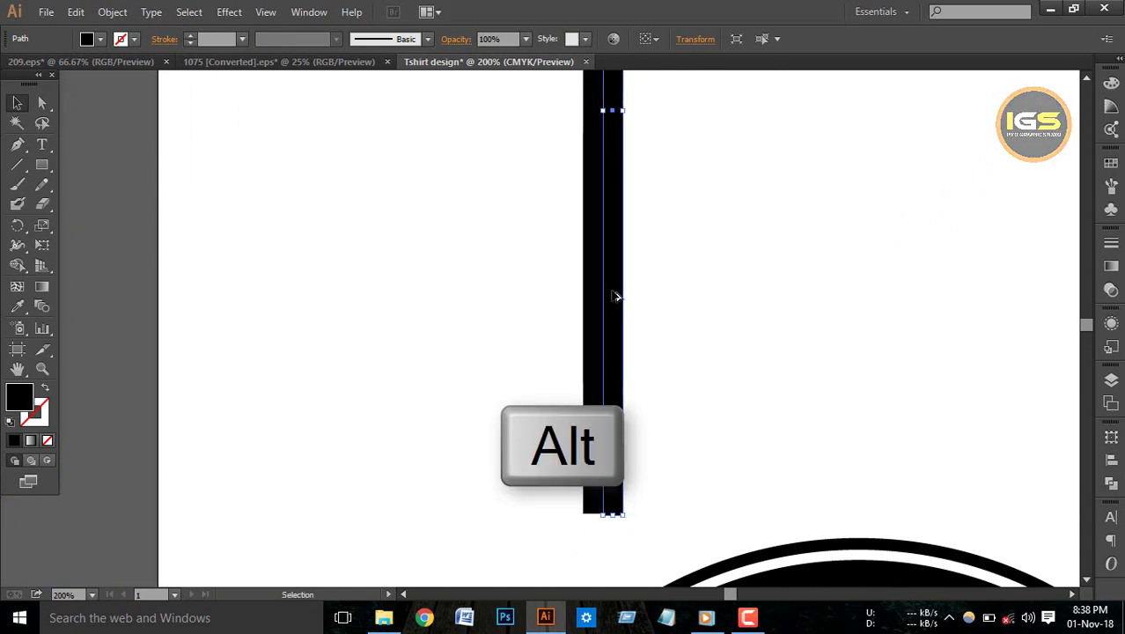
pyautogui.moveTo(614, 296); pyautogui.dragTo(636, 297)
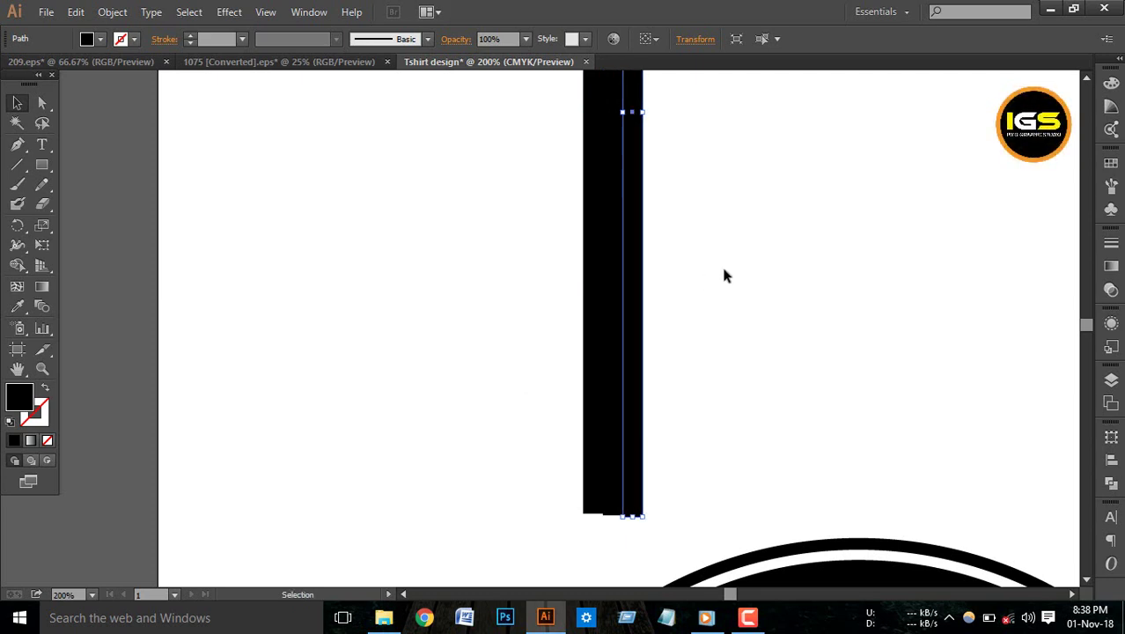
pyautogui.moveTo(736, 256); pyautogui.dragTo(599, 308)
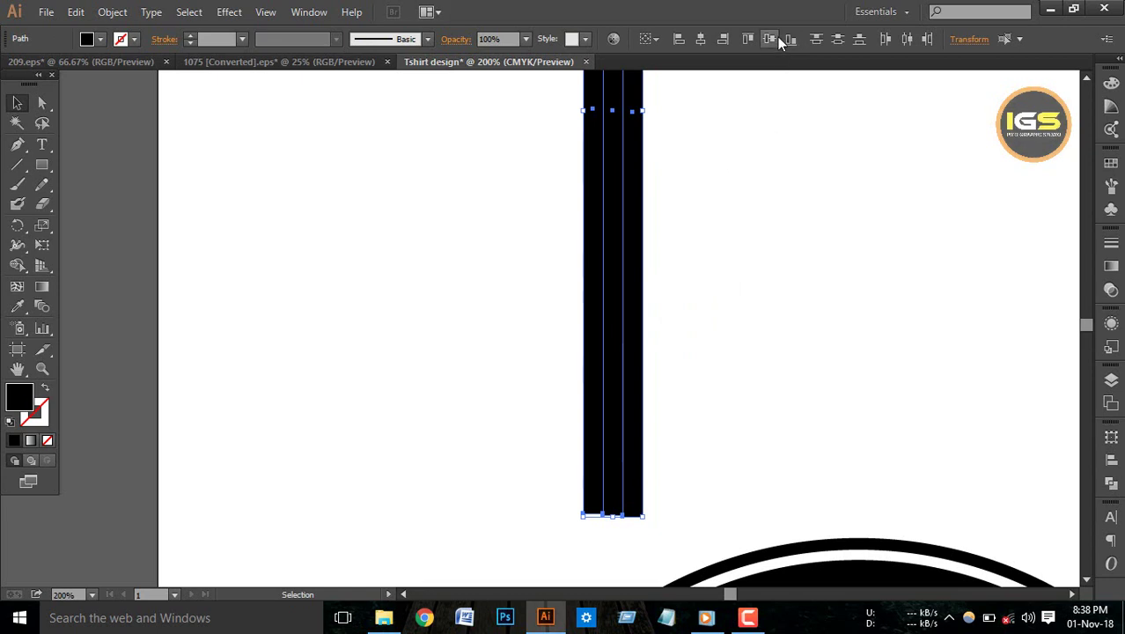
pyautogui.click(779, 41)
# Fill the rightmost strip orange-red.
pyautogui.click(498, 312)
pyautogui.click(639, 317)
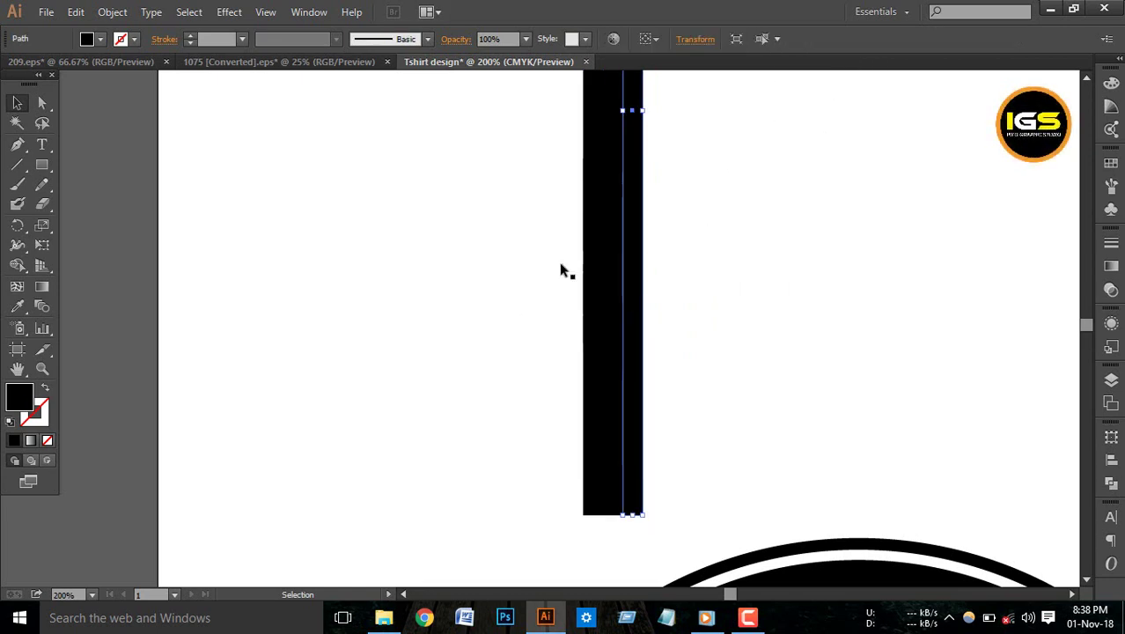
pyautogui.click(102, 39)
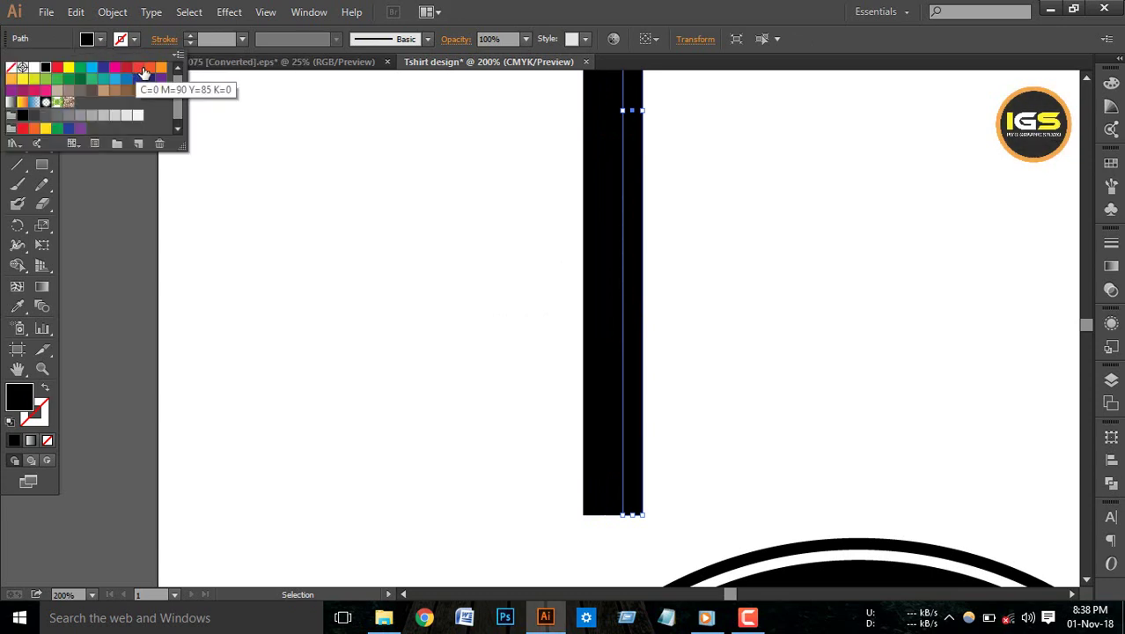
pyautogui.click(144, 70)
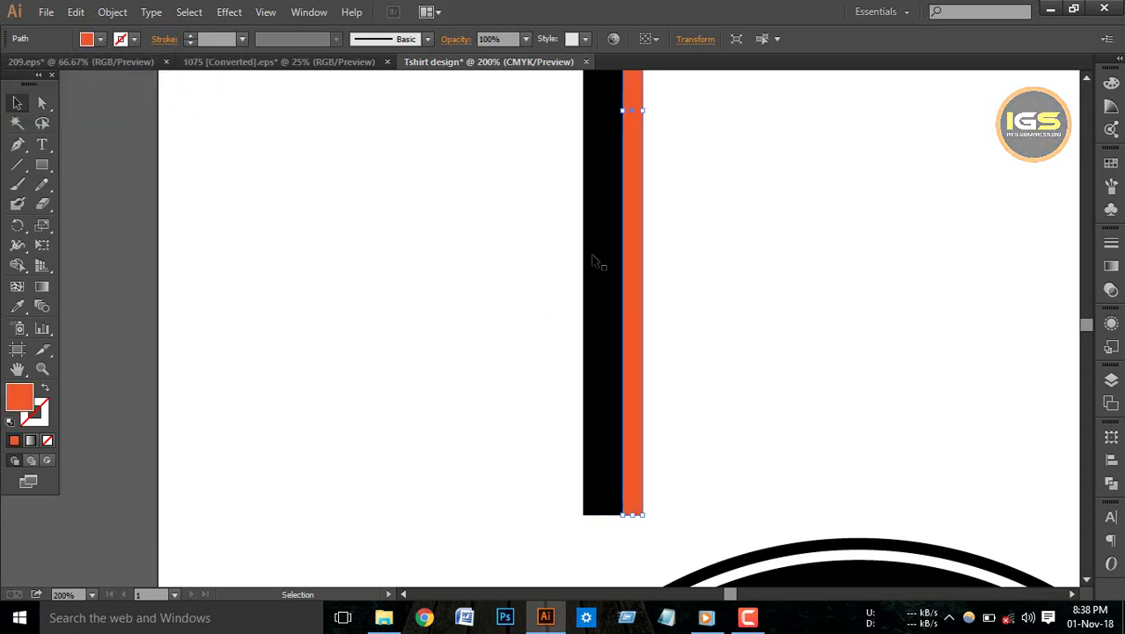
# Fill the left band orange from the Fill swatches, then zoom back out.
pyautogui.click(594, 261)
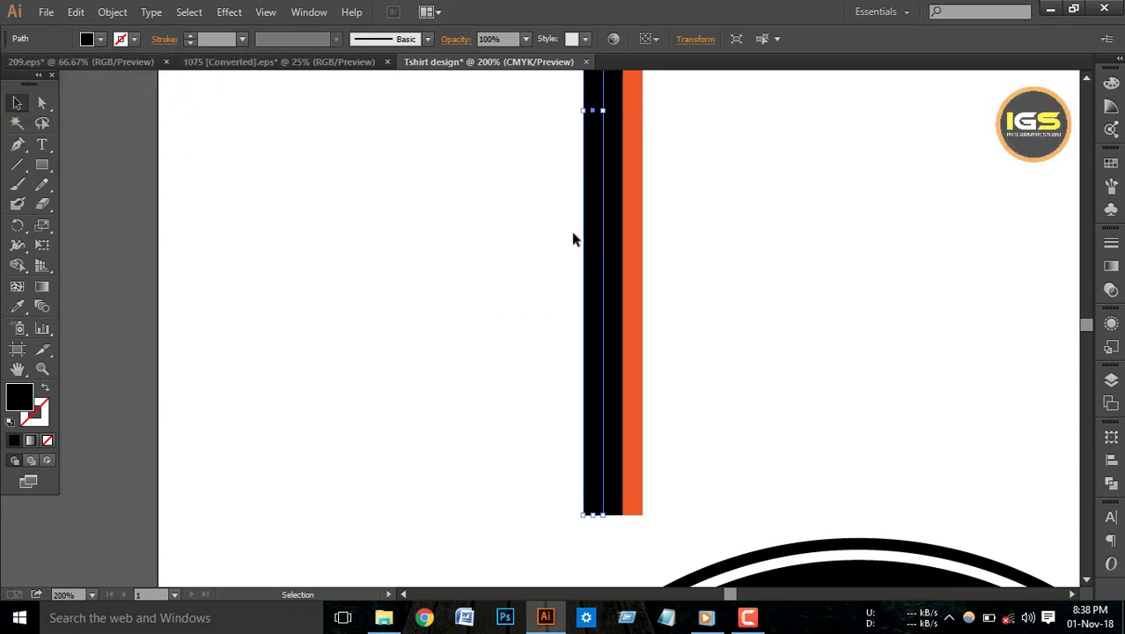
pyautogui.click(100, 40)
pyautogui.click(159, 67)
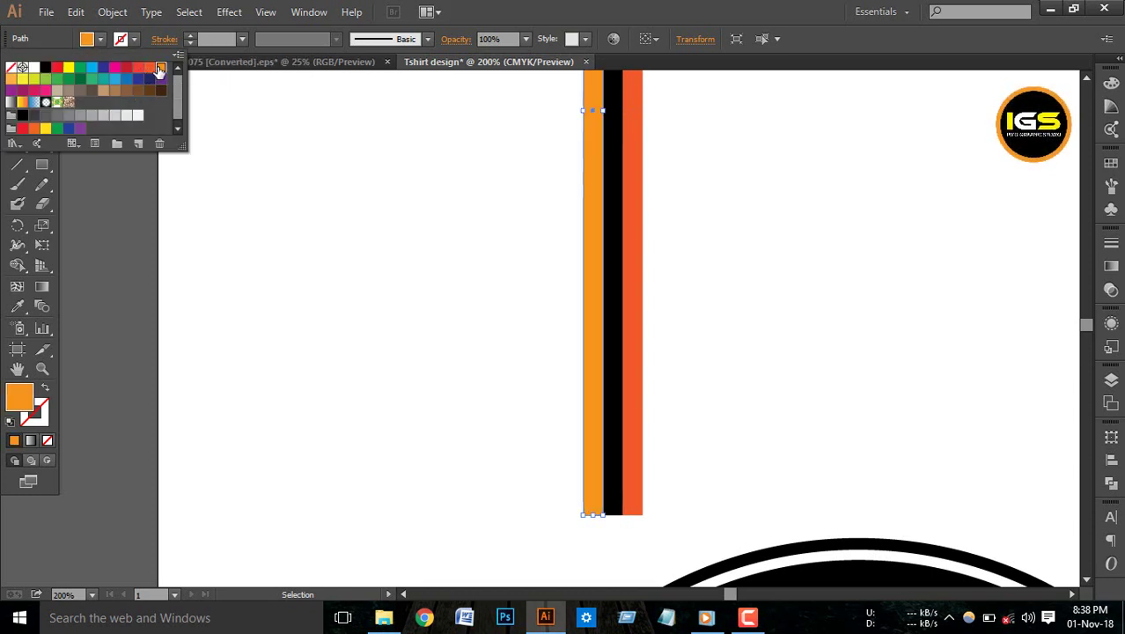
pyautogui.click(138, 69)
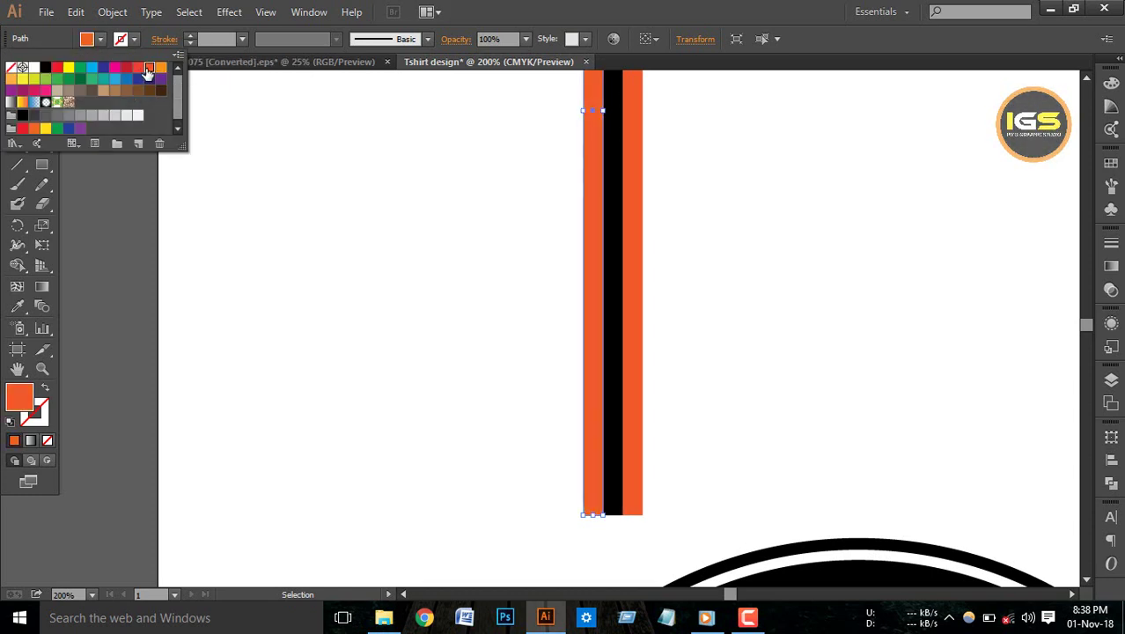
pyautogui.click(126, 68)
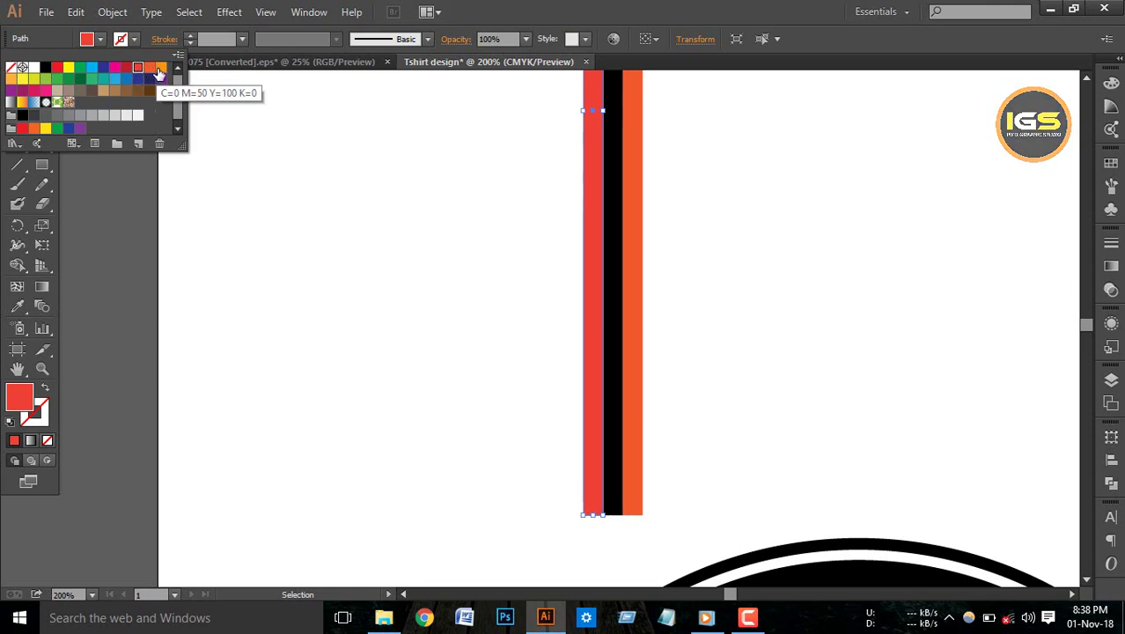
pyautogui.click(160, 68)
pyautogui.press('a')
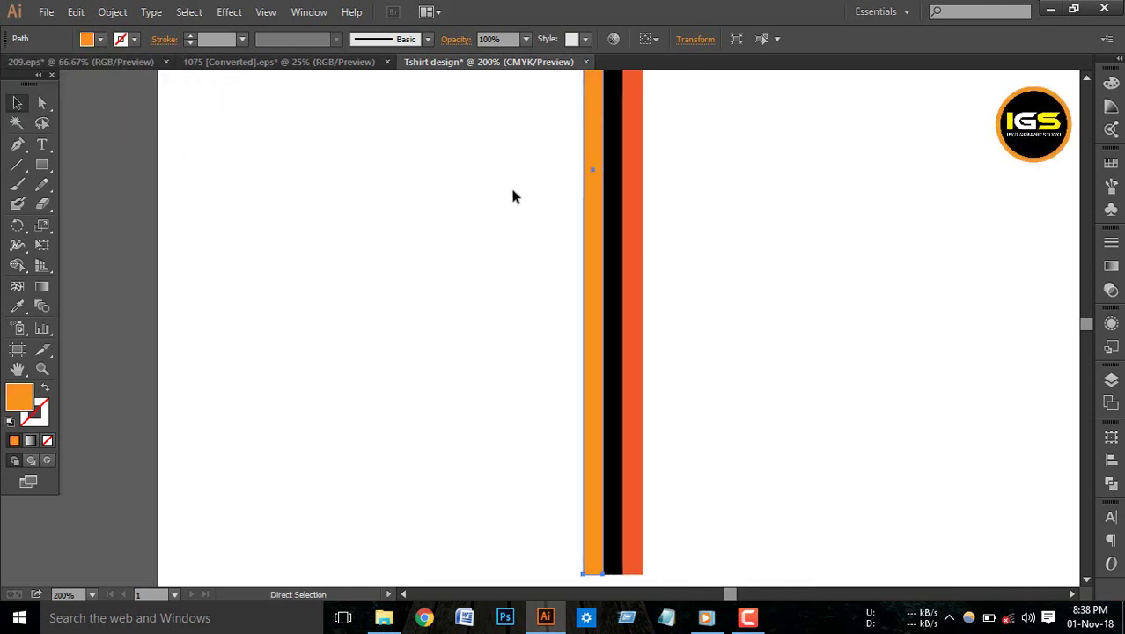
pyautogui.hotkey('ctrl', '-')
pyautogui.hotkey('ctrl', '-')
pyautogui.press('v')
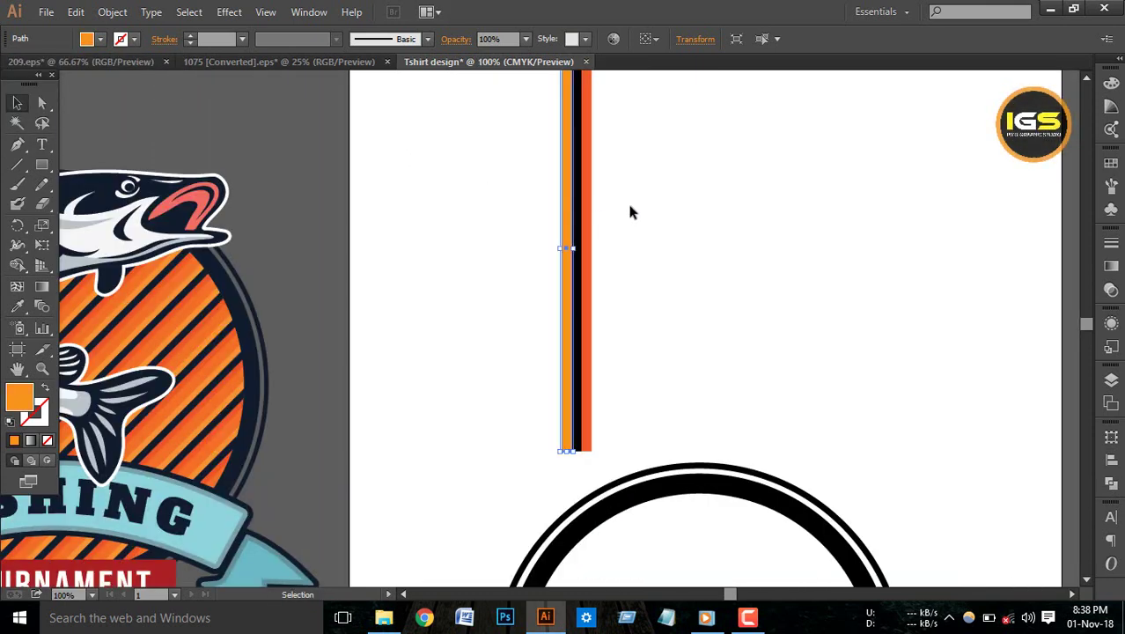
# Make the three-band strip slightly narrower and group its bands into one object.
pyautogui.click(649, 249)
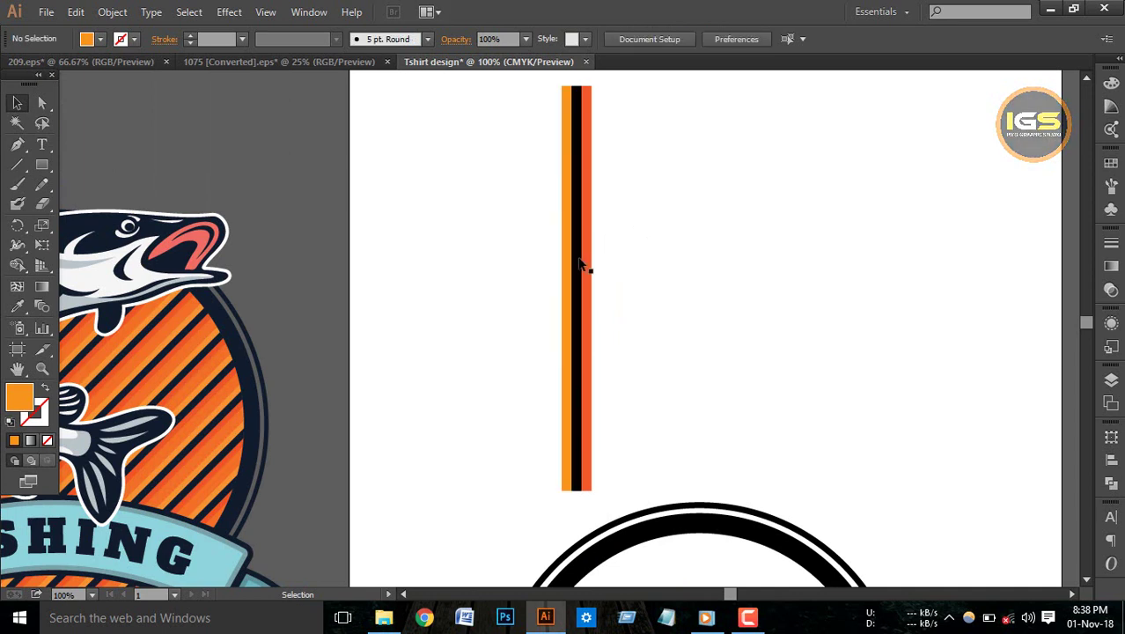
pyautogui.moveTo(621, 300); pyautogui.dragTo(588, 288)
pyautogui.click(630, 243)
pyautogui.moveTo(630, 236); pyautogui.dragTo(581, 300)
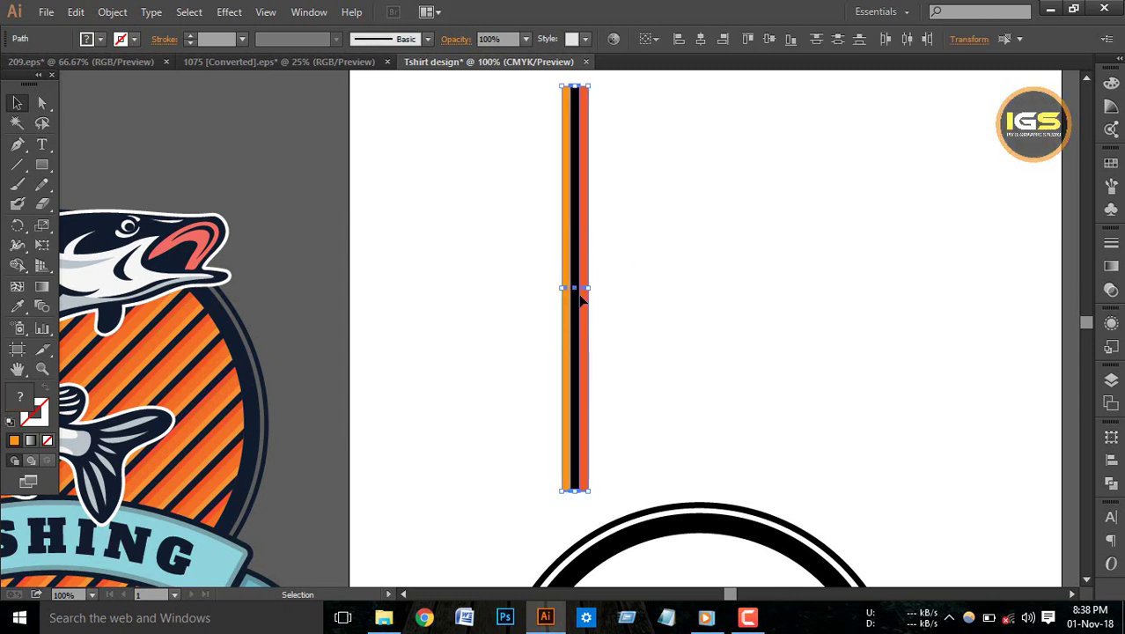
pyautogui.click(650, 200)
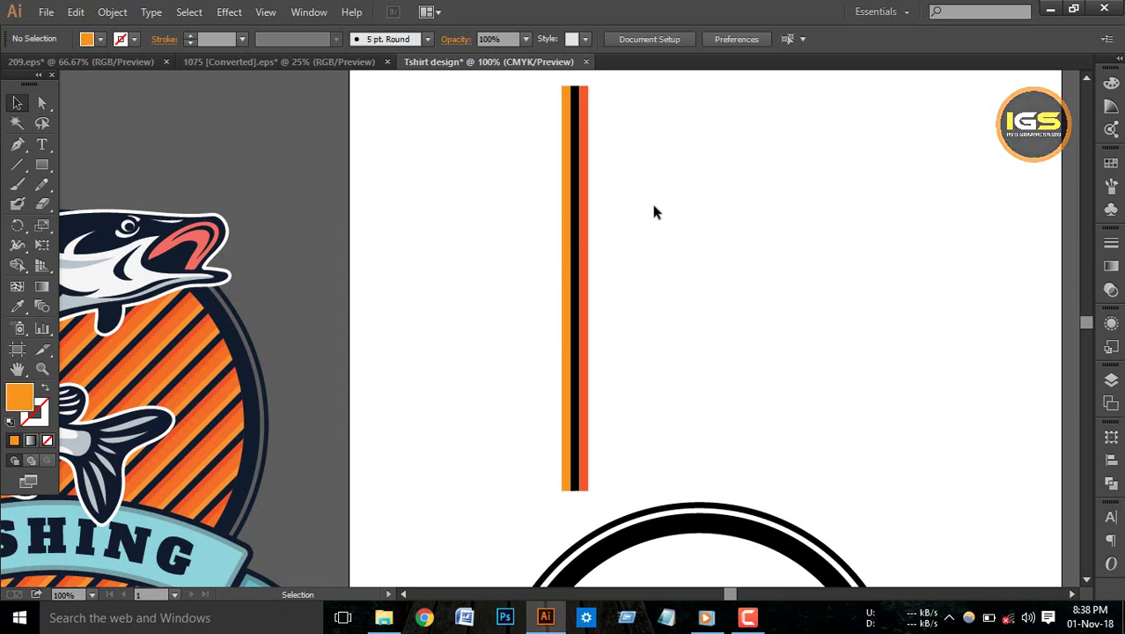
pyautogui.moveTo(615, 230); pyautogui.dragTo(582, 255)
pyautogui.rightClick(582, 256)
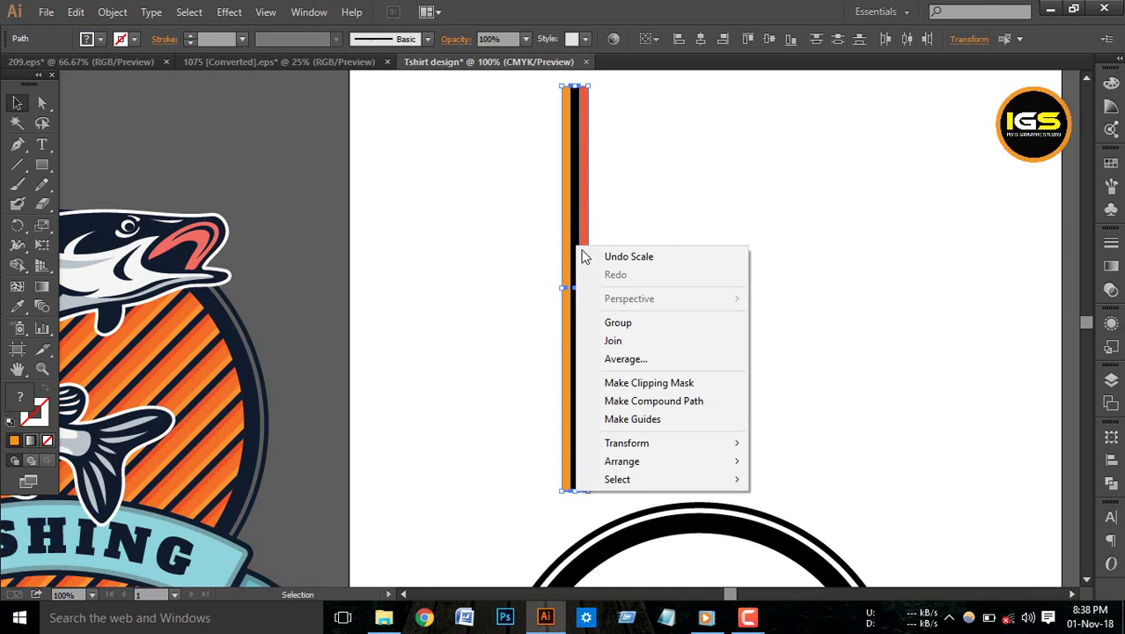
pyautogui.click(620, 322)
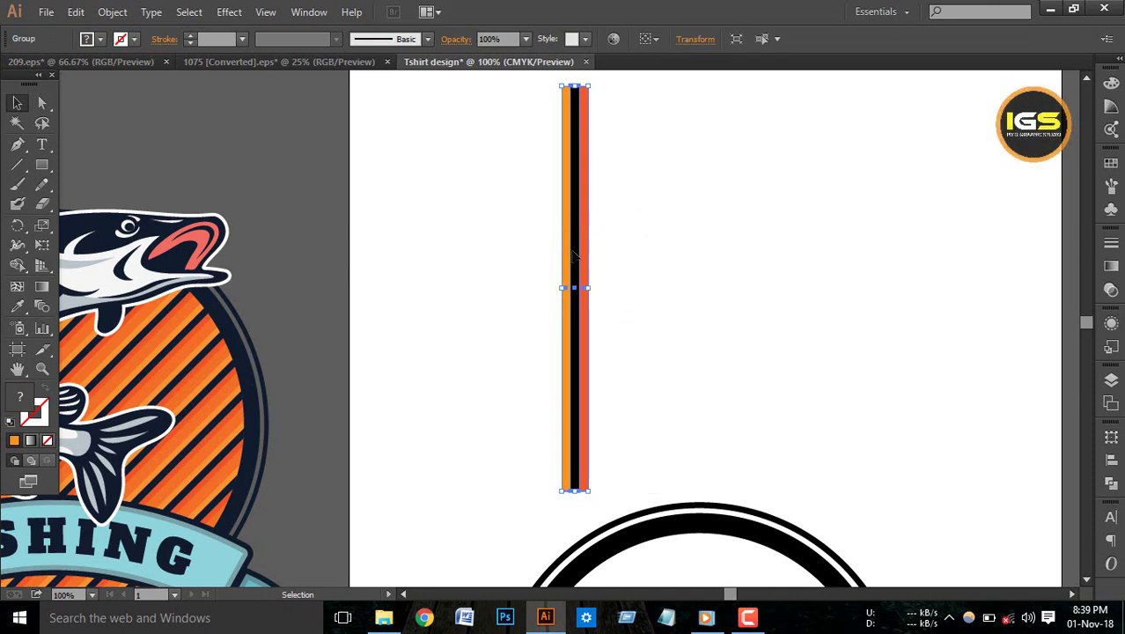
# Repeat the striped strip into an evenly spaced row with Alt-drag and Ctrl+D, aligning their vertical centres.
pyautogui.moveTo(576, 253); pyautogui.dragTo(618, 257)
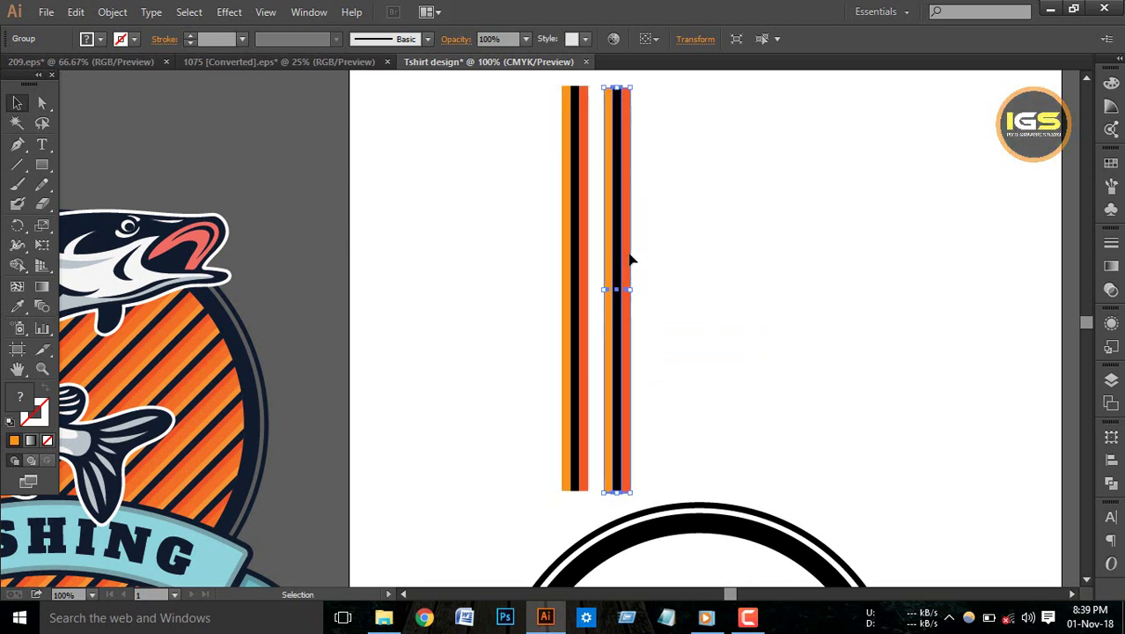
pyautogui.hotkey('ctrl', 'd')
pyautogui.hotkey('ctrl', 'd')
pyautogui.hotkey('ctrl', 'd')
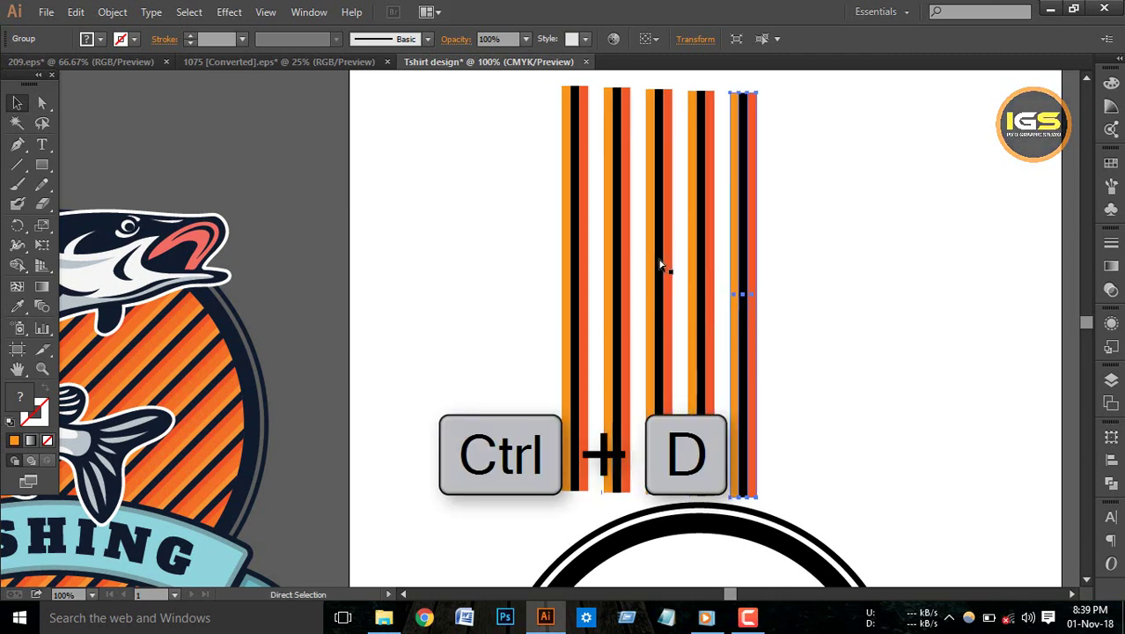
pyautogui.hotkey('ctrl', 'd')
pyautogui.hotkey('ctrl', 'd')
pyautogui.hotkey('ctrl', 'd')
pyautogui.hotkey('ctrl', 'd')
pyautogui.hotkey('ctrl', 'd')
pyautogui.hotkey('ctrl', 'd')
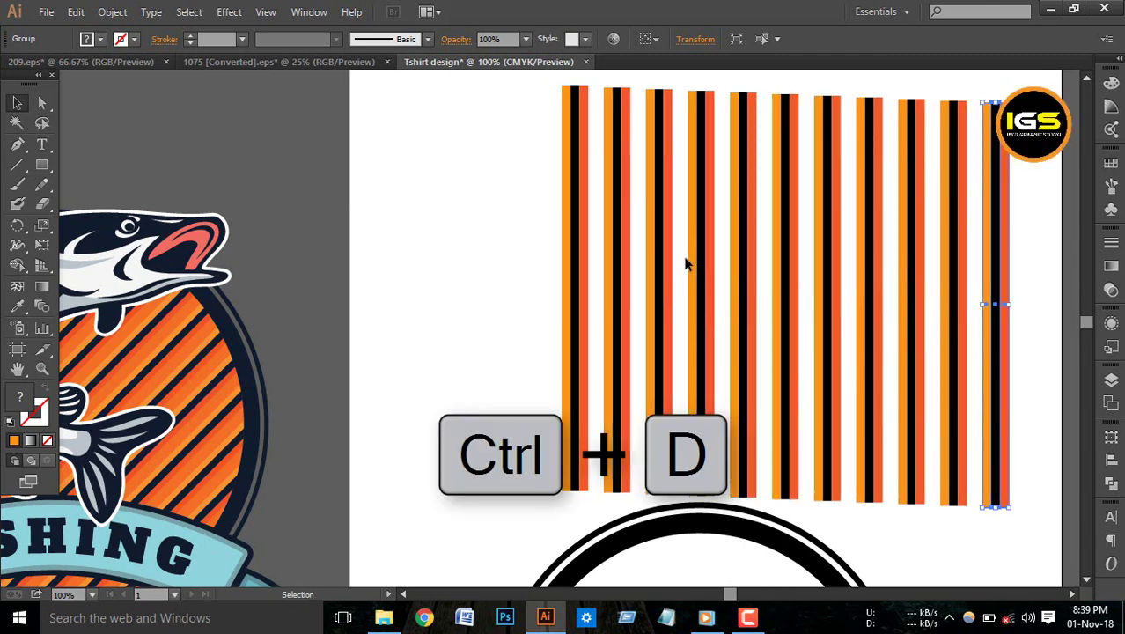
pyautogui.hotkey('ctrl', '-')
pyautogui.moveTo(487, 183); pyautogui.dragTo(863, 265)
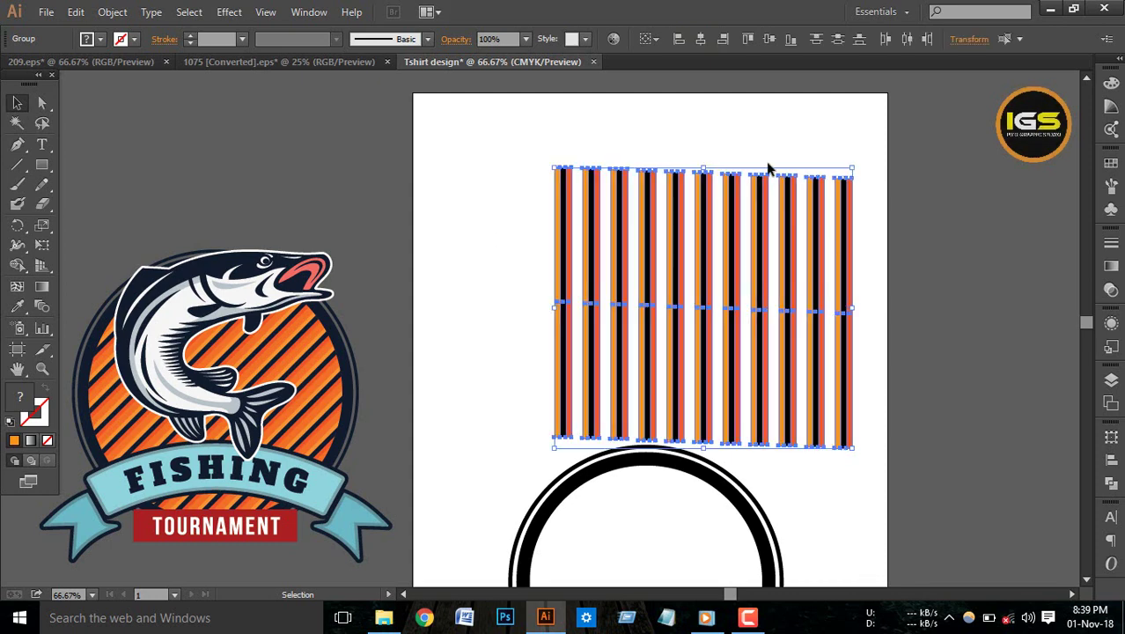
pyautogui.click(765, 42)
# Shift the row up and left above the ring and delete the extra rightmost strip.
pyautogui.moveTo(735, 288); pyautogui.dragTo(679, 255)
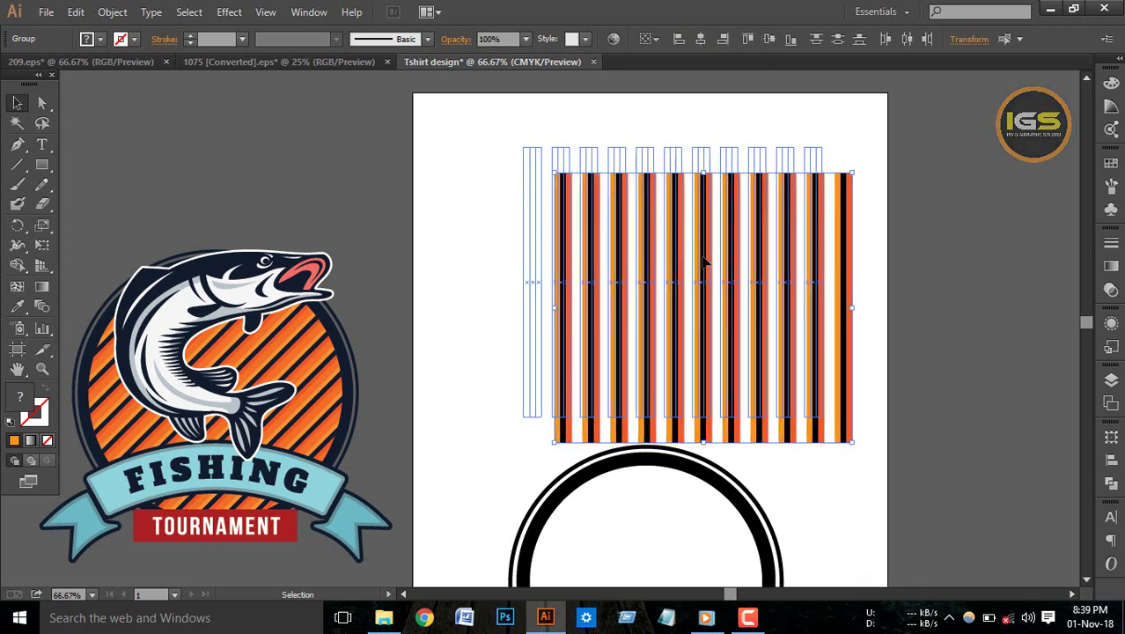
pyautogui.click(831, 261)
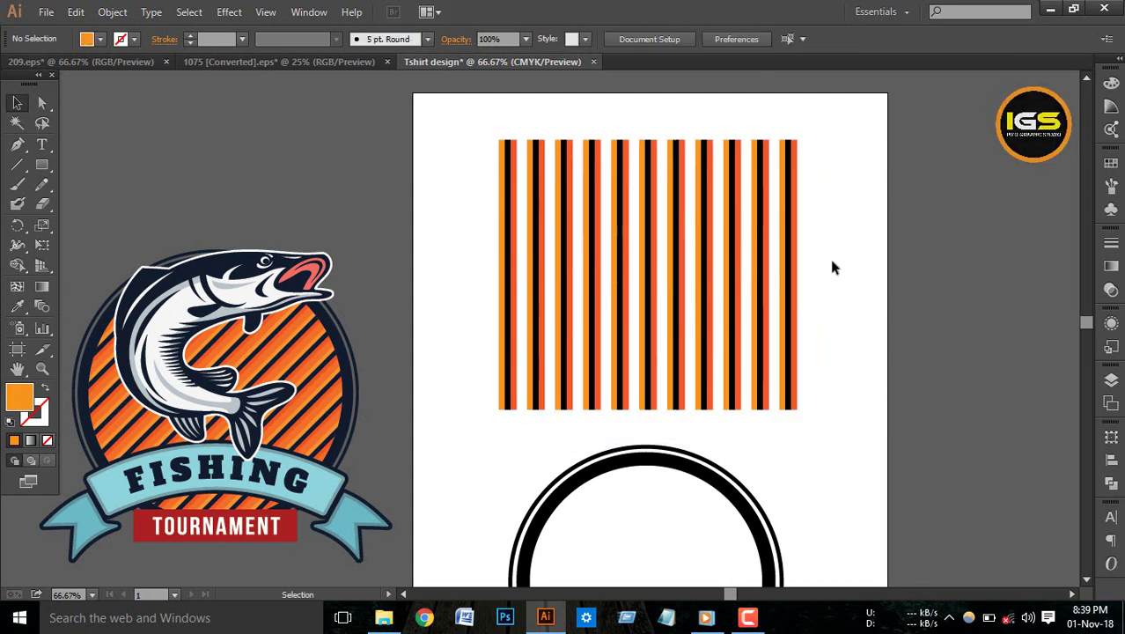
pyautogui.click(793, 291)
pyautogui.press('Delete')
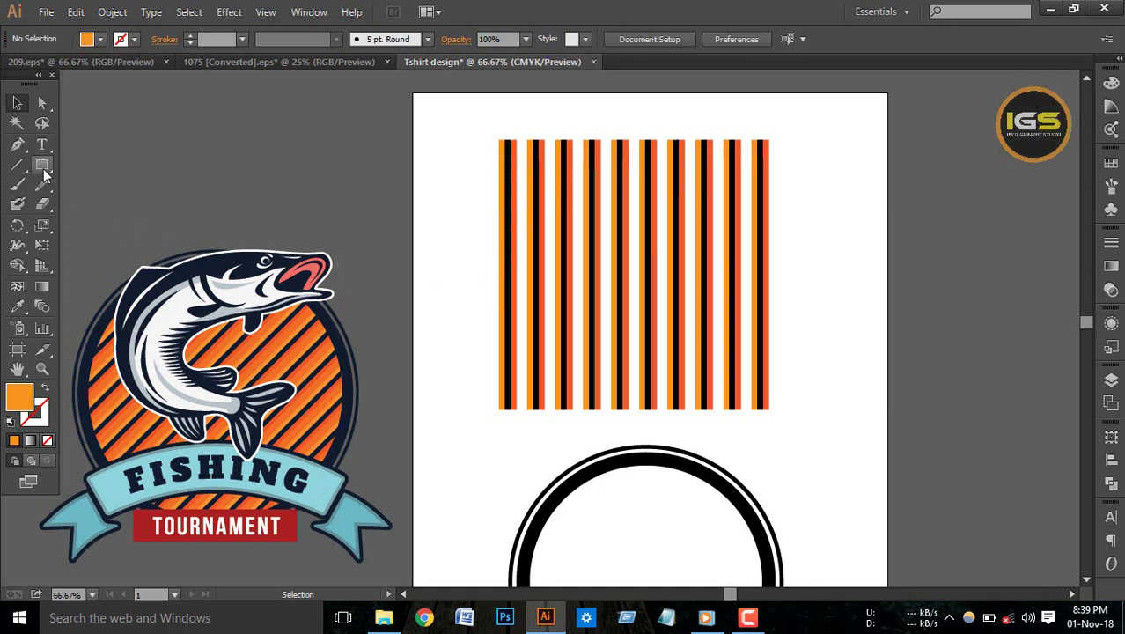
# Draw an orange circle over the stripes with the Ellipse Tool.
pyautogui.moveTo(42, 165); pyautogui.dragTo(91, 205)
pyautogui.moveTo(498, 155)
pyautogui.mouseDown()
pyautogui.moveTo(789, 368)
pyautogui.moveTo(757, 363)
pyautogui.moveTo(753, 349)
pyautogui.mouseUp()
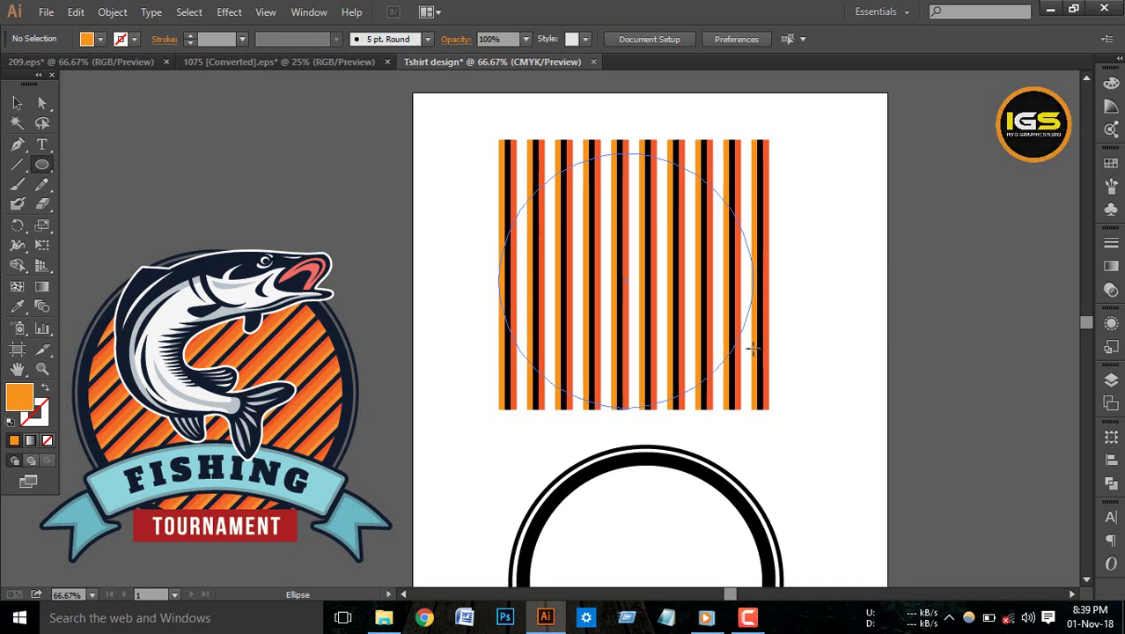
pyautogui.moveTo(752, 349)
pyautogui.mouseDown()
pyautogui.moveTo(743, 349)
pyautogui.moveTo(753, 351)
pyautogui.mouseUp()
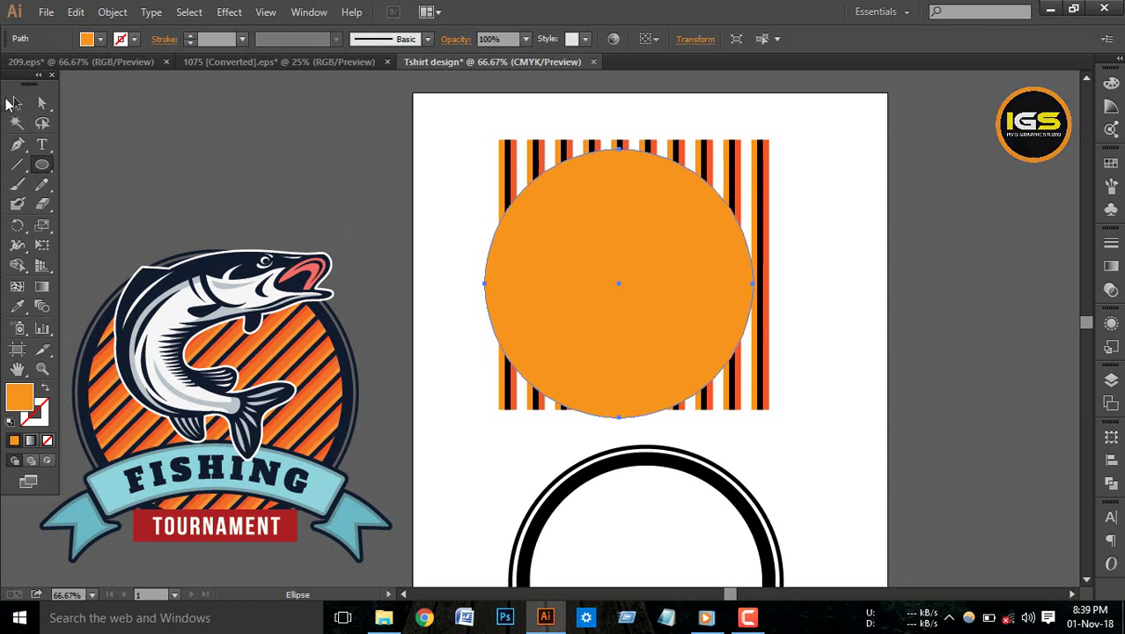
# Delete the rightmost stripe and ungroup the remaining stripes.
pyautogui.click(17, 103)
pyautogui.click(832, 204)
pyautogui.click(767, 208)
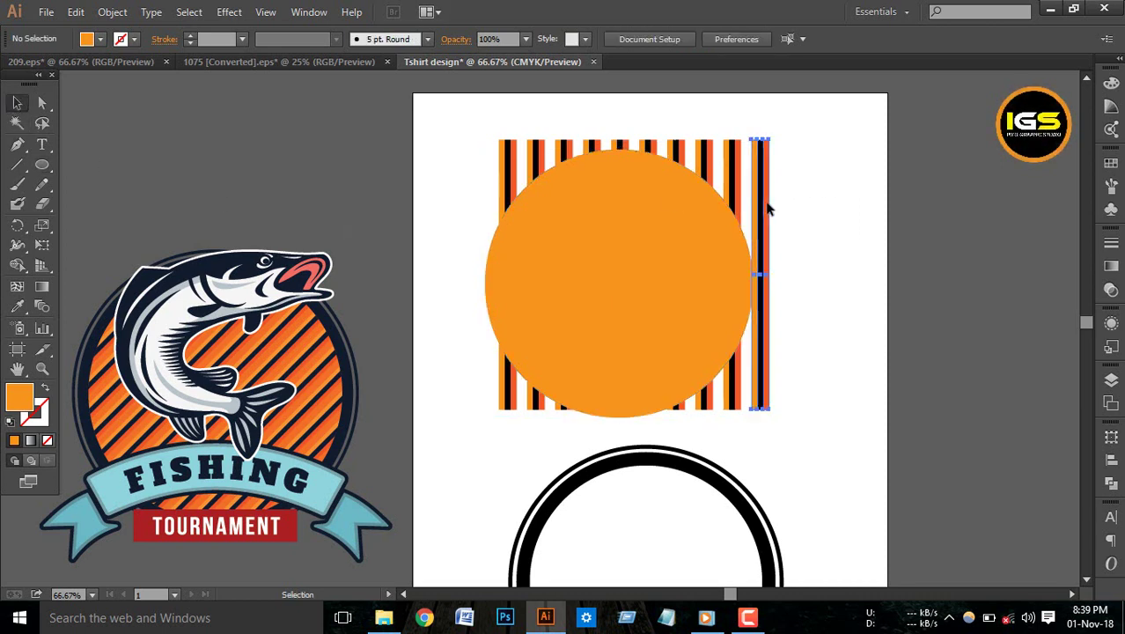
pyautogui.press('Delete')
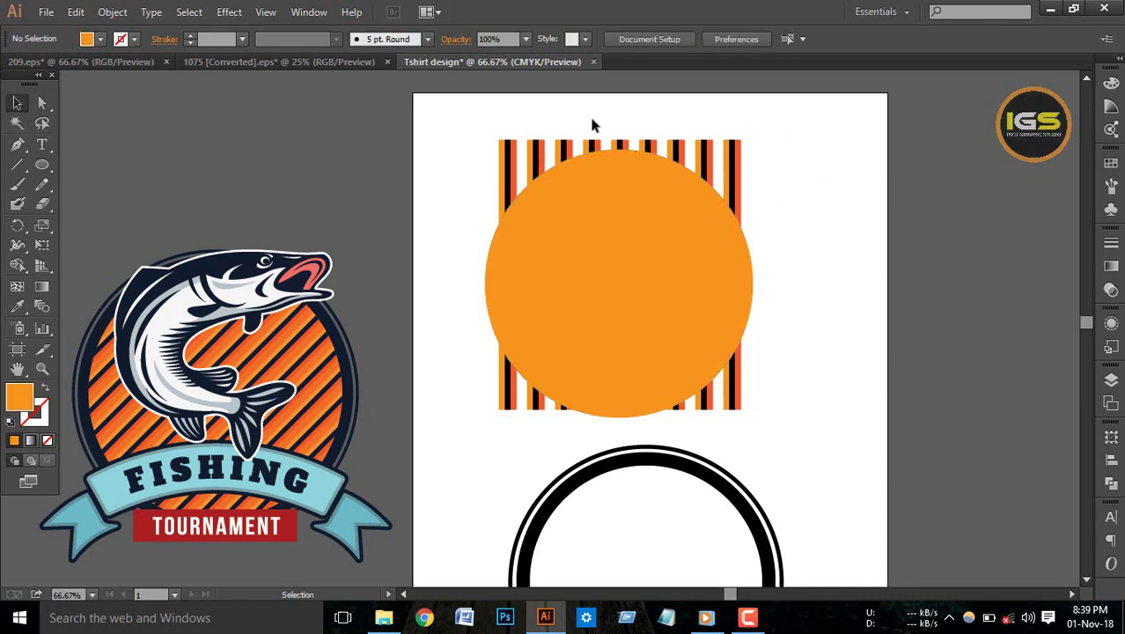
pyautogui.moveTo(471, 108); pyautogui.dragTo(722, 153)
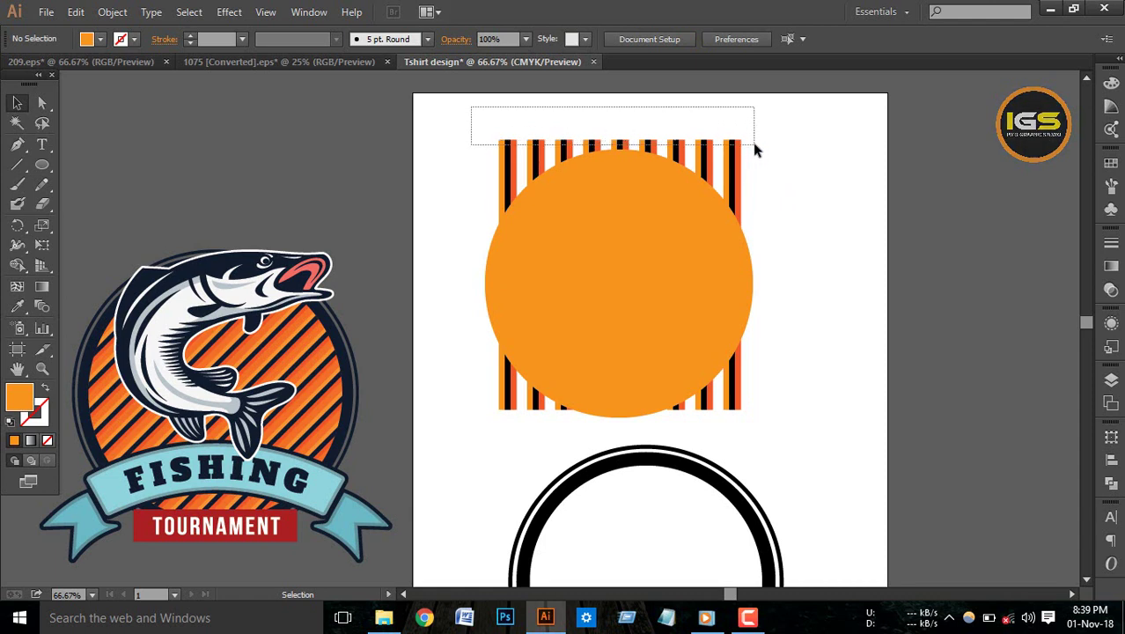
pyautogui.rightClick(728, 149)
pyautogui.click(818, 225)
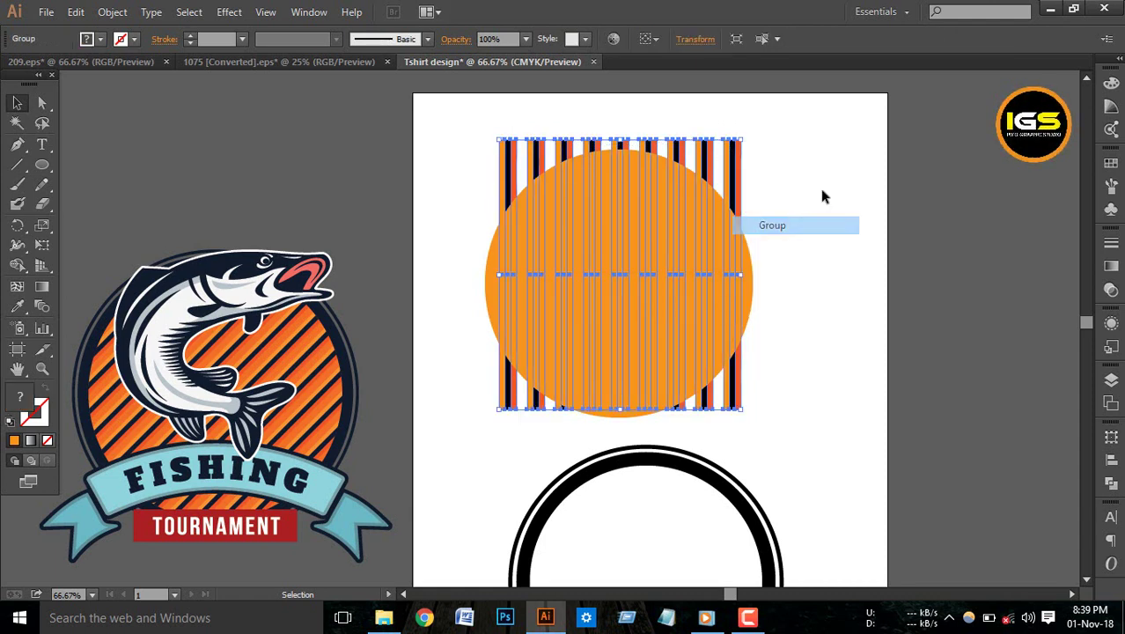
pyautogui.click(768, 248)
# Centre the circle on the stripes and shrink it slightly.
pyautogui.moveTo(823, 171); pyautogui.dragTo(519, 304)
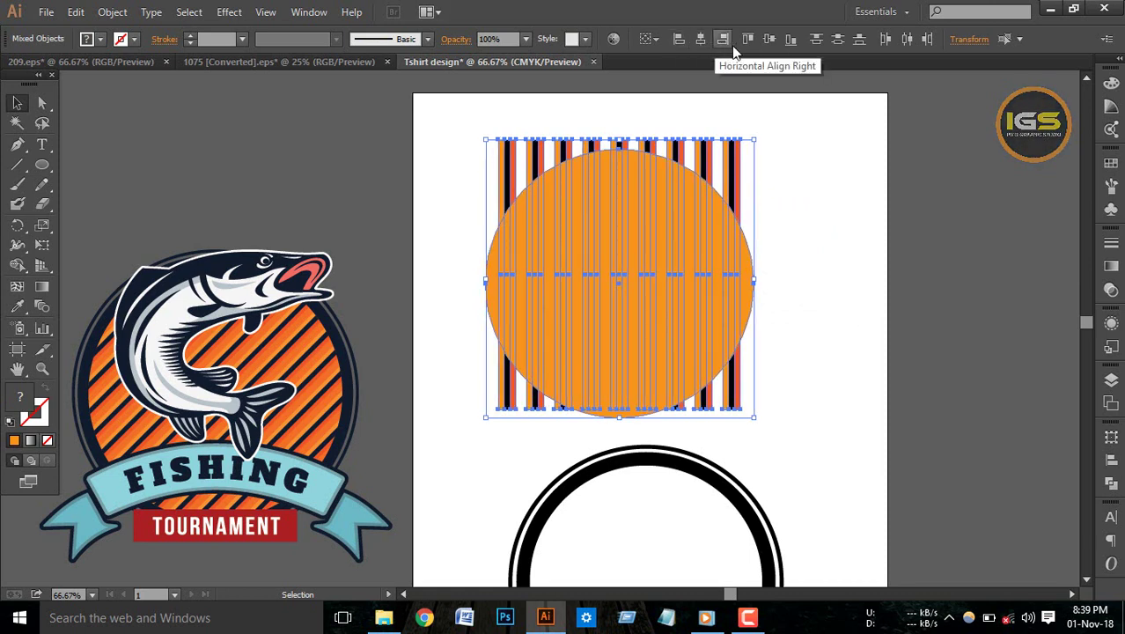
pyautogui.click(767, 38)
pyautogui.click(790, 169)
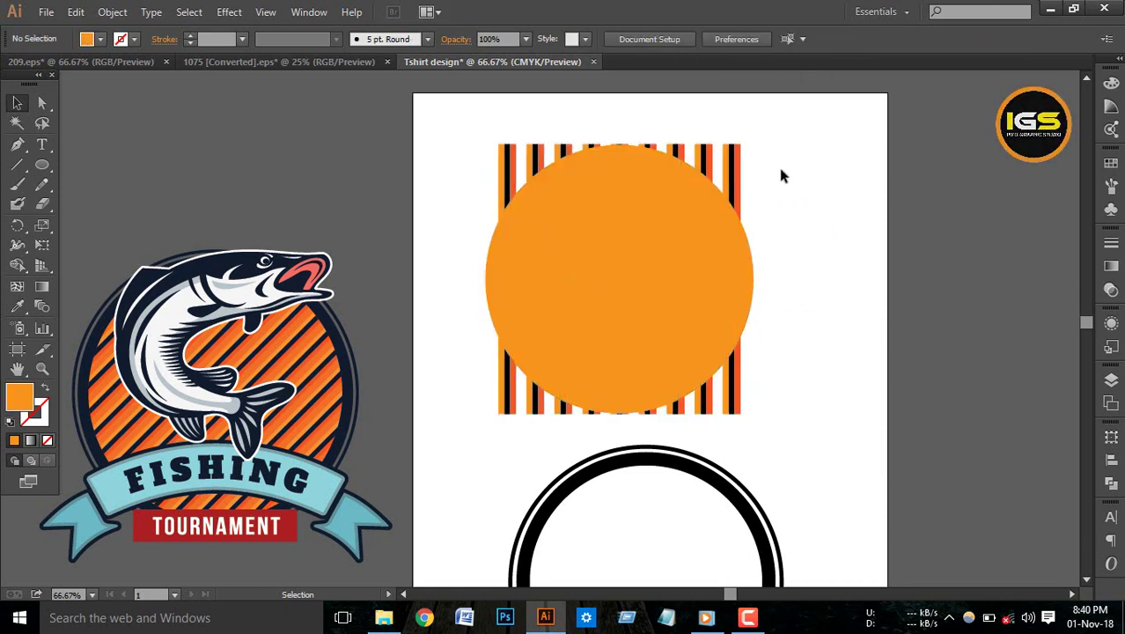
pyautogui.click(713, 264)
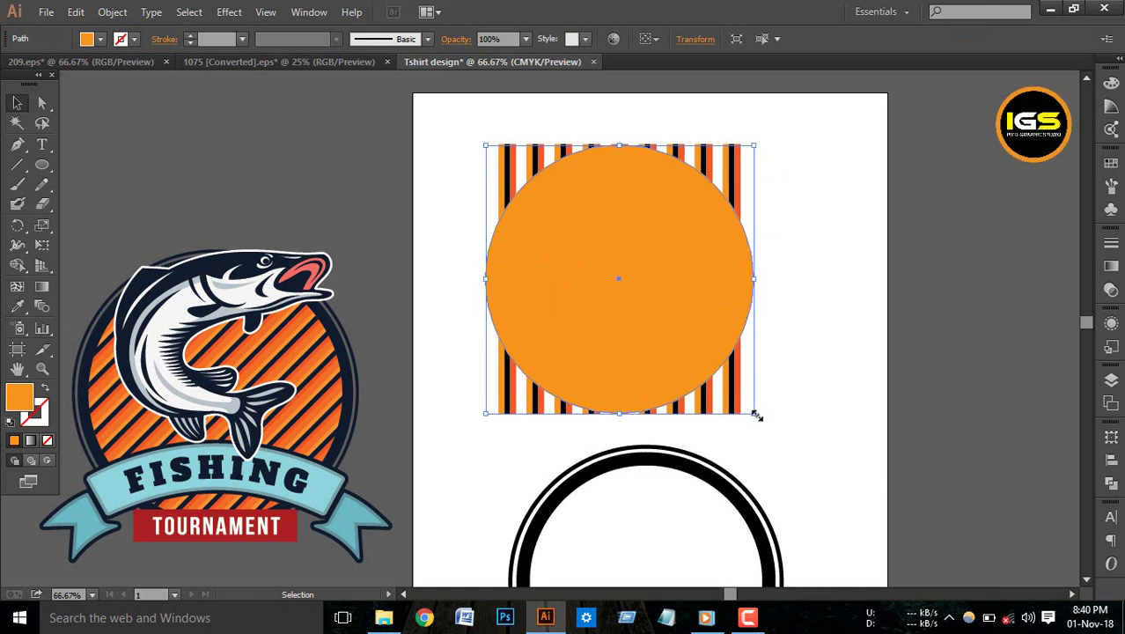
pyautogui.moveTo(756, 415); pyautogui.dragTo(756, 417)
pyautogui.click(802, 364)
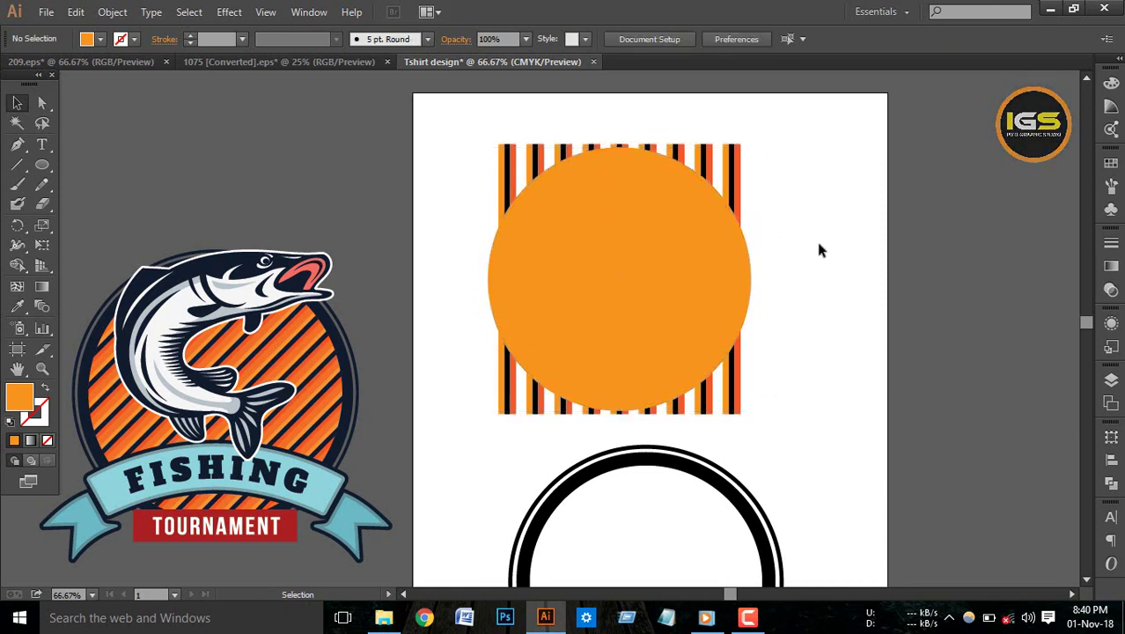
# Put a spare copy of the circle beside the artboard, then select the circle and stripes.
pyautogui.moveTo(817, 245); pyautogui.dragTo(578, 263)
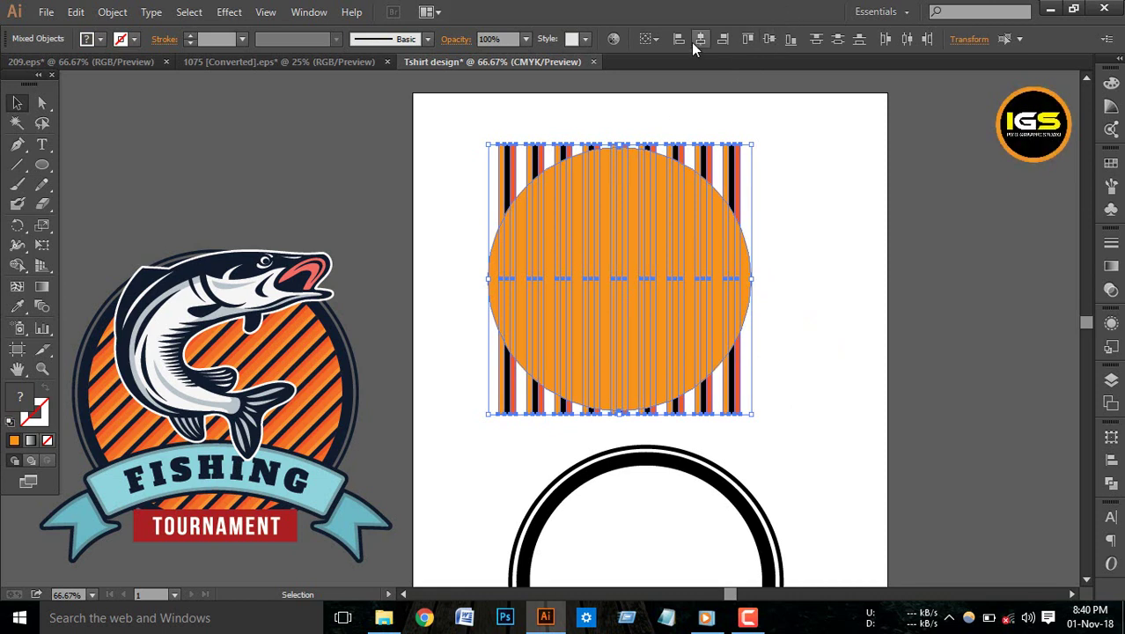
pyautogui.click(706, 245)
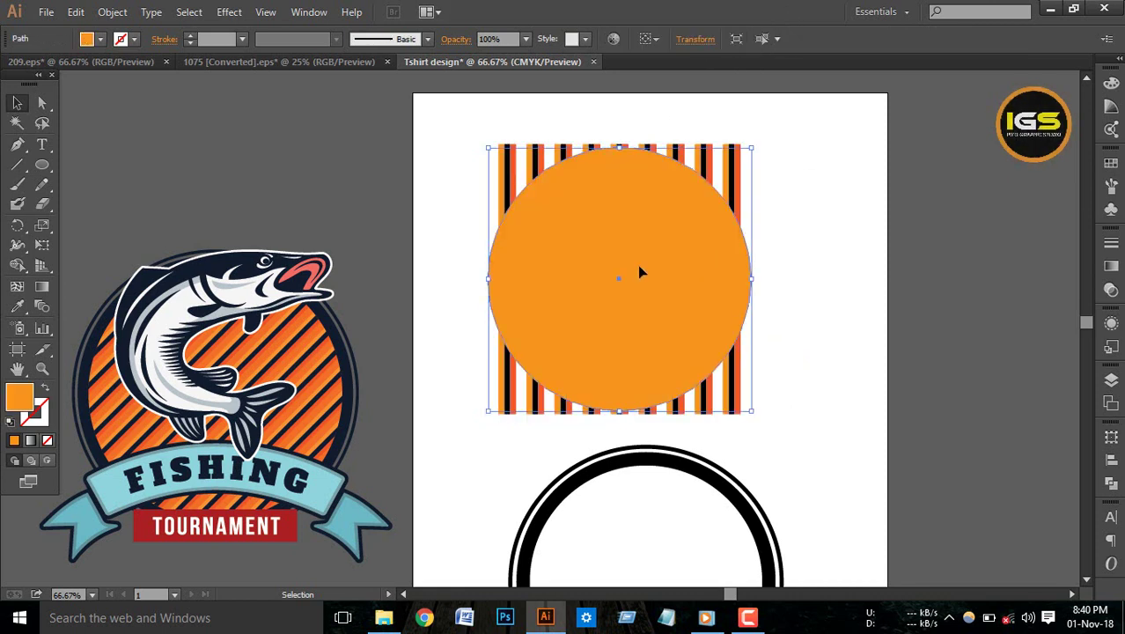
pyautogui.moveTo(651, 270); pyautogui.dragTo(973, 258)
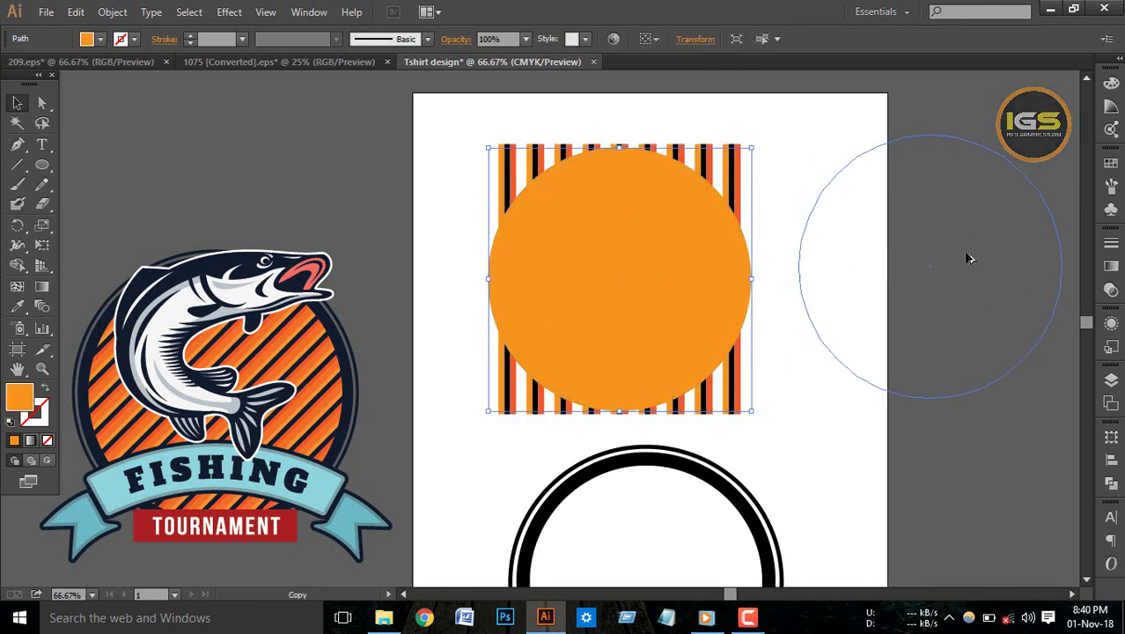
pyautogui.click(788, 192)
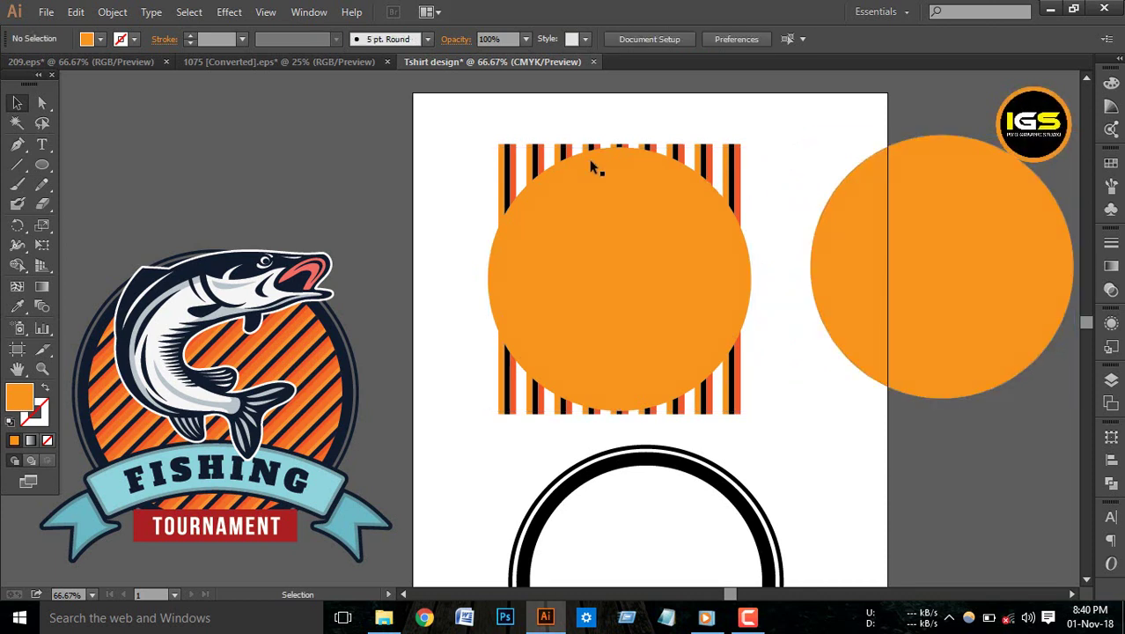
pyautogui.click(599, 240)
pyautogui.moveTo(438, 122); pyautogui.dragTo(761, 372)
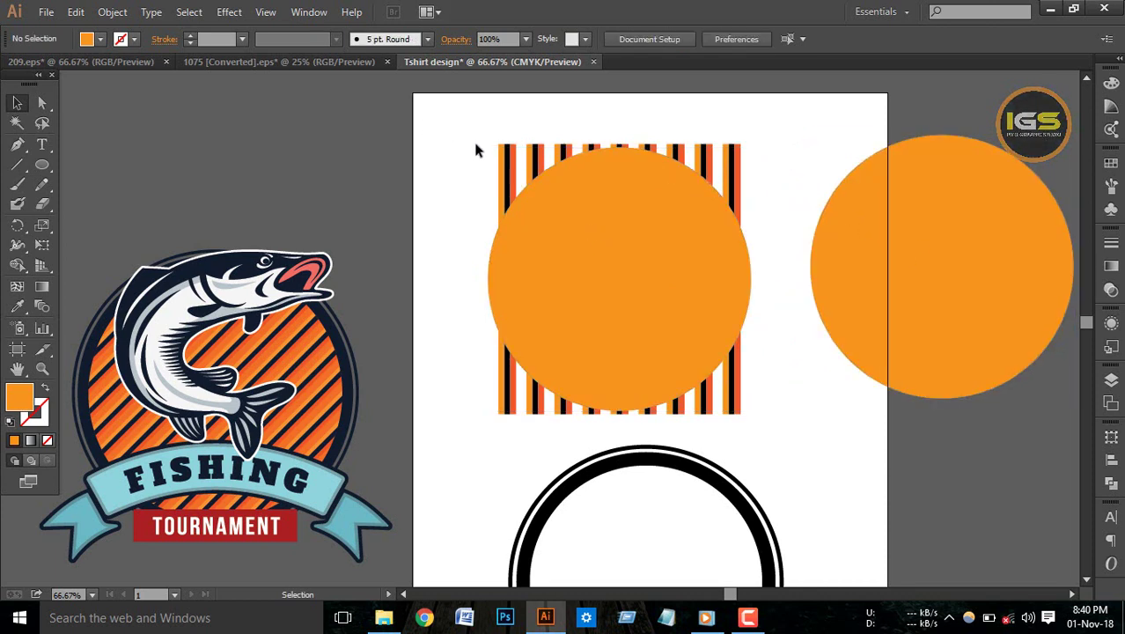
pyautogui.rightClick(668, 278)
# Make a clipping mask so the stripes sit inside the circle.
pyautogui.click(727, 357)
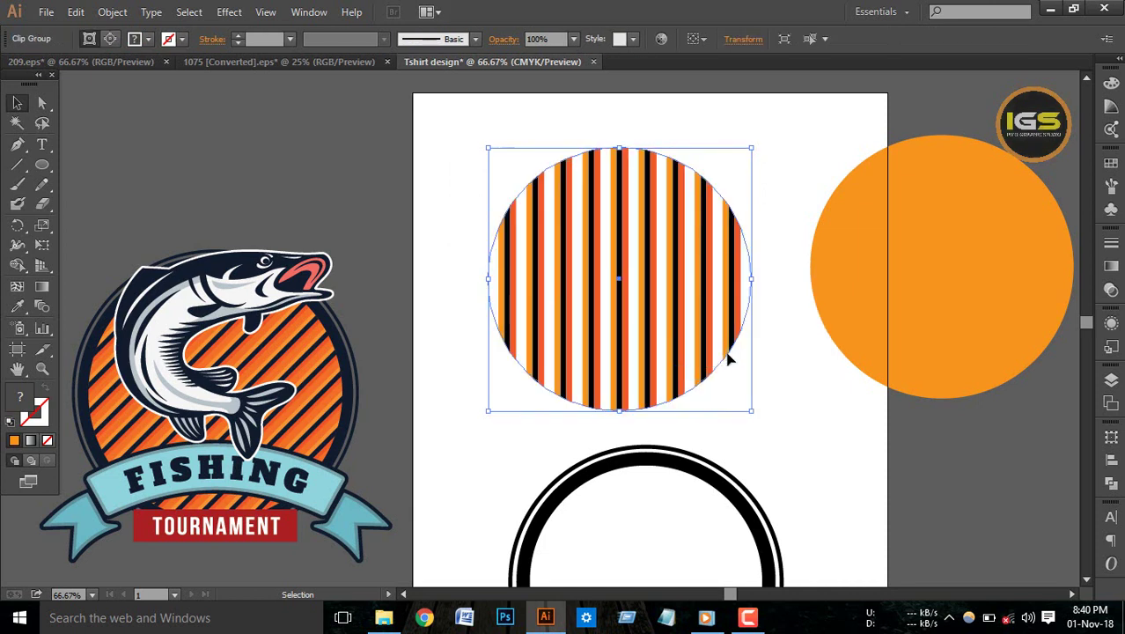
pyautogui.click(786, 367)
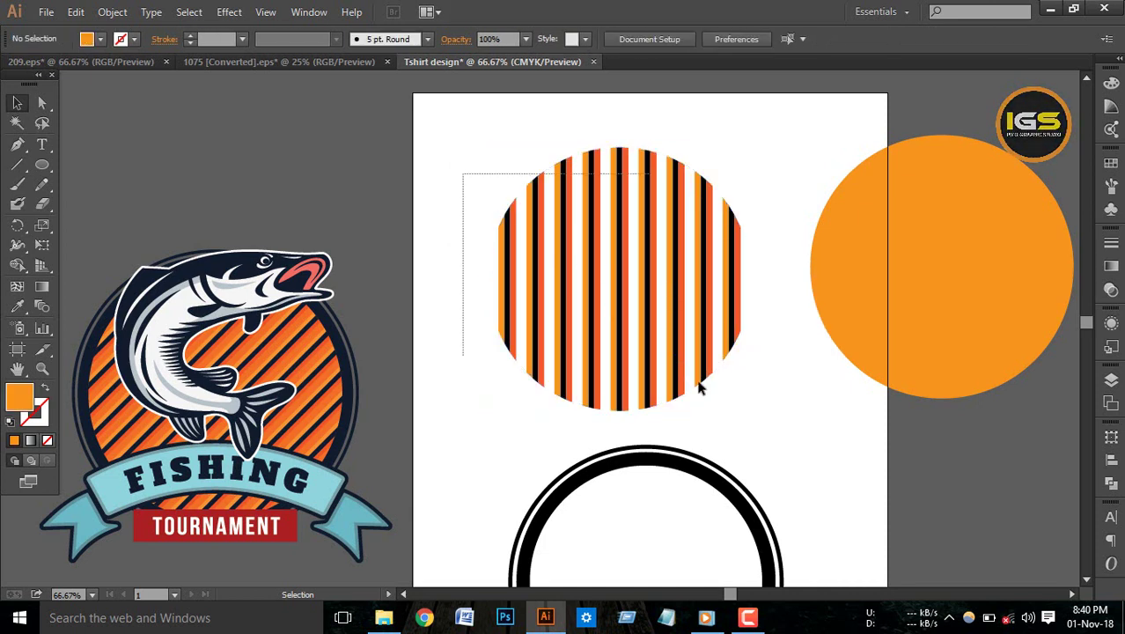
pyautogui.moveTo(468, 176); pyautogui.dragTo(707, 357)
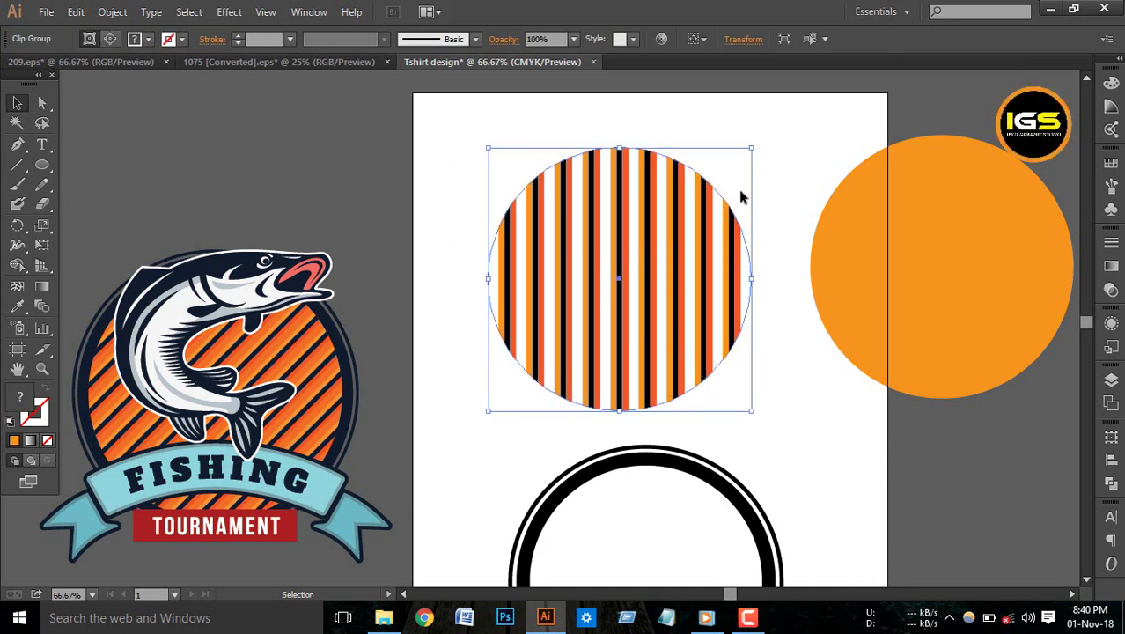
pyautogui.click(769, 183)
# Place the striped clip group over the spare orange circle and bring it to front.
pyautogui.moveTo(989, 248)
pyautogui.mouseDown()
pyautogui.moveTo(945, 276)
pyautogui.moveTo(968, 249)
pyautogui.mouseUp()
pyautogui.rightClick(968, 249)
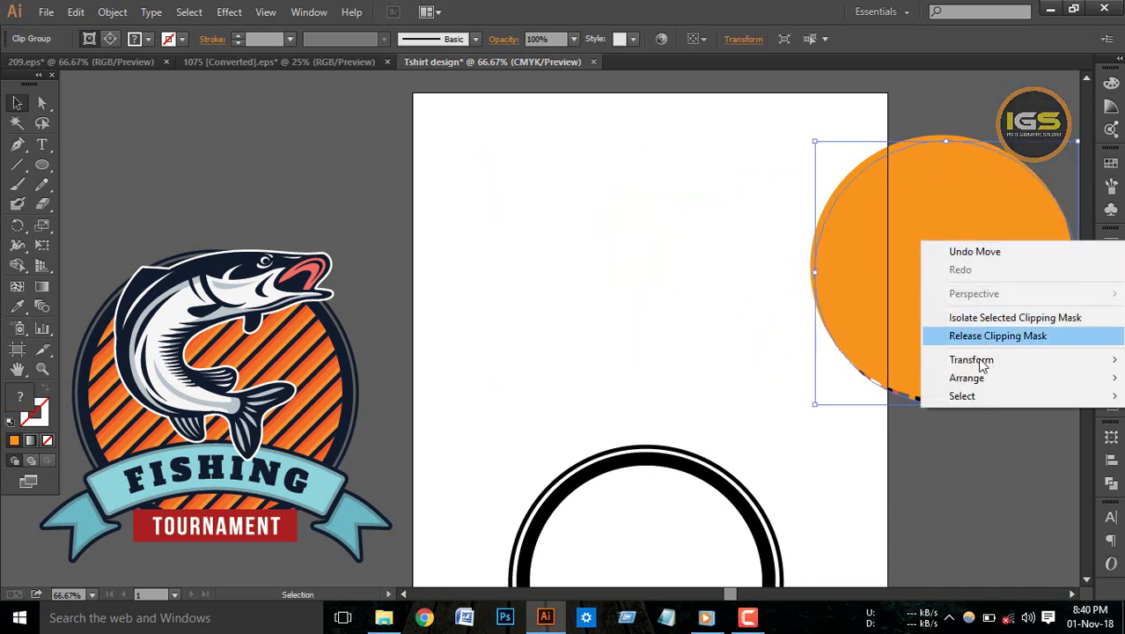
pyautogui.moveTo(967, 377)
pyautogui.click(822, 377)
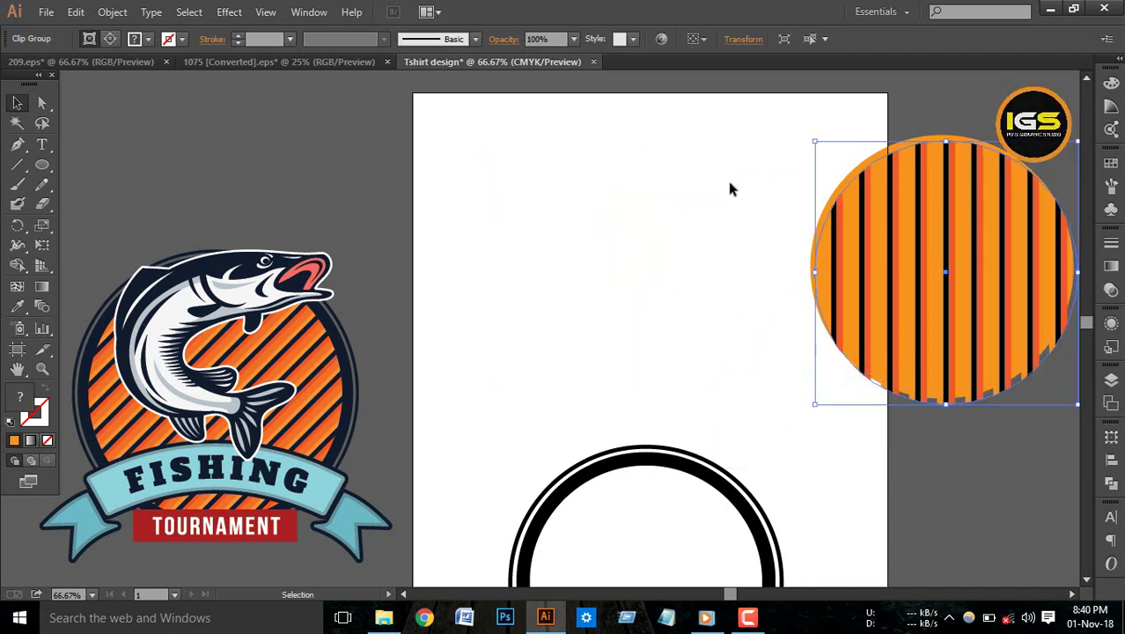
pyautogui.click(731, 185)
# Move both circles onto the artboard and centre them horizontally and vertically.
pyautogui.moveTo(738, 161); pyautogui.dragTo(851, 311)
pyautogui.moveTo(949, 266)
pyautogui.mouseDown()
pyautogui.moveTo(604, 275)
pyautogui.moveTo(599, 265)
pyautogui.mouseUp()
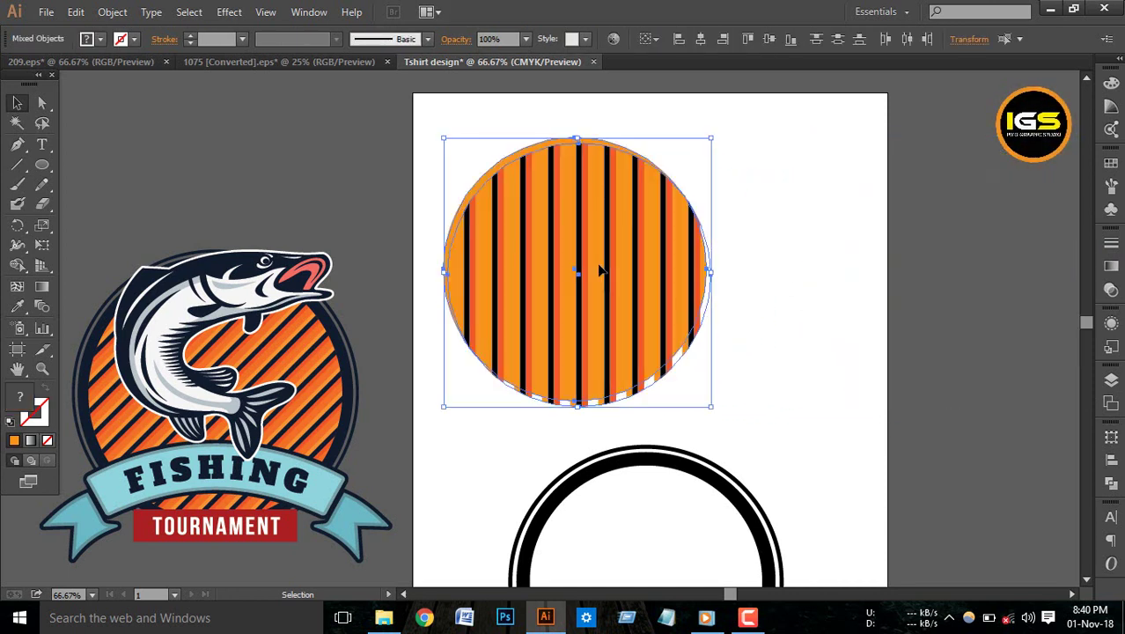
pyautogui.click(701, 38)
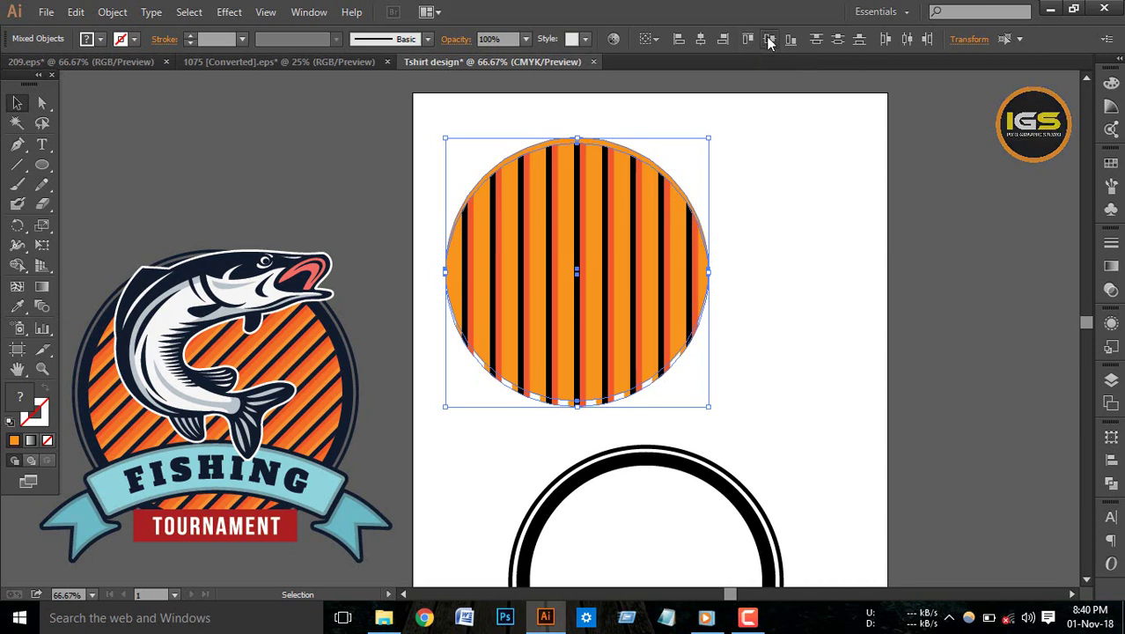
pyautogui.click(768, 38)
pyautogui.click(763, 116)
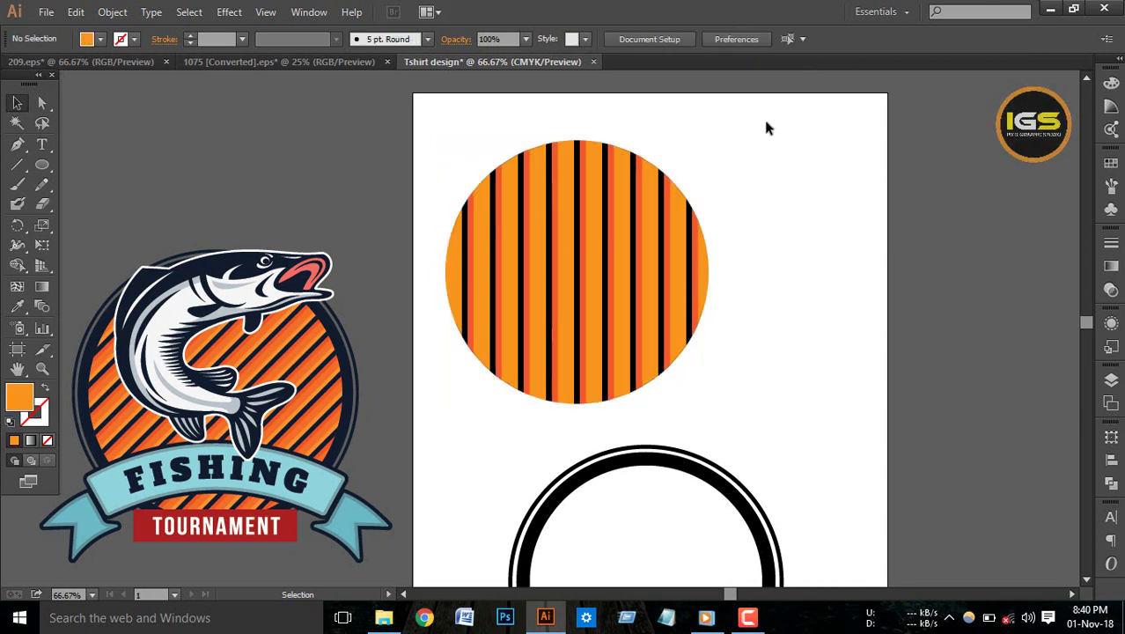
pyautogui.click(679, 241)
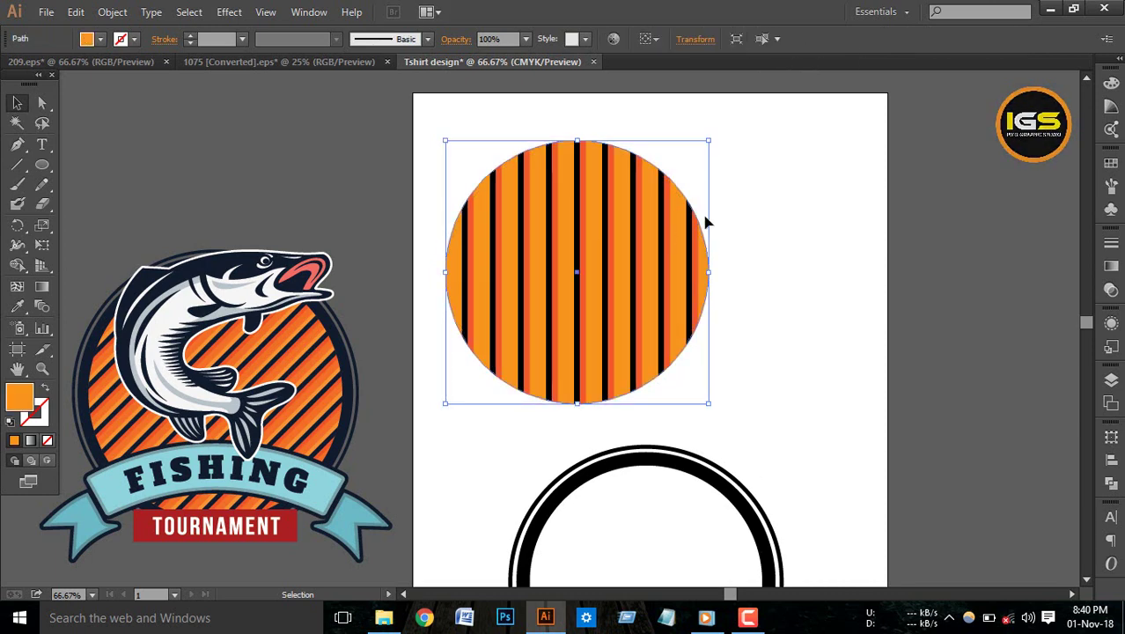
# Change the orange circle's fill to the redder orange F4741E.
pyautogui.doubleClick(27, 398)
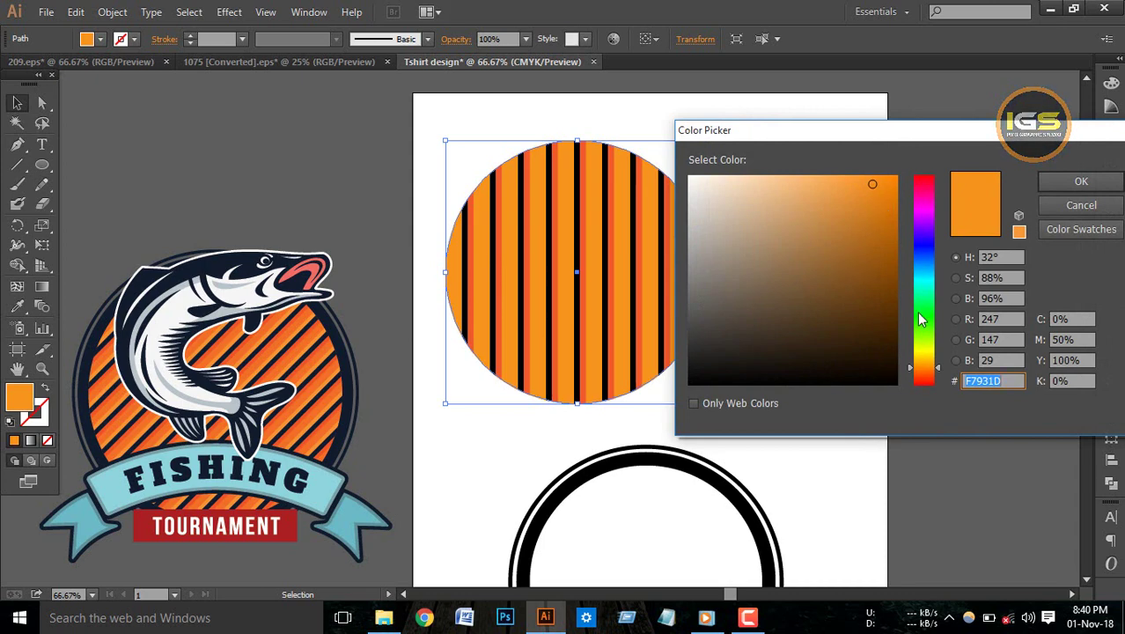
pyautogui.click(925, 371)
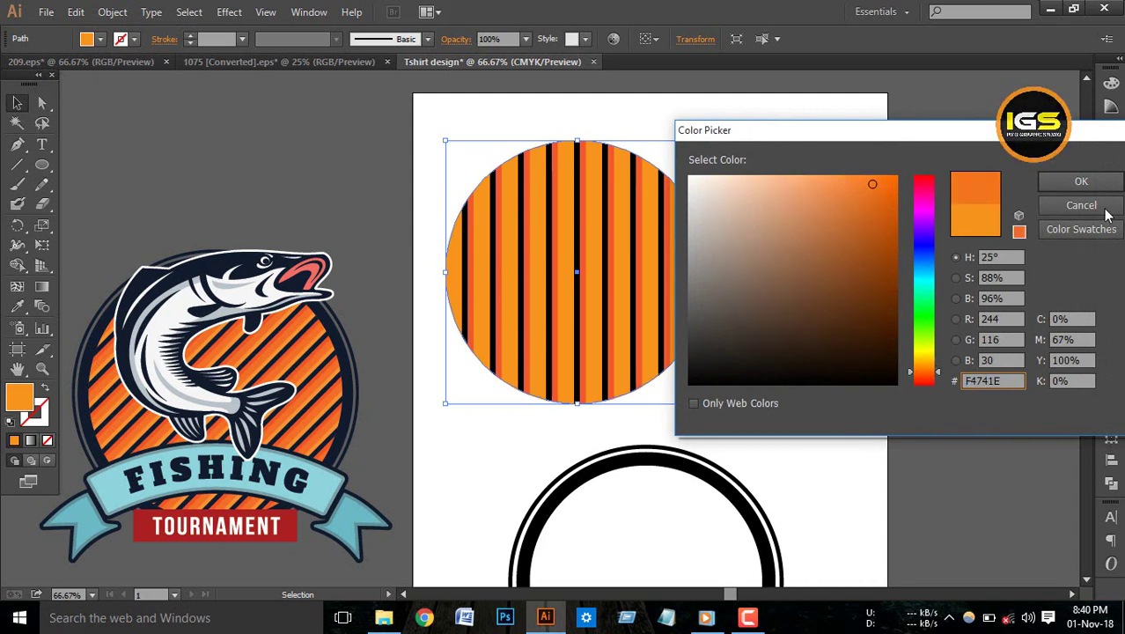
pyautogui.click(1081, 181)
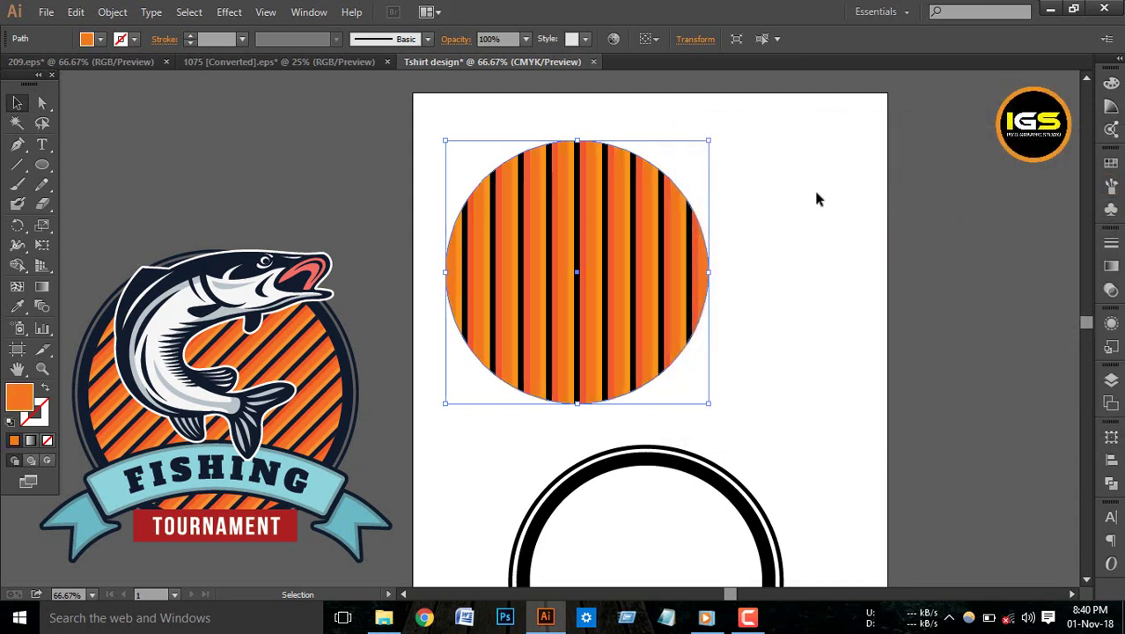
pyautogui.click(816, 194)
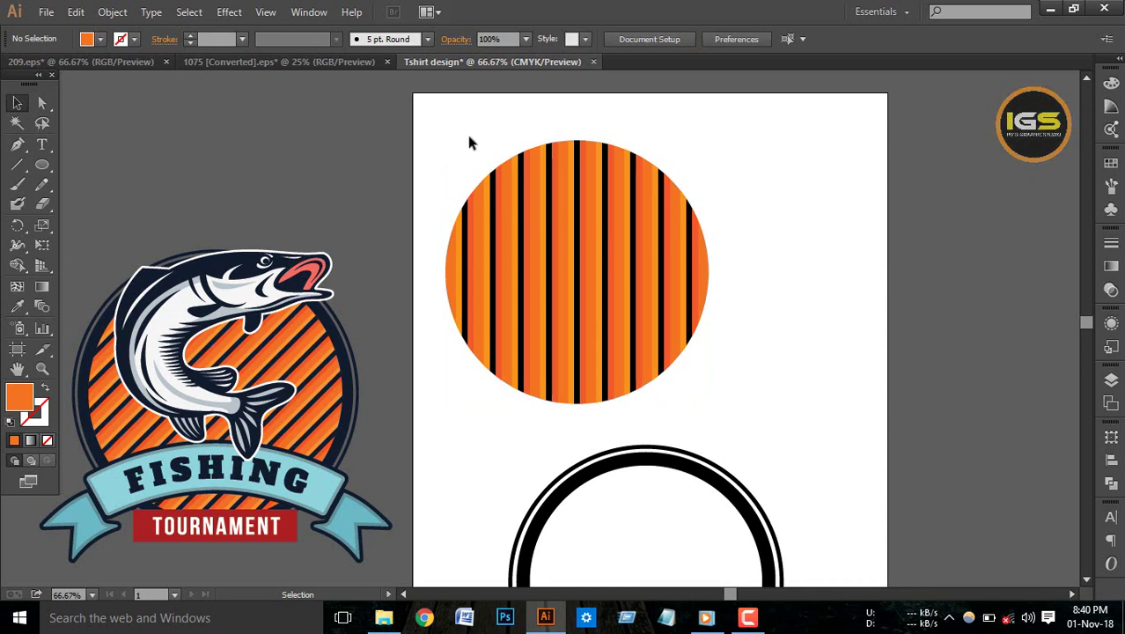
# Group the orange circle with its stripes.
pyautogui.moveTo(446, 123); pyautogui.dragTo(727, 343)
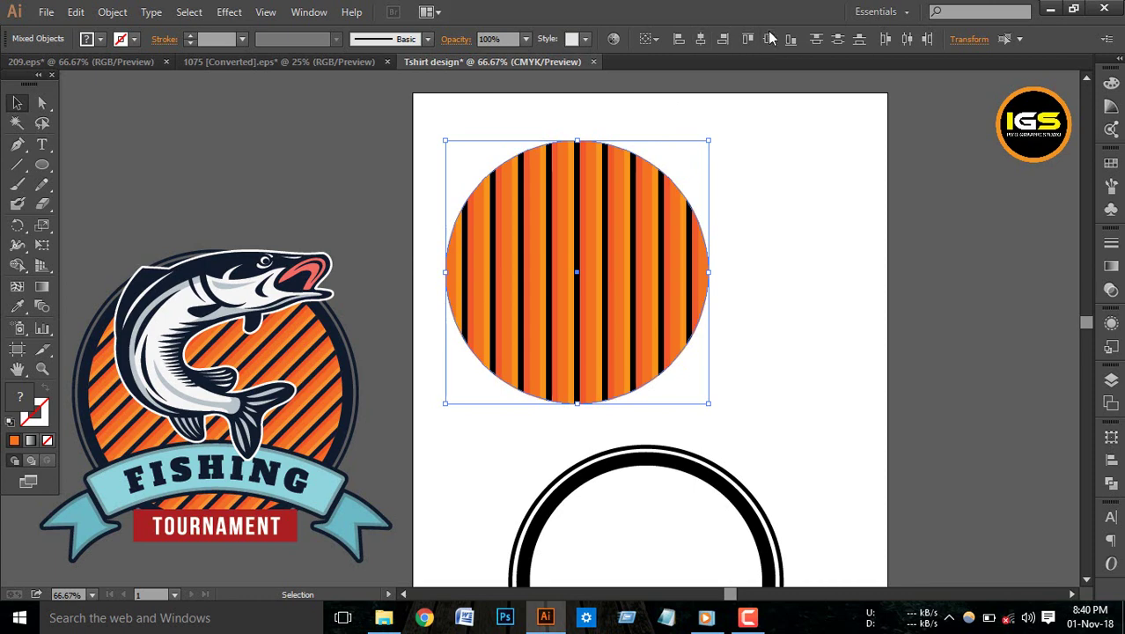
pyautogui.rightClick(608, 211)
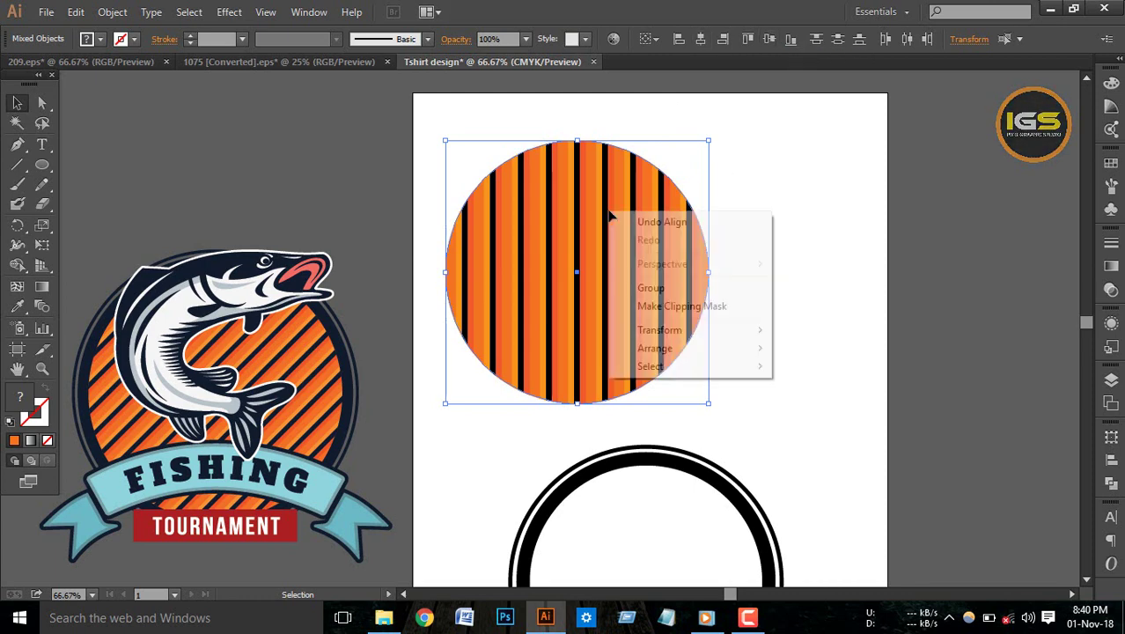
pyautogui.click(656, 284)
pyautogui.scroll(-1, 817, 257)
pyautogui.click(818, 255)
# Move the striped circle above the ring and rotate it so the stripes run diagonally.
pyautogui.hotkey('ctrl', '-')
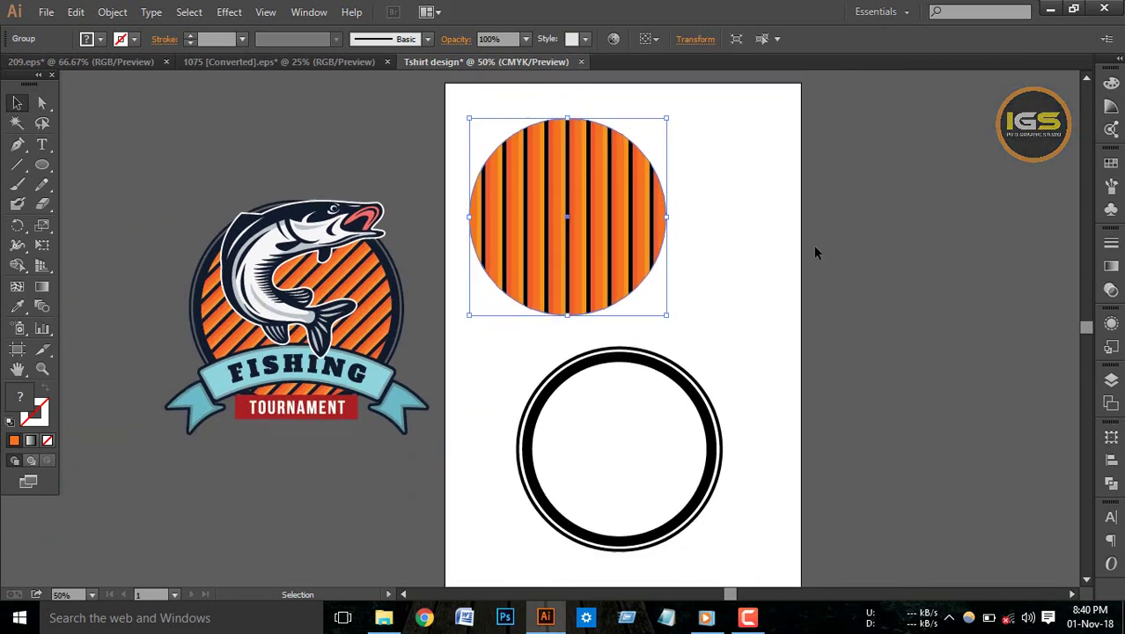
pyautogui.moveTo(662, 225); pyautogui.dragTo(724, 244)
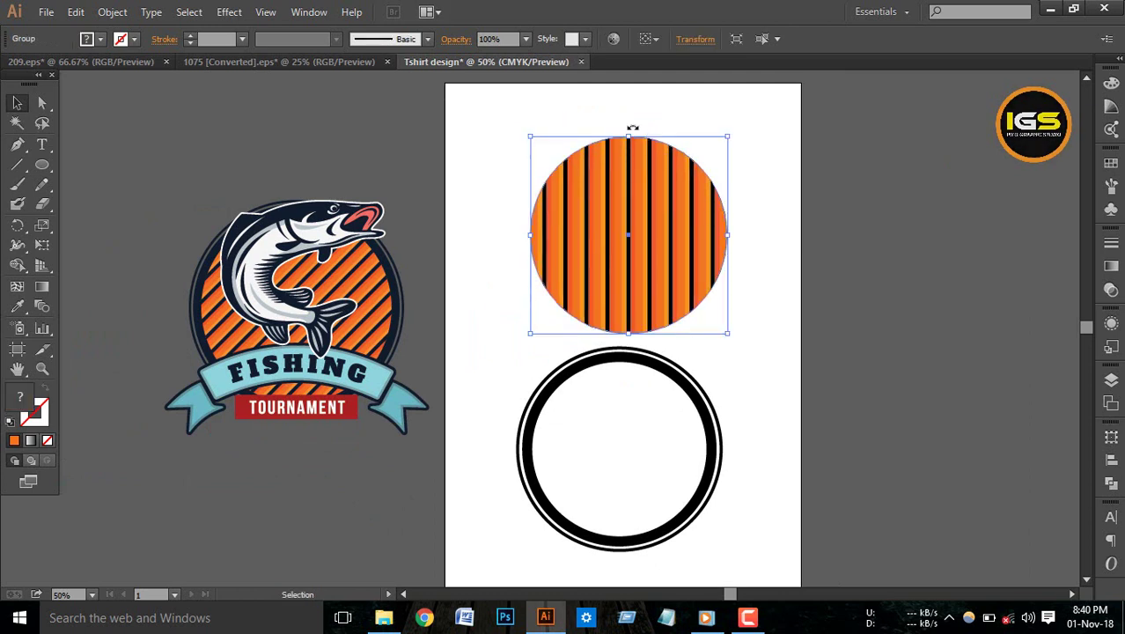
pyautogui.moveTo(634, 130)
pyautogui.mouseDown()
pyautogui.moveTo(703, 146)
pyautogui.moveTo(753, 139)
pyautogui.mouseUp()
# Move the ring onto the striped circle and shrink the striped circle to sit inside it.
pyautogui.click(753, 139)
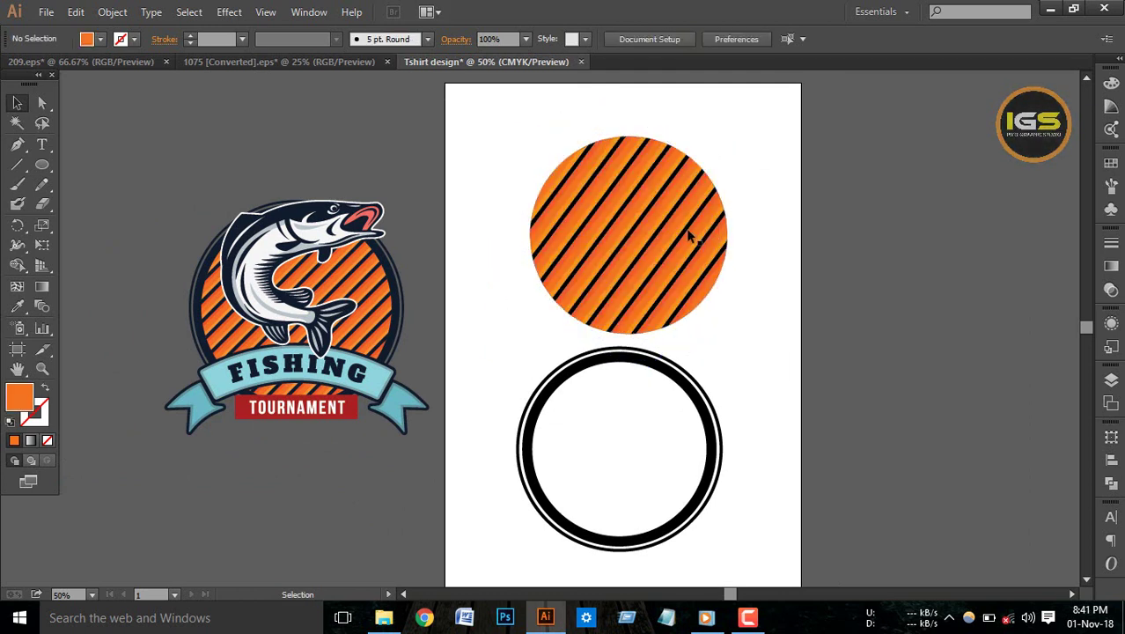
pyautogui.scroll(-1, 694, 239)
pyautogui.scroll(-1, 695, 243)
pyautogui.moveTo(630, 423); pyautogui.dragTo(631, 430)
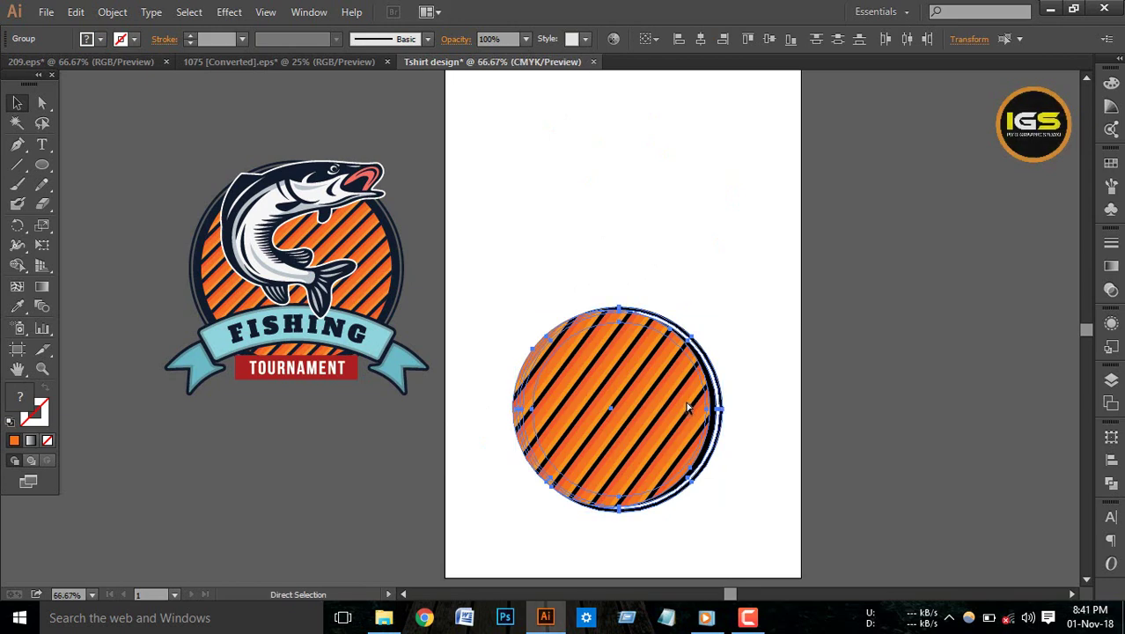
pyautogui.hotkey('ctrl', '+')
pyautogui.click(826, 374)
pyautogui.click(531, 324)
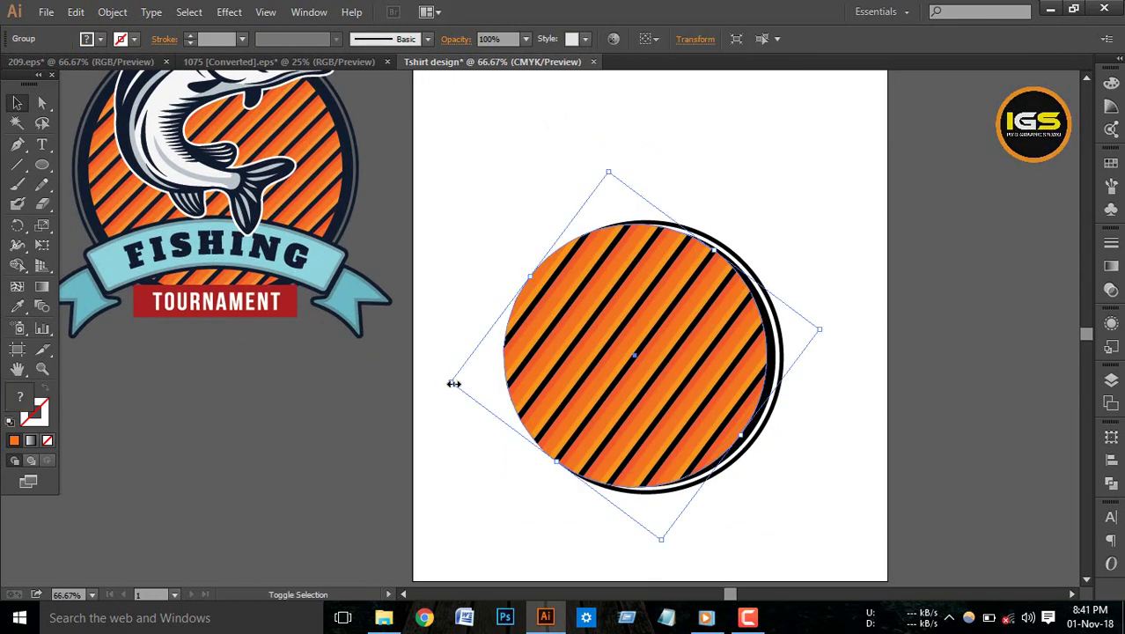
pyautogui.moveTo(454, 384); pyautogui.dragTo(464, 382)
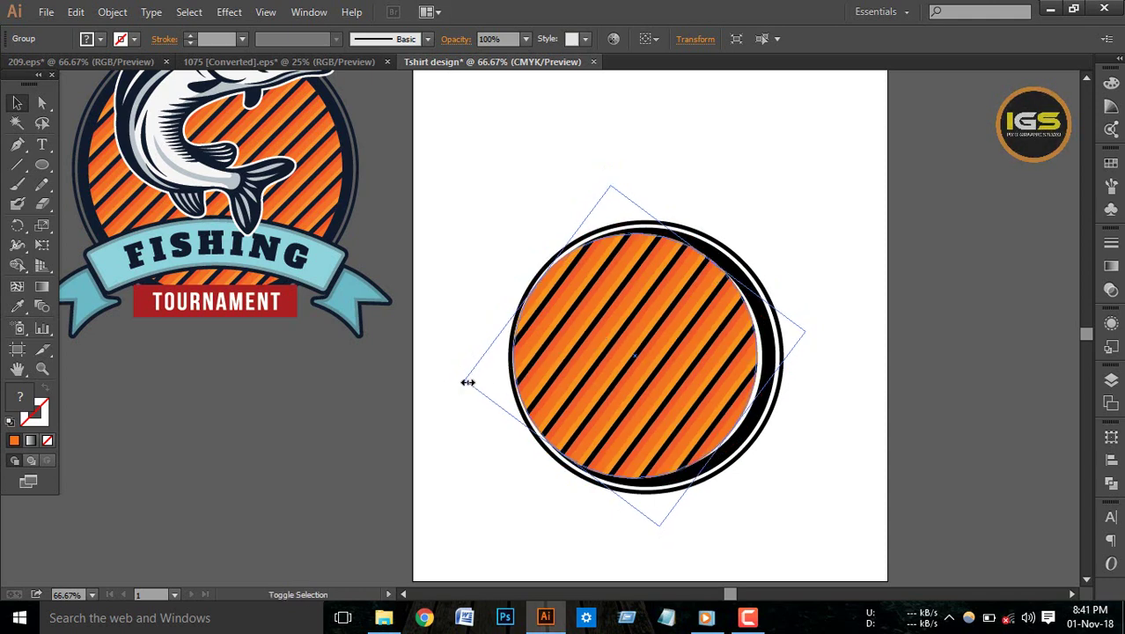
pyautogui.moveTo(467, 382); pyautogui.dragTo(471, 379)
pyautogui.moveTo(577, 365); pyautogui.dragTo(596, 366)
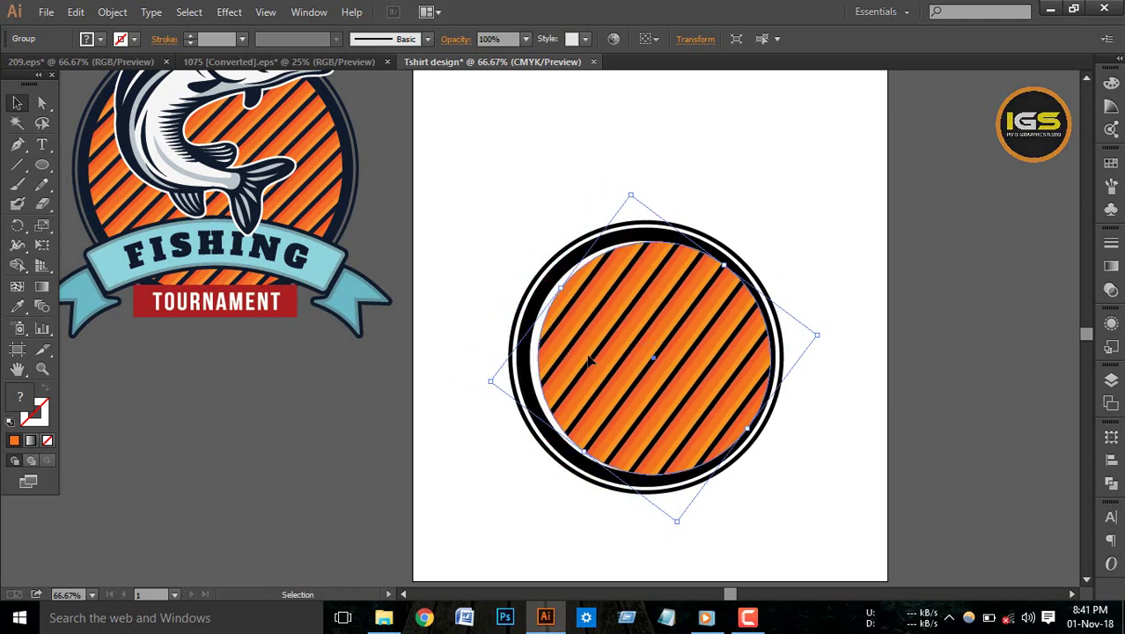
# Centre the striped circle in the ring horizontally and vertically.
pyautogui.moveTo(551, 214); pyautogui.dragTo(738, 370)
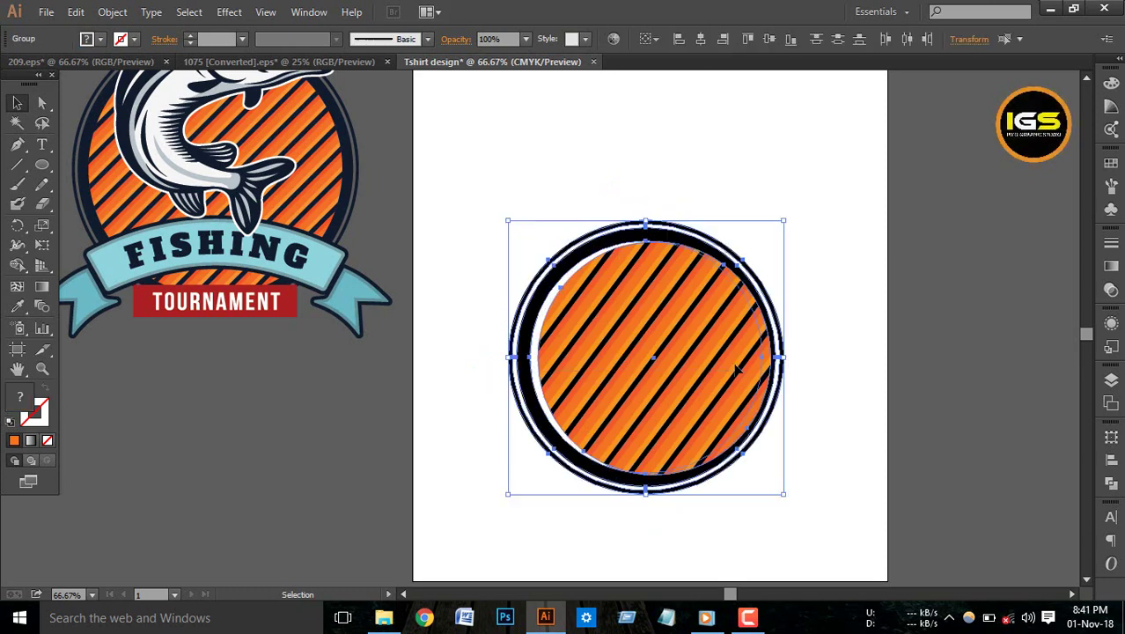
pyautogui.click(766, 39)
pyautogui.click(701, 39)
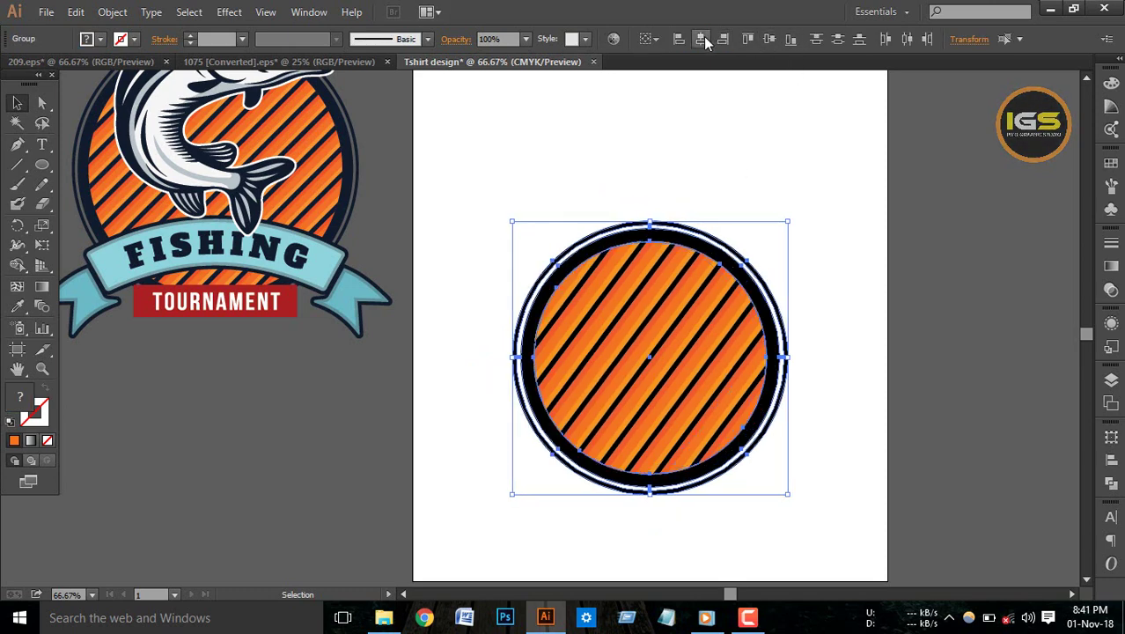
pyautogui.click(804, 211)
# Resize the striped circle to fit the ring and rotate it slightly.
pyautogui.click(721, 385)
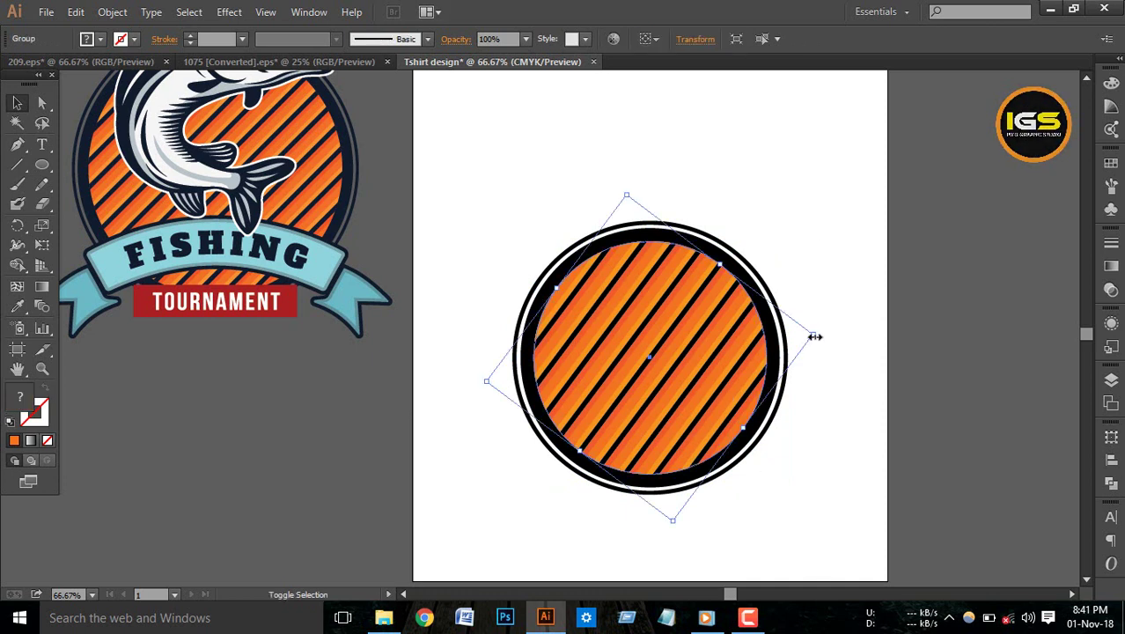
pyautogui.moveTo(814, 336); pyautogui.dragTo(857, 359)
pyautogui.moveTo(563, 226); pyautogui.dragTo(787, 448)
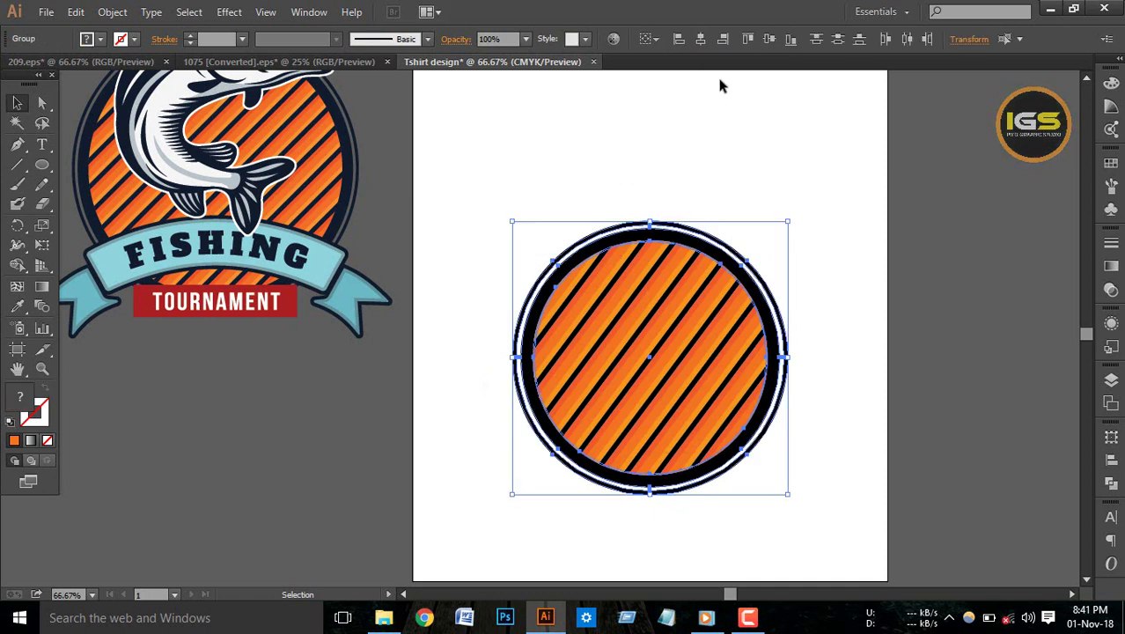
pyautogui.scroll(-1, 836, 228)
pyautogui.click(847, 227)
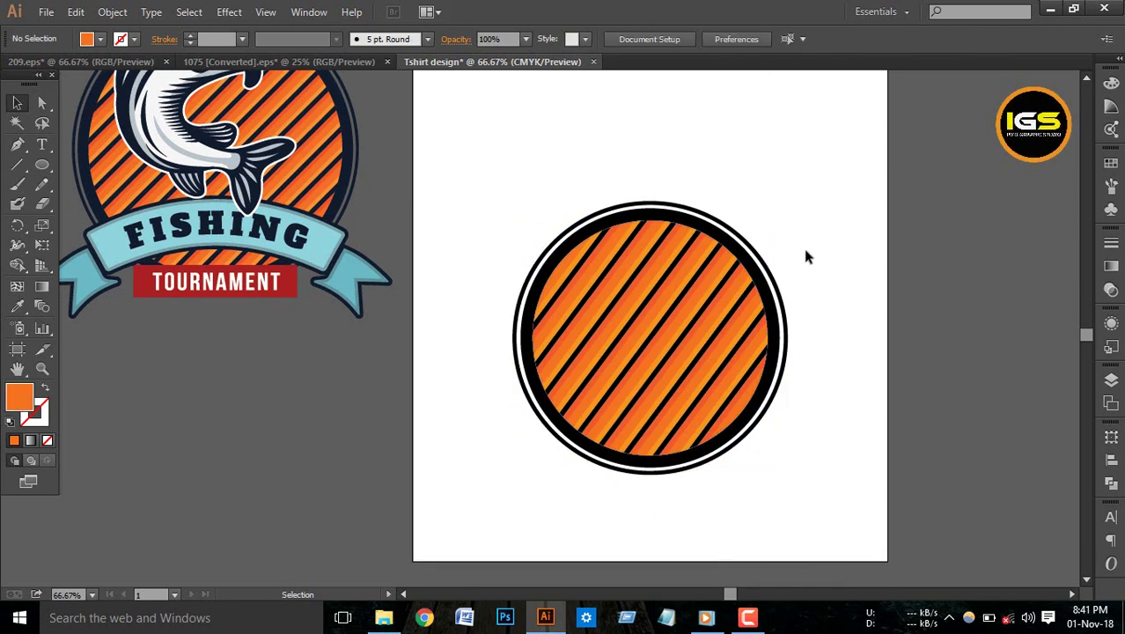
pyautogui.click(695, 301)
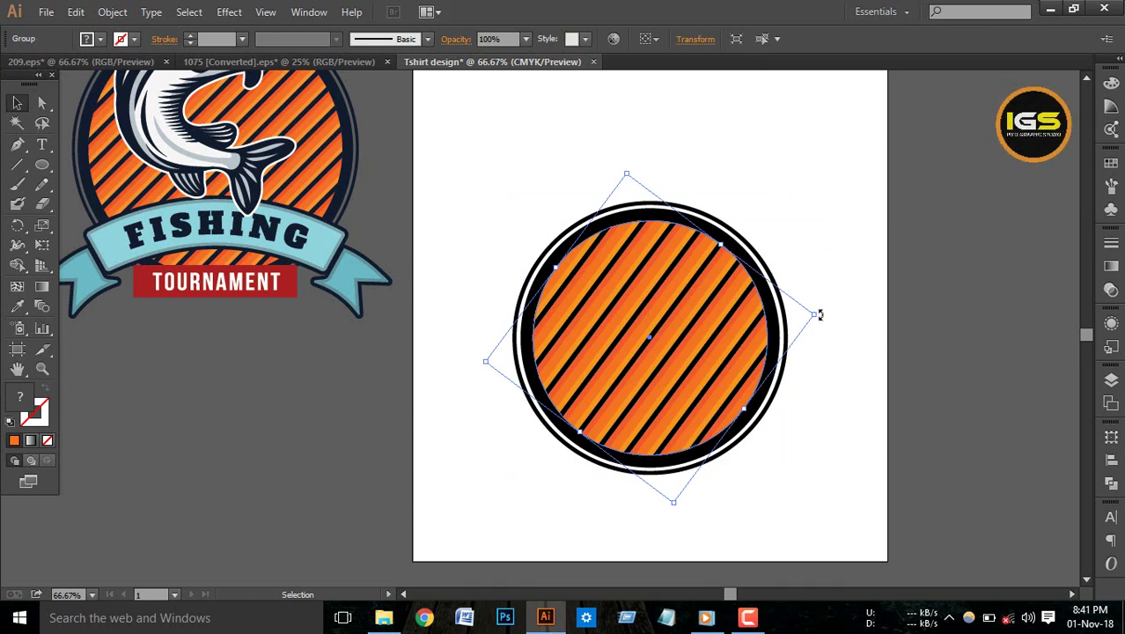
pyautogui.moveTo(819, 314); pyautogui.dragTo(817, 274)
pyautogui.click(817, 274)
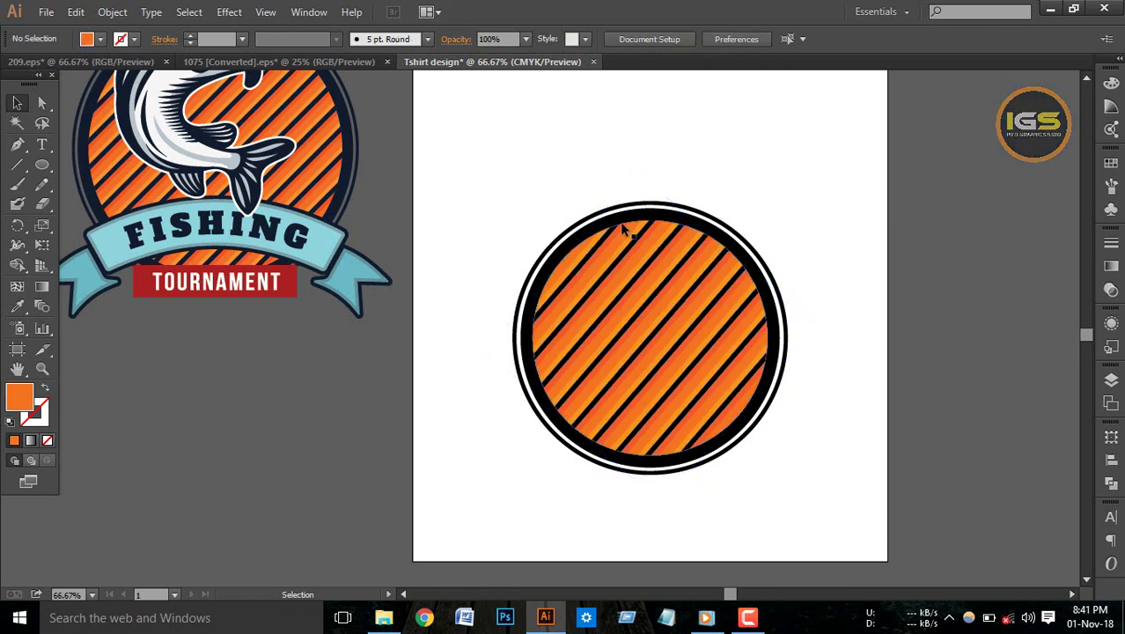
# Group the ring and striped circle into one badge and nudge it up and right.
pyautogui.moveTo(460, 157); pyautogui.dragTo(746, 396)
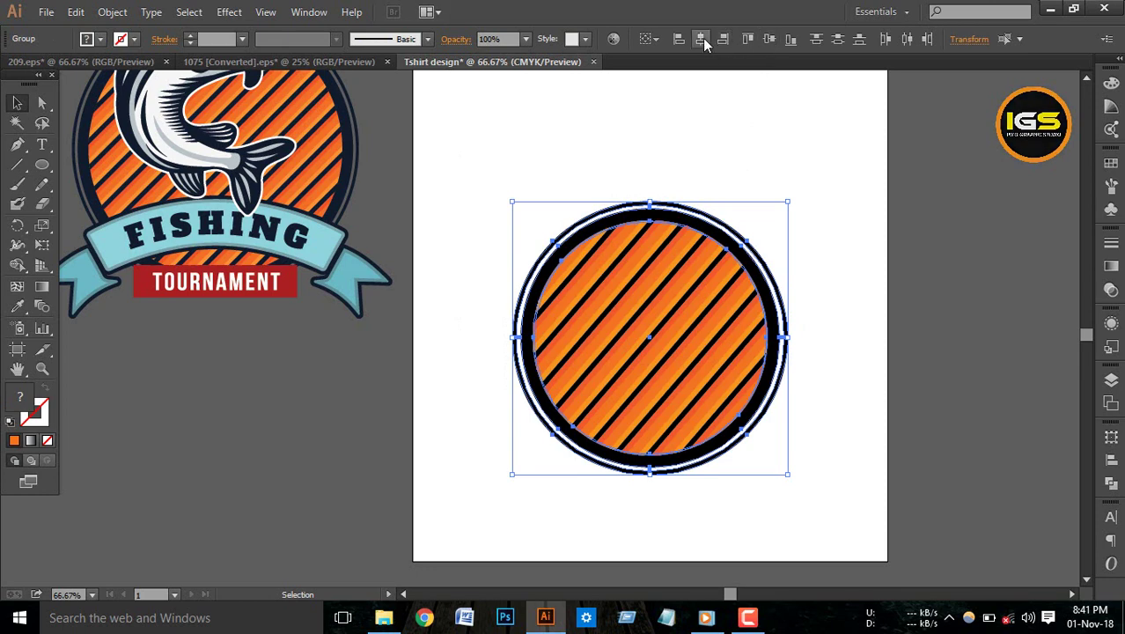
pyautogui.moveTo(523, 157); pyautogui.dragTo(758, 456)
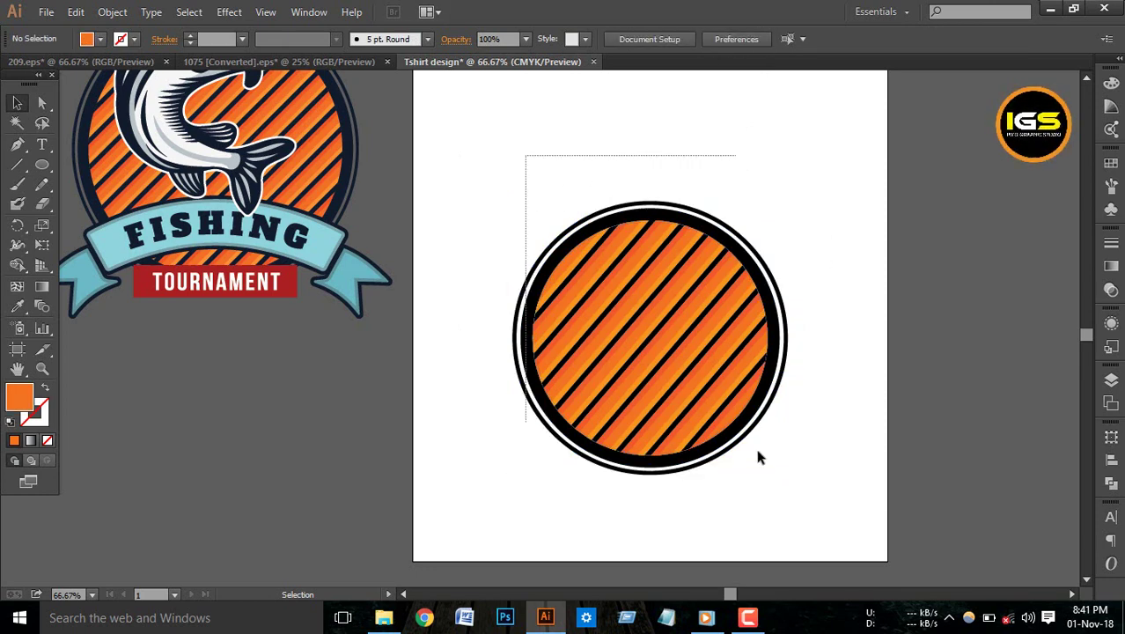
pyautogui.rightClick(669, 331)
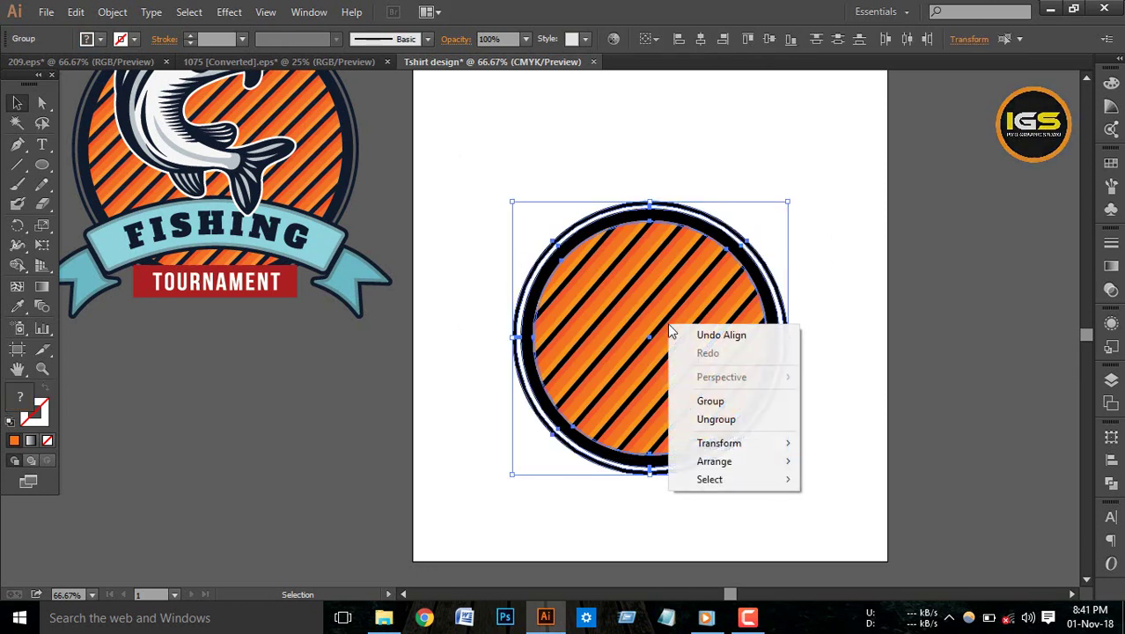
pyautogui.click(723, 401)
pyautogui.click(884, 342)
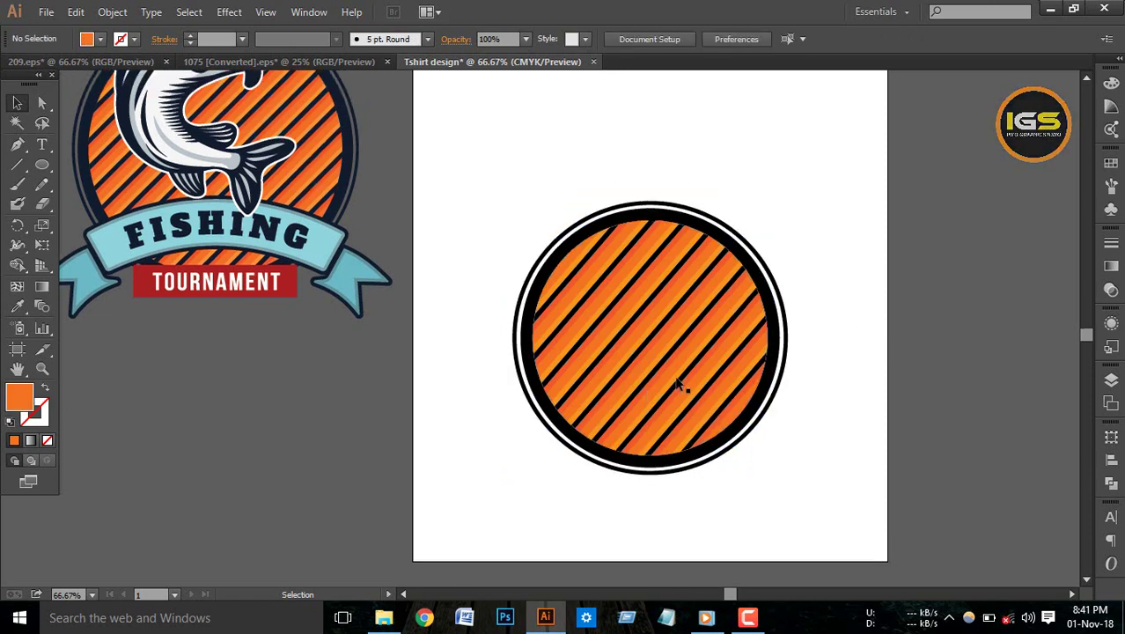
pyautogui.moveTo(678, 385); pyautogui.dragTo(695, 376)
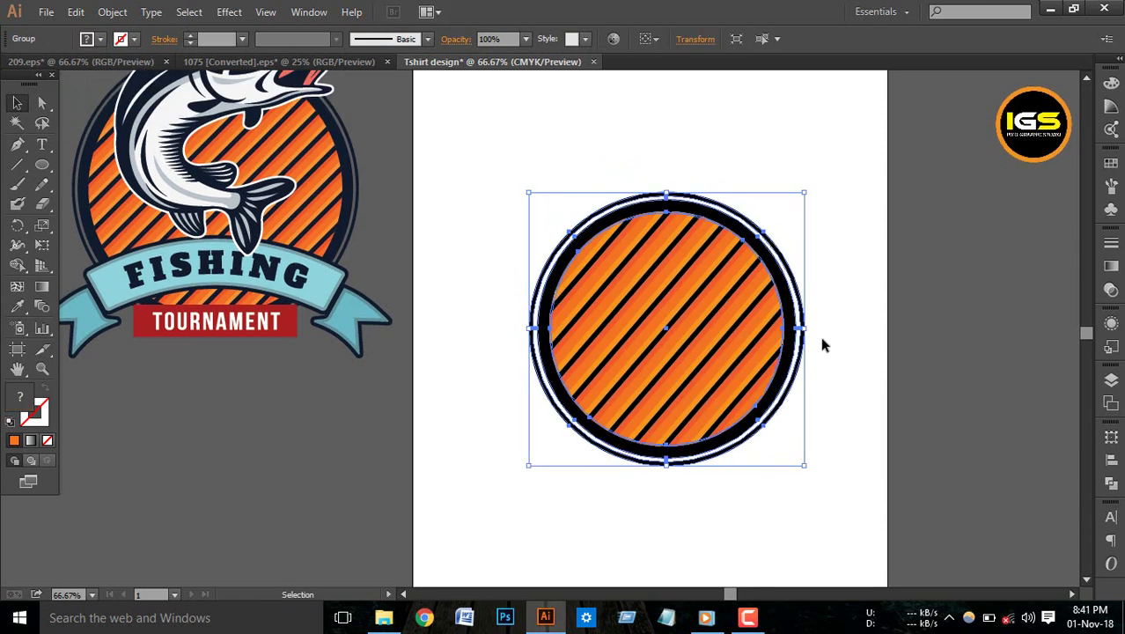
pyautogui.click(849, 350)
pyautogui.hotkey('ctrl', '-')
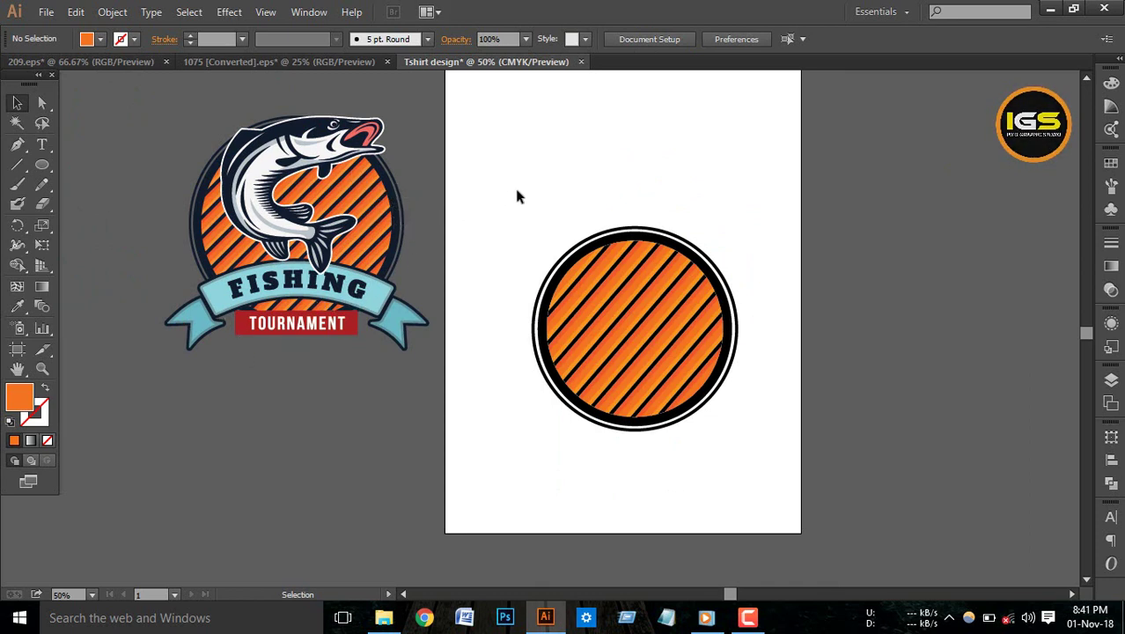
# Move the circle badge up and to the left.
pyautogui.moveTo(541, 225); pyautogui.dragTo(660, 350)
pyautogui.moveTo(650, 341); pyautogui.dragTo(636, 288)
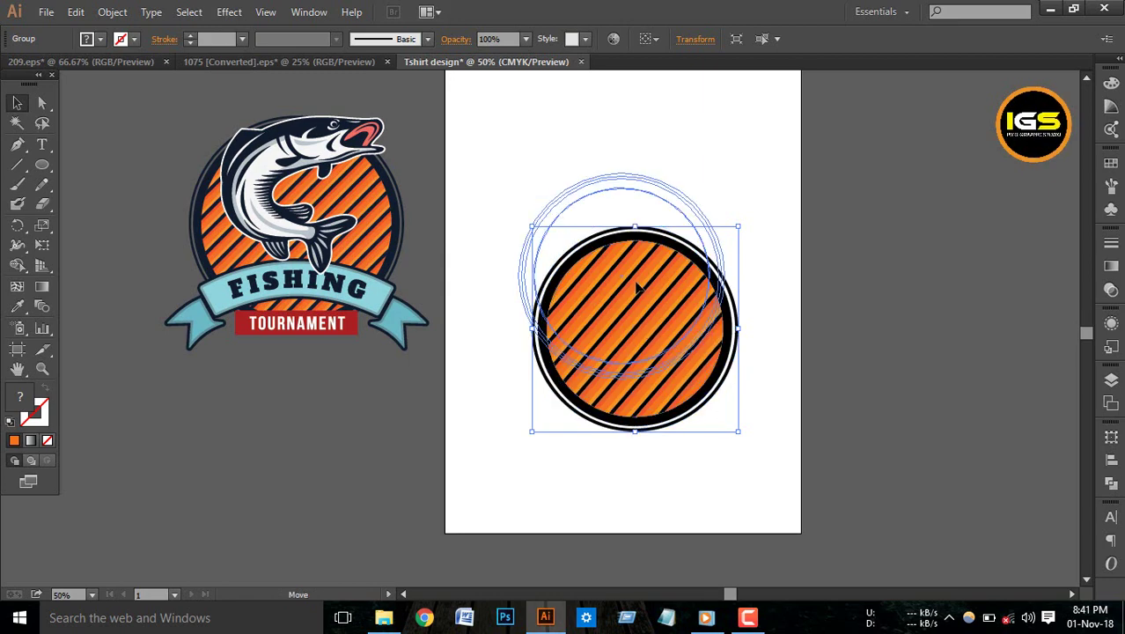
pyautogui.click(767, 287)
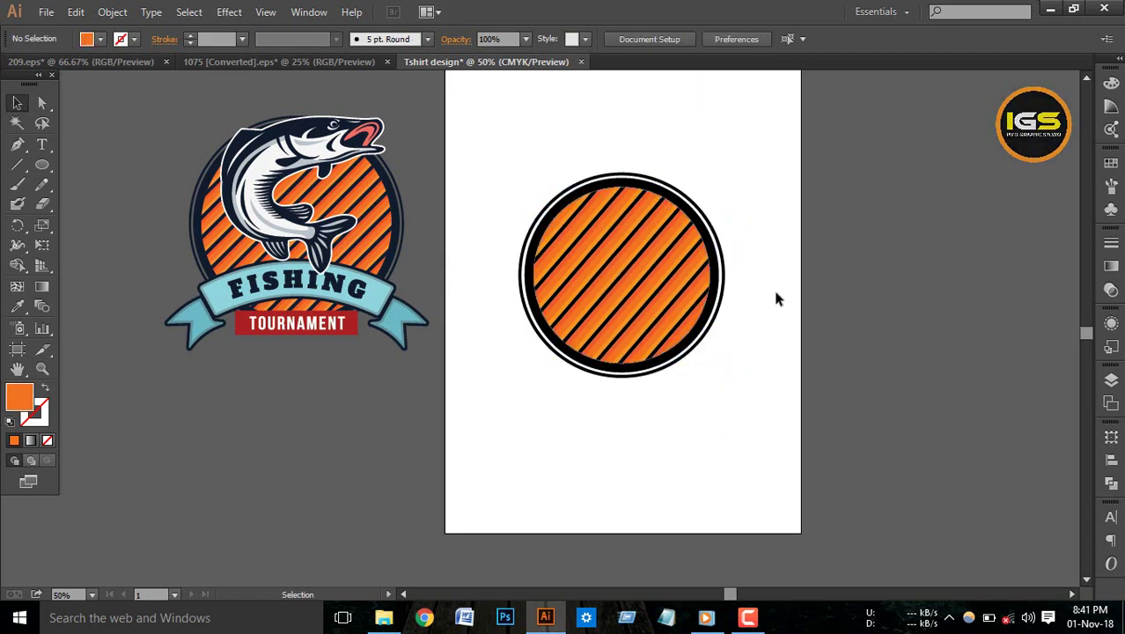
# Drag the light blue ribbon from 1075 [Converted].eps into the Tshirt design document.
pyautogui.click(323, 63)
pyautogui.hotkey('ctrl', '+')
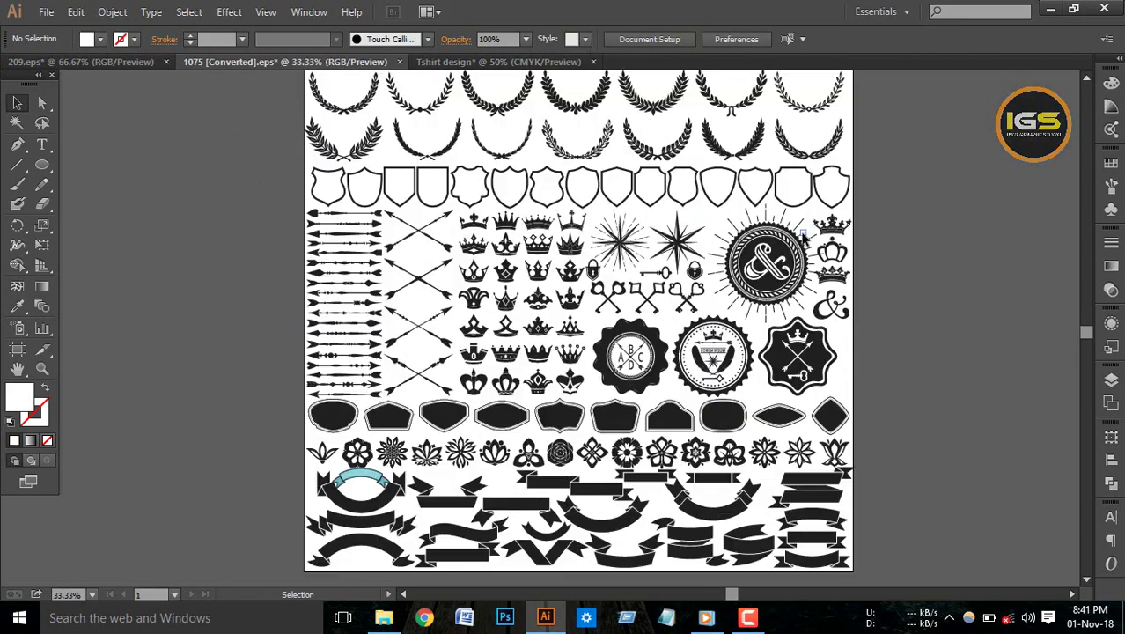
pyautogui.scroll(3, 625, 282)
pyautogui.scroll(-3, 625, 281)
pyautogui.scroll(-2, 625, 282)
pyautogui.scroll(-1, 626, 282)
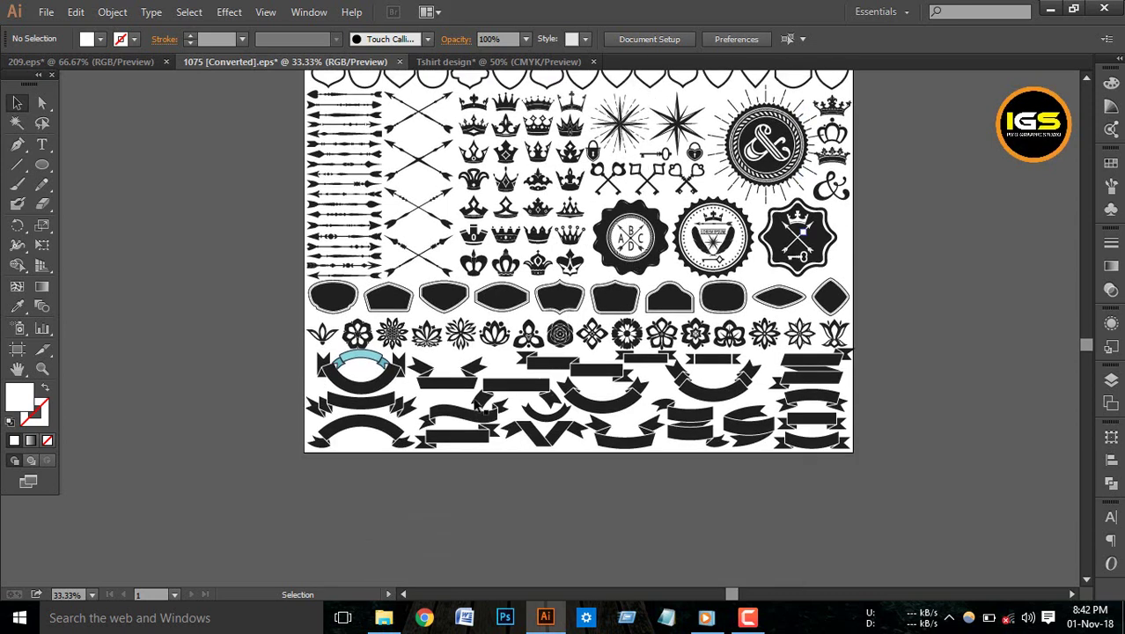
pyautogui.click(361, 365)
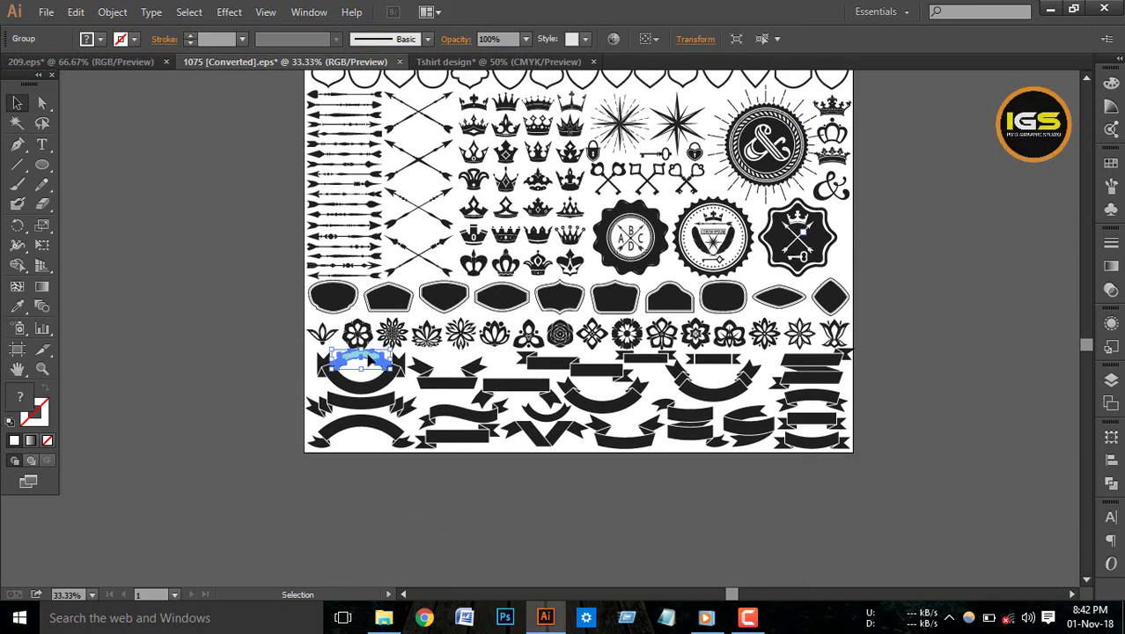
pyautogui.moveTo(372, 359); pyautogui.dragTo(495, 68)
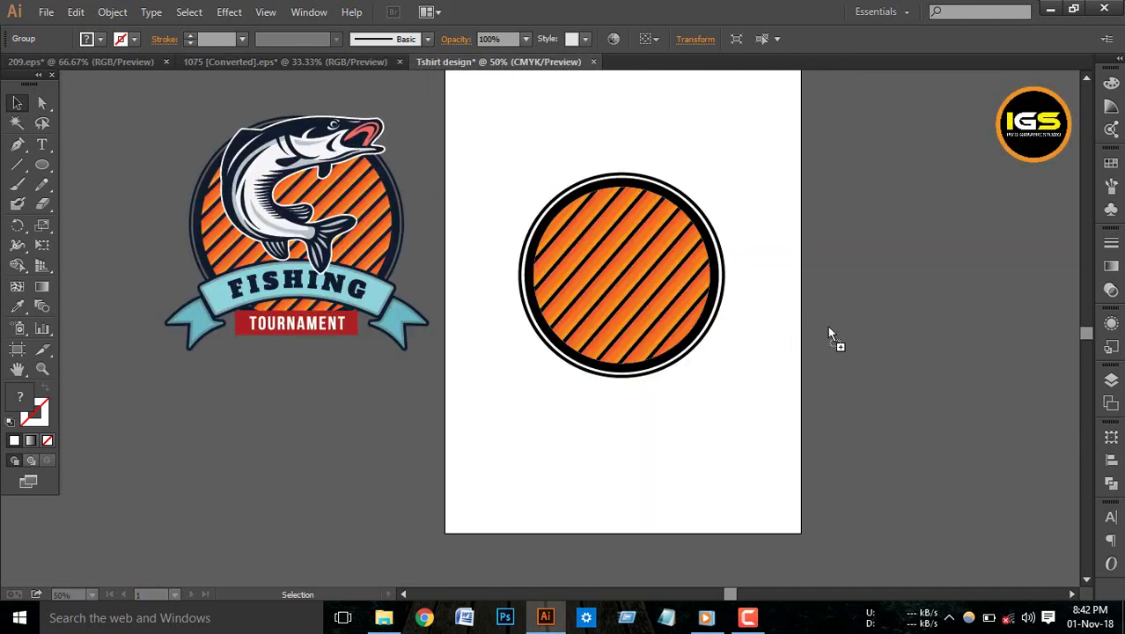
pyautogui.moveTo(495, 69)
pyautogui.mouseDown()
pyautogui.moveTo(877, 370)
pyautogui.moveTo(915, 366)
pyautogui.mouseUp()
pyautogui.click(898, 326)
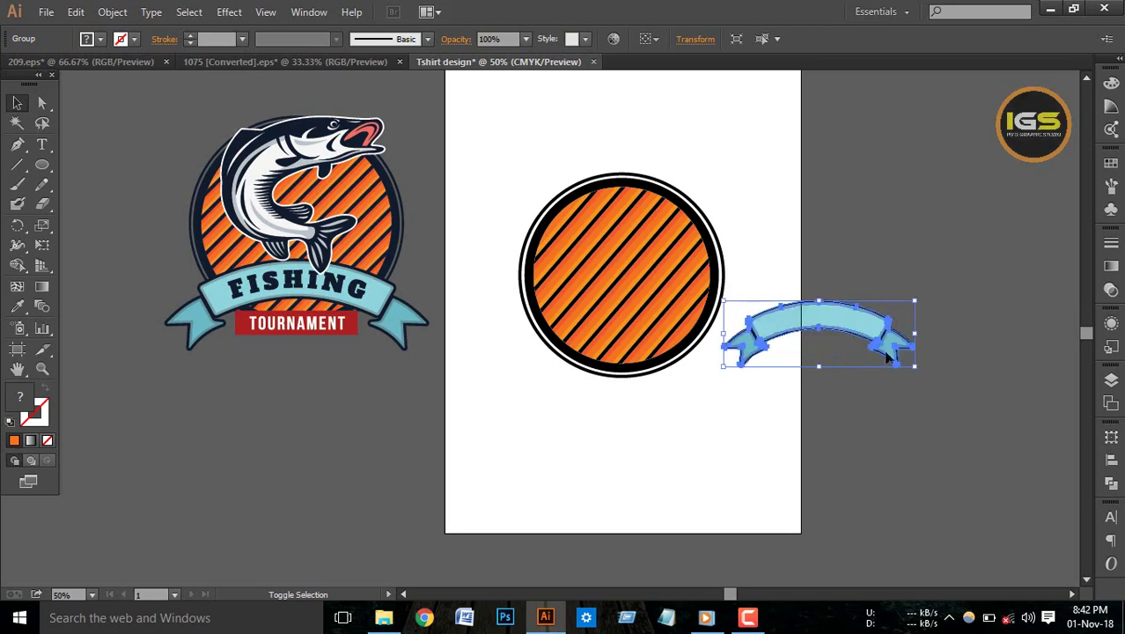
# Position the ribbon across the circle's lower part and enlarge it evenly.
pyautogui.moveTo(853, 335); pyautogui.dragTo(656, 361)
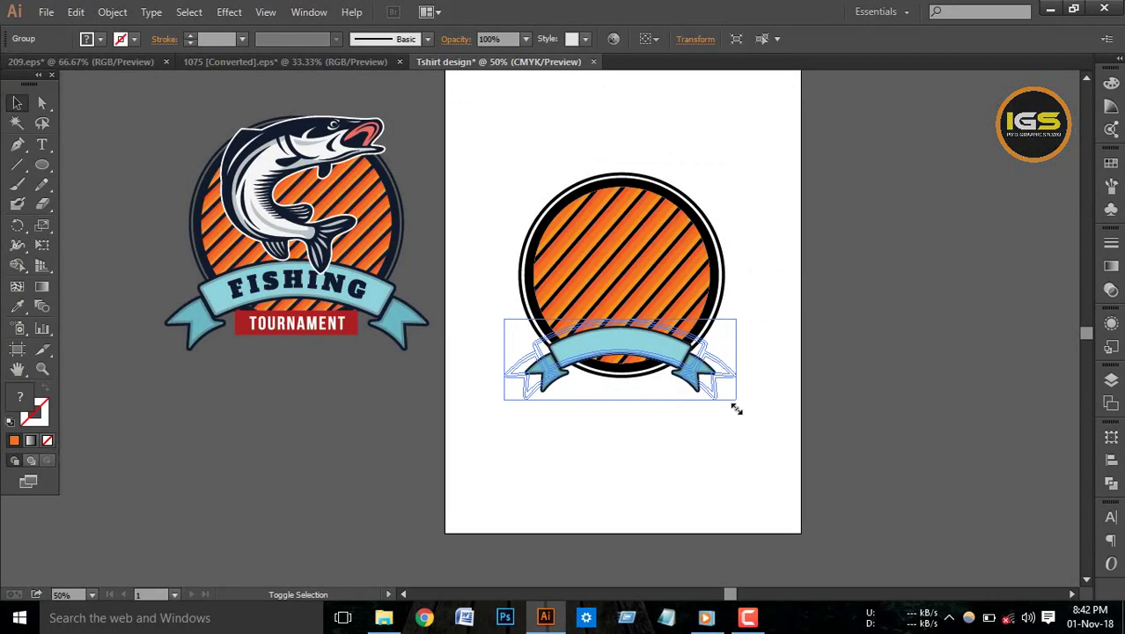
pyautogui.moveTo(503, 319); pyautogui.dragTo(736, 409)
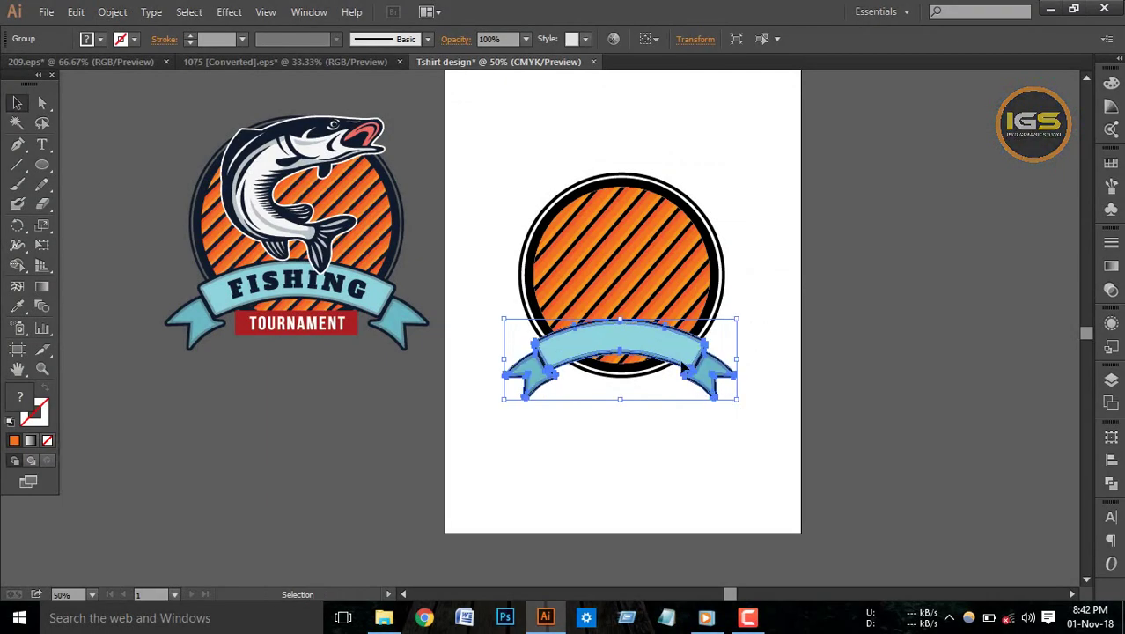
pyautogui.moveTo(679, 354); pyautogui.dragTo(677, 342)
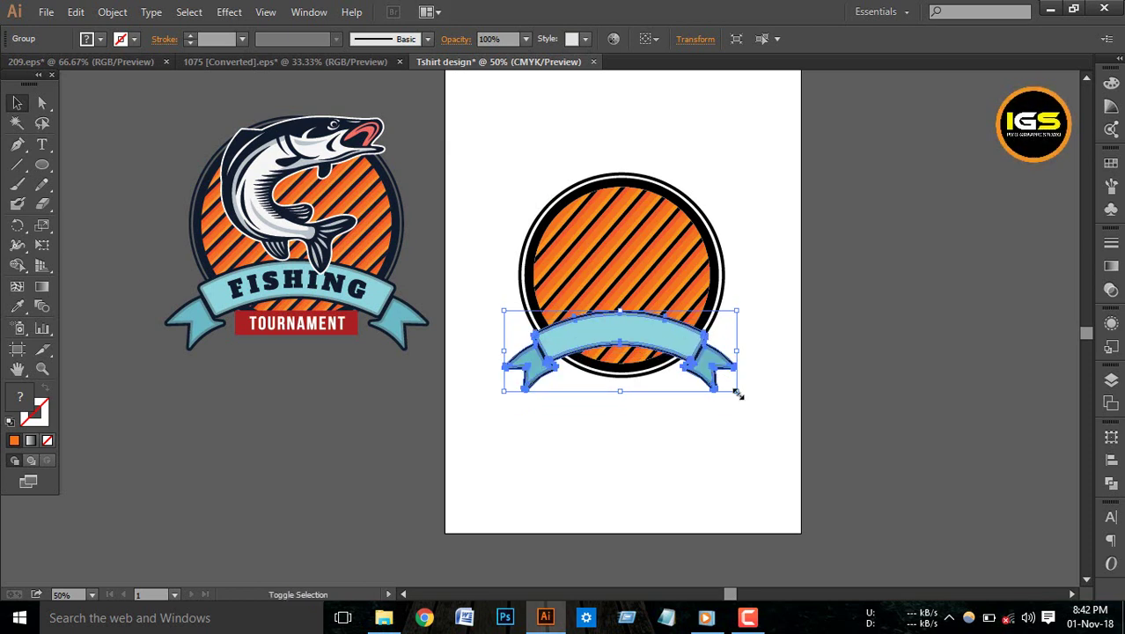
pyautogui.moveTo(737, 391); pyautogui.dragTo(751, 398)
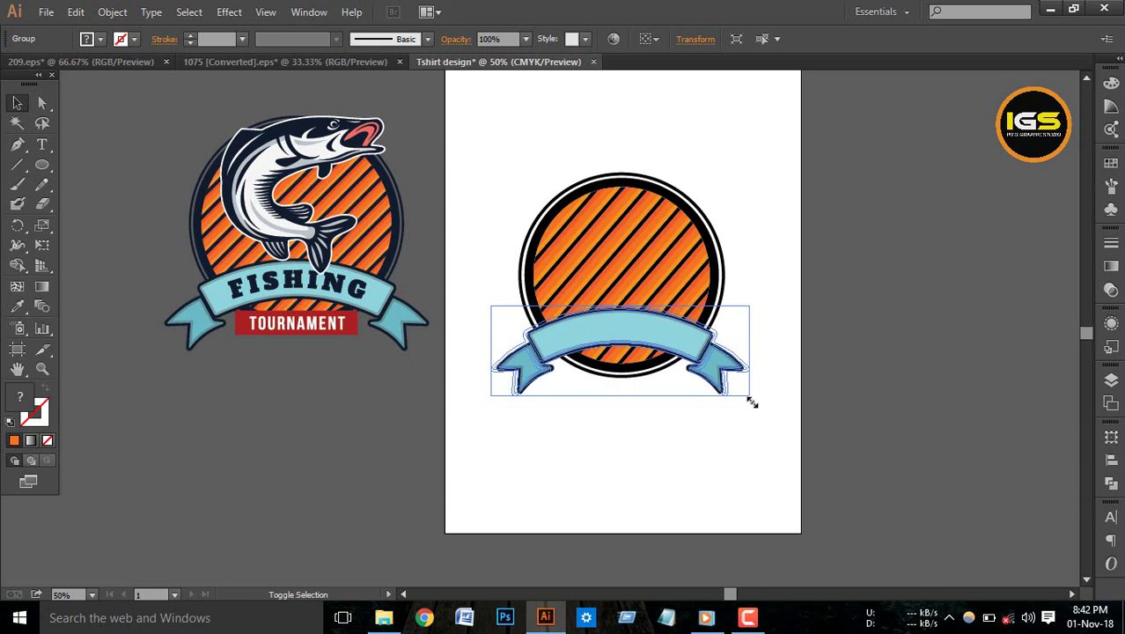
pyautogui.click(772, 326)
# Group the ribbon with the circle and centre it horizontally on the badge.
pyautogui.moveTo(520, 192); pyautogui.dragTo(705, 354)
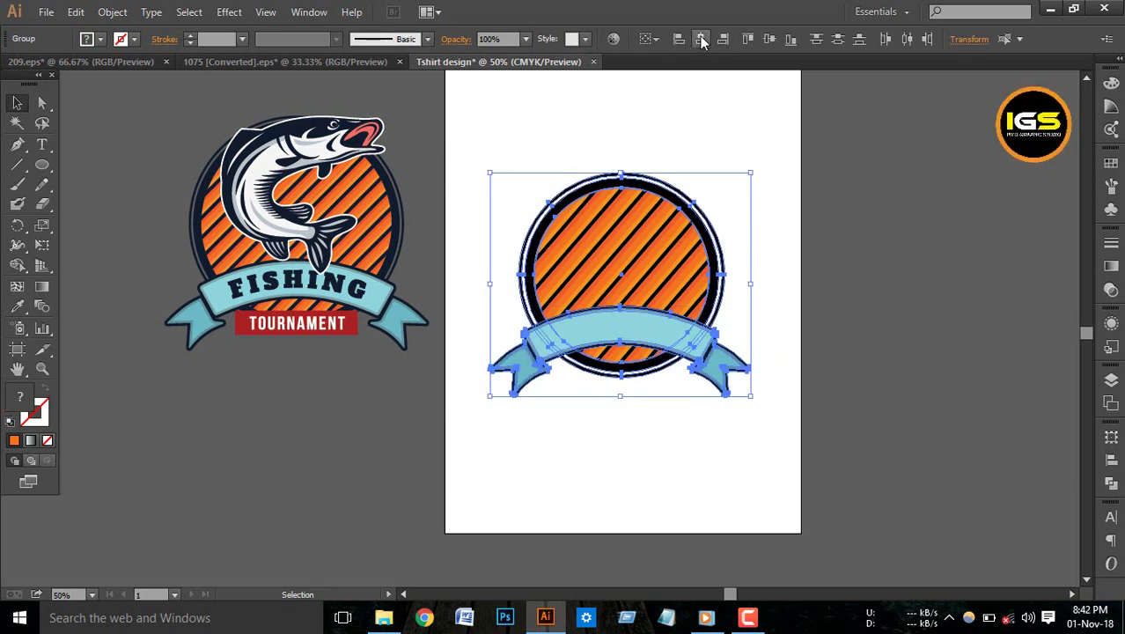
pyautogui.hotkey('ctrl', 'g')
pyautogui.click(773, 220)
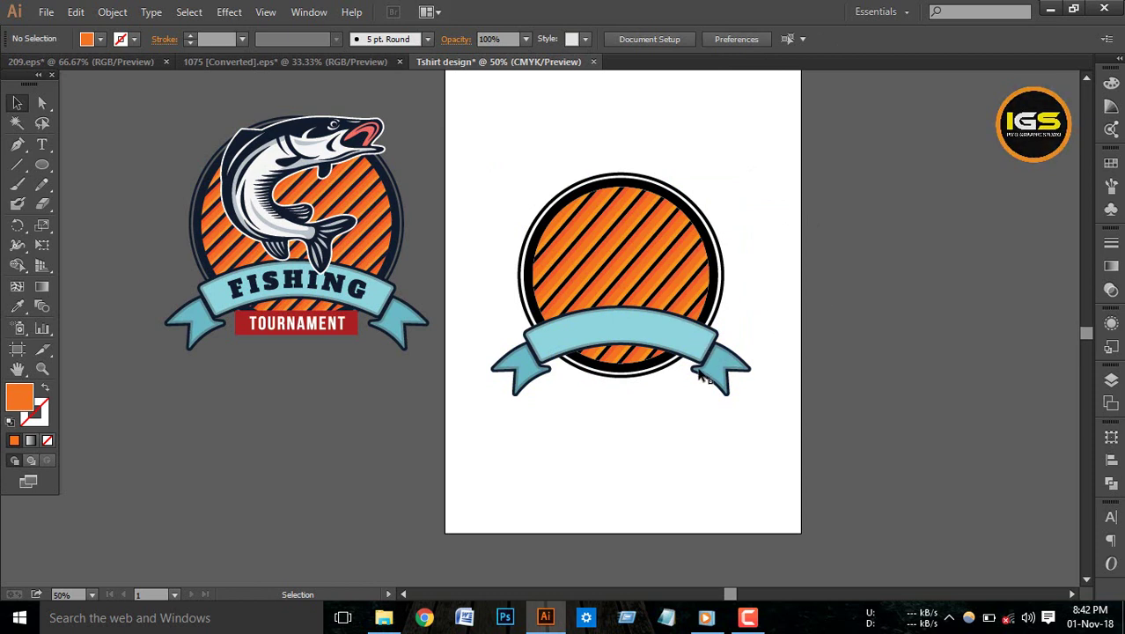
pyautogui.moveTo(515, 166); pyautogui.dragTo(706, 95)
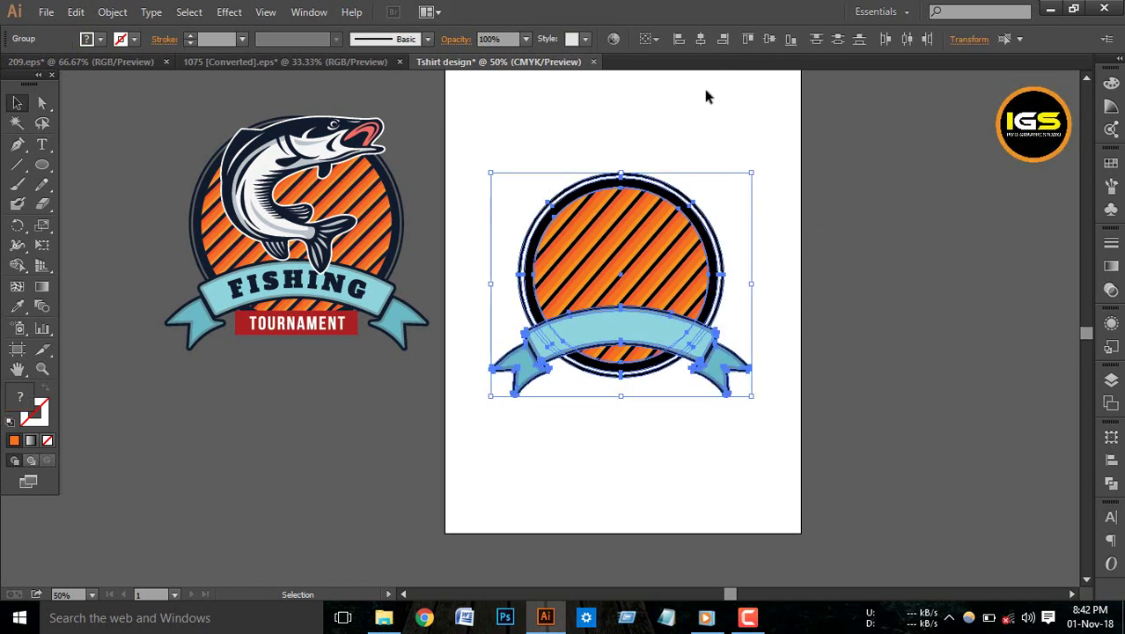
pyautogui.click(705, 128)
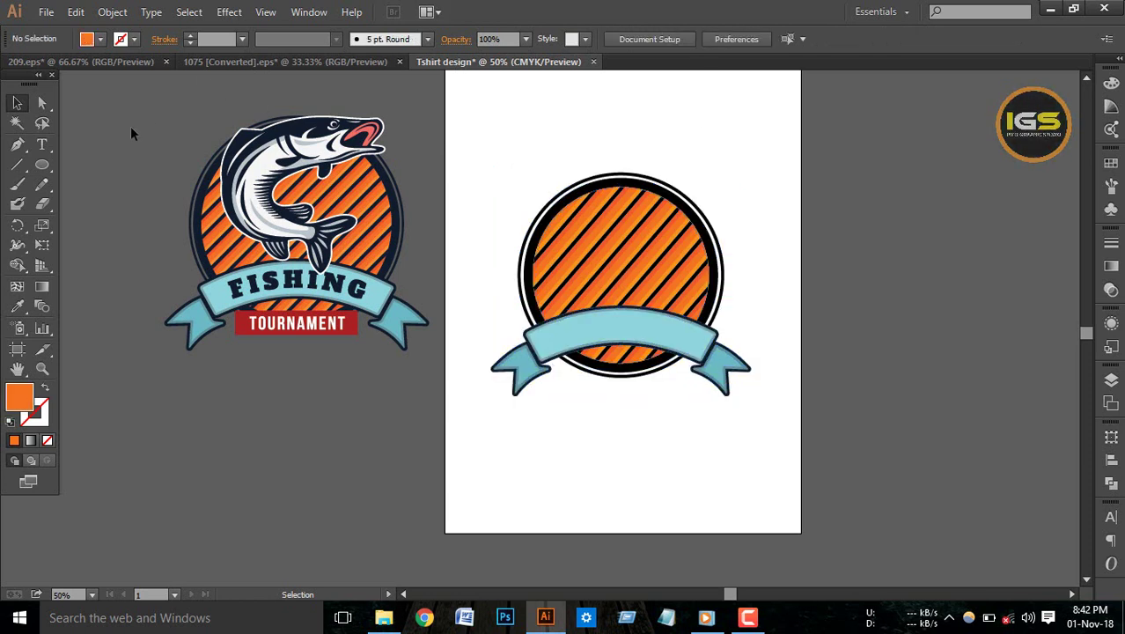
pyautogui.click(41, 146)
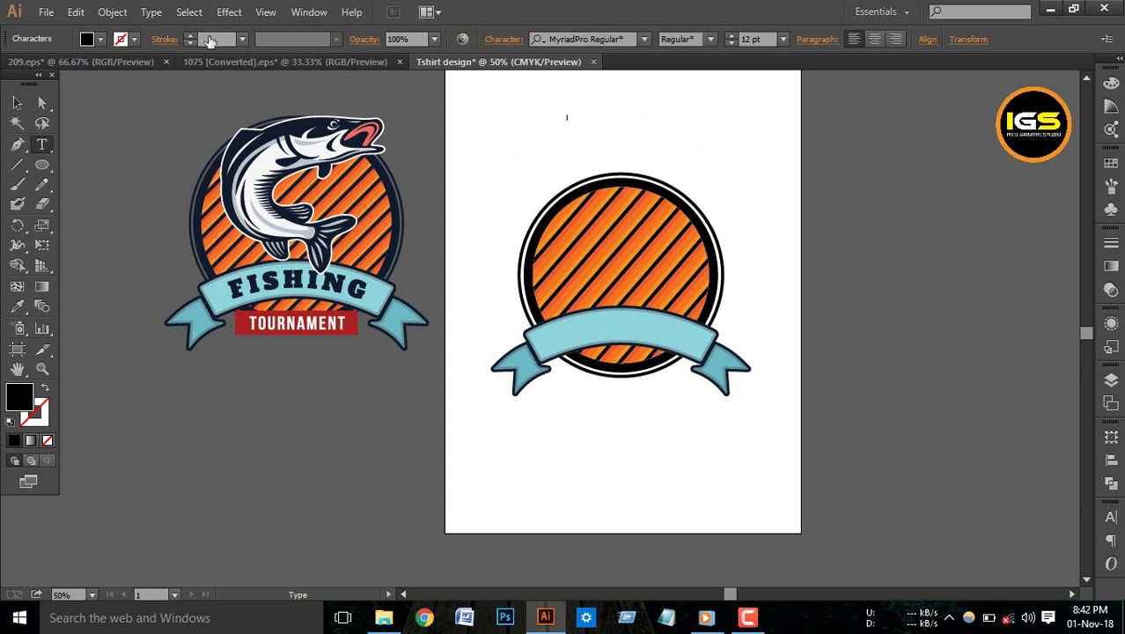
# Type FISHING at 48 pt and place it to the right of the artboard.
pyautogui.click(782, 38)
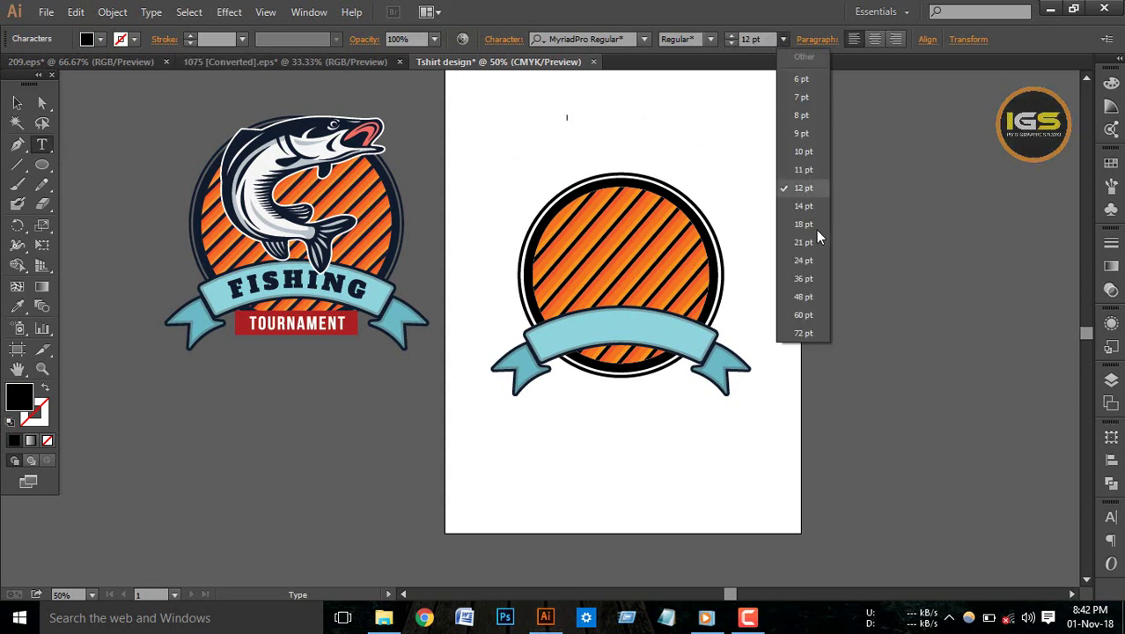
pyautogui.click(807, 289)
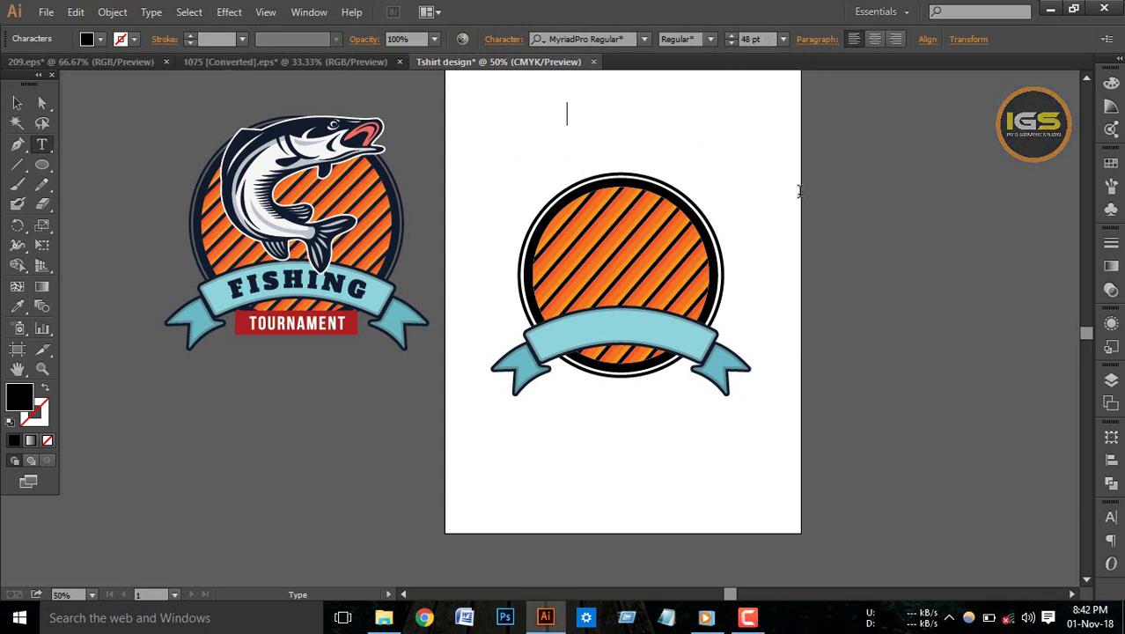
pyautogui.write('FISHING')
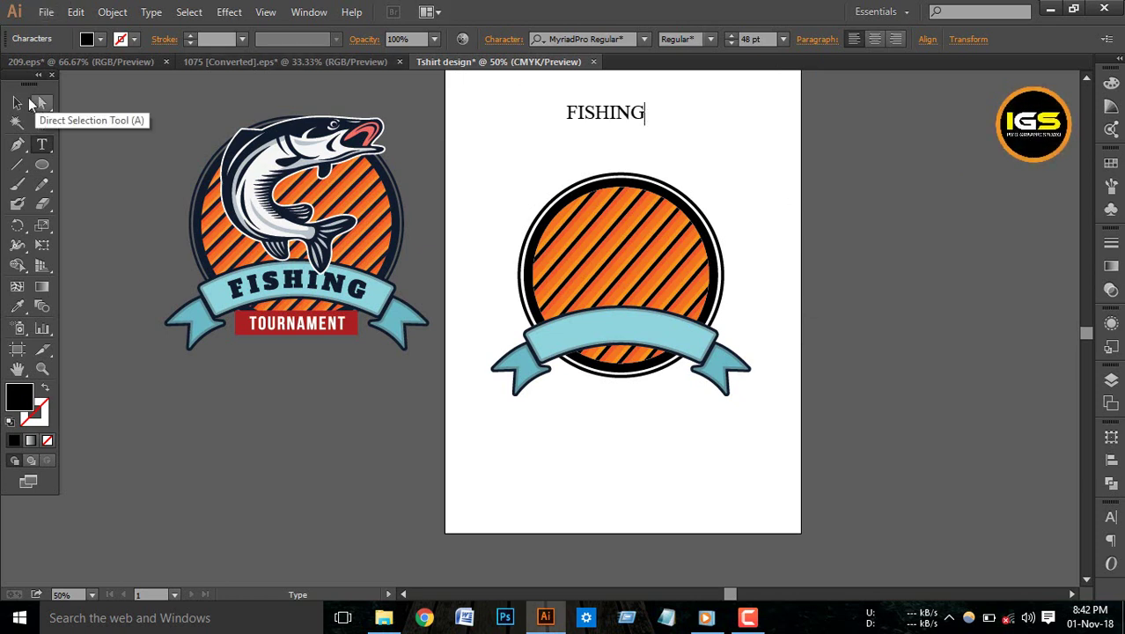
pyautogui.click(17, 102)
pyautogui.moveTo(615, 114)
pyautogui.mouseDown()
pyautogui.moveTo(905, 122)
pyautogui.moveTo(910, 191)
pyautogui.moveTo(848, 186)
pyautogui.mouseUp()
# Duplicate the line as TOURNAMENT below FISHING and stack the two lines closely.
pyautogui.press('t')
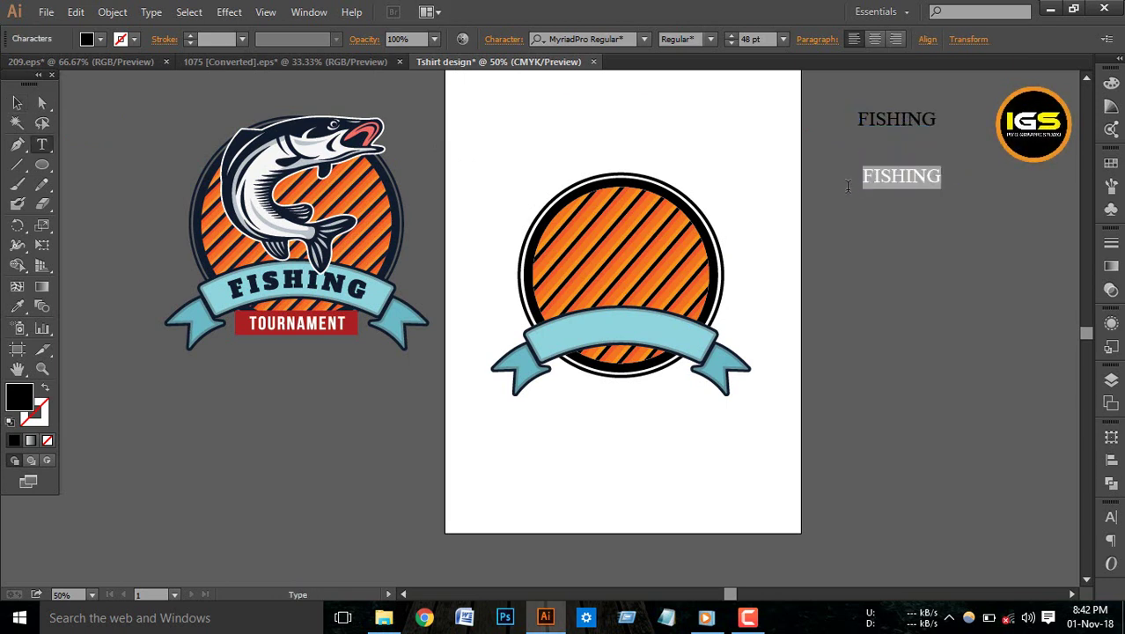
pyautogui.write('t')
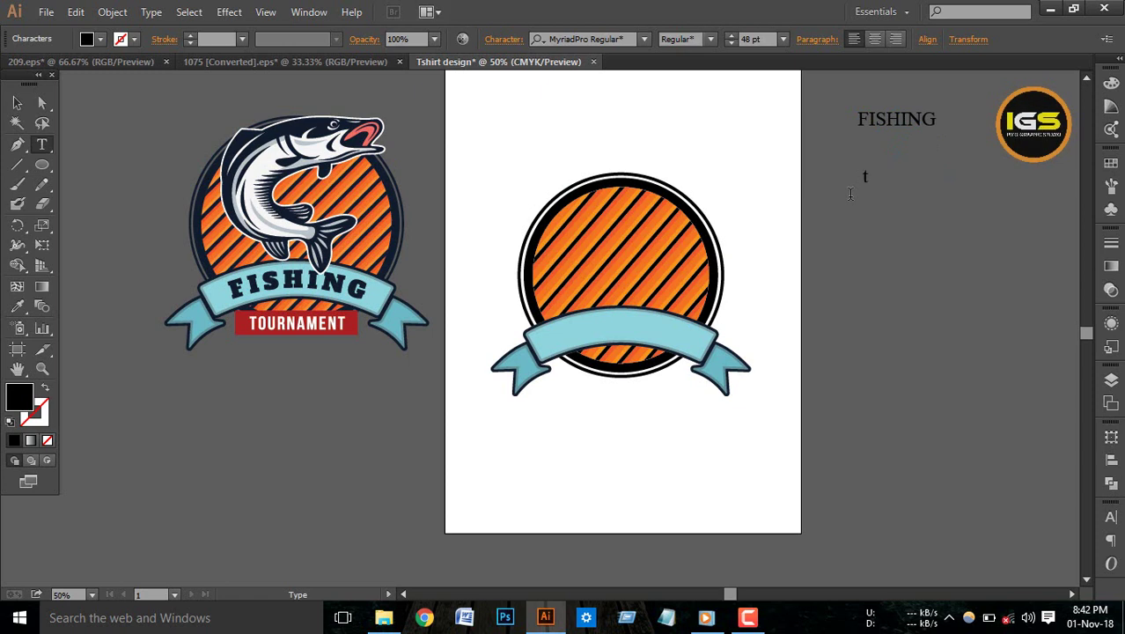
pyautogui.write('TOURN')
pyautogui.write('AMENT')
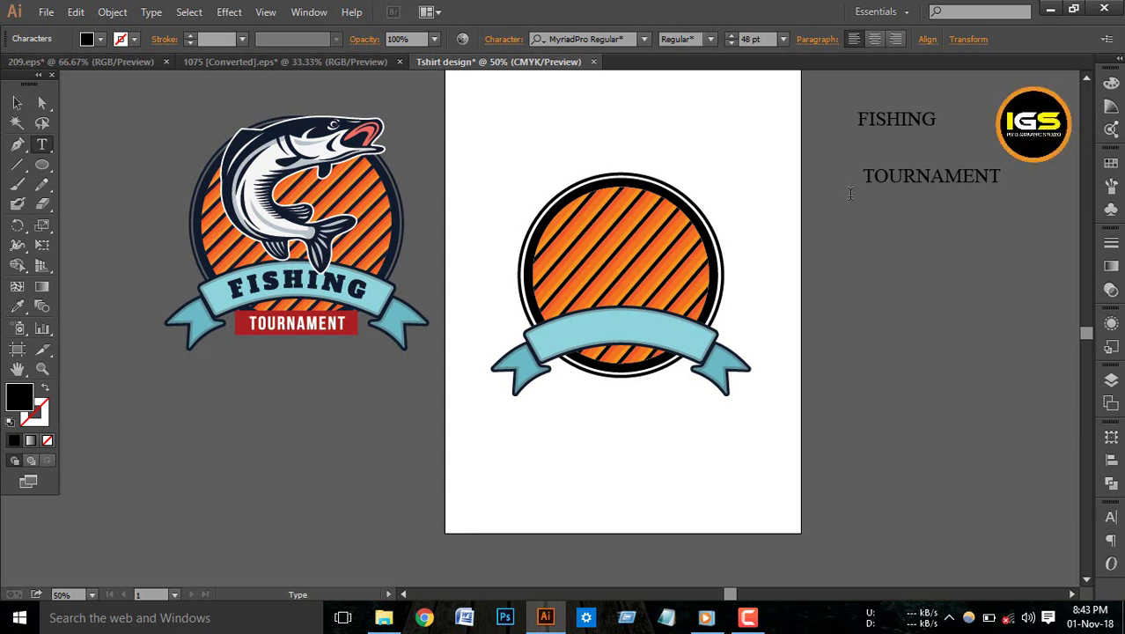
pyautogui.click(17, 103)
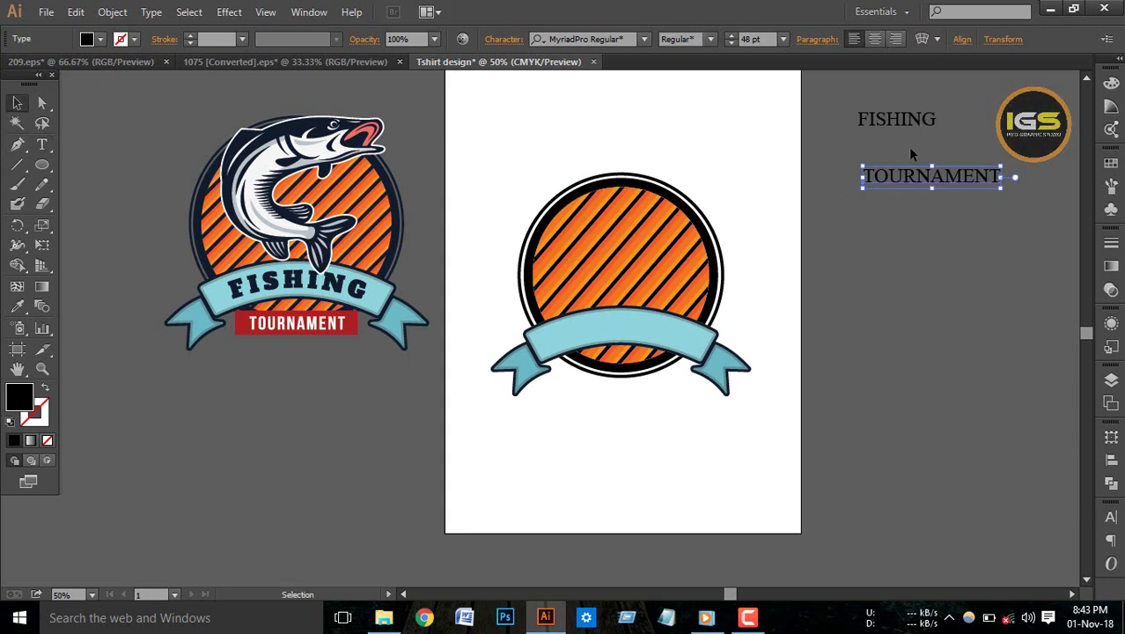
pyautogui.moveTo(917, 174); pyautogui.dragTo(888, 176)
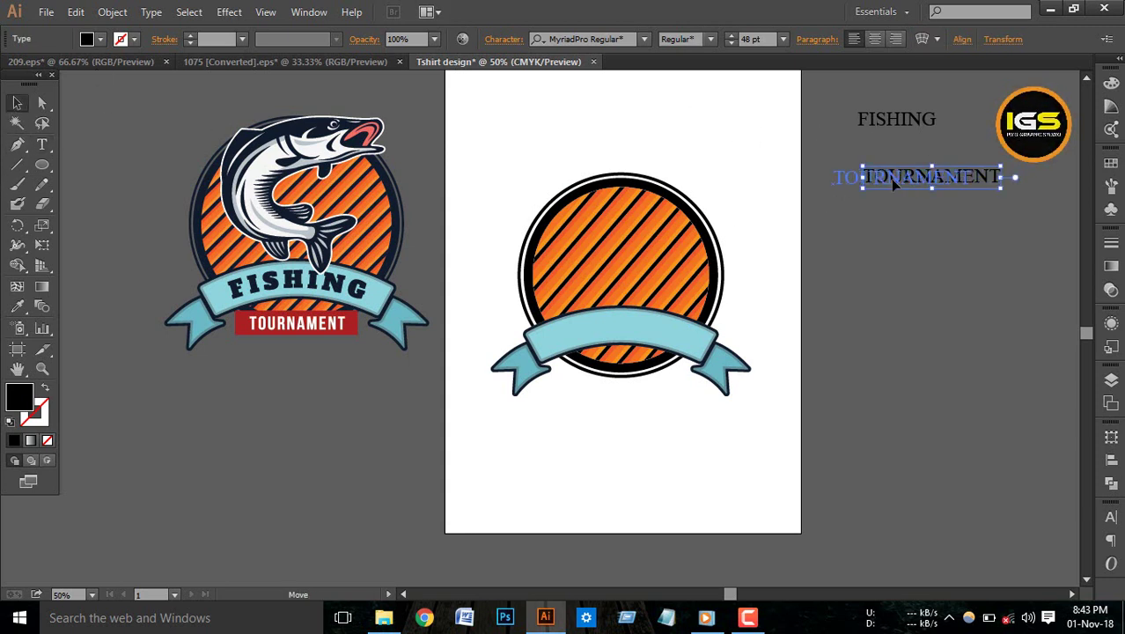
pyautogui.click(901, 255)
pyautogui.moveTo(895, 117); pyautogui.dragTo(900, 141)
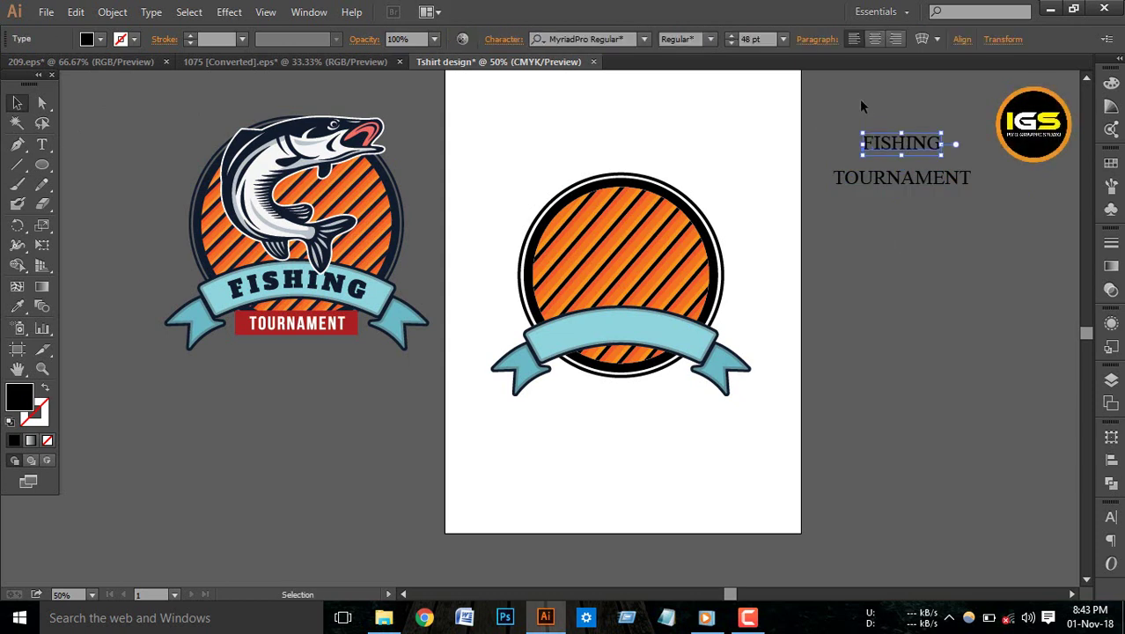
pyautogui.click(862, 104)
pyautogui.click(932, 147)
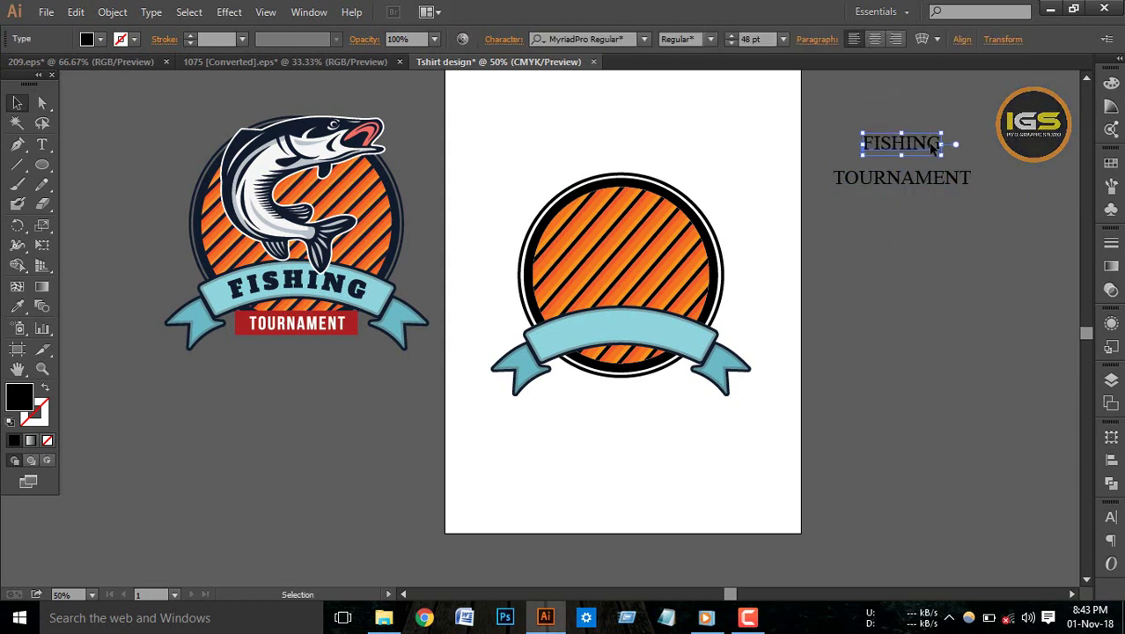
# Set FISHING to the Acknowledgement font and enlarge it to about 65.93 pt.
pyautogui.click(643, 40)
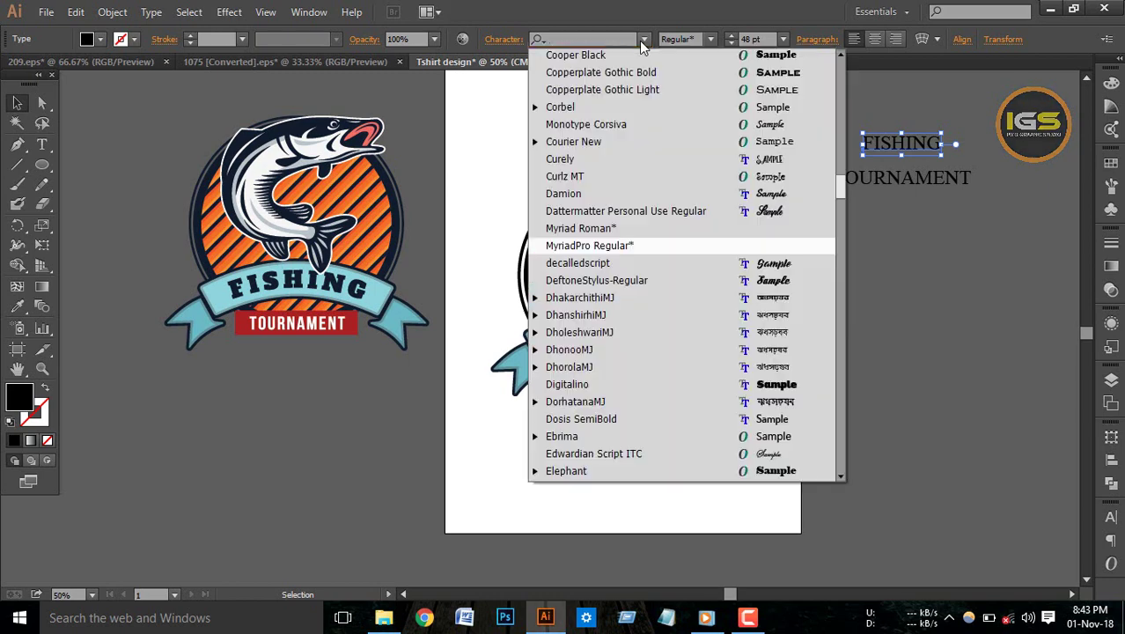
pyautogui.click(572, 39)
pyautogui.write('AC')
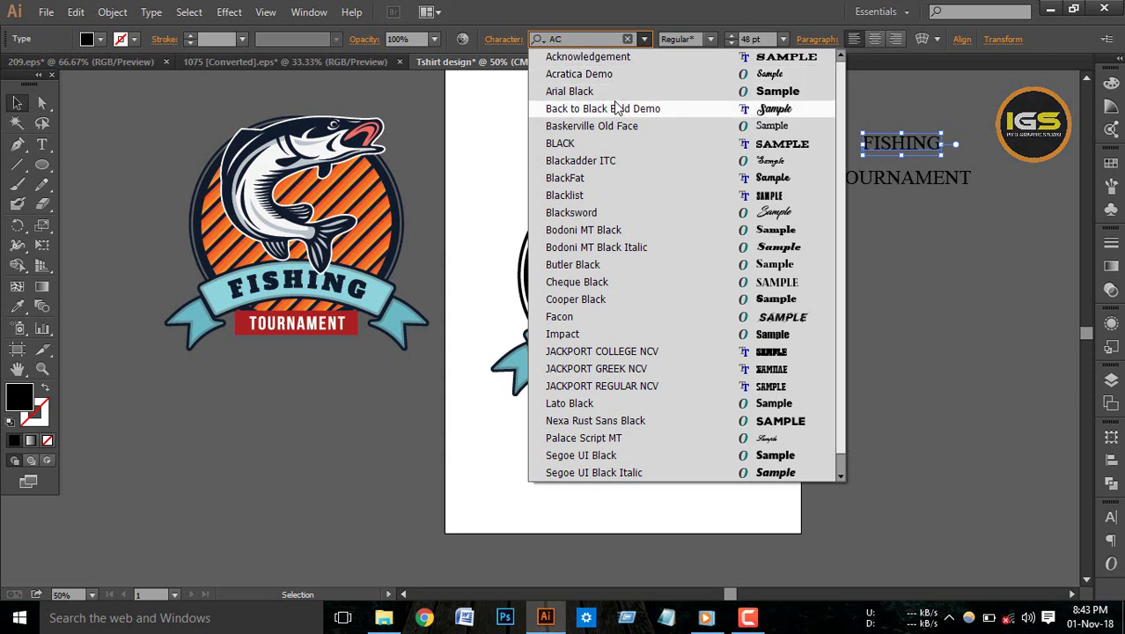
pyautogui.click(616, 58)
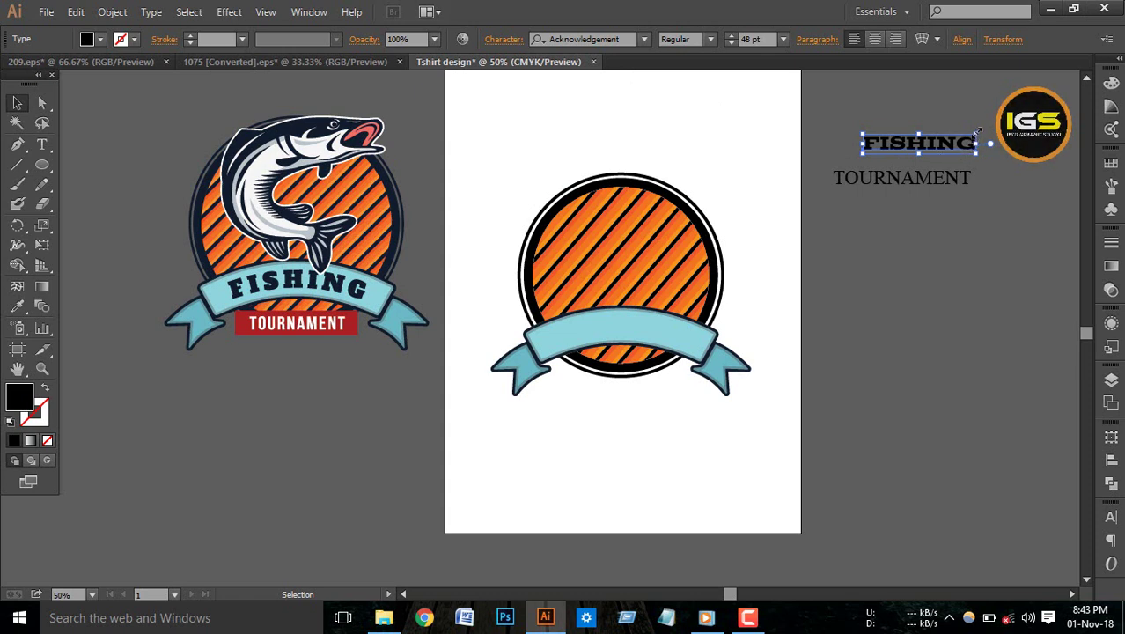
pyautogui.moveTo(977, 130); pyautogui.dragTo(1021, 124)
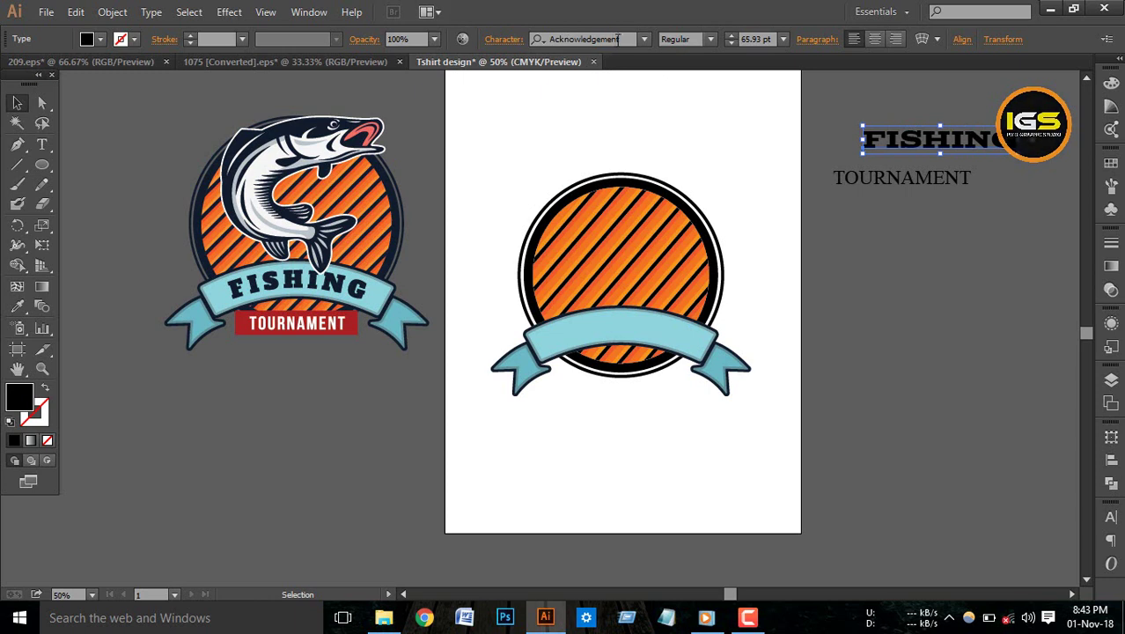
pyautogui.click(568, 41)
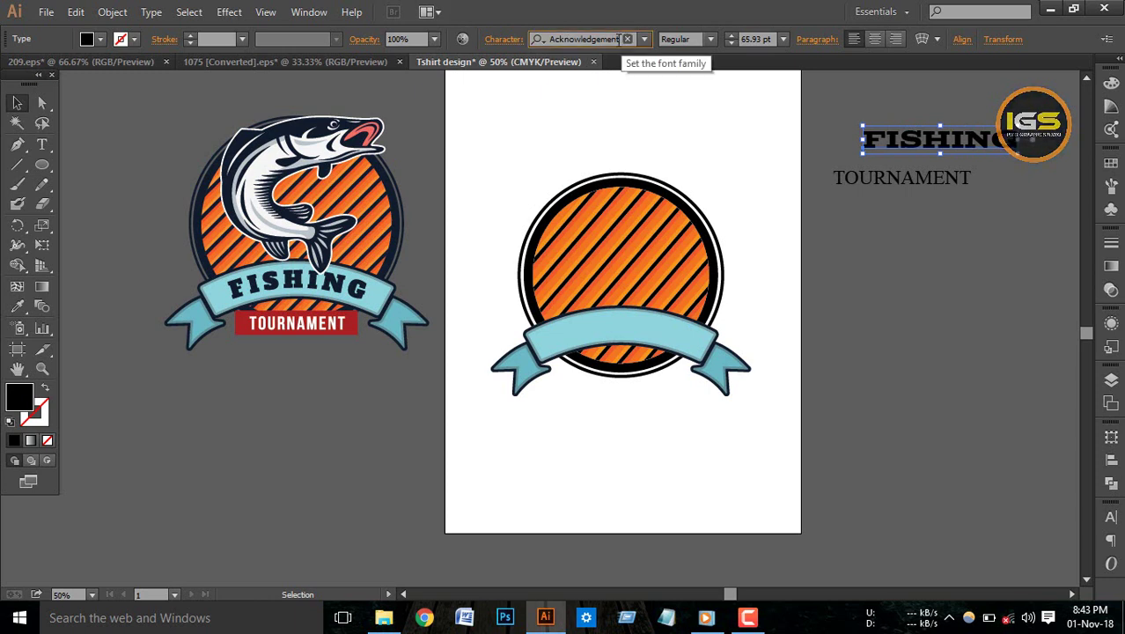
# Move TOURNAMENT lower on the pasteboard and place FISHING on the ribbon banner.
pyautogui.click(634, 89)
pyautogui.click(916, 178)
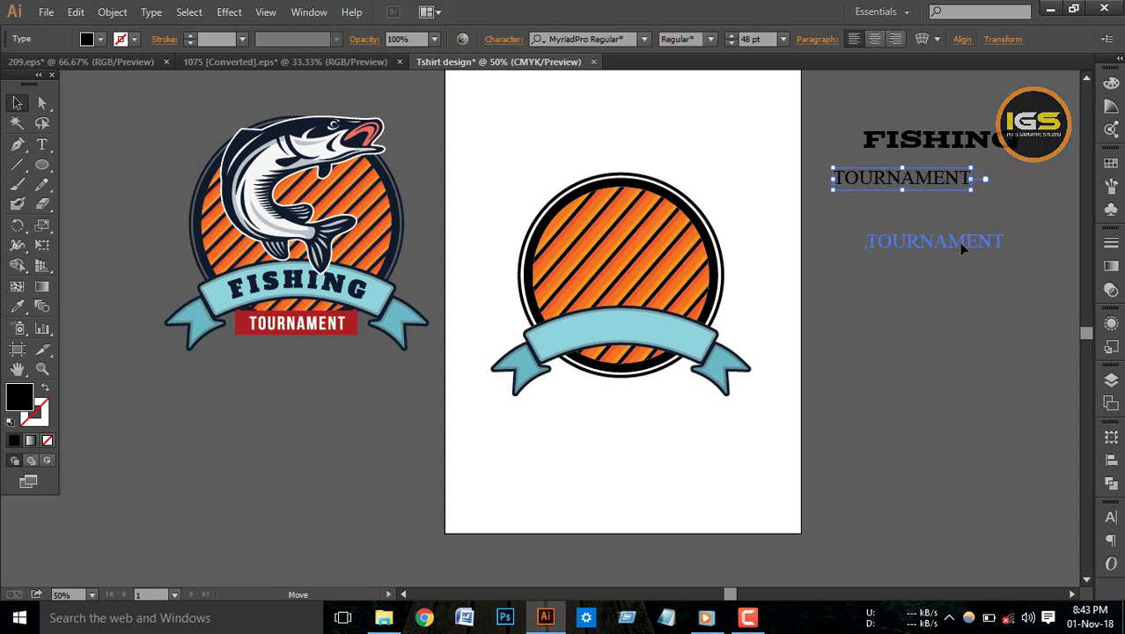
pyautogui.moveTo(928, 182); pyautogui.dragTo(962, 245)
pyautogui.click(950, 157)
pyautogui.moveTo(949, 154); pyautogui.dragTo(631, 343)
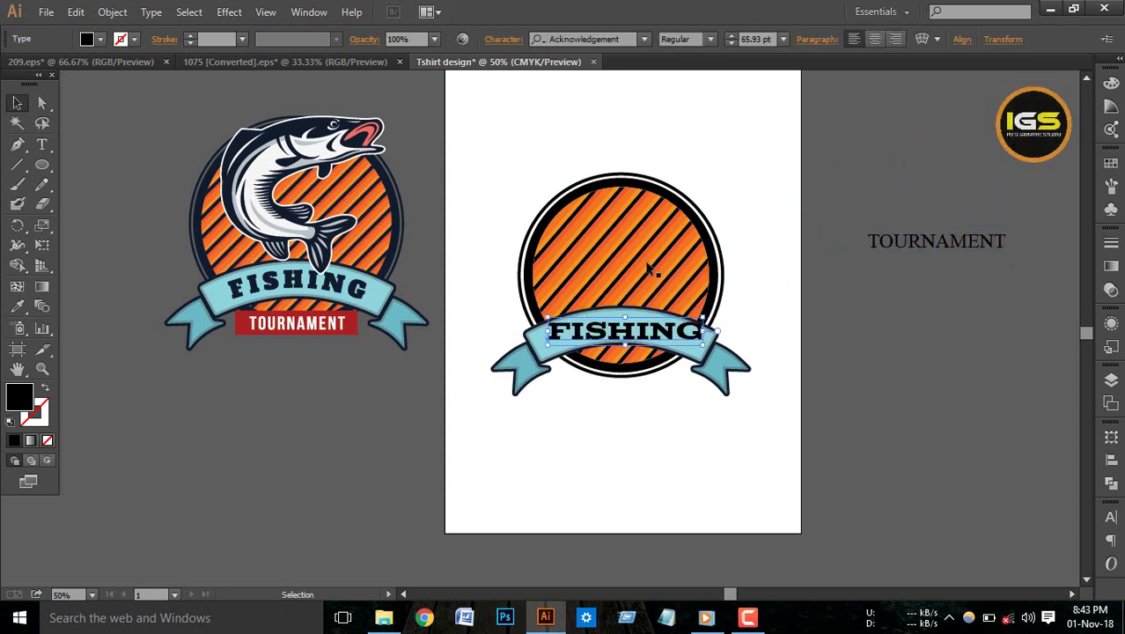
# Warp FISHING with a horizontal Arc bend of 19% and nudge it down on the ribbon.
pyautogui.click(267, 12)
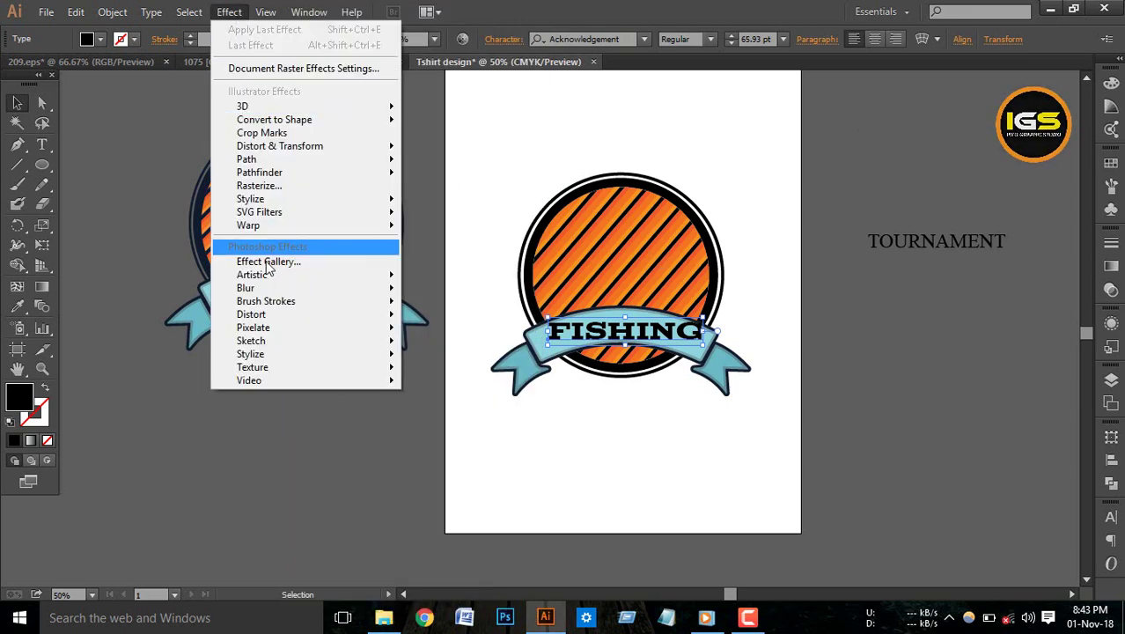
pyautogui.moveTo(248, 226)
pyautogui.click(424, 228)
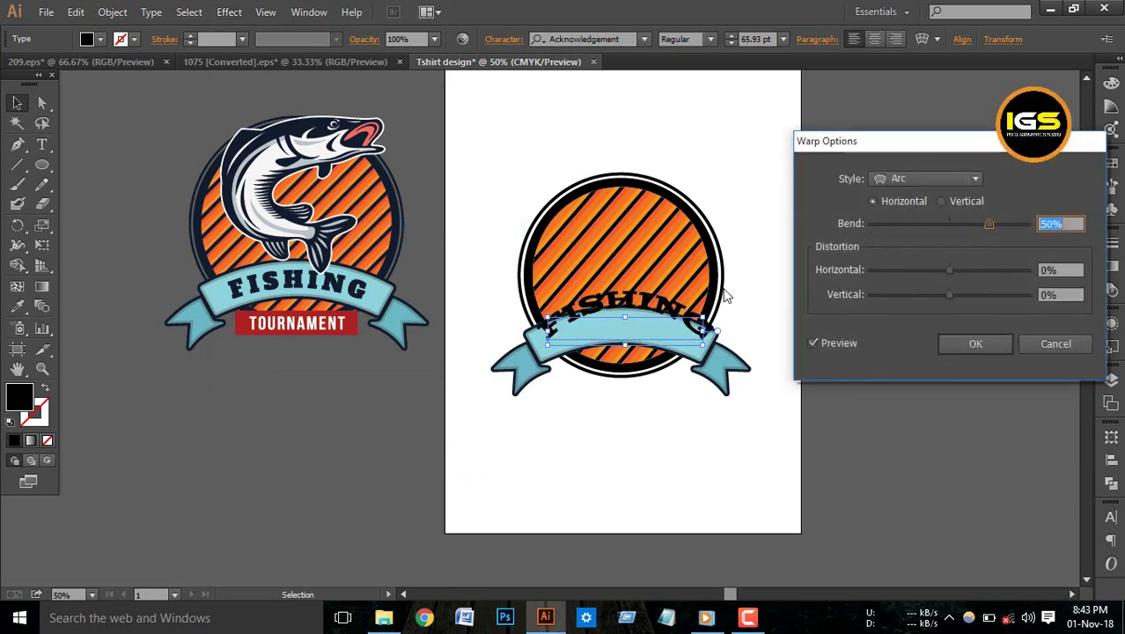
pyautogui.moveTo(974, 225); pyautogui.dragTo(965, 225)
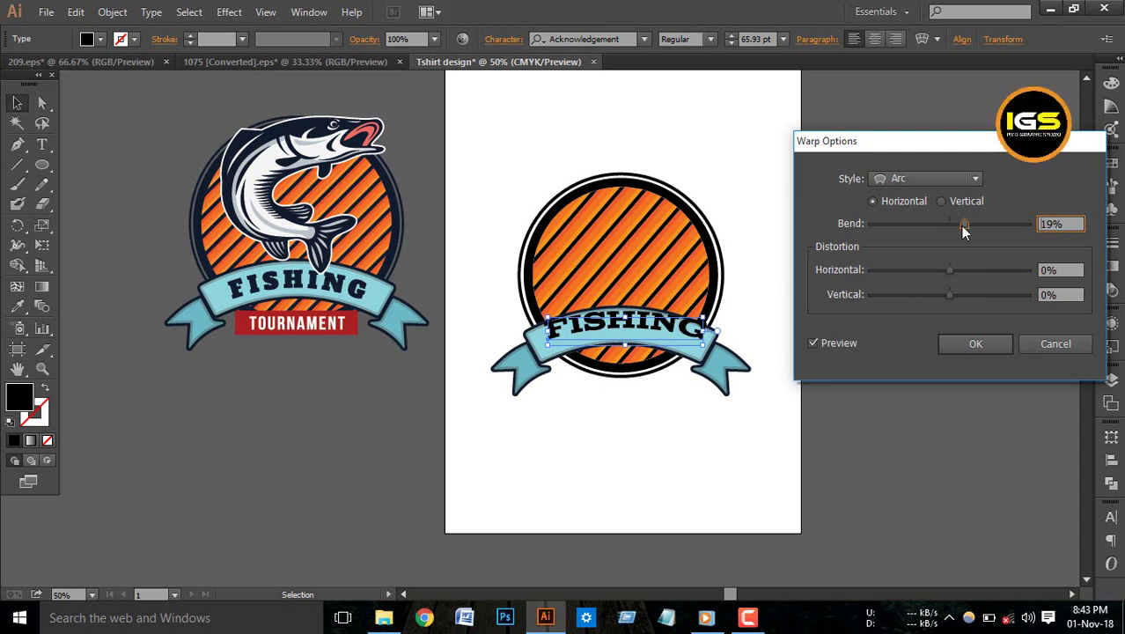
pyautogui.moveTo(964, 229); pyautogui.dragTo(965, 225)
pyautogui.click(1066, 225)
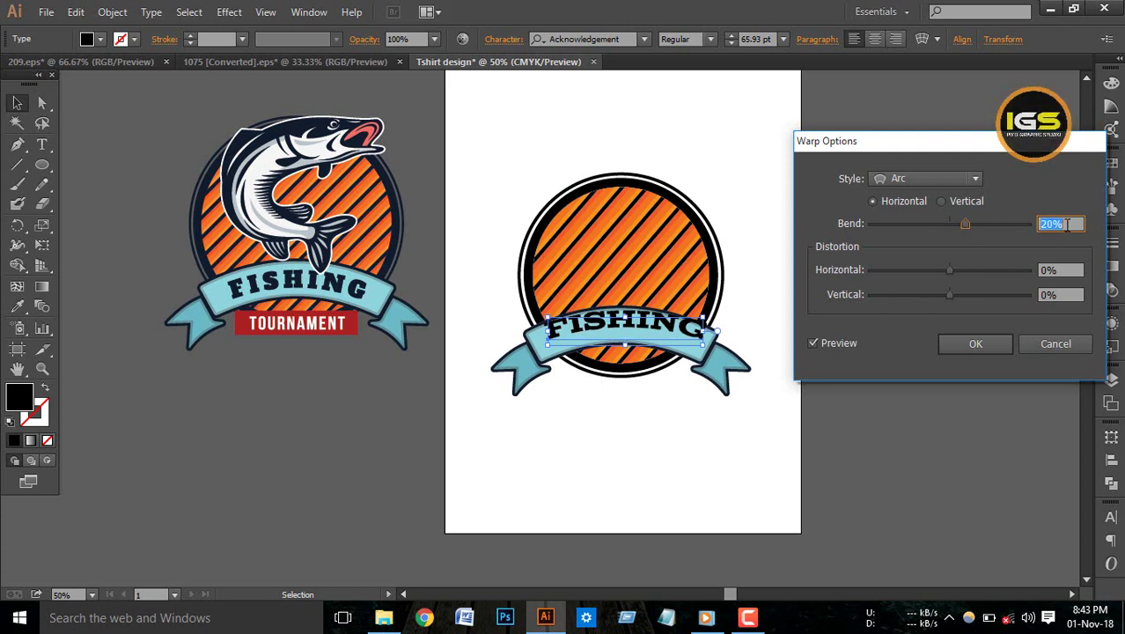
pyautogui.press('Down')
pyautogui.press('Down')
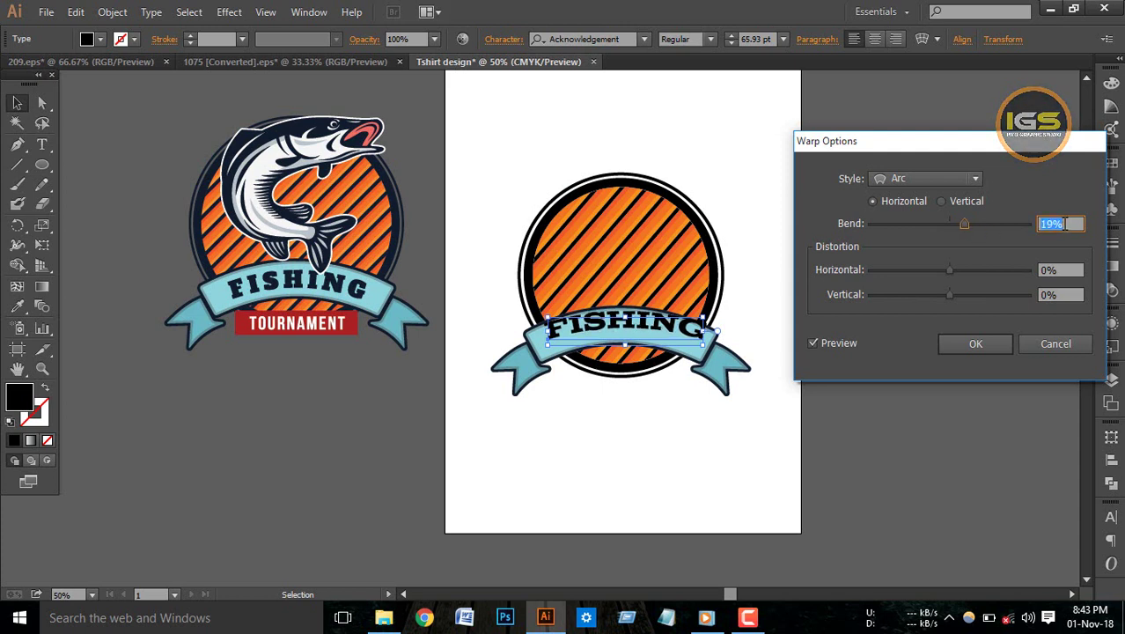
pyautogui.press('Up')
pyautogui.press('Up')
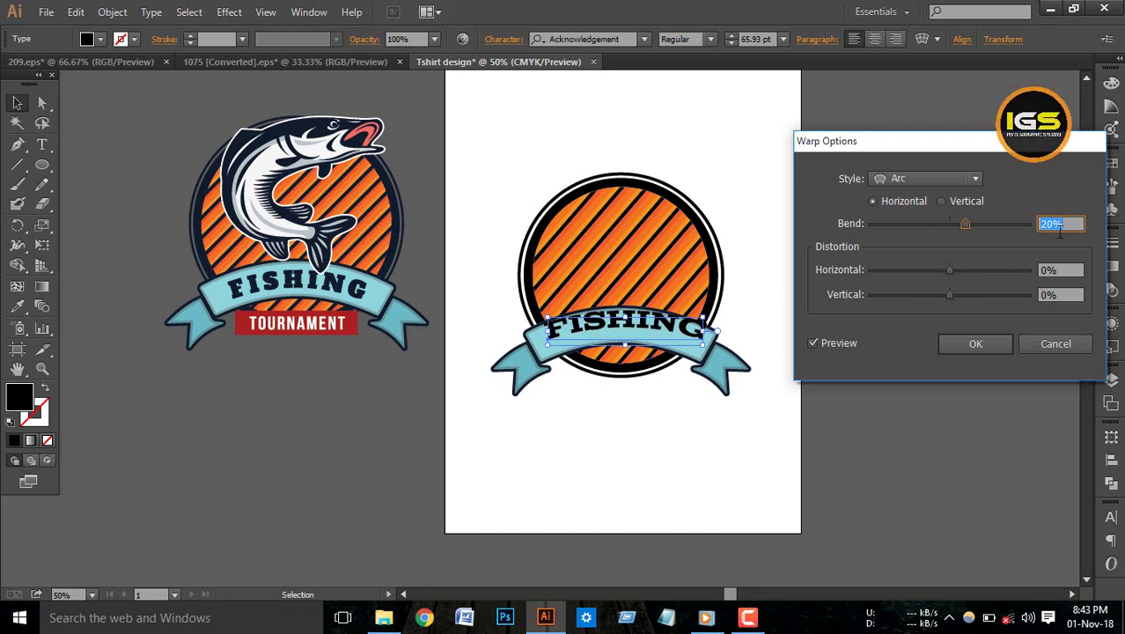
pyautogui.click(975, 343)
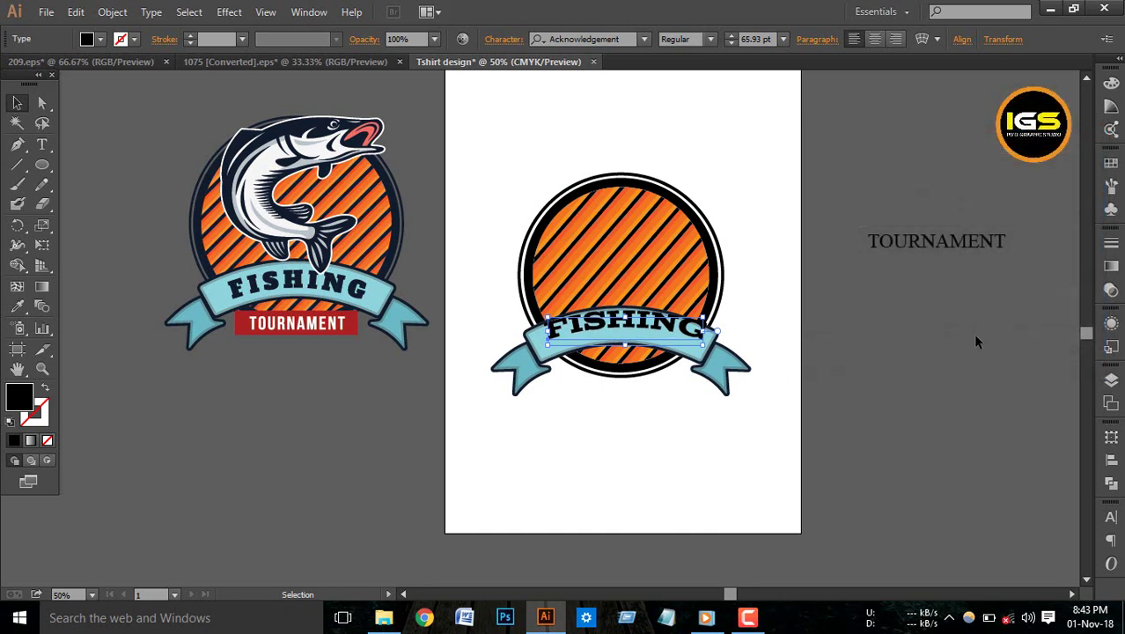
pyautogui.press('Down')
# Nudge the arched FISHING text down, then expand its warped appearance into outline shapes.
pyautogui.press('Down')
pyautogui.press('Down')
pyautogui.press('Down')
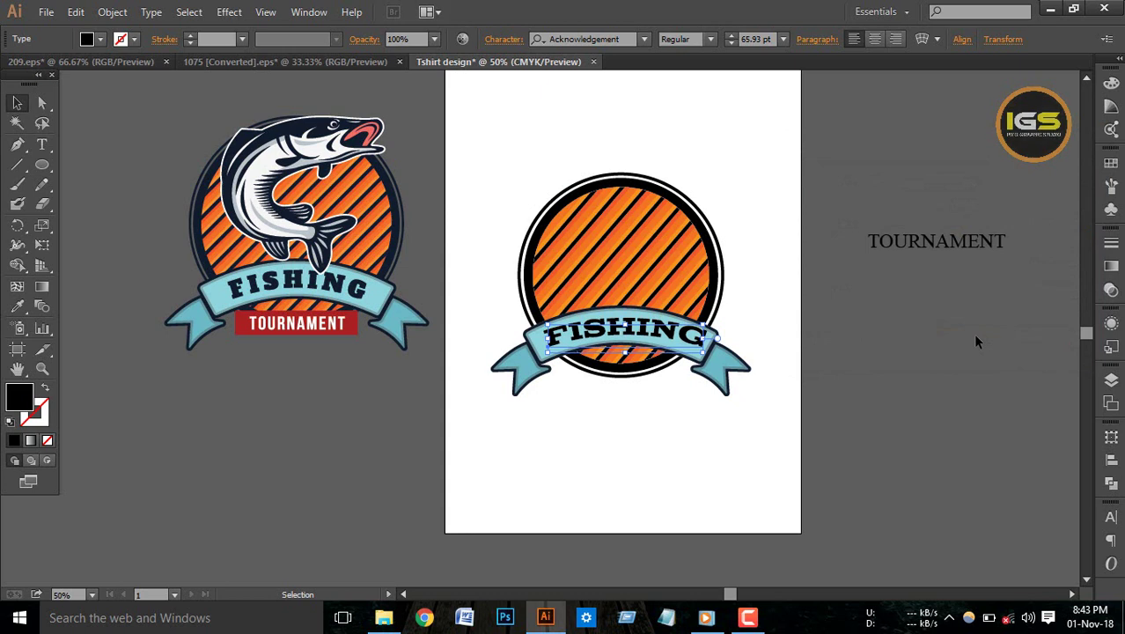
pyautogui.press('Down')
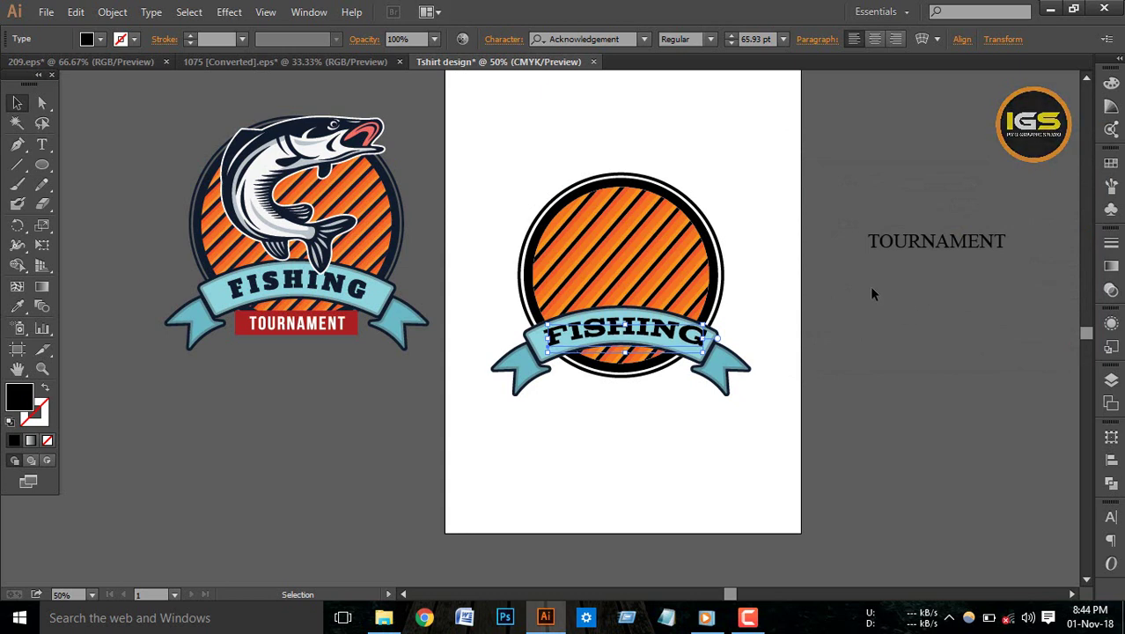
pyautogui.click(1111, 517)
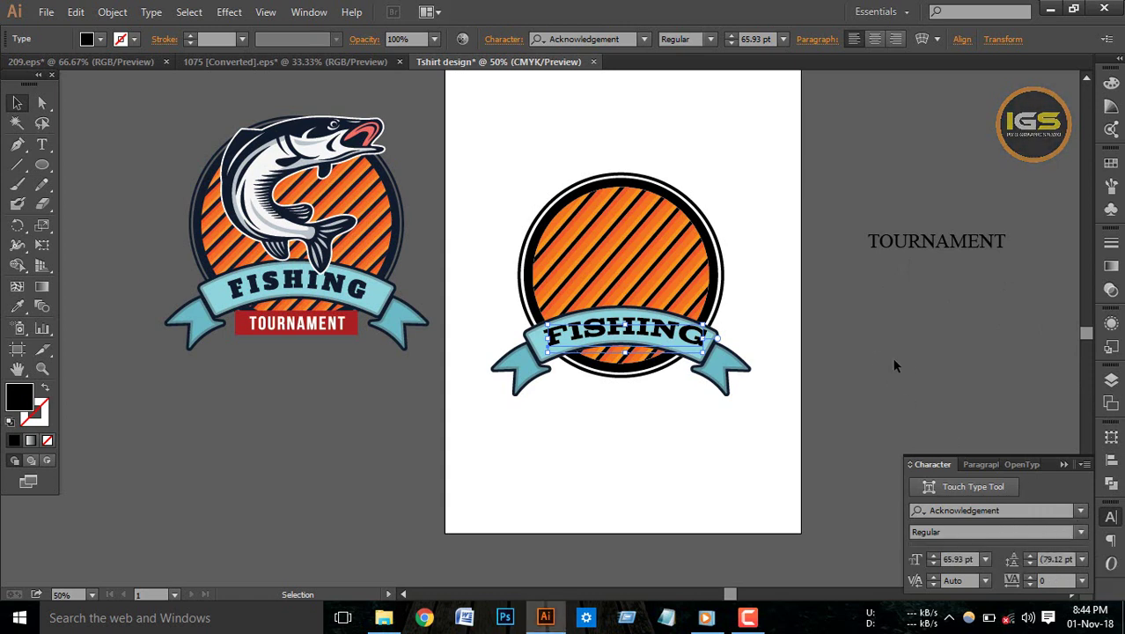
pyautogui.click(885, 336)
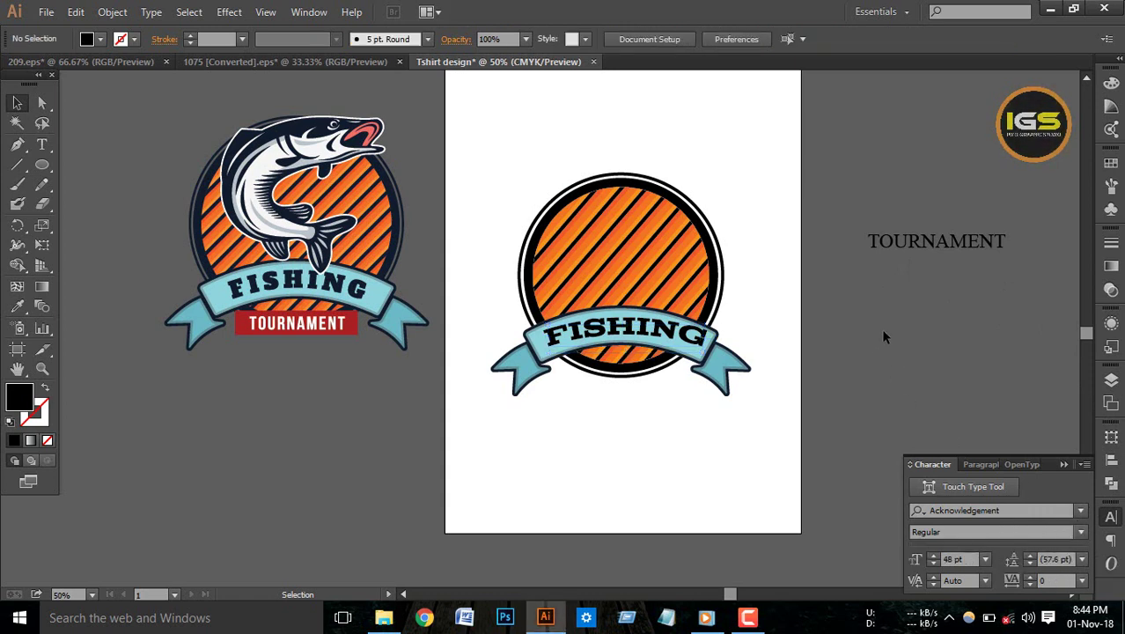
pyautogui.click(643, 331)
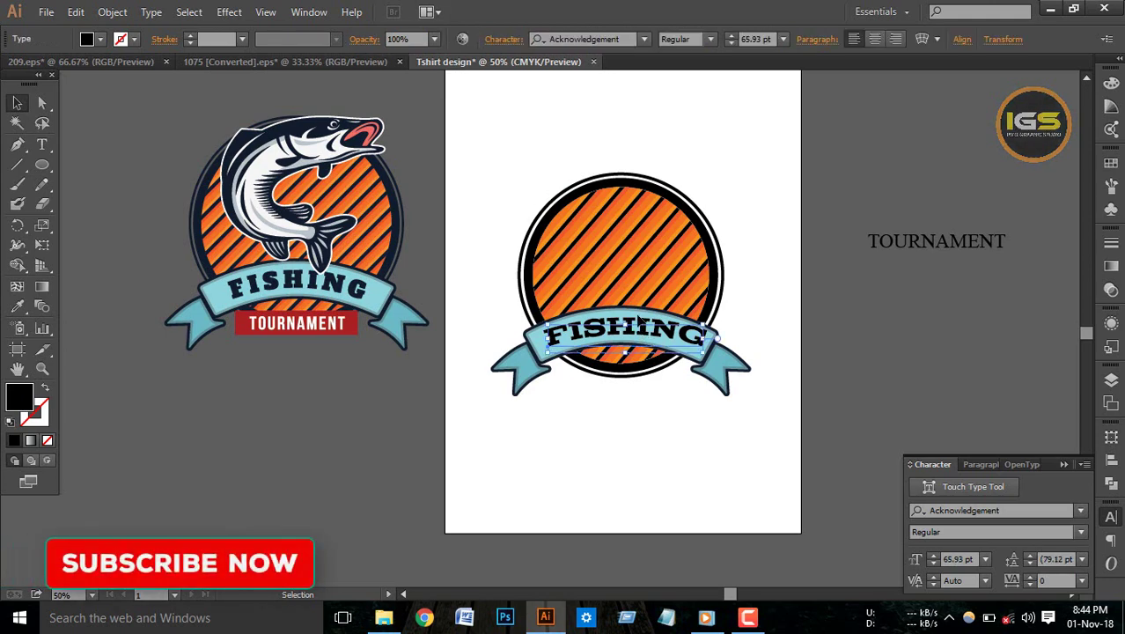
pyautogui.click(113, 12)
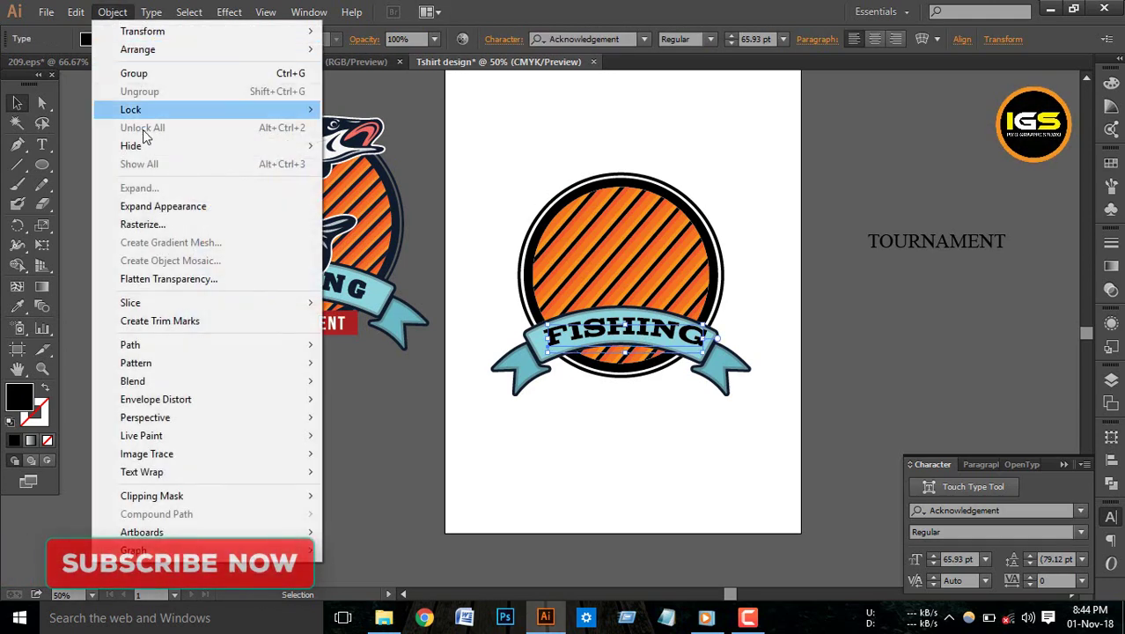
pyautogui.click(151, 207)
pyautogui.click(870, 359)
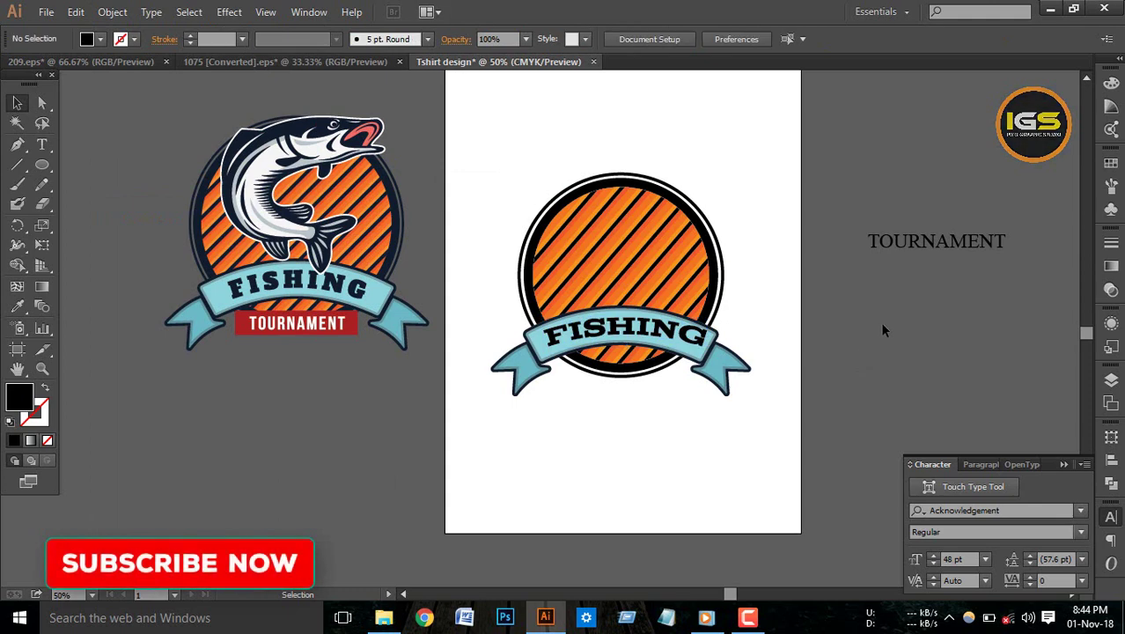
pyautogui.scroll(-1, 880, 322)
# Narrow the FISHING lettering slightly and stretch it taller to fill the ribbon.
pyautogui.hotkey('ctrl', '+')
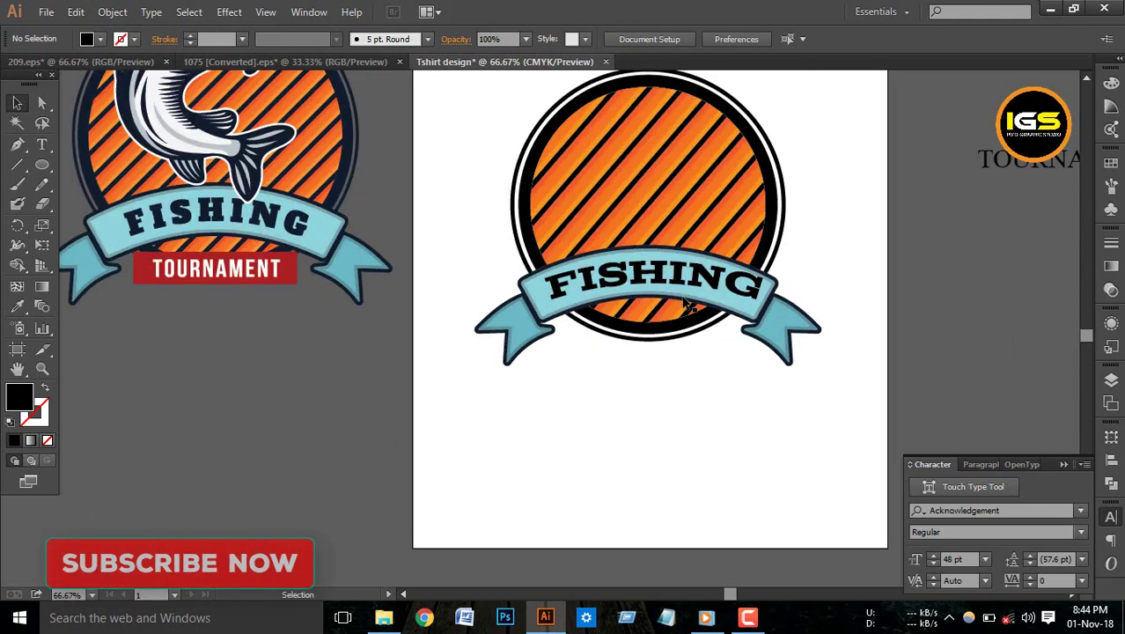
pyautogui.click(715, 286)
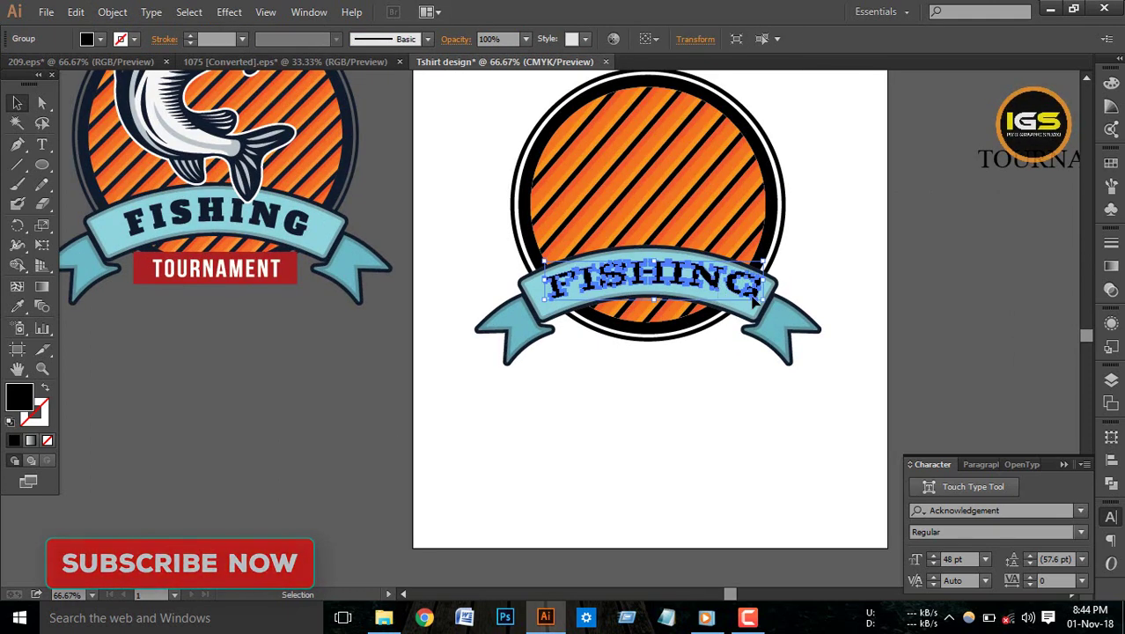
pyautogui.moveTo(766, 280); pyautogui.dragTo(759, 282)
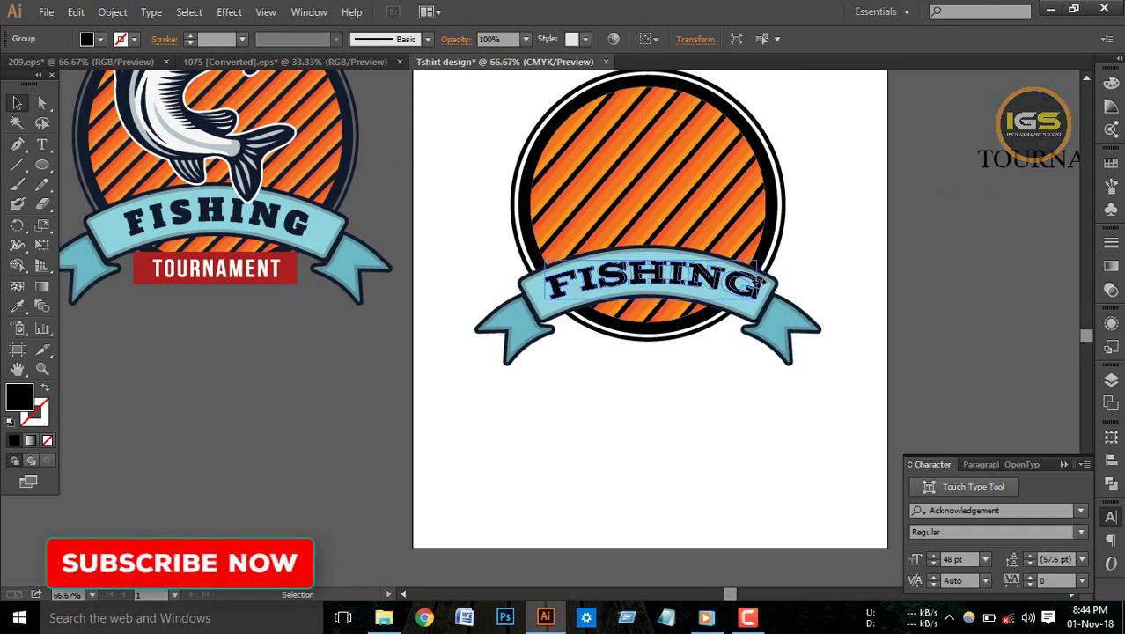
pyautogui.click(856, 261)
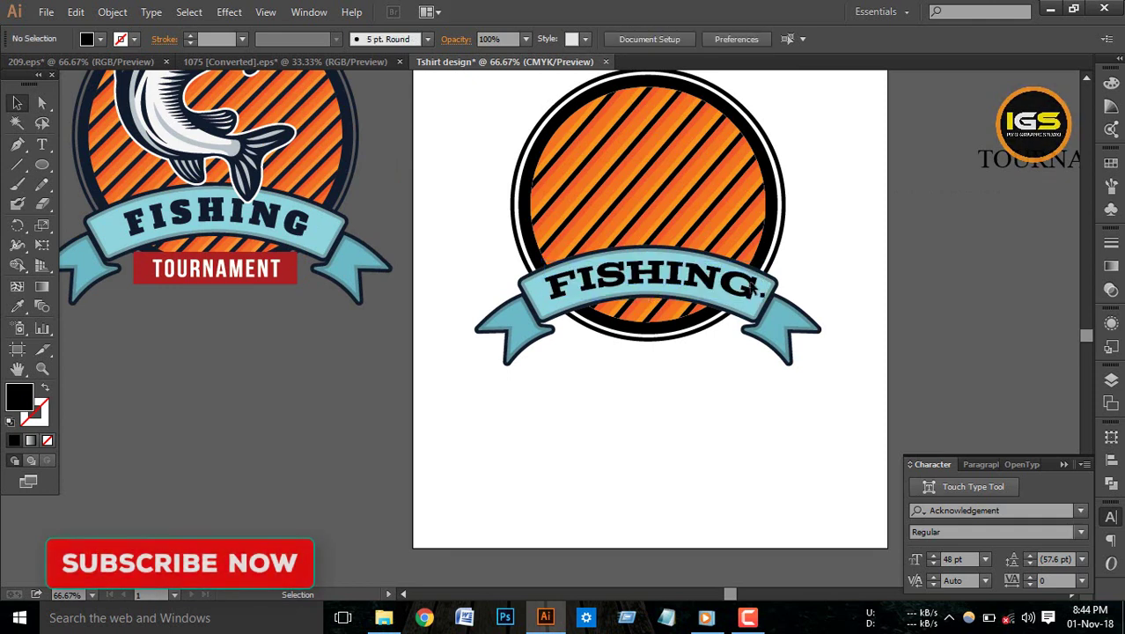
pyautogui.click(653, 284)
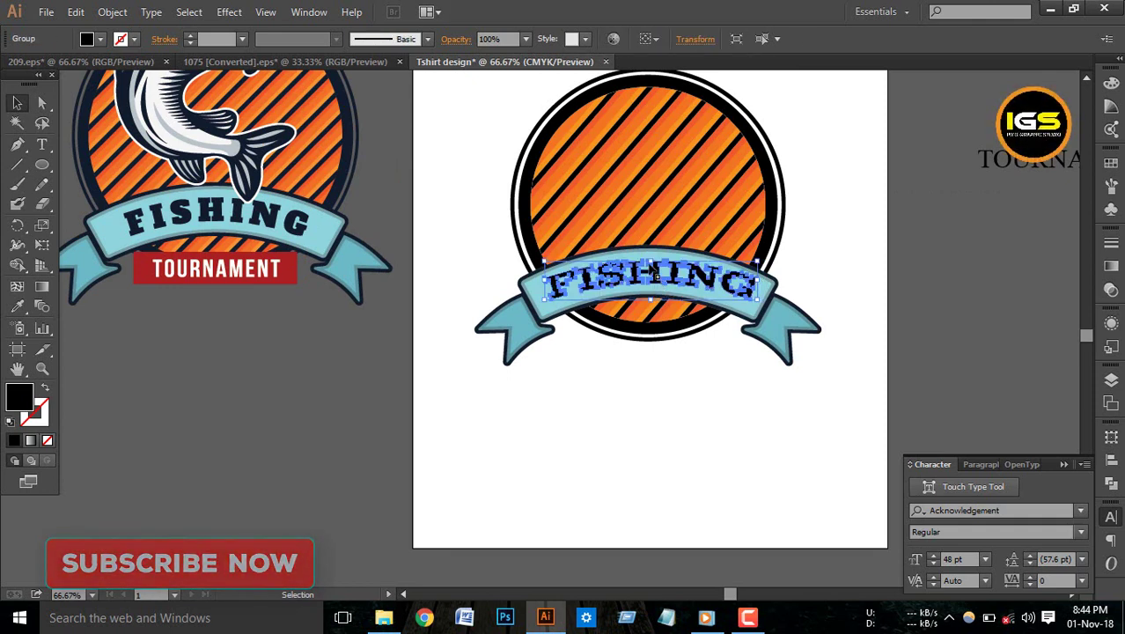
pyautogui.moveTo(651, 262)
pyautogui.mouseDown()
pyautogui.moveTo(720, 290)
pyautogui.moveTo(747, 280)
pyautogui.mouseUp()
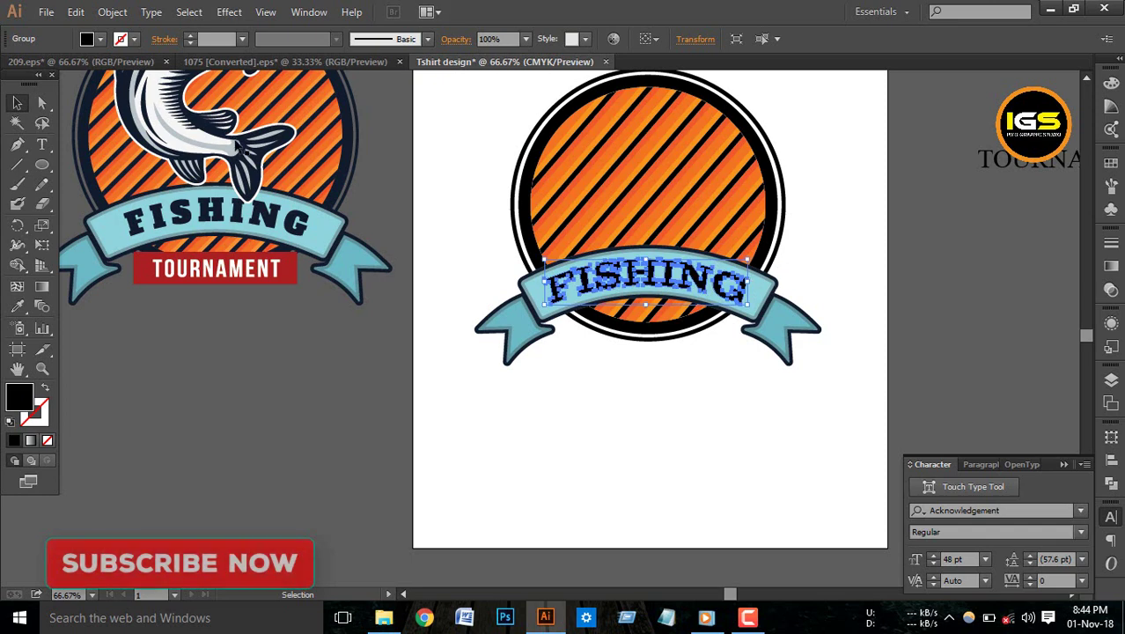
pyautogui.click(322, 328)
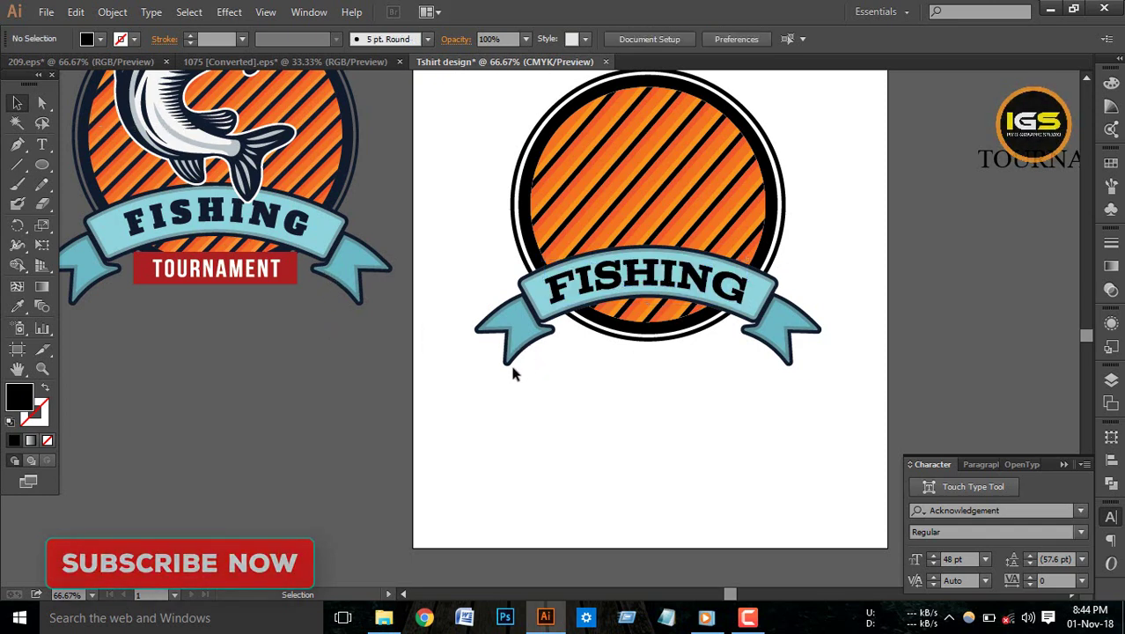
# Marquee-select the badge parts and centre them horizontally on each other.
pyautogui.moveTo(499, 371); pyautogui.dragTo(574, 280)
pyautogui.click(700, 41)
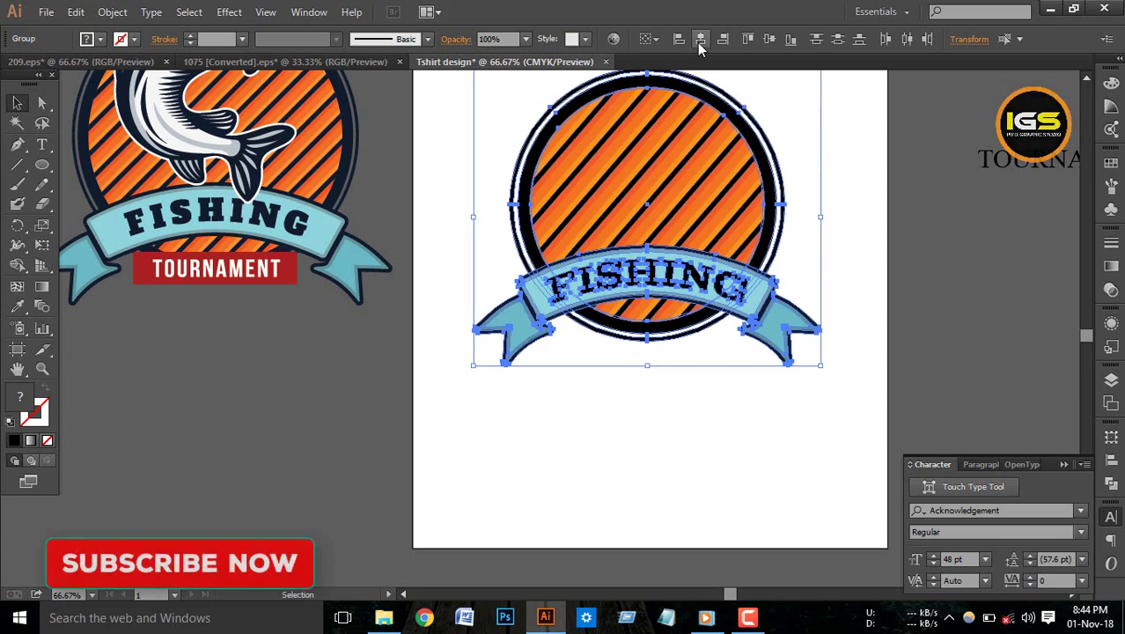
pyautogui.click(875, 251)
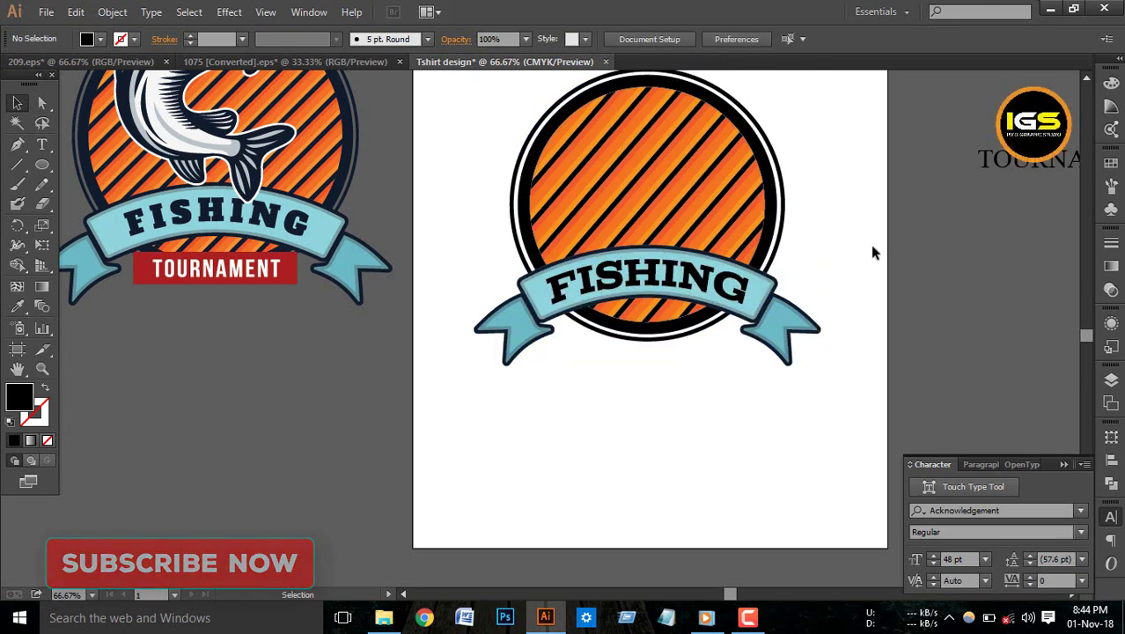
pyautogui.scroll(1, 870, 245)
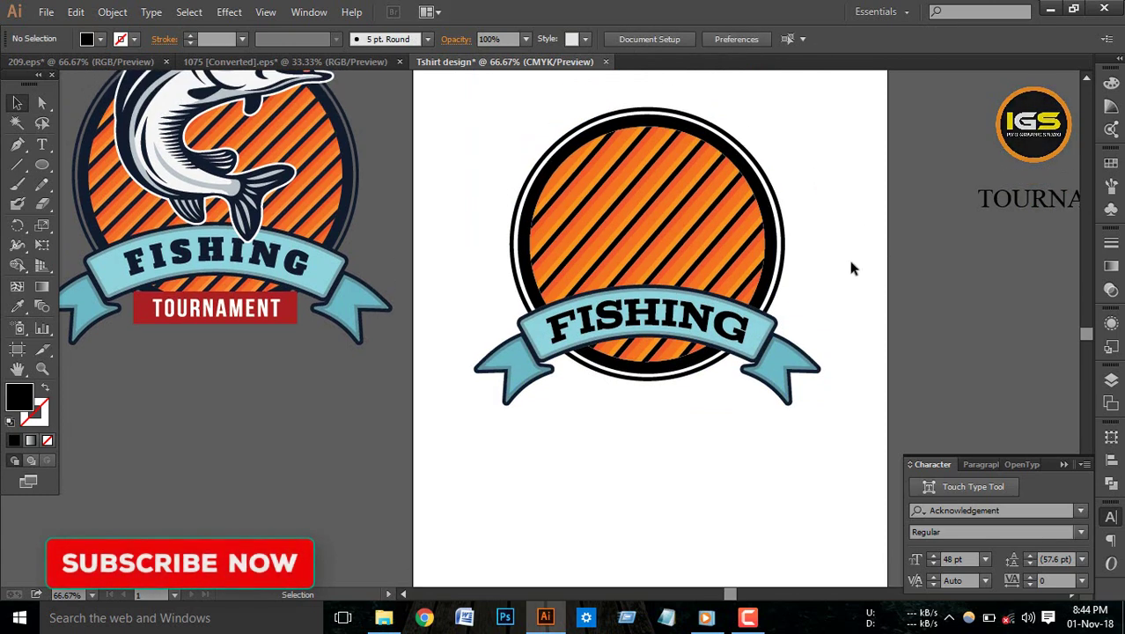
pyautogui.click(712, 324)
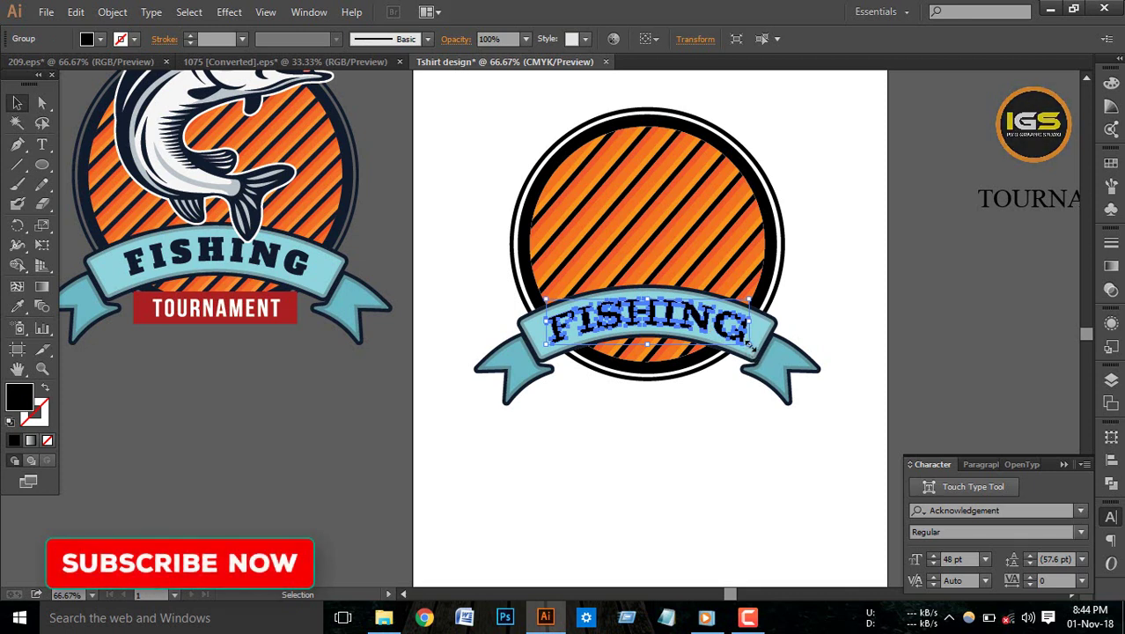
pyautogui.keyDown('shift'); pyautogui.click(750, 346); pyautogui.keyUp('shift')
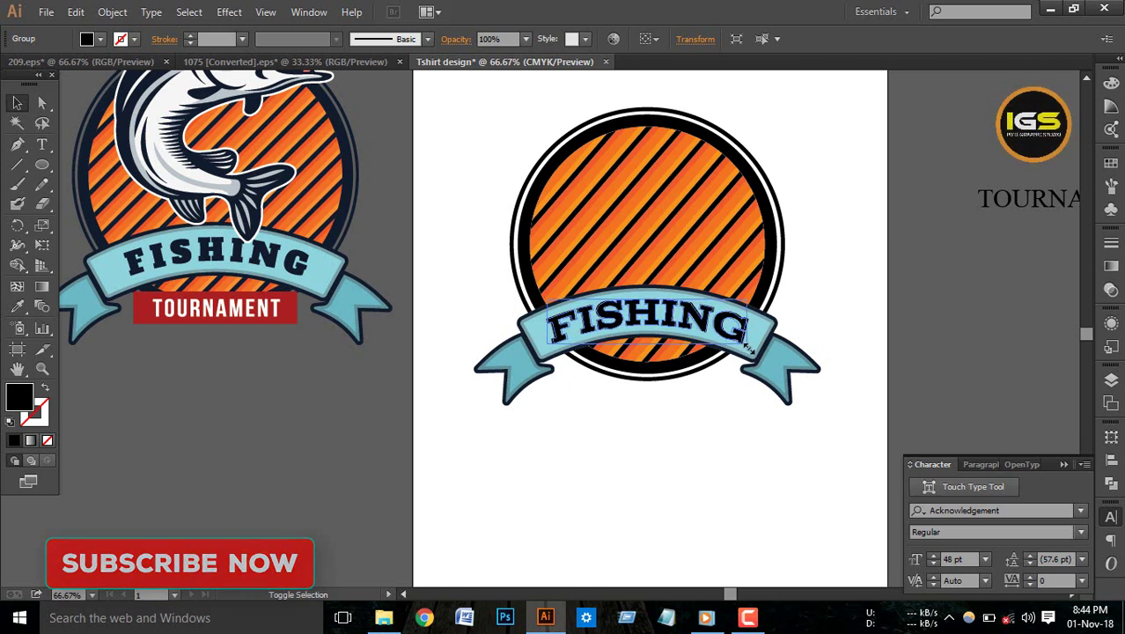
pyautogui.click(805, 310)
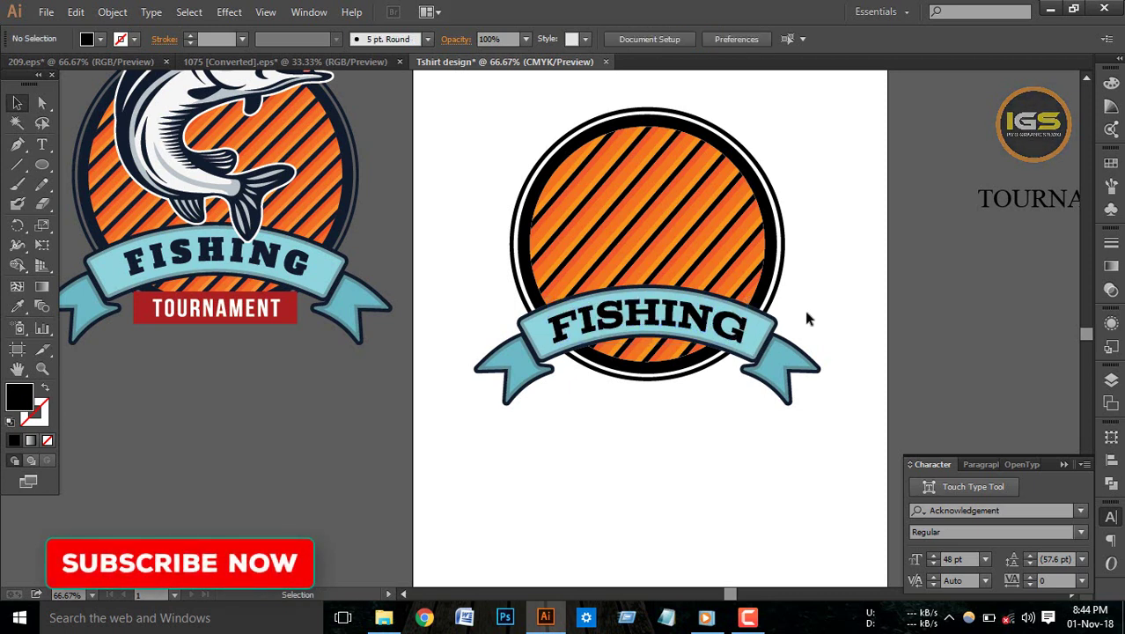
pyautogui.scroll(-1, 805, 310)
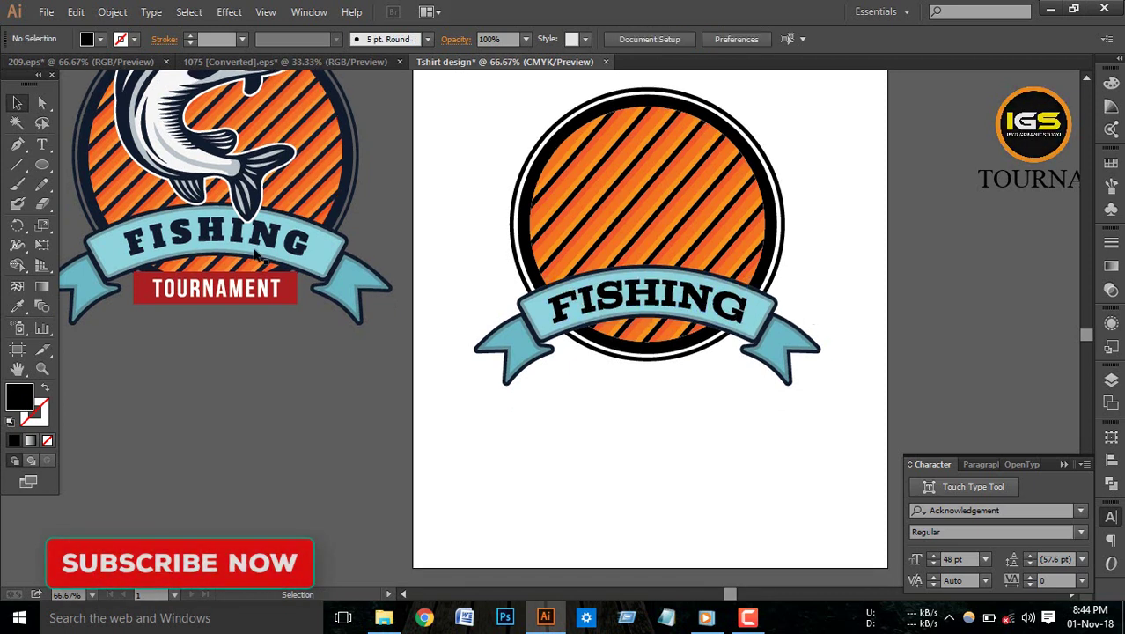
pyautogui.click(40, 168)
pyautogui.moveTo(39, 170); pyautogui.dragTo(89, 165)
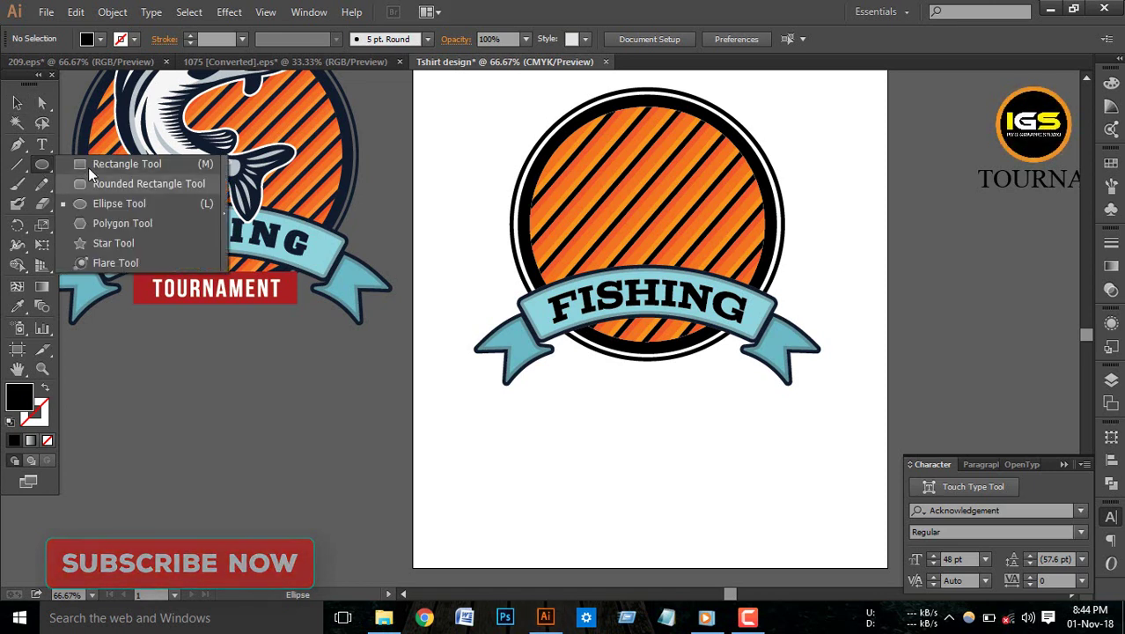
# Draw a banner rectangle below the ribbon and fill it red (D10D1C).
pyautogui.moveTo(562, 341); pyautogui.dragTo(731, 367)
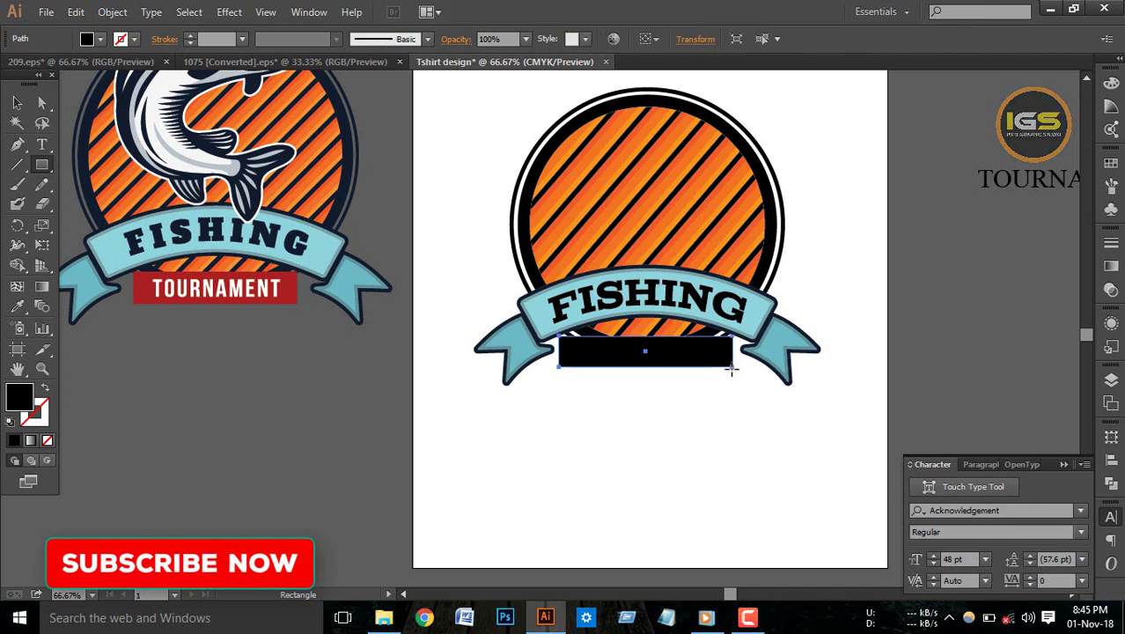
pyautogui.click(100, 38)
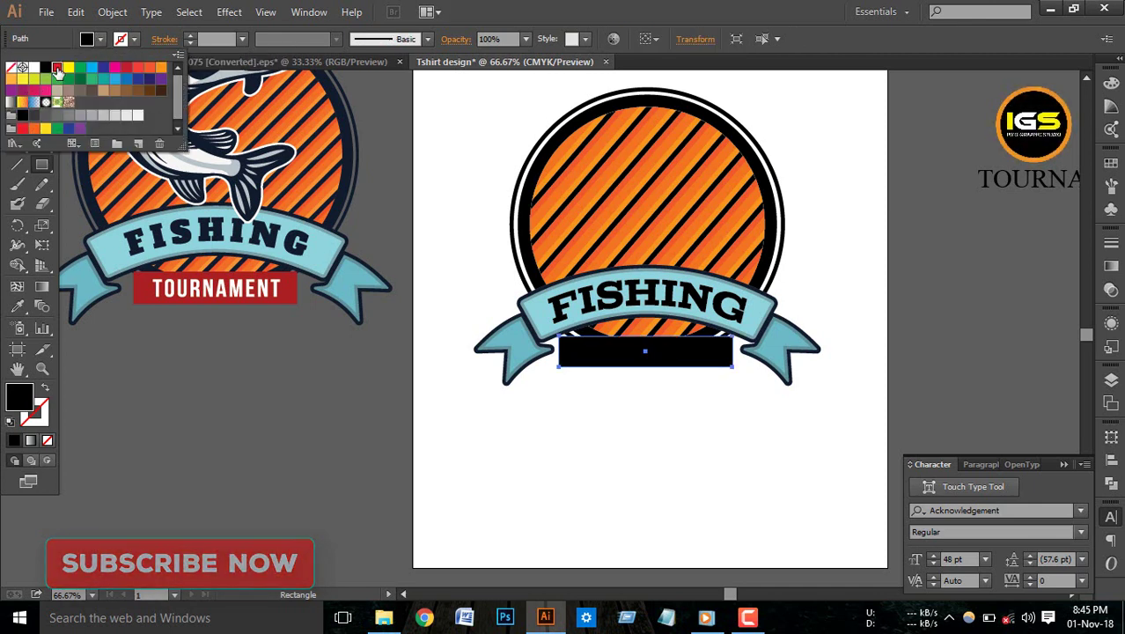
pyautogui.click(57, 69)
pyautogui.doubleClick(21, 403)
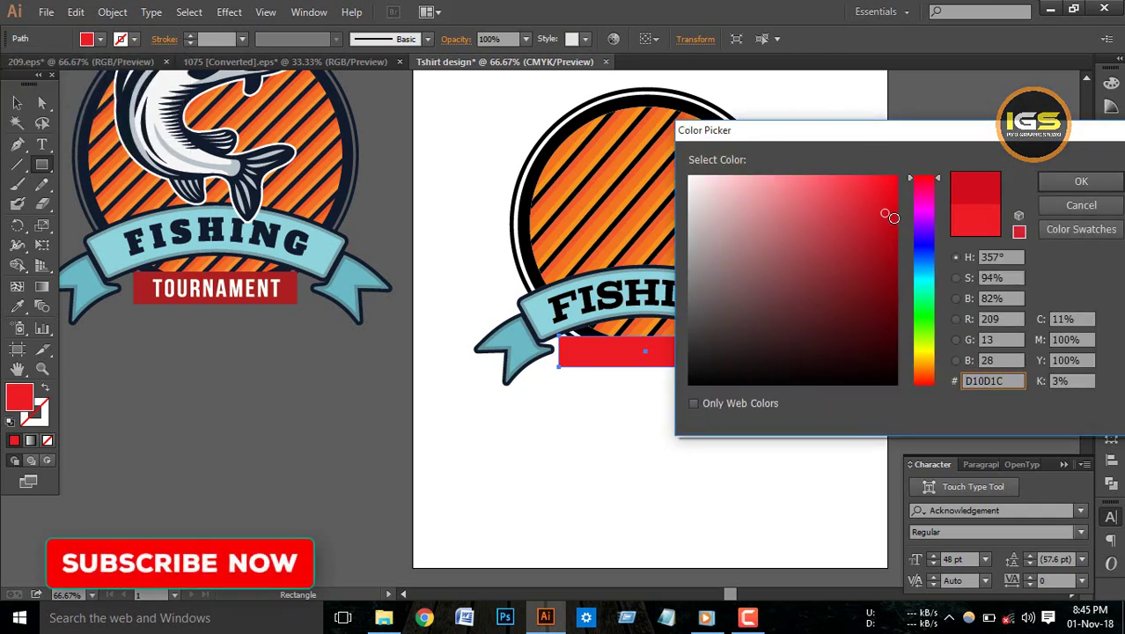
pyautogui.click(1049, 179)
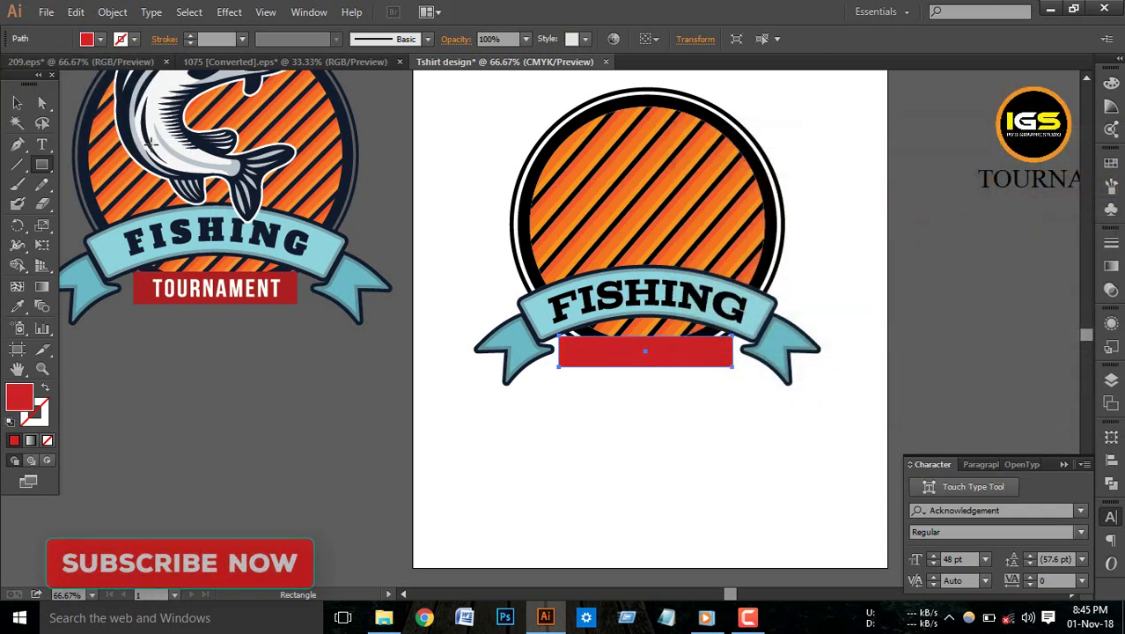
pyautogui.click(17, 102)
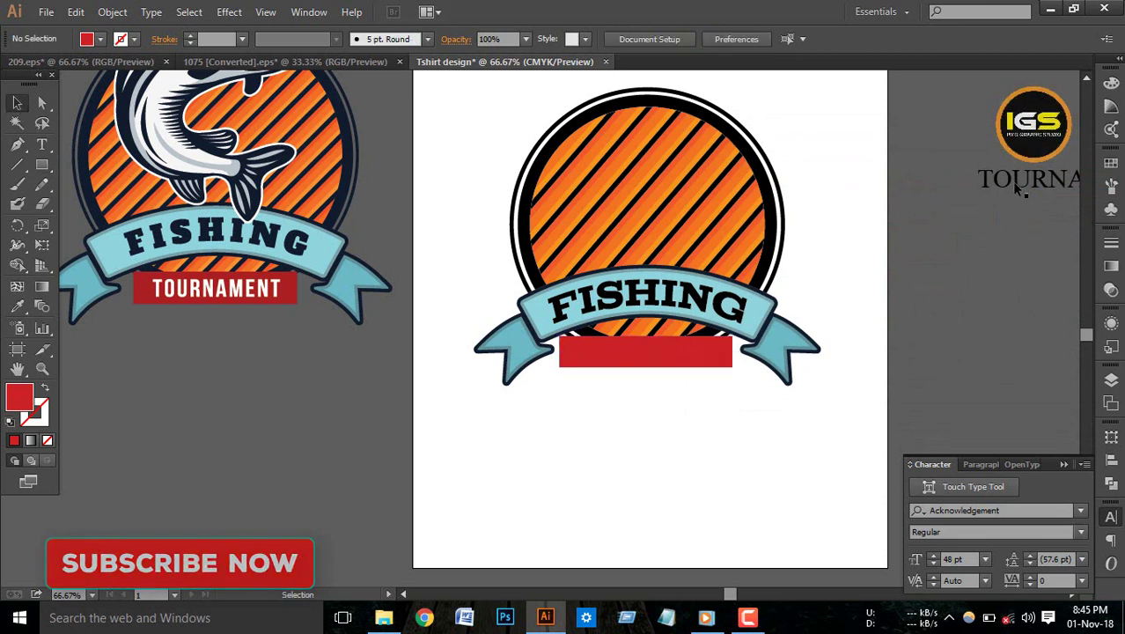
# Set the TOURNAMENT text to Franklin Gothic Medium Cond, Regular style.
pyautogui.moveTo(1039, 193)
pyautogui.mouseDown()
pyautogui.moveTo(968, 252)
pyautogui.moveTo(912, 222)
pyautogui.mouseUp()
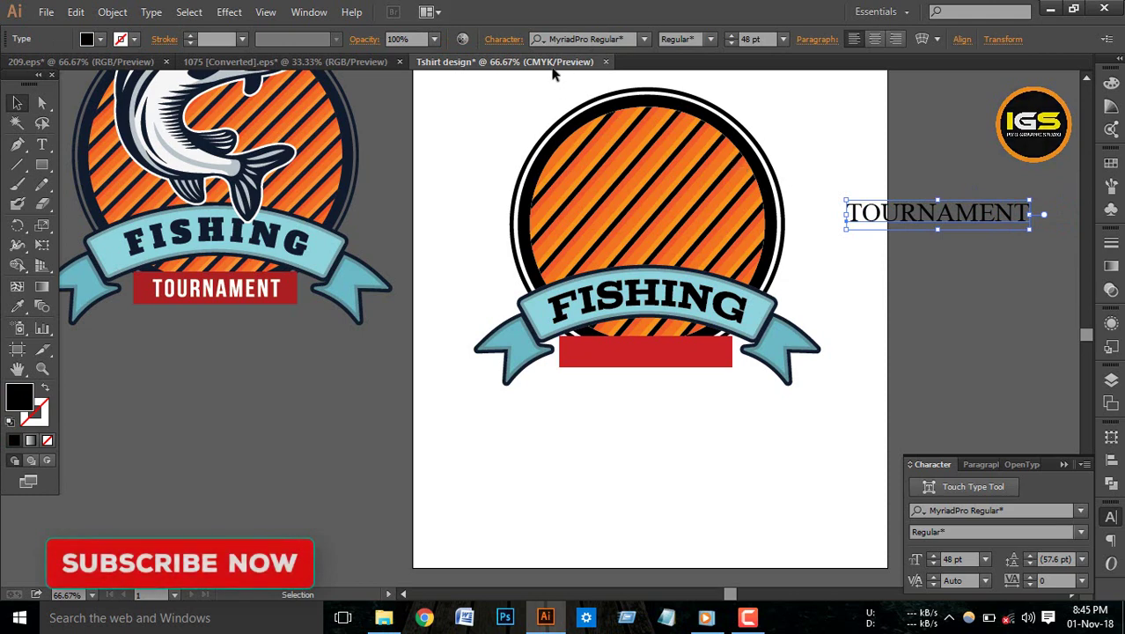
pyautogui.click(645, 39)
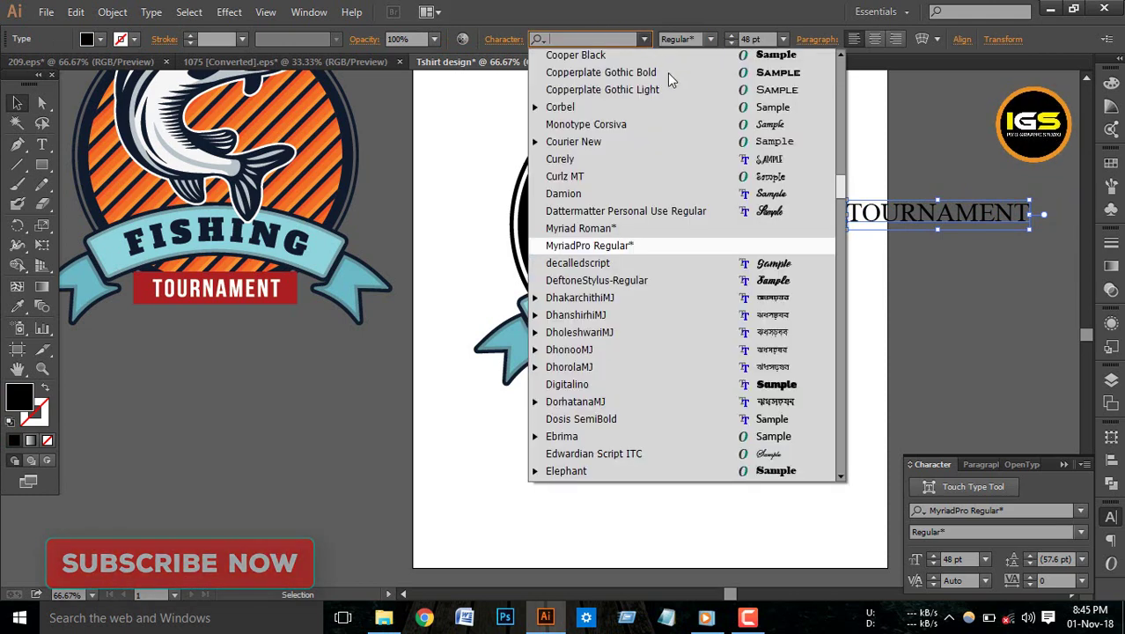
pyautogui.scroll(-4, 775, 207)
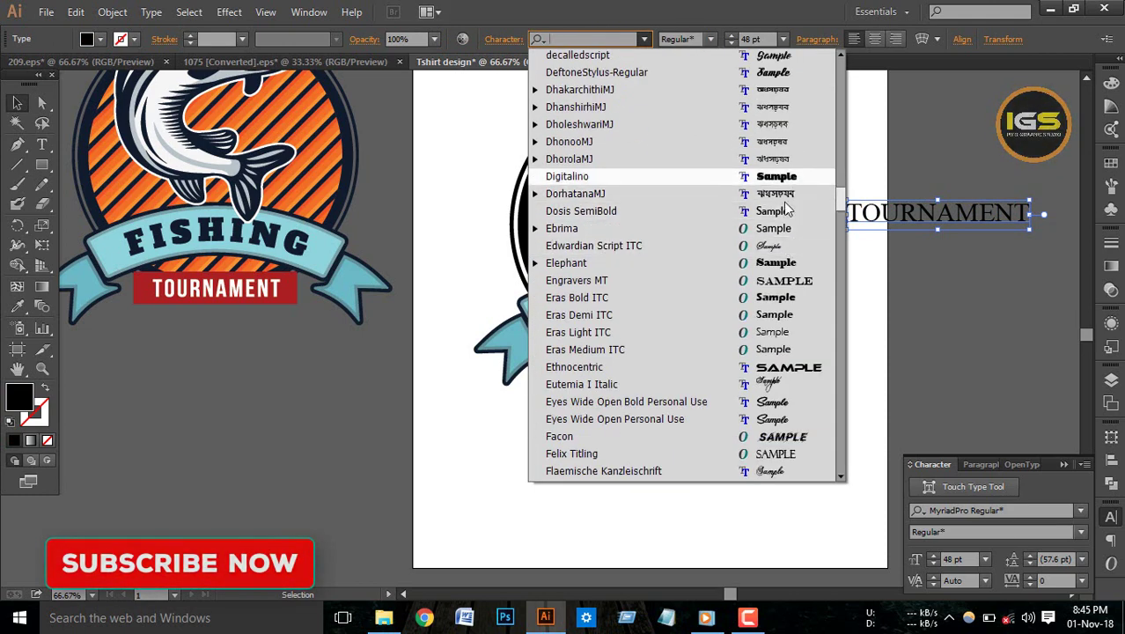
pyautogui.scroll(-4, 790, 239)
pyautogui.scroll(-4, 791, 241)
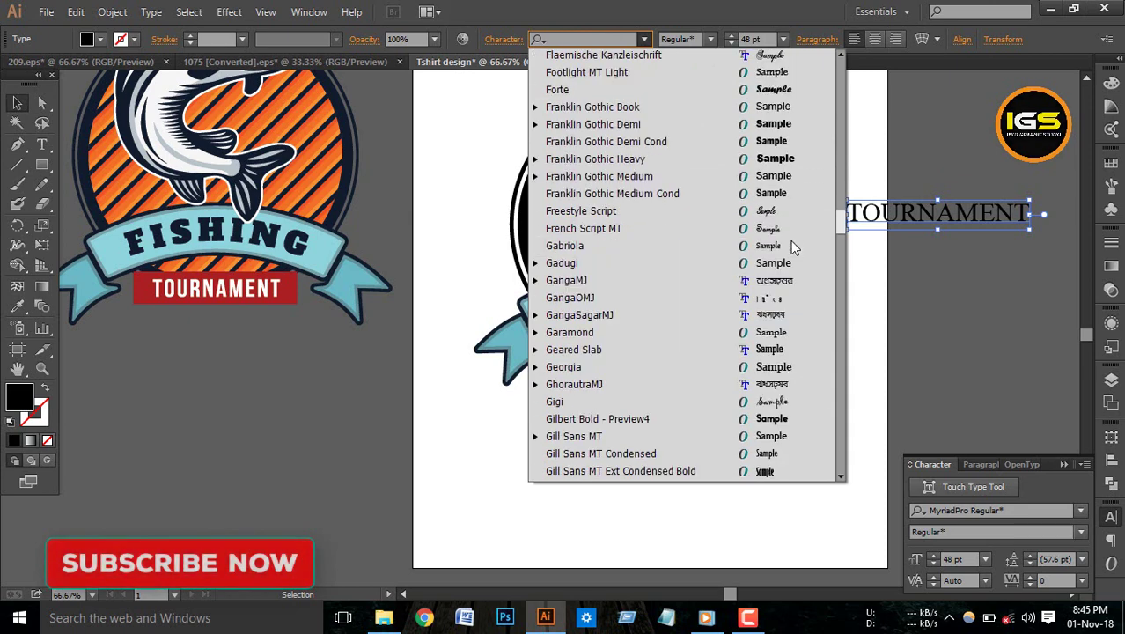
pyautogui.click(780, 194)
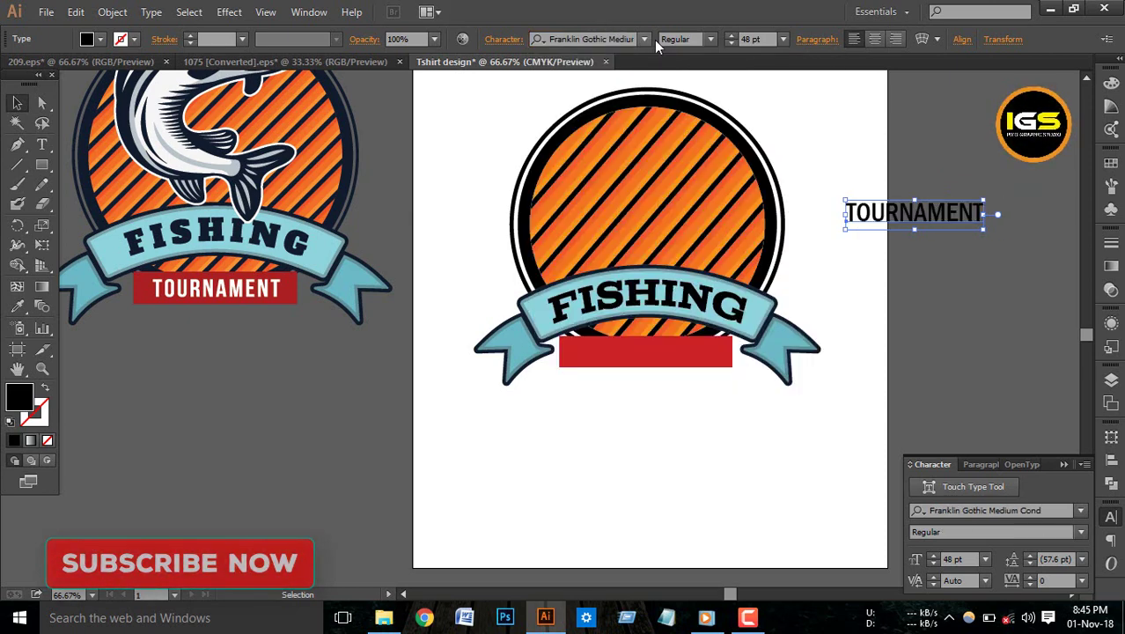
pyautogui.click(709, 40)
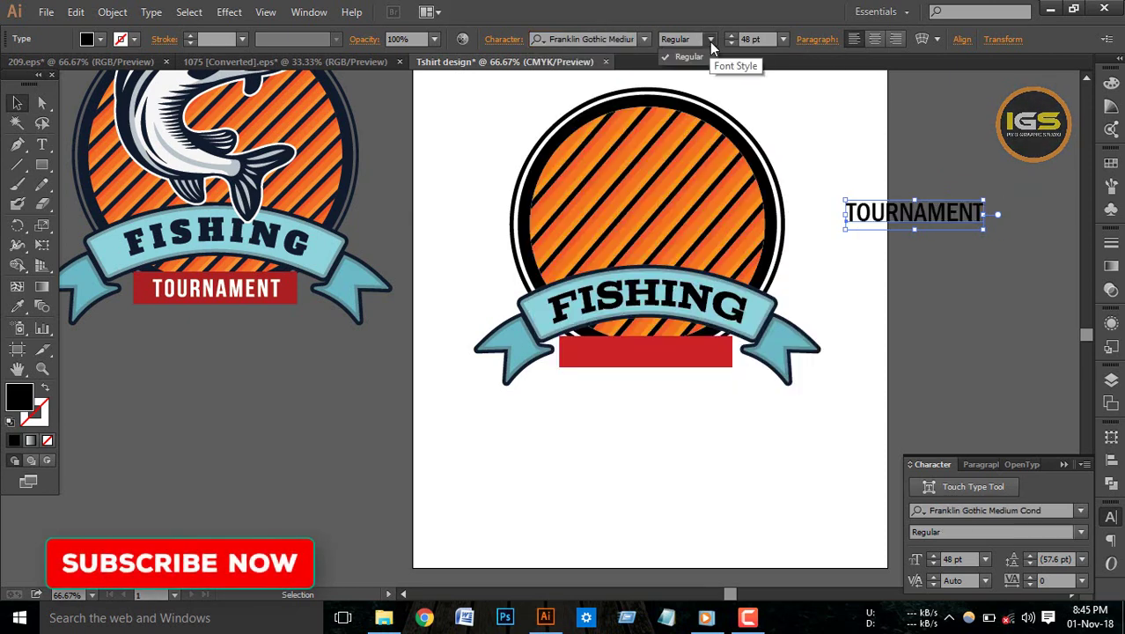
pyautogui.click(927, 219)
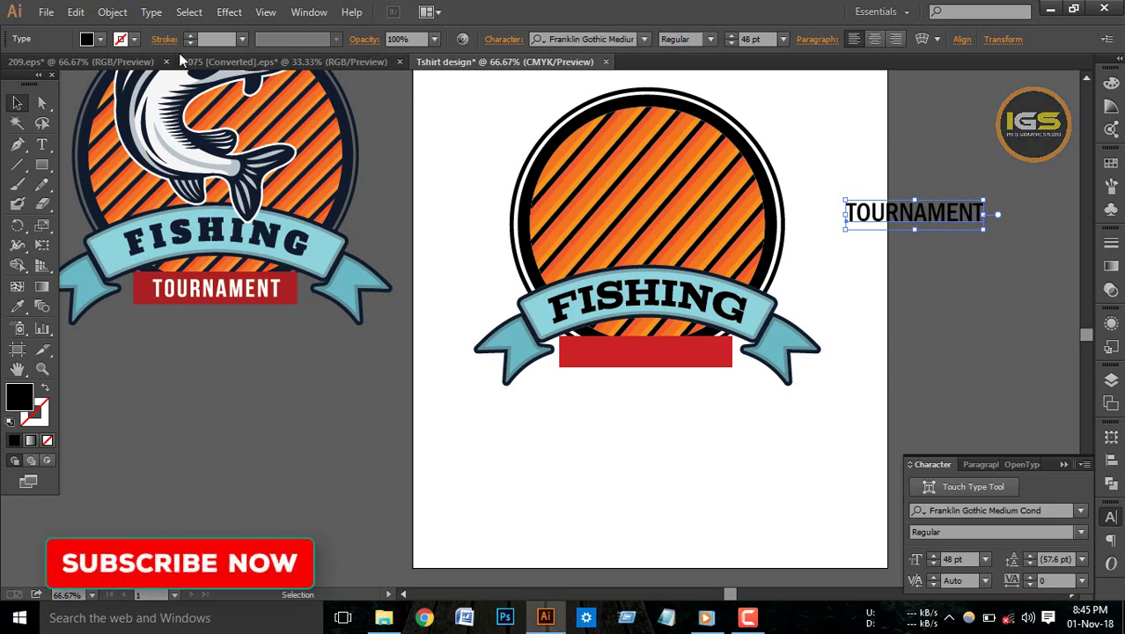
# Make TOURNAMENT white, move it onto the red banner and bring it to front.
pyautogui.click(103, 40)
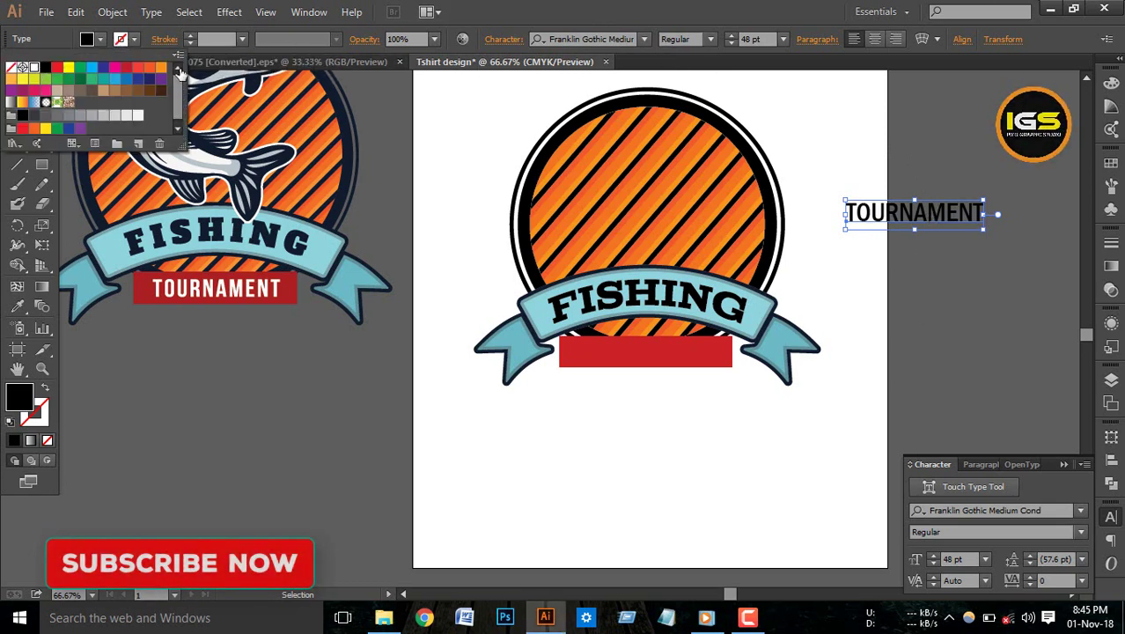
pyautogui.click(33, 67)
pyautogui.click(935, 218)
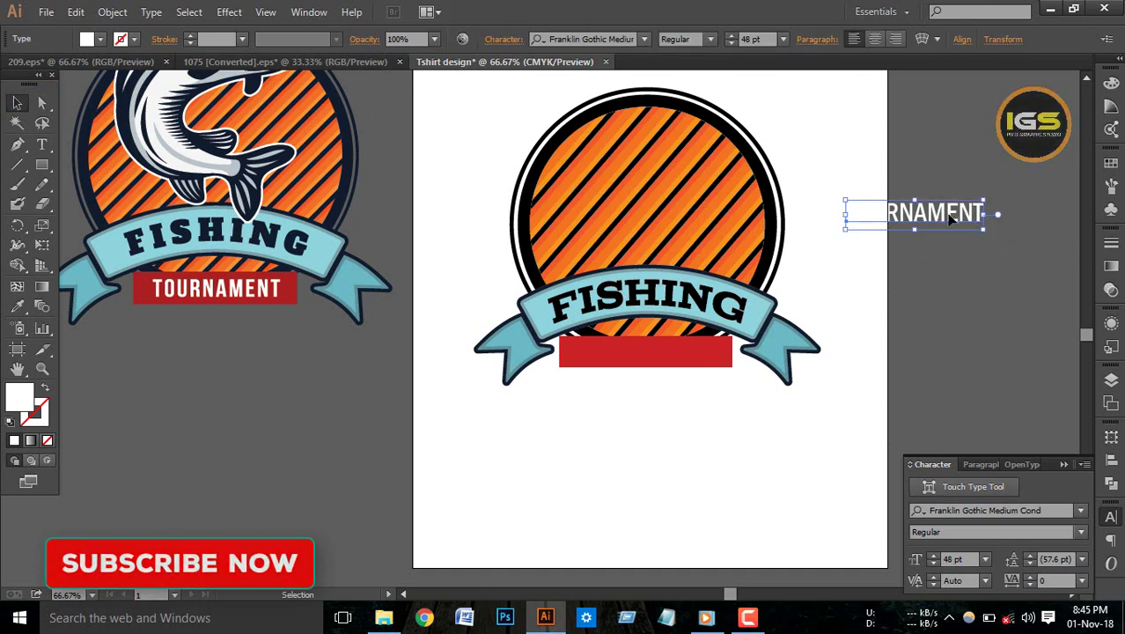
pyautogui.moveTo(951, 219)
pyautogui.mouseDown()
pyautogui.moveTo(674, 361)
pyautogui.moveTo(683, 356)
pyautogui.mouseUp()
pyautogui.rightClick(683, 357)
pyautogui.moveTo(727, 507)
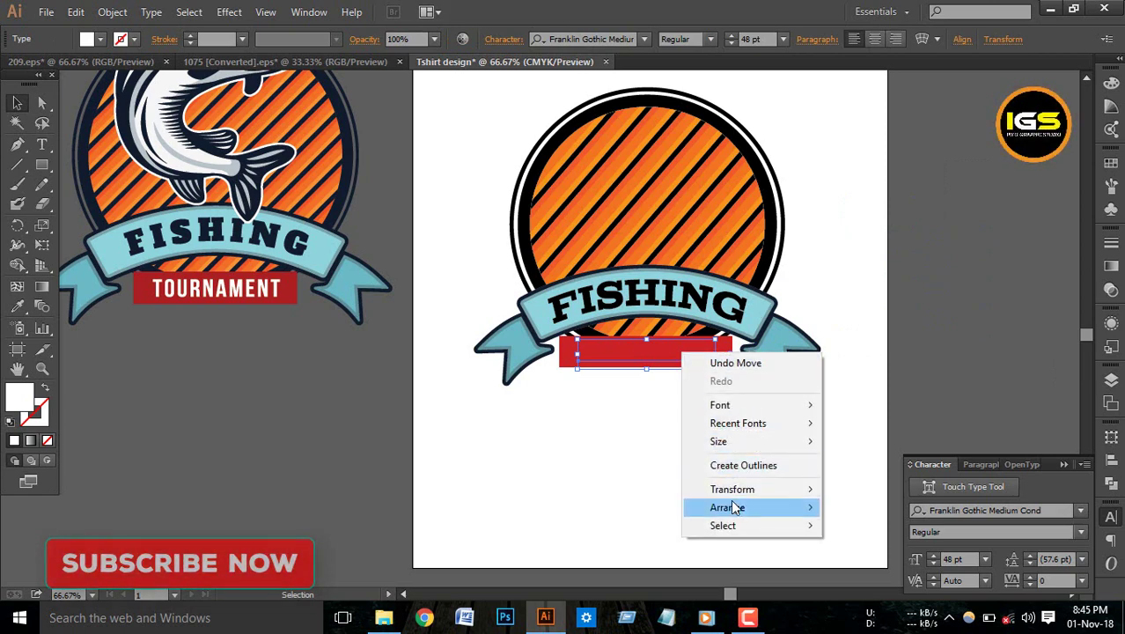
pyautogui.click(869, 508)
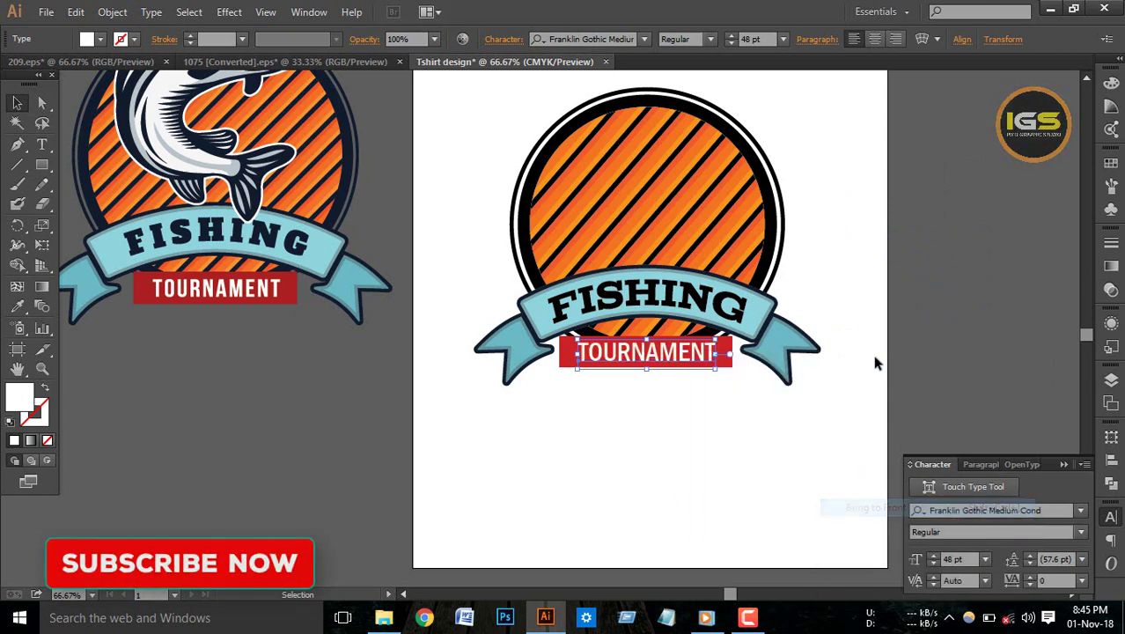
# Align TOURNAMENT and the red banner on their vertical and horizontal centres.
pyautogui.click(917, 333)
pyautogui.moveTo(621, 388); pyautogui.dragTo(658, 354)
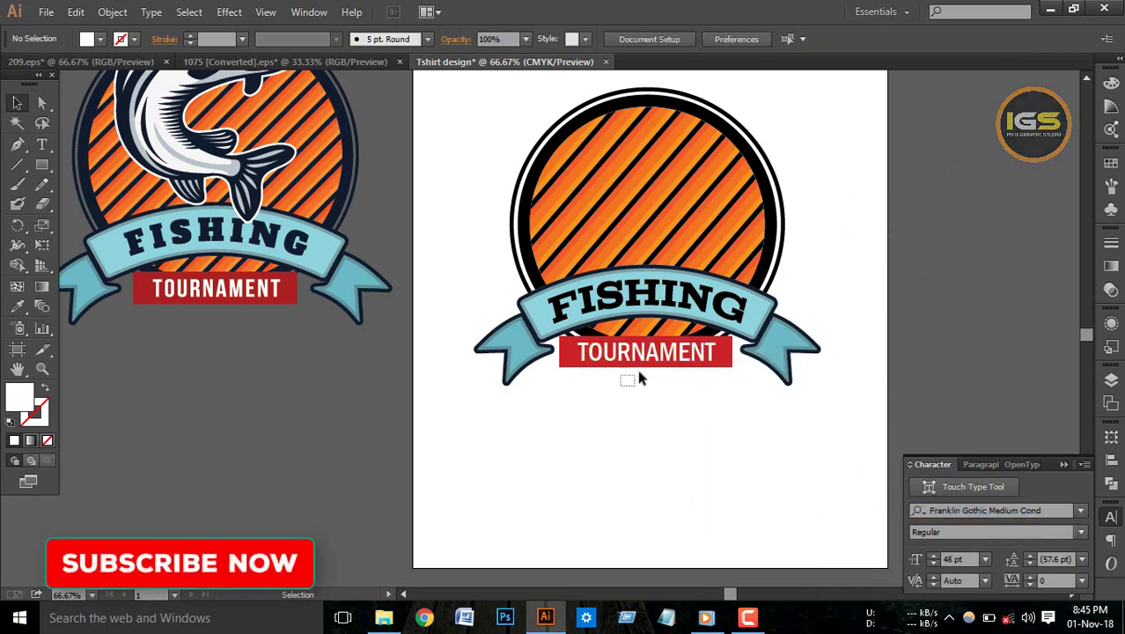
pyautogui.click(643, 395)
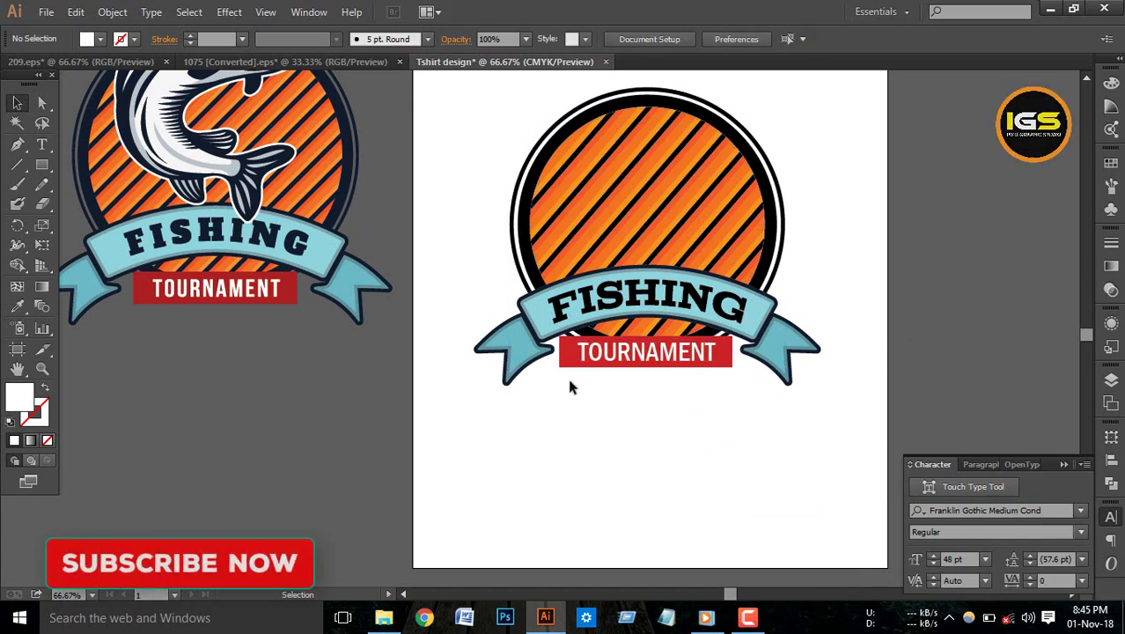
pyautogui.moveTo(571, 380); pyautogui.dragTo(579, 363)
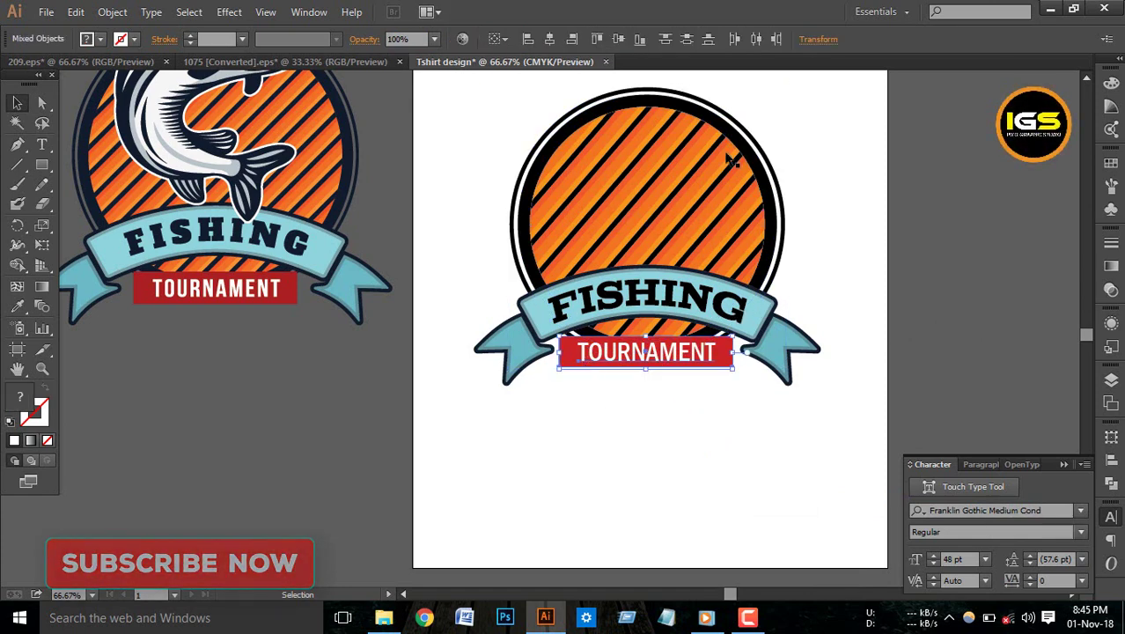
pyautogui.click(615, 37)
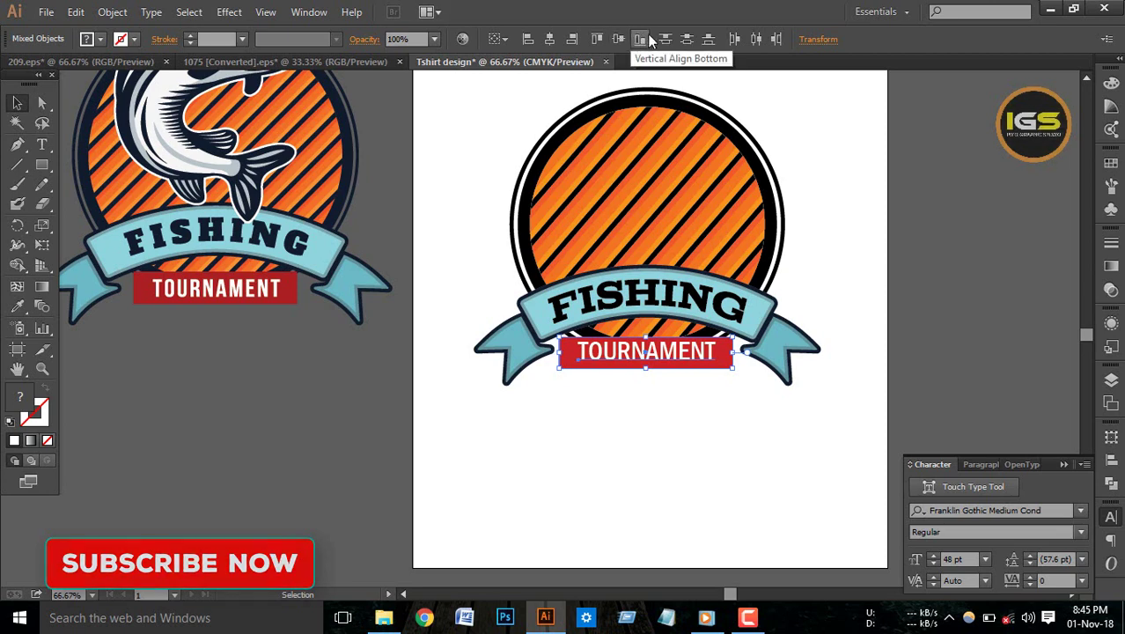
pyautogui.click(549, 39)
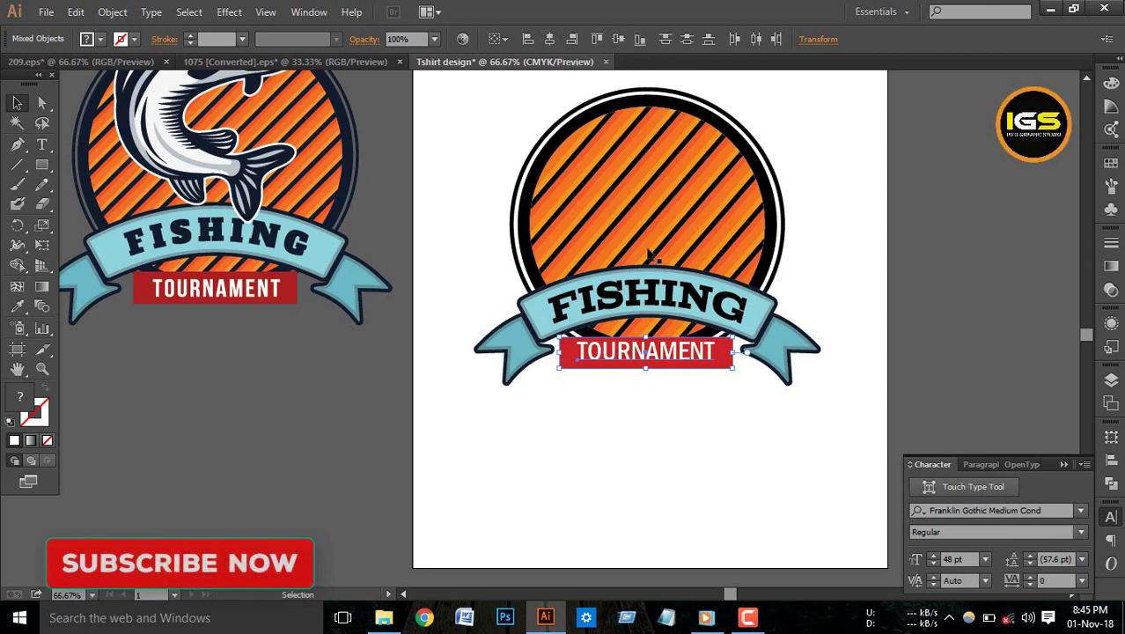
pyautogui.click(700, 428)
pyautogui.hotkey('ctrl', '+')
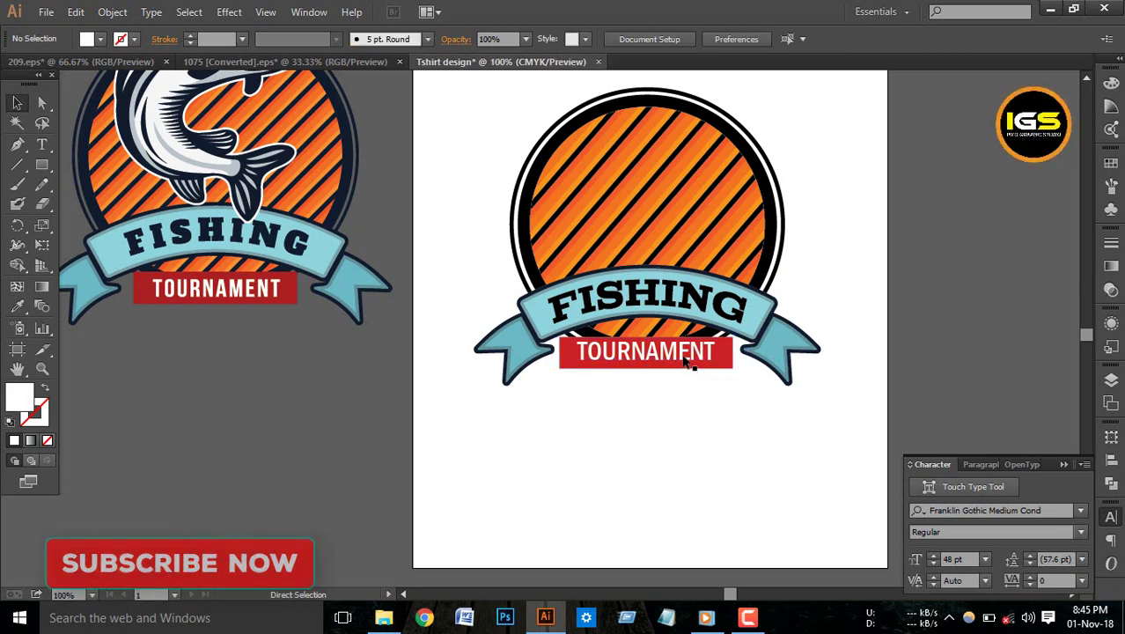
# Start expanding the TOURNAMENT text, cancel, and check its font in the font list.
pyautogui.doubleClick(691, 370)
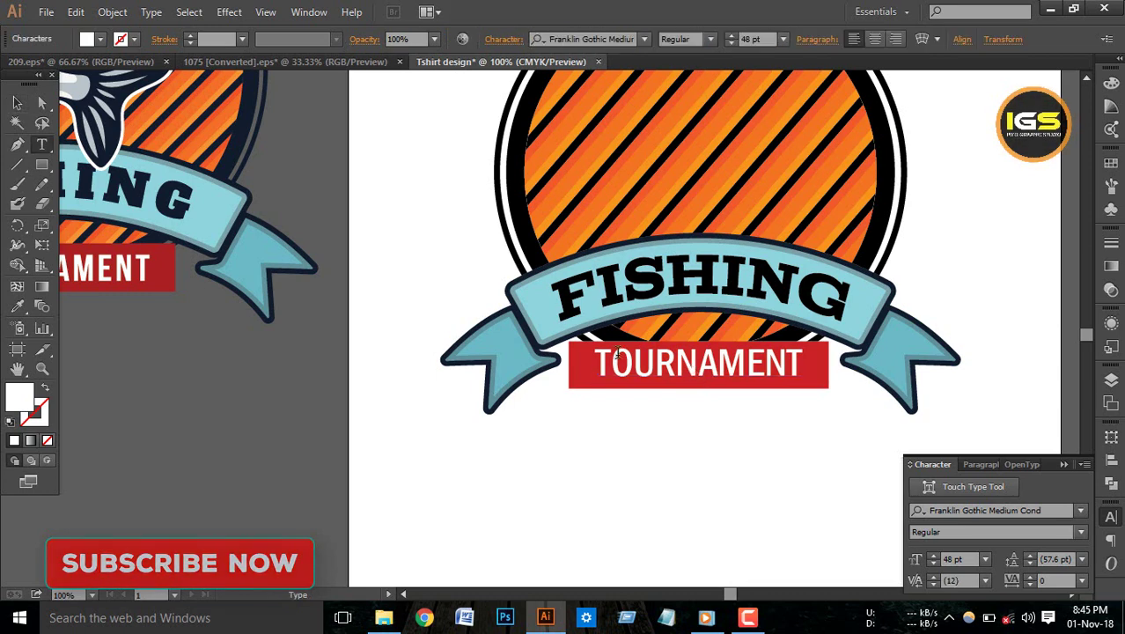
pyautogui.click(17, 104)
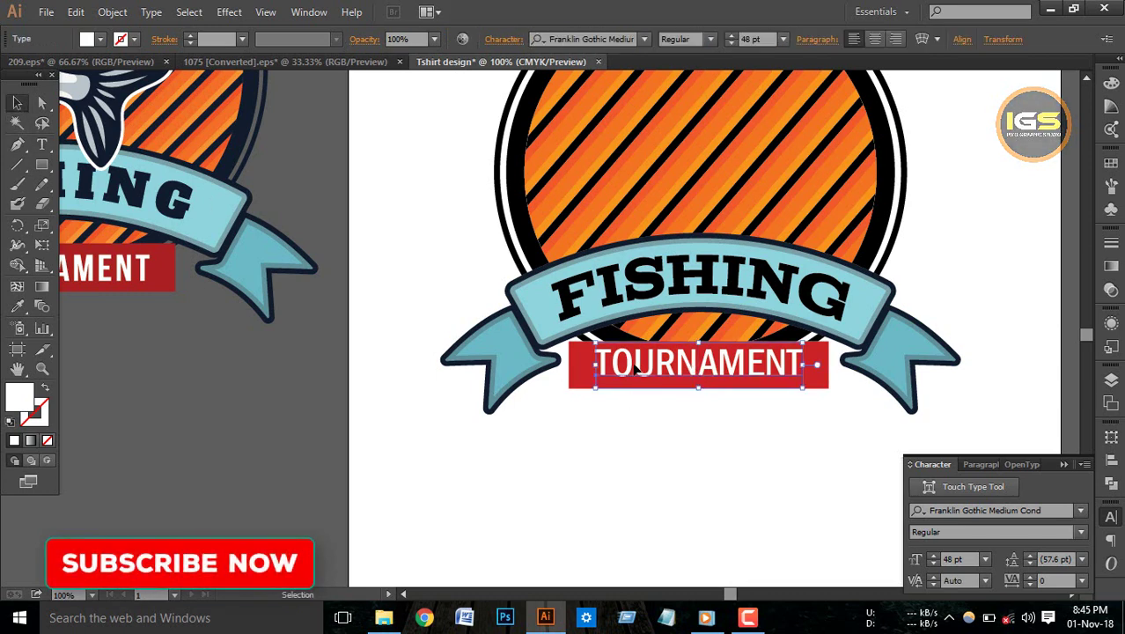
pyautogui.click(113, 11)
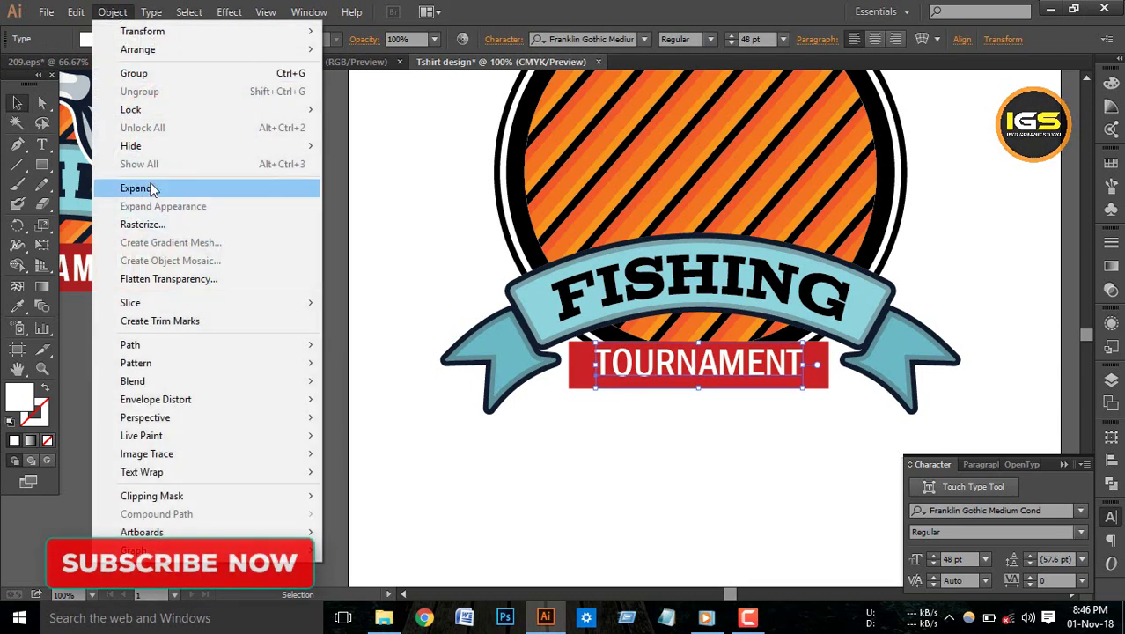
pyautogui.click(145, 187)
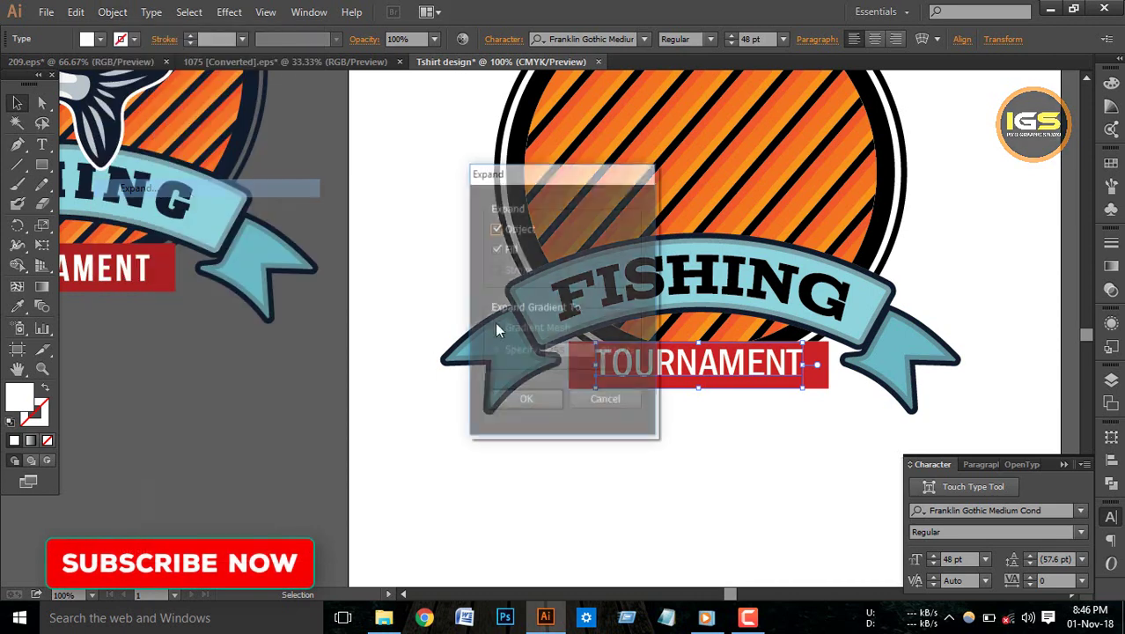
pyautogui.click(615, 401)
pyautogui.click(609, 39)
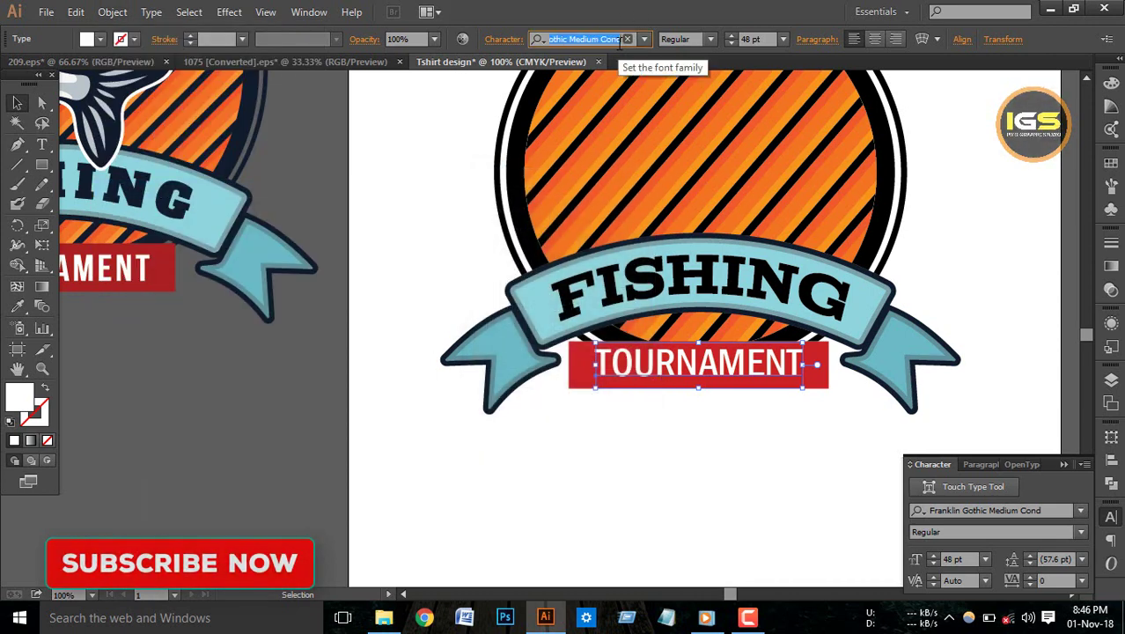
pyautogui.click(645, 38)
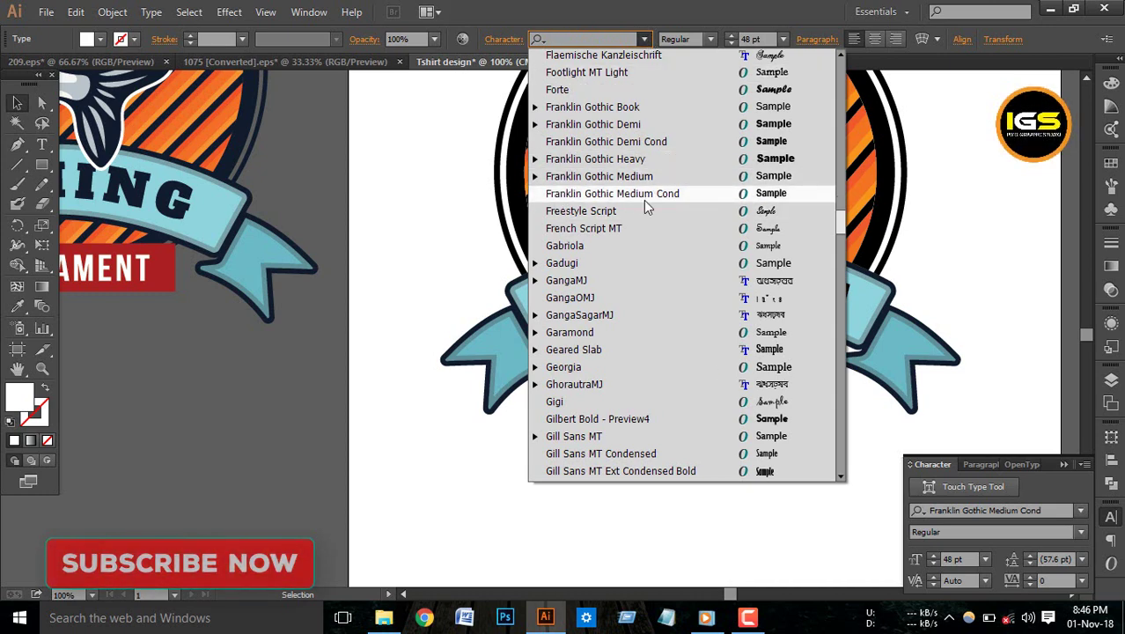
pyautogui.click(382, 216)
# Expand the TOURNAMENT text into outlined letter shapes.
pyautogui.click(608, 293)
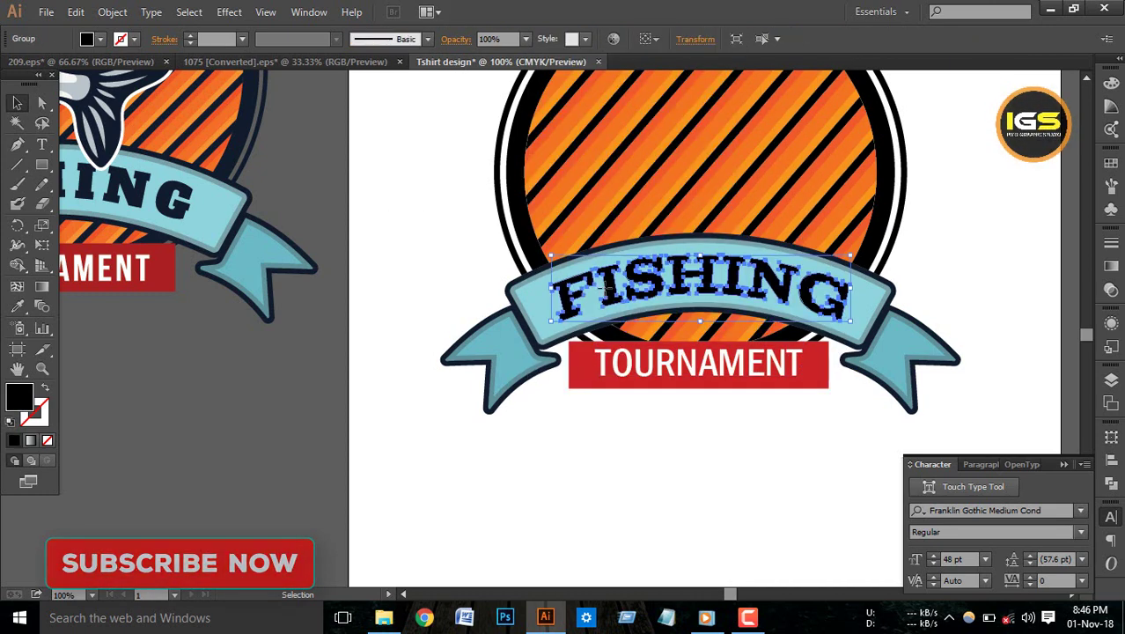
pyautogui.click(556, 426)
pyautogui.click(627, 377)
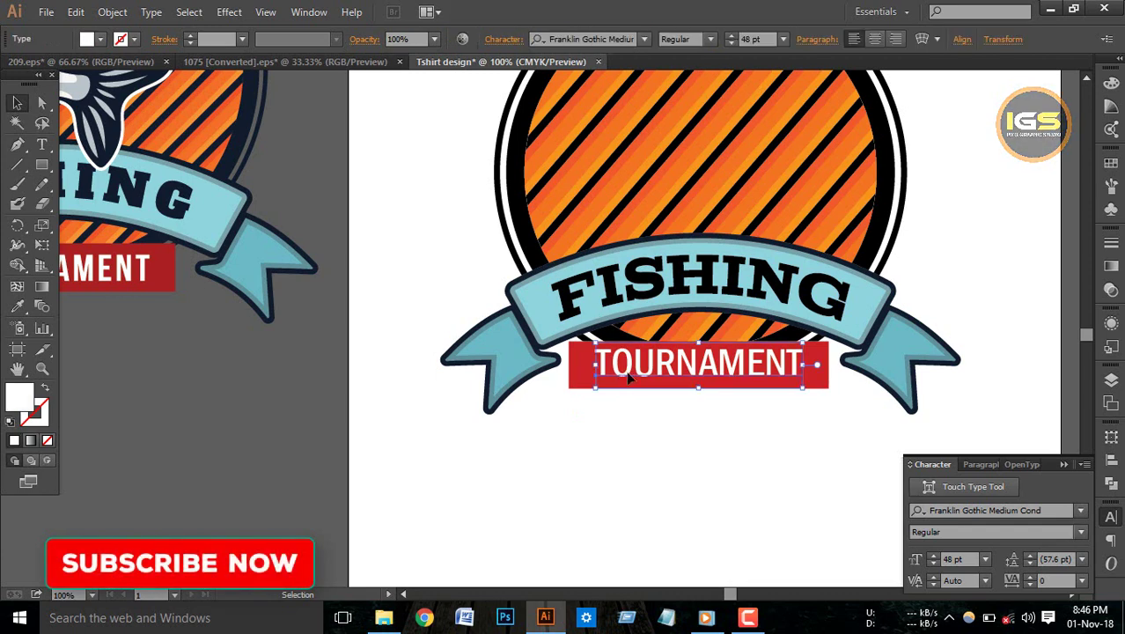
pyautogui.click(113, 12)
pyautogui.click(151, 189)
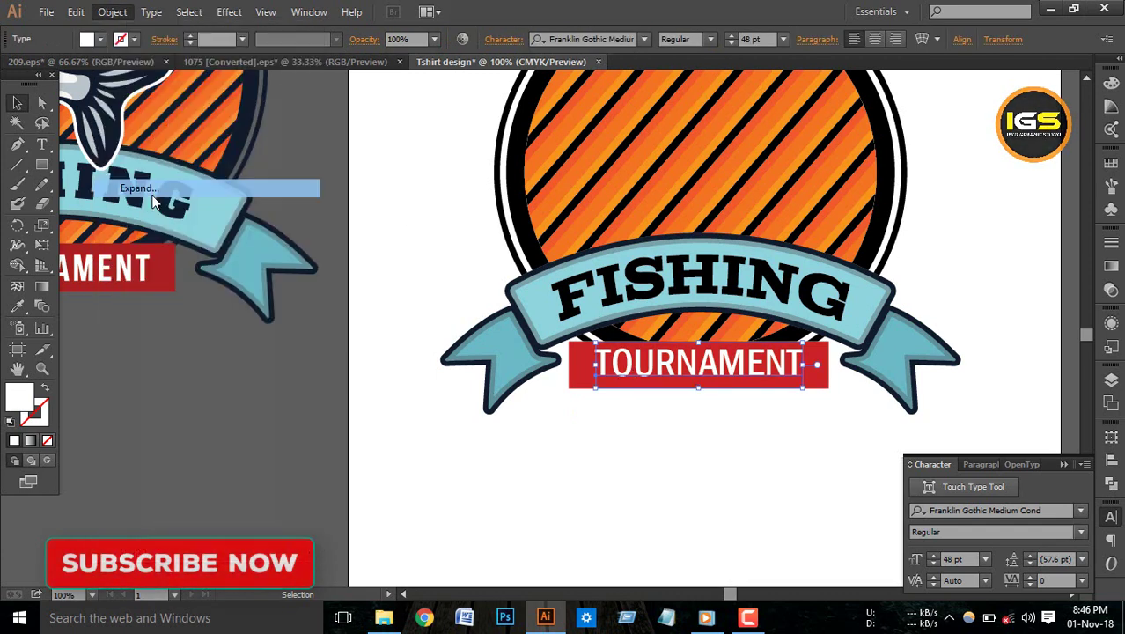
pyautogui.click(526, 402)
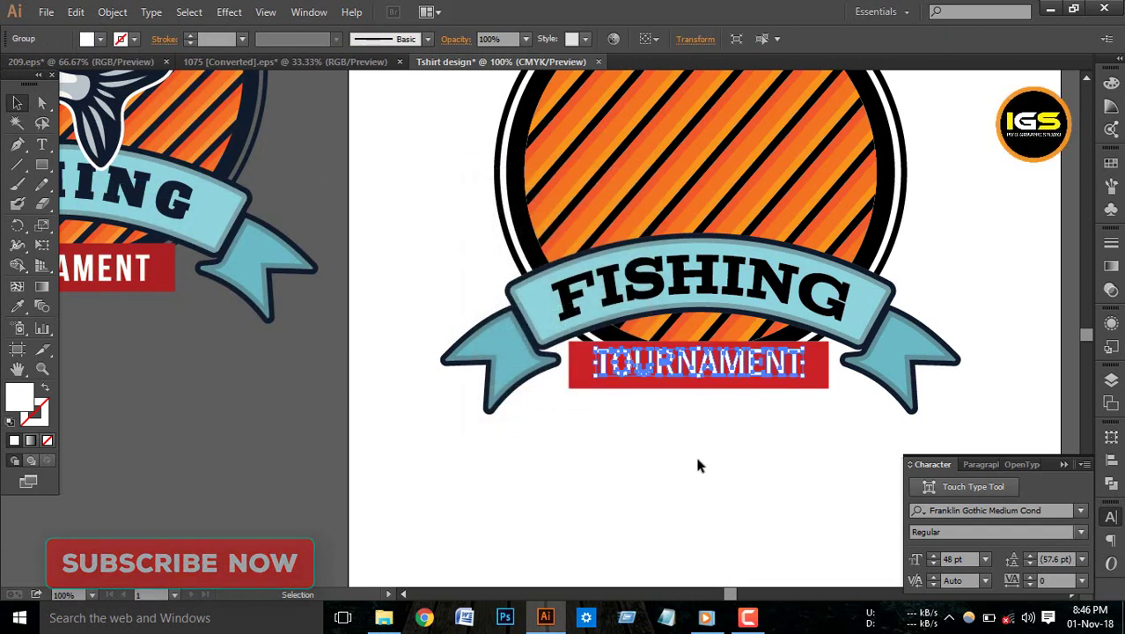
# Group the outlined TOURNAMENT letters together.
pyautogui.click(695, 453)
pyautogui.moveTo(578, 404); pyautogui.dragTo(602, 370)
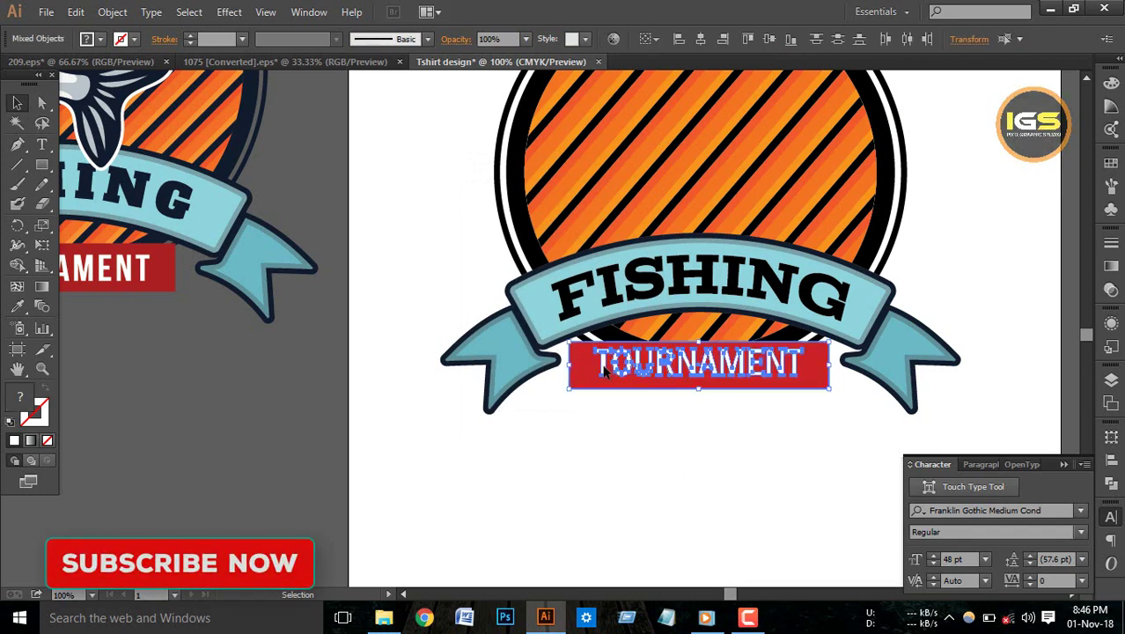
pyautogui.rightClick(688, 358)
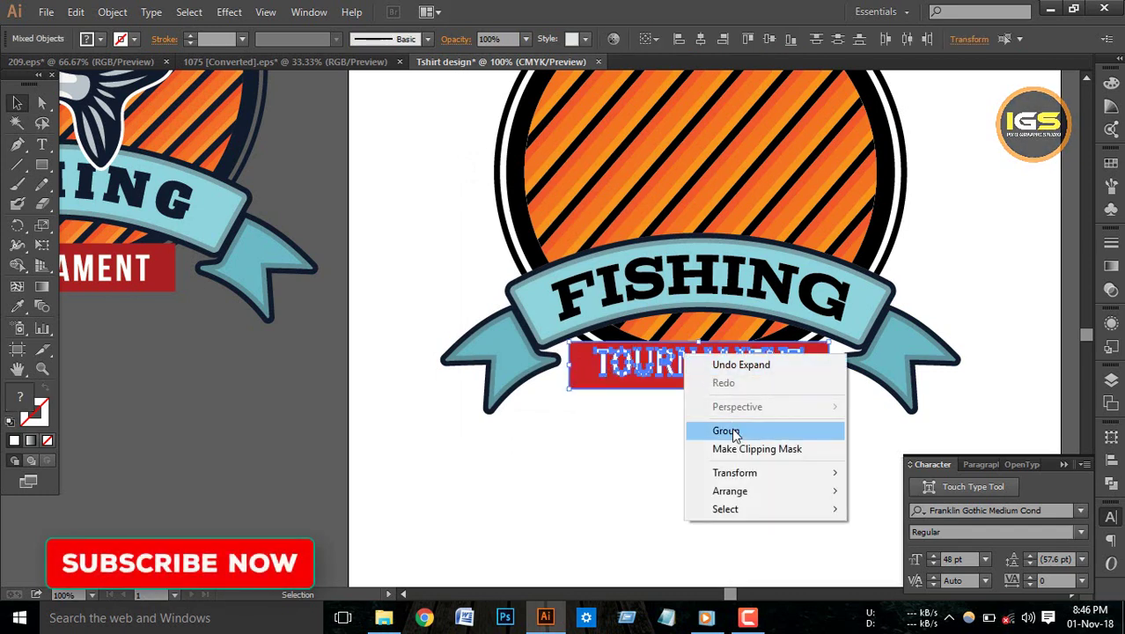
pyautogui.click(735, 431)
pyautogui.click(777, 432)
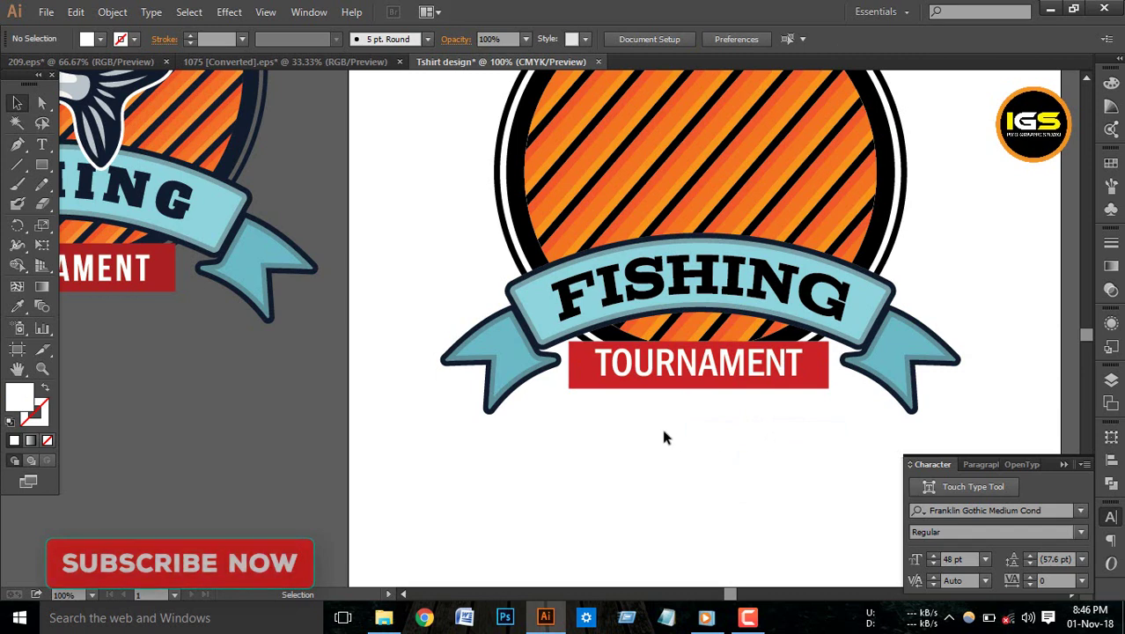
pyautogui.moveTo(632, 420); pyautogui.dragTo(662, 377)
pyautogui.moveTo(689, 456); pyautogui.dragTo(688, 456)
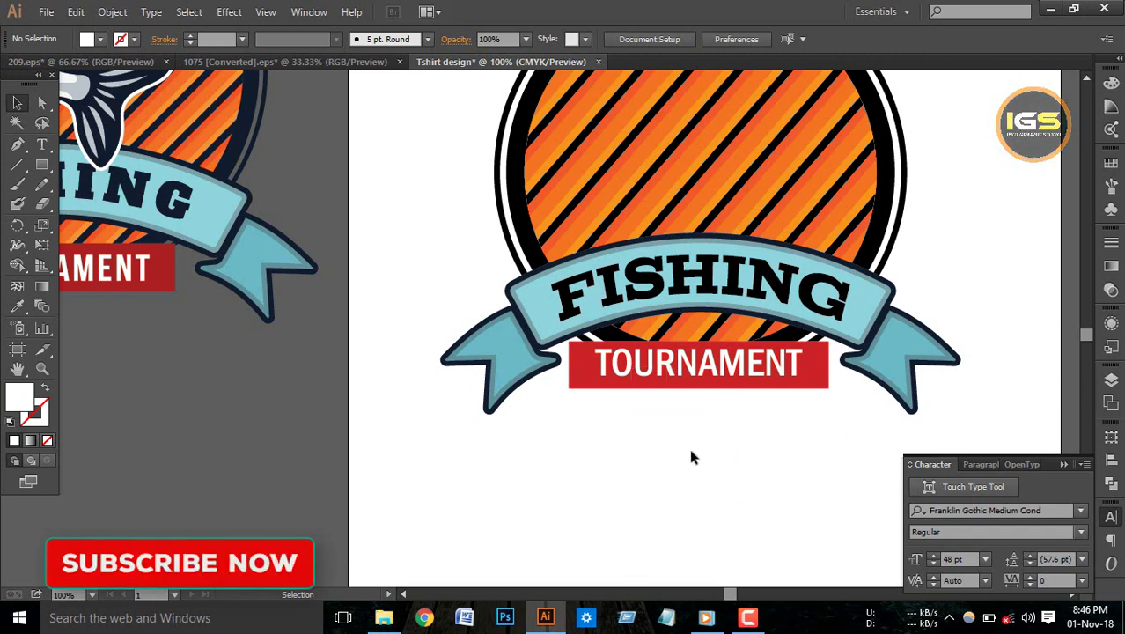
# Ungroup the letters, centre them in the red box, and group box and letters together.
pyautogui.click(666, 377)
pyautogui.click(595, 383)
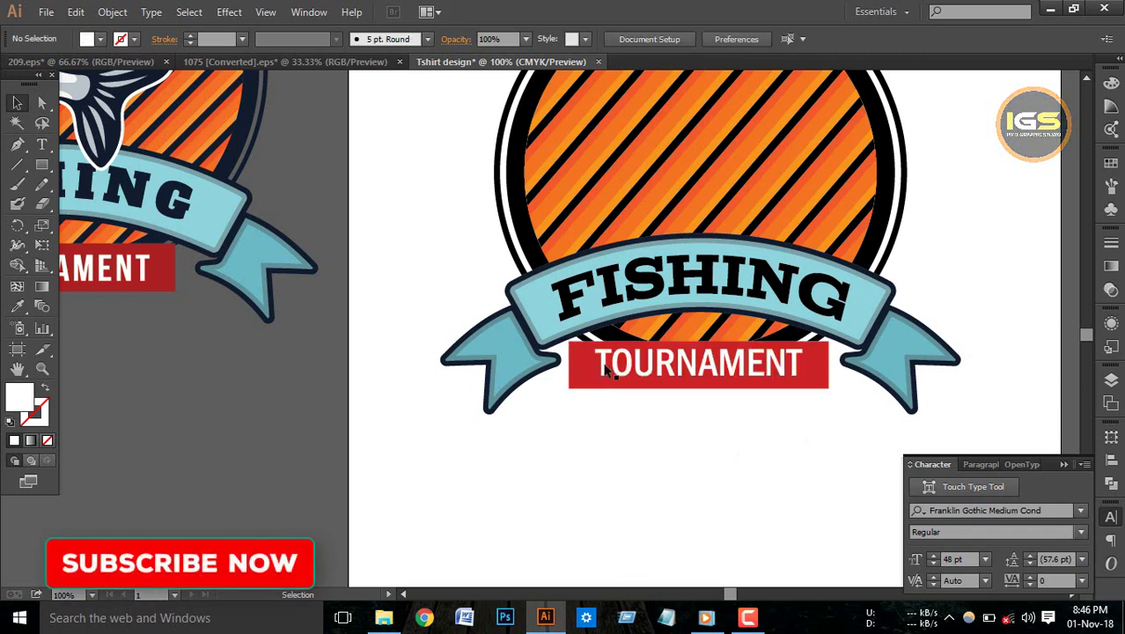
pyautogui.click(605, 370)
pyautogui.rightClick(604, 364)
pyautogui.click(643, 460)
pyautogui.click(602, 423)
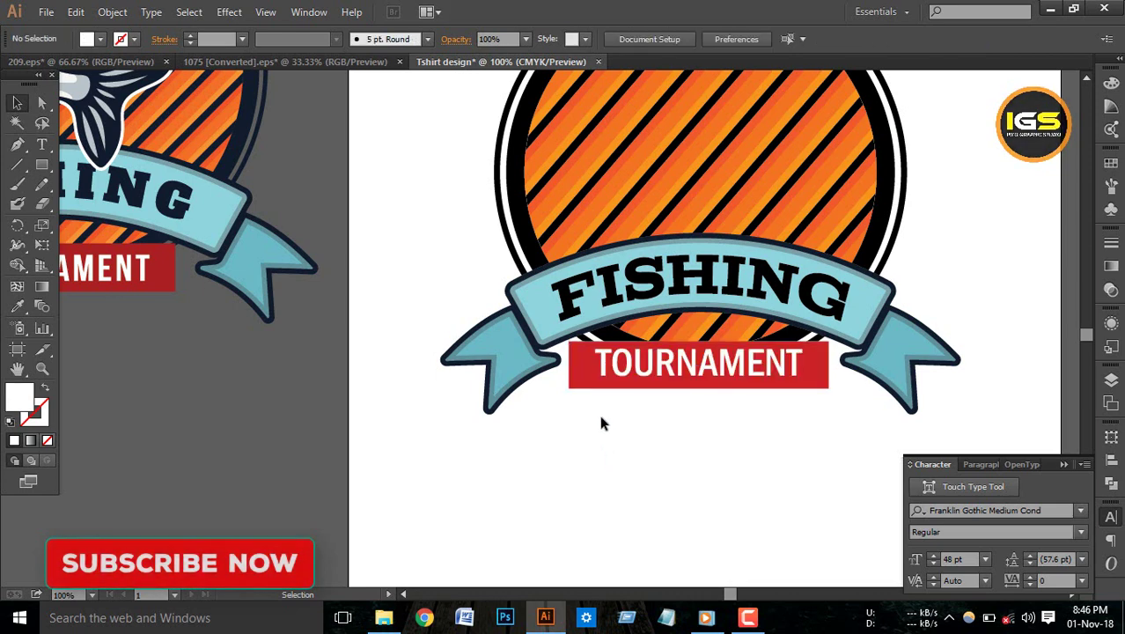
pyautogui.moveTo(604, 377); pyautogui.dragTo(605, 371)
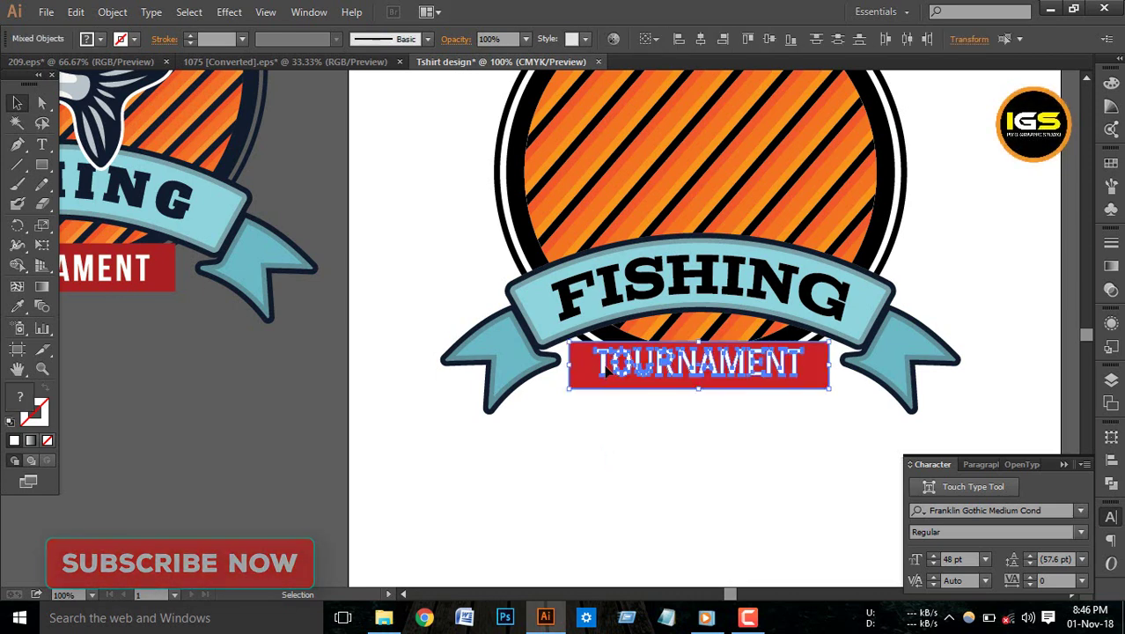
pyautogui.click(768, 40)
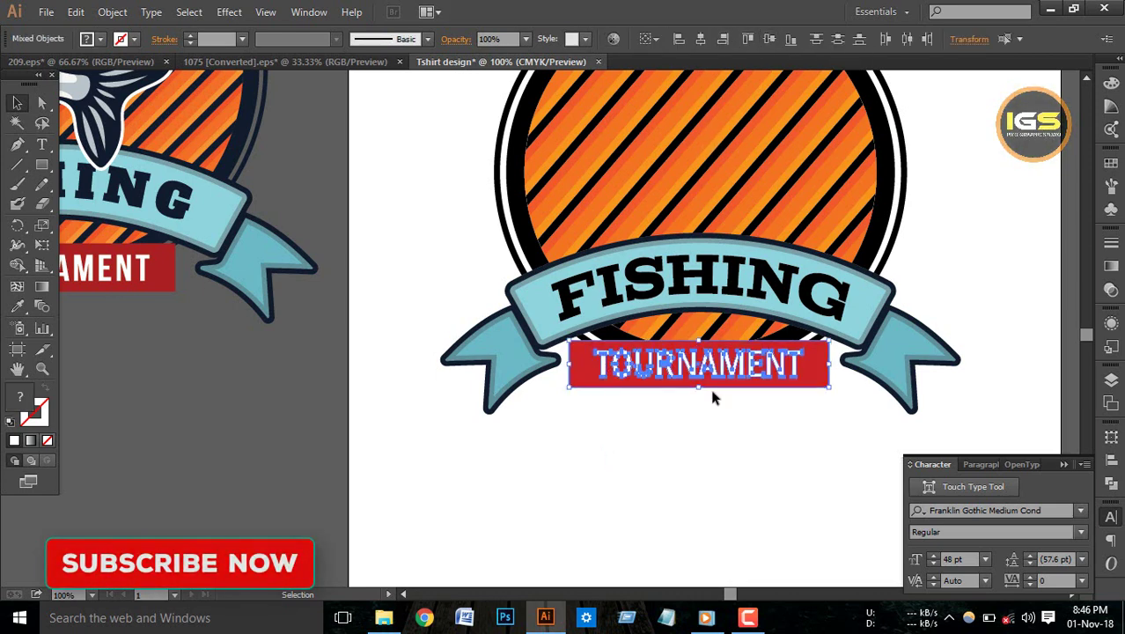
pyautogui.rightClick(622, 368)
pyautogui.click(660, 439)
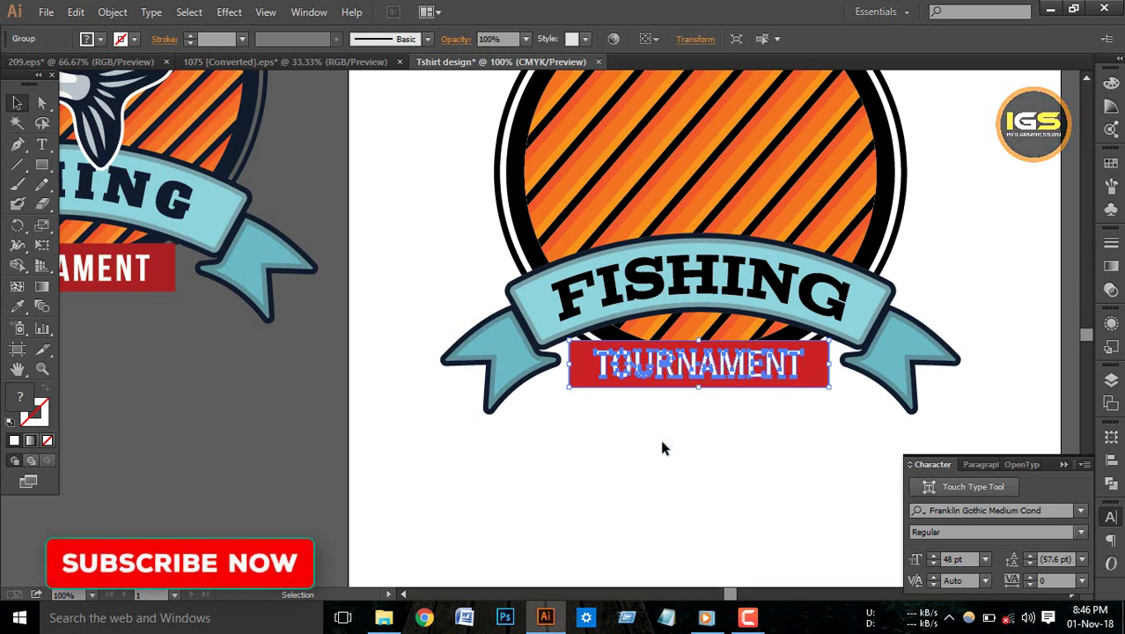
# Move the leaping fish from the reference logo onto the badge and bring it to front.
pyautogui.hotkey('ctrl', '-')
pyautogui.hotkey('ctrl', '-')
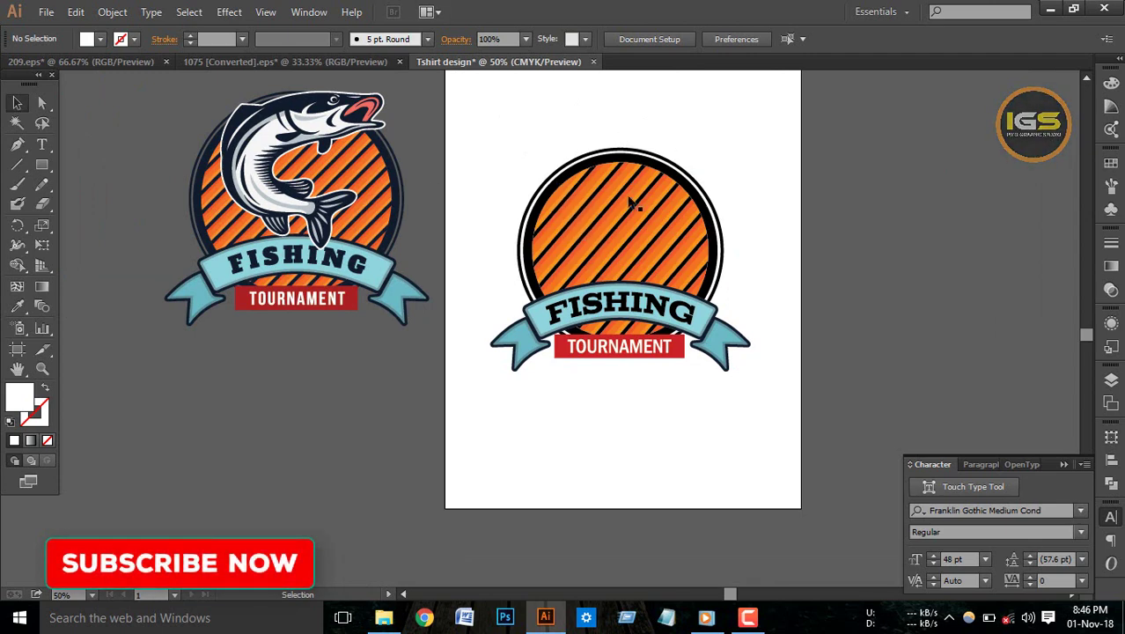
pyautogui.hotkey('ctrl', '+')
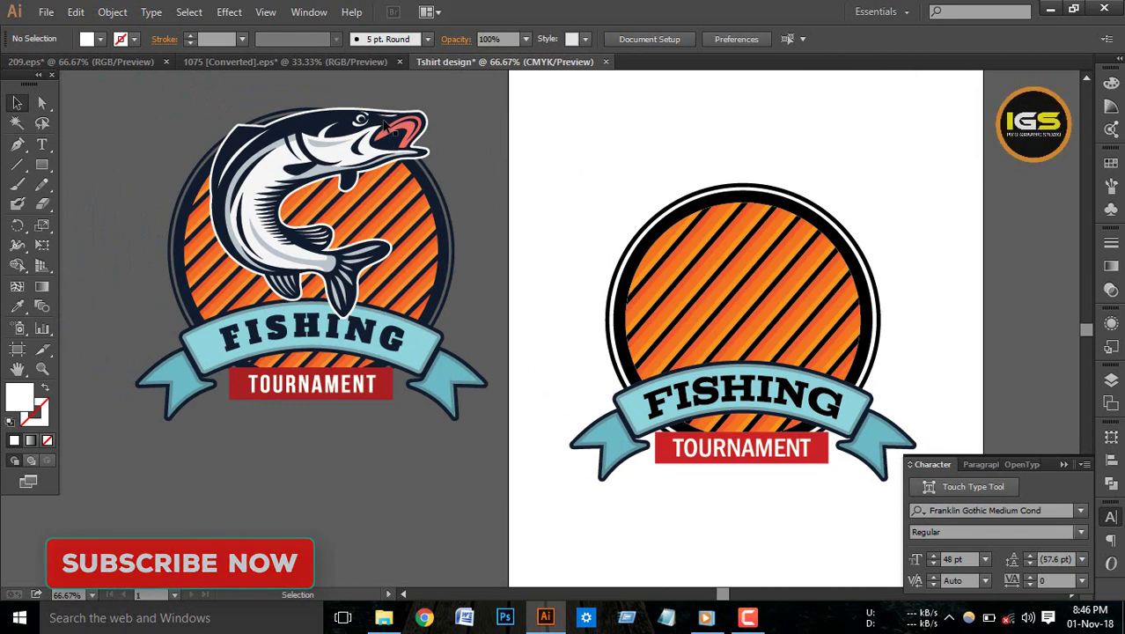
pyautogui.click(384, 128)
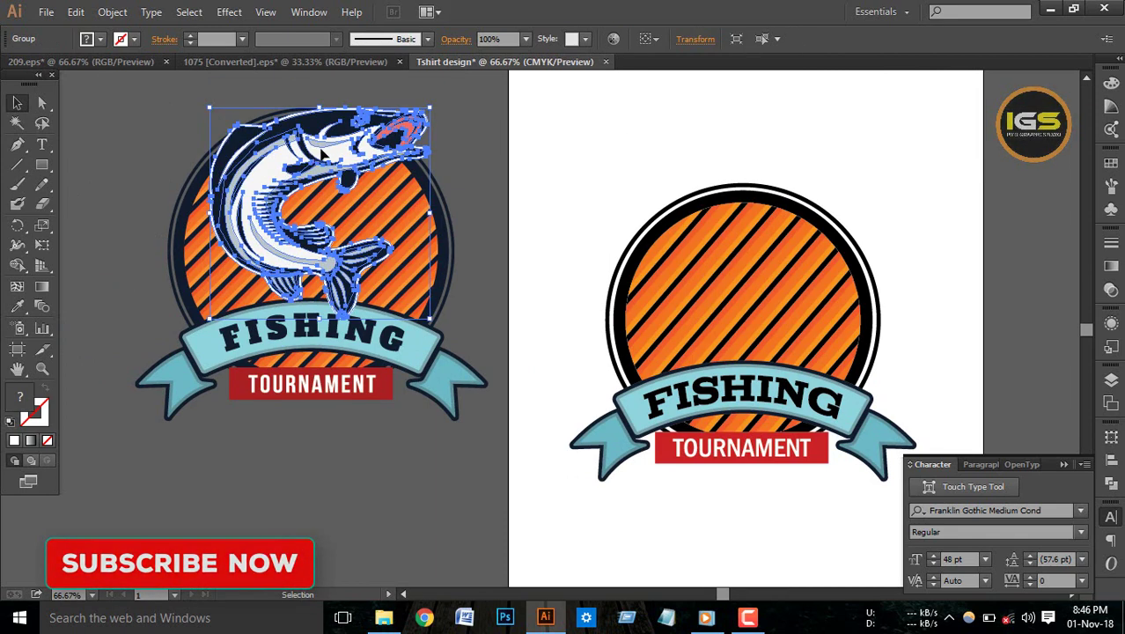
pyautogui.moveTo(323, 155); pyautogui.dragTo(755, 217)
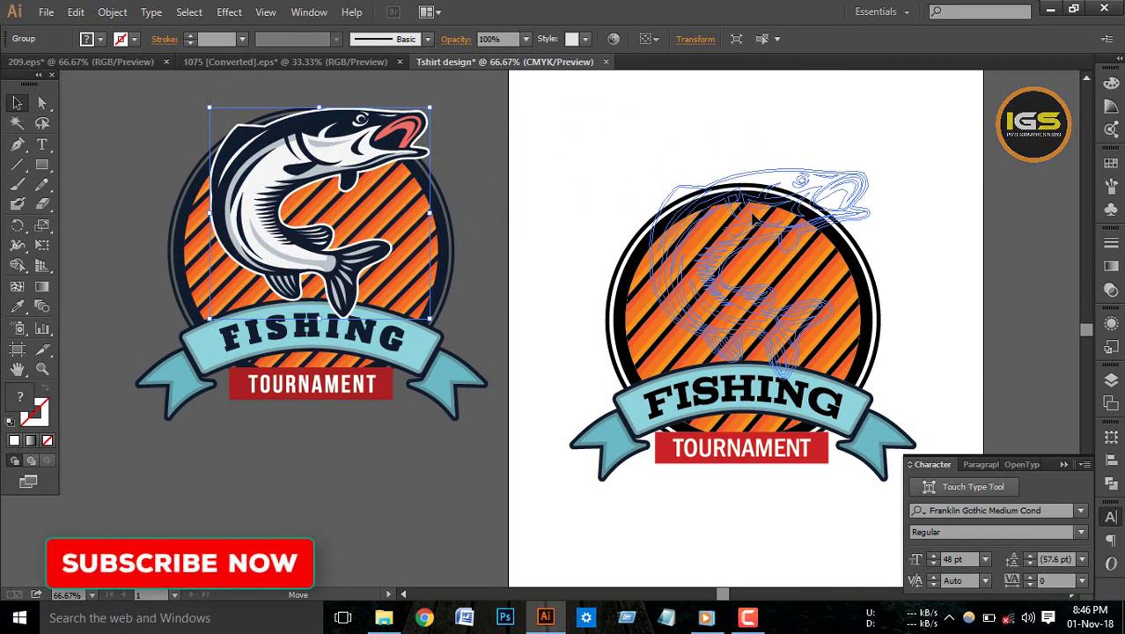
pyautogui.moveTo(754, 217); pyautogui.dragTo(763, 215)
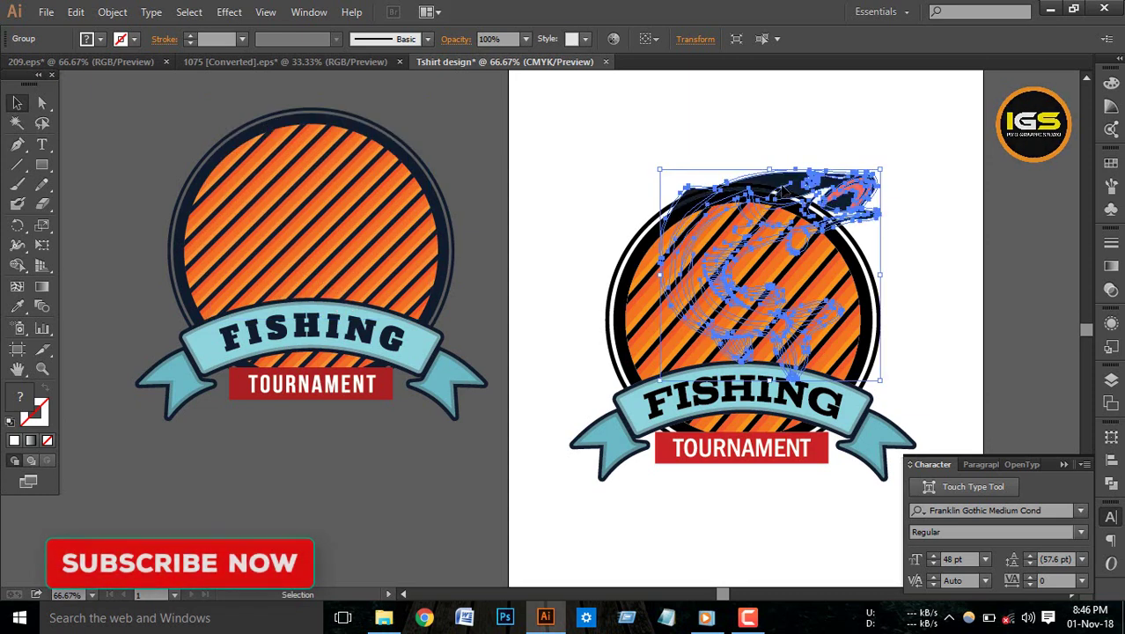
pyautogui.rightClick(782, 187)
pyautogui.moveTo(829, 323)
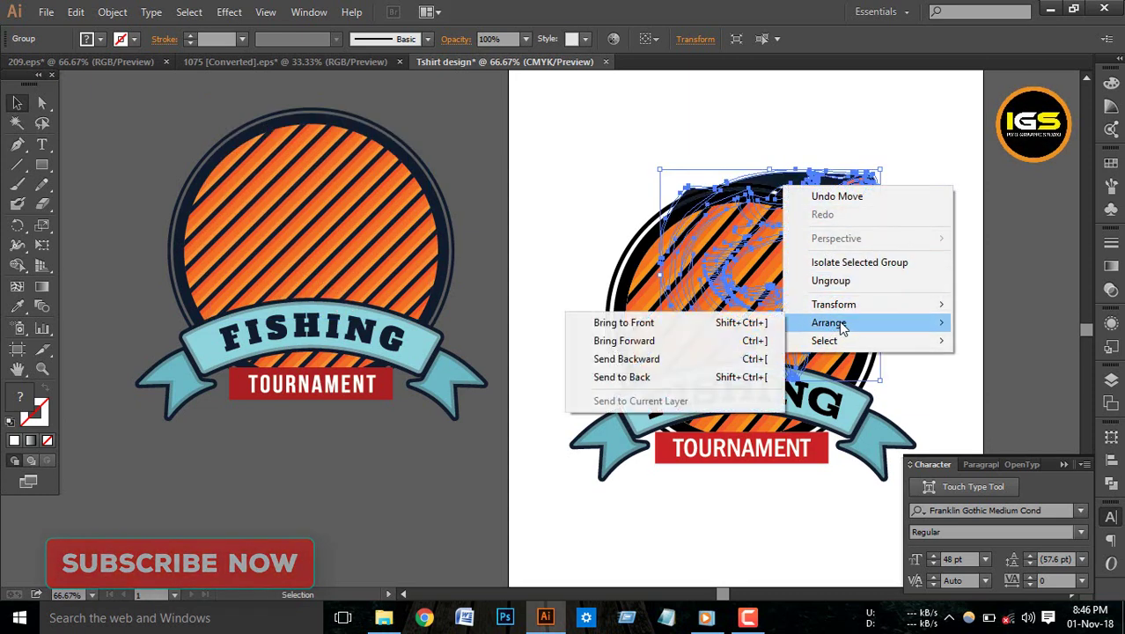
pyautogui.click(681, 322)
pyautogui.click(964, 234)
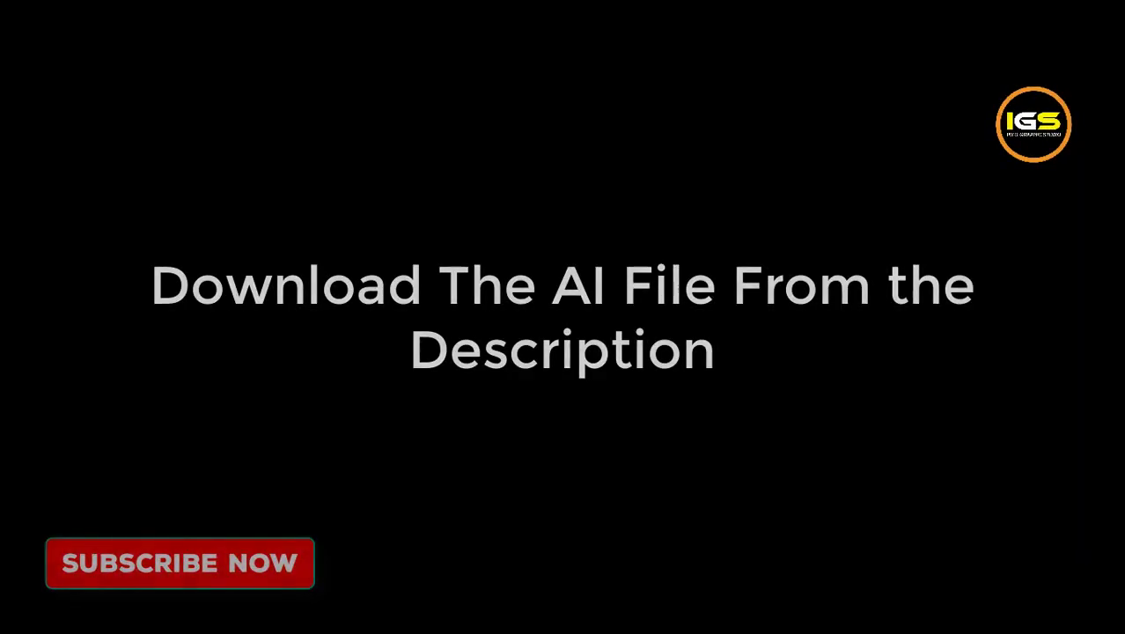
# Select only the fish on the badge and resize it slightly.
pyautogui.scroll(-1, 986, 280)
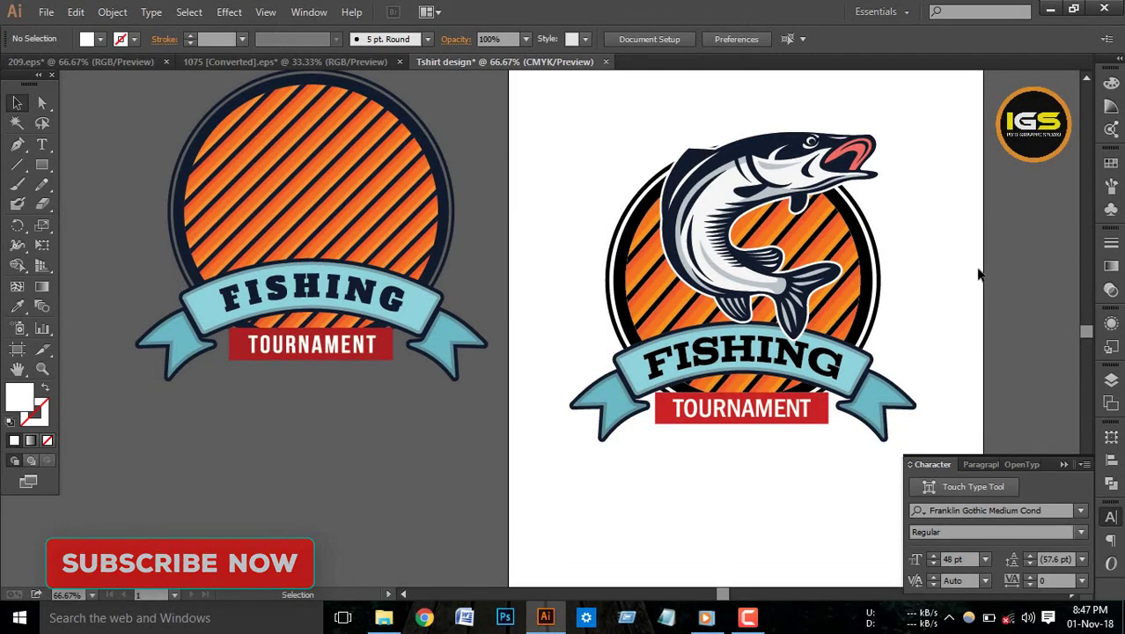
pyautogui.moveTo(399, 400); pyautogui.dragTo(399, 400)
pyautogui.click(390, 402)
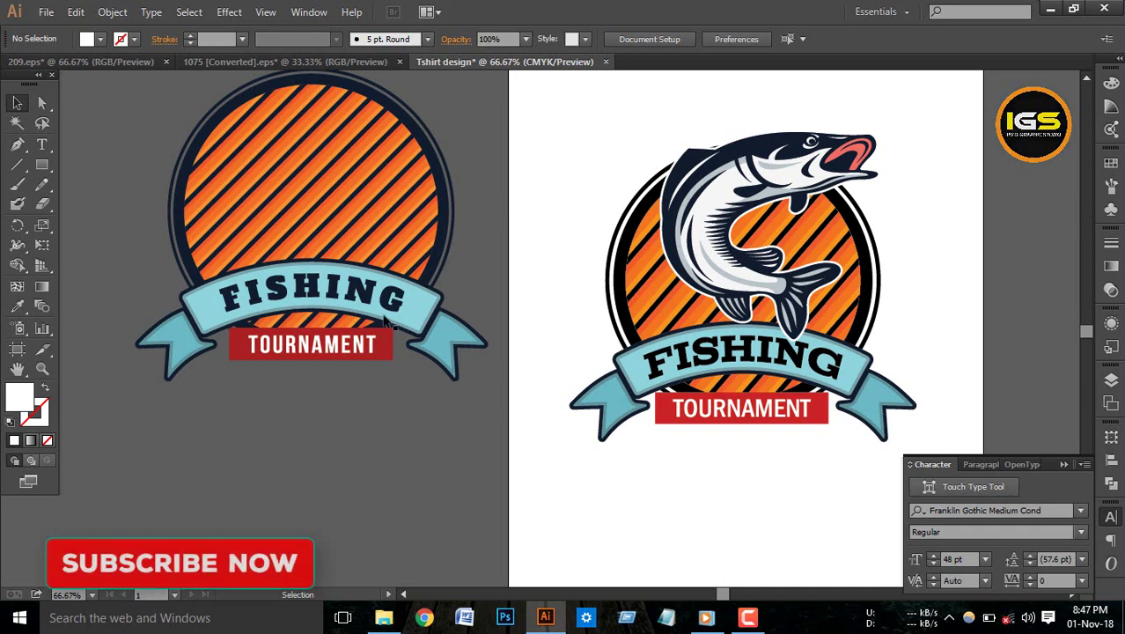
pyautogui.hotkey('ctrl', '-')
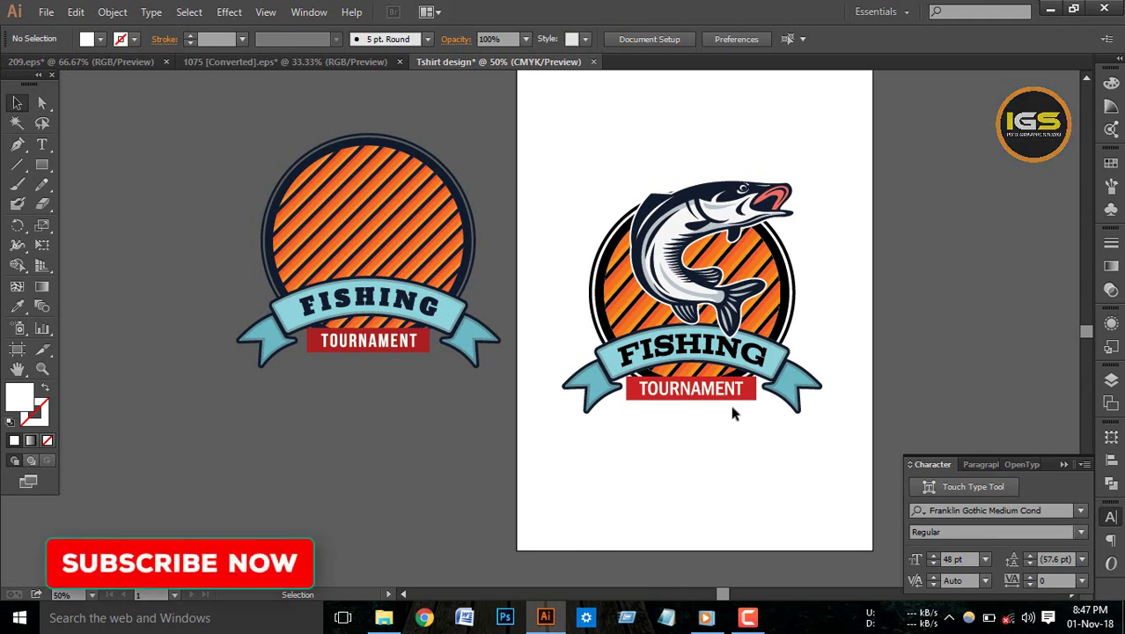
pyautogui.moveTo(550, 327); pyautogui.dragTo(640, 399)
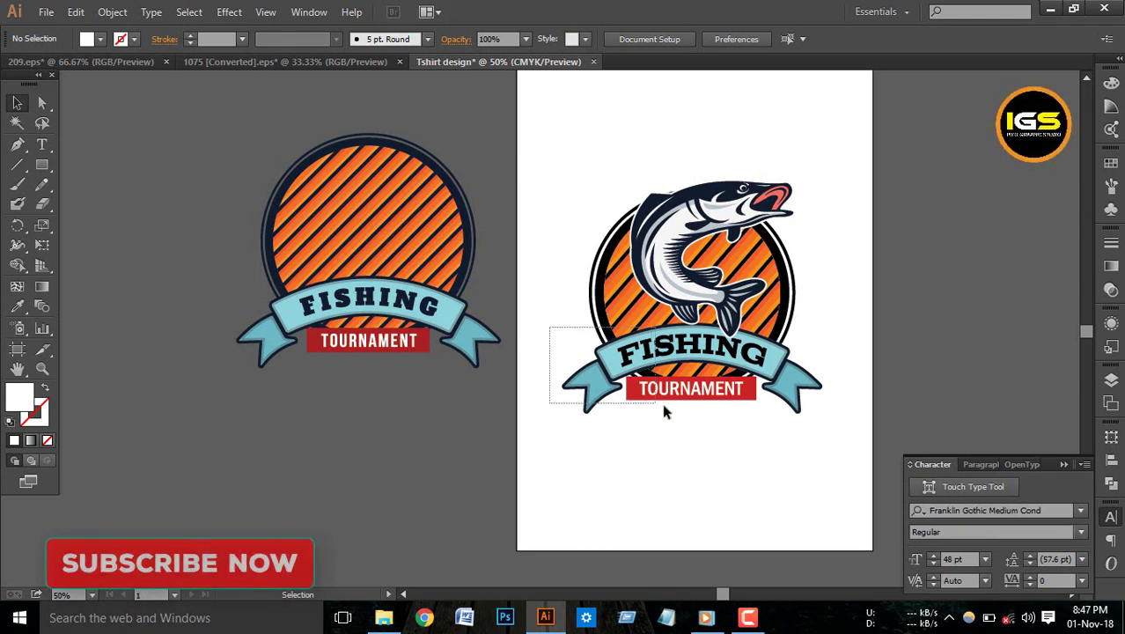
pyautogui.click(800, 249)
pyautogui.click(729, 209)
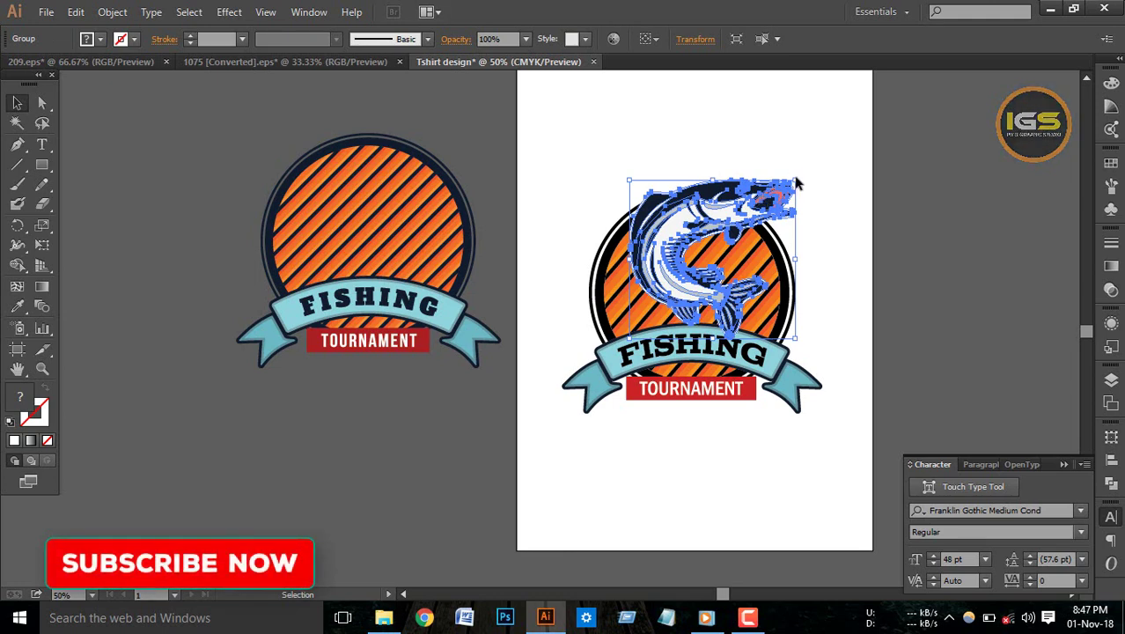
pyautogui.moveTo(797, 183); pyautogui.dragTo(798, 187)
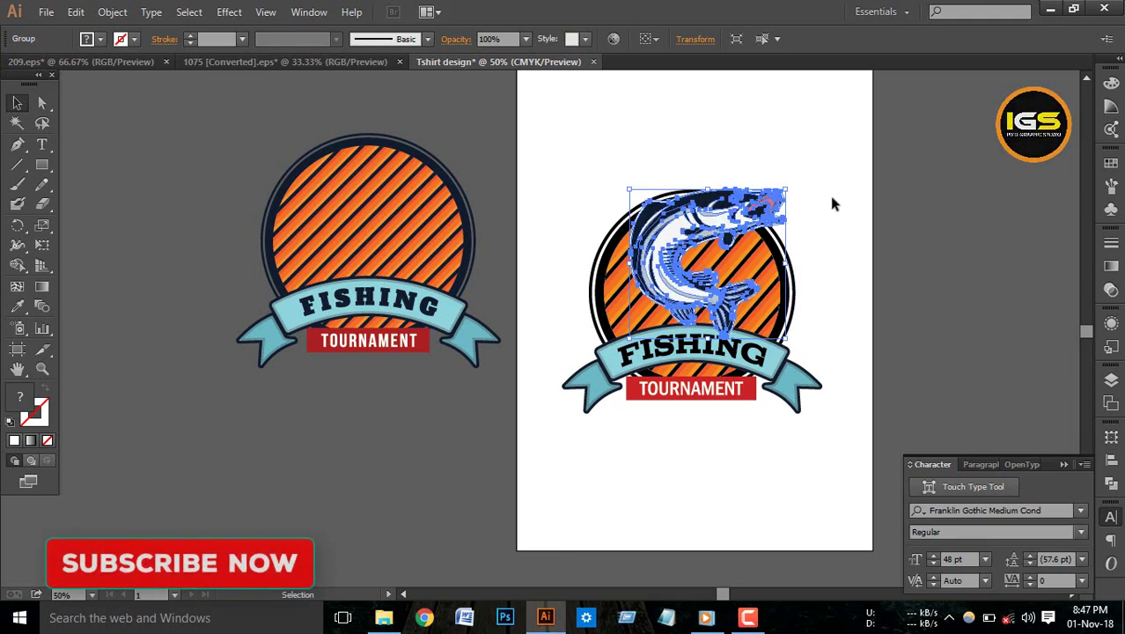
# Shrink the fish a bit more and nudge it down three steps over the circle.
pyautogui.hotkey('ctrl', '=')
pyautogui.click(902, 218)
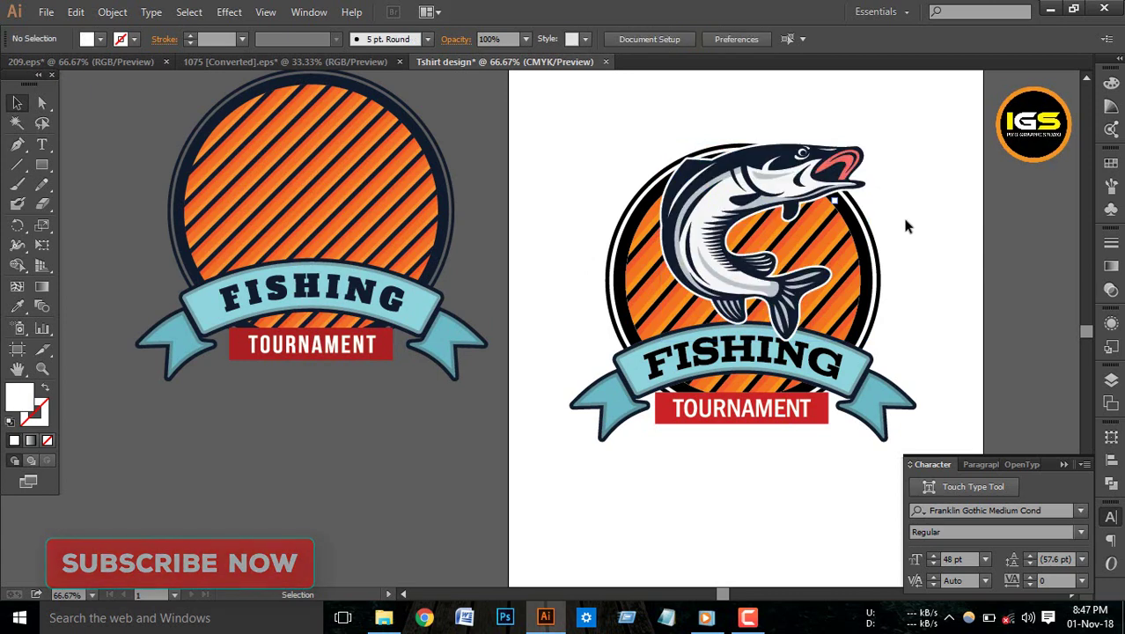
pyautogui.click(840, 177)
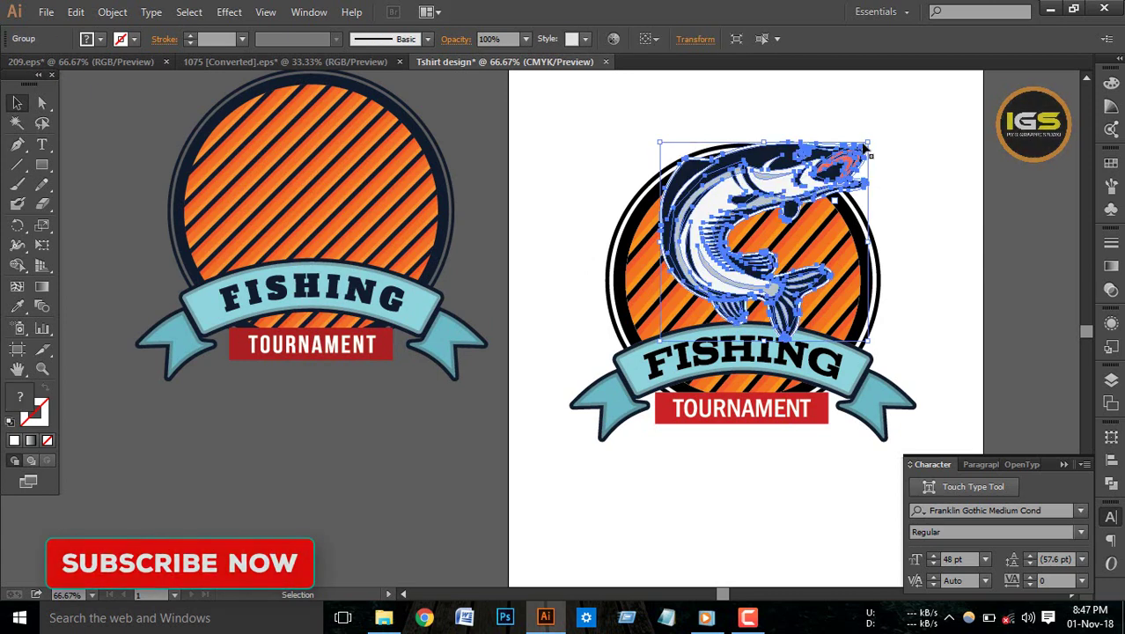
pyautogui.moveTo(869, 142)
pyautogui.mouseDown()
pyautogui.moveTo(892, 135)
pyautogui.moveTo(865, 159)
pyautogui.mouseUp()
pyautogui.click(892, 135)
pyautogui.moveTo(796, 173); pyautogui.dragTo(795, 176)
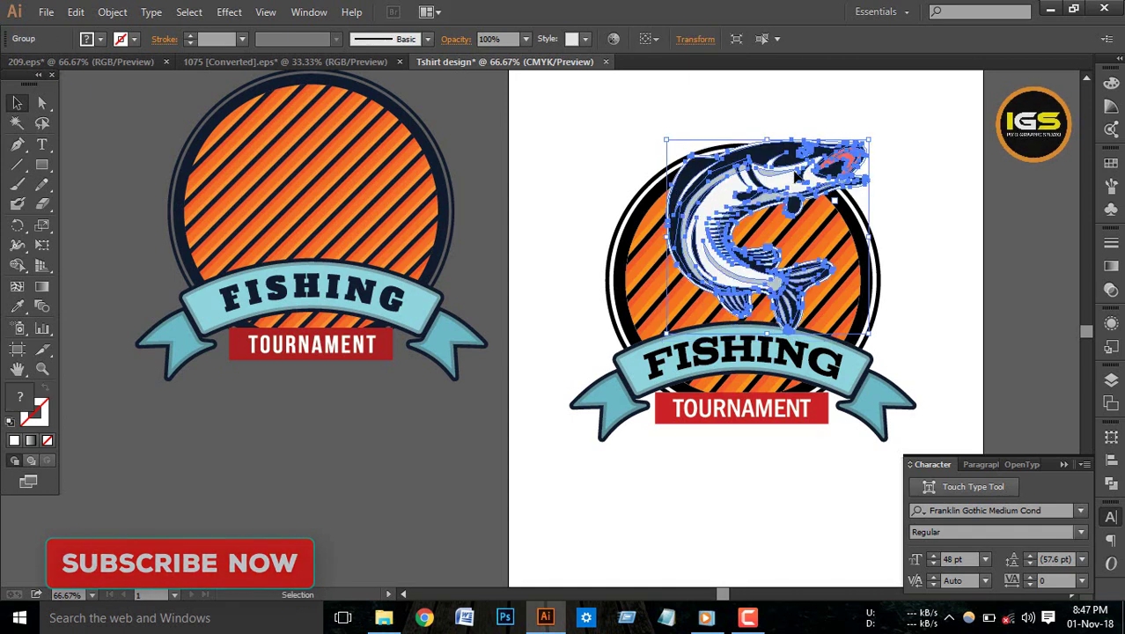
pyautogui.press('Down')
pyautogui.press('Down')
pyautogui.press('Down')
pyautogui.press('Down')
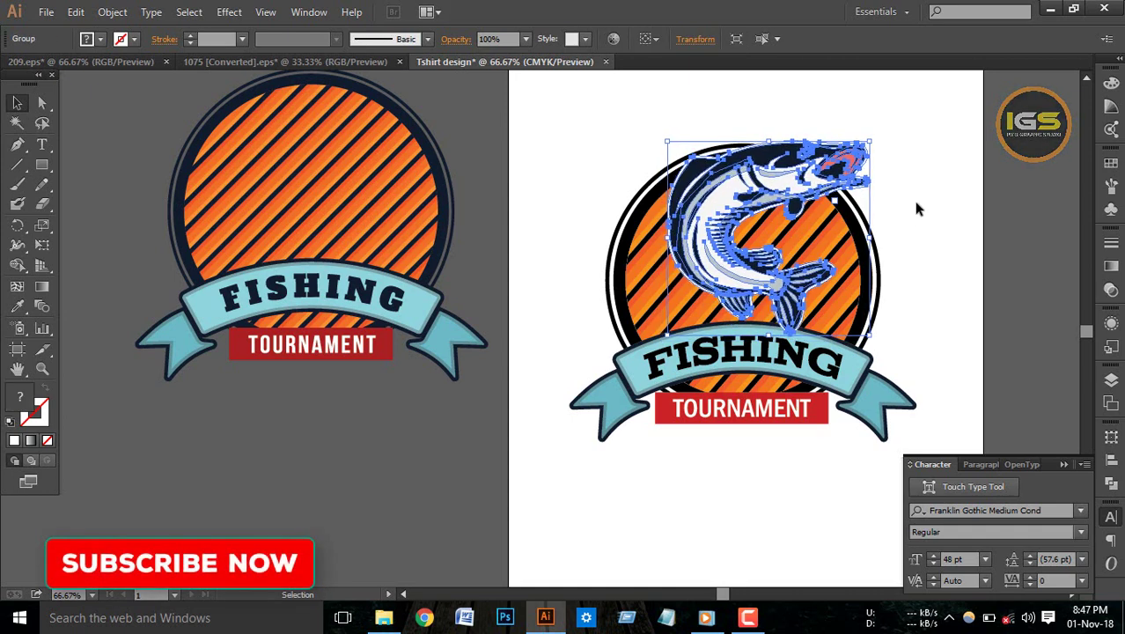
pyautogui.press('Down')
pyautogui.press('Down')
pyautogui.press('Down')
pyautogui.press('Down')
pyautogui.press('Down')
pyautogui.press('Down')
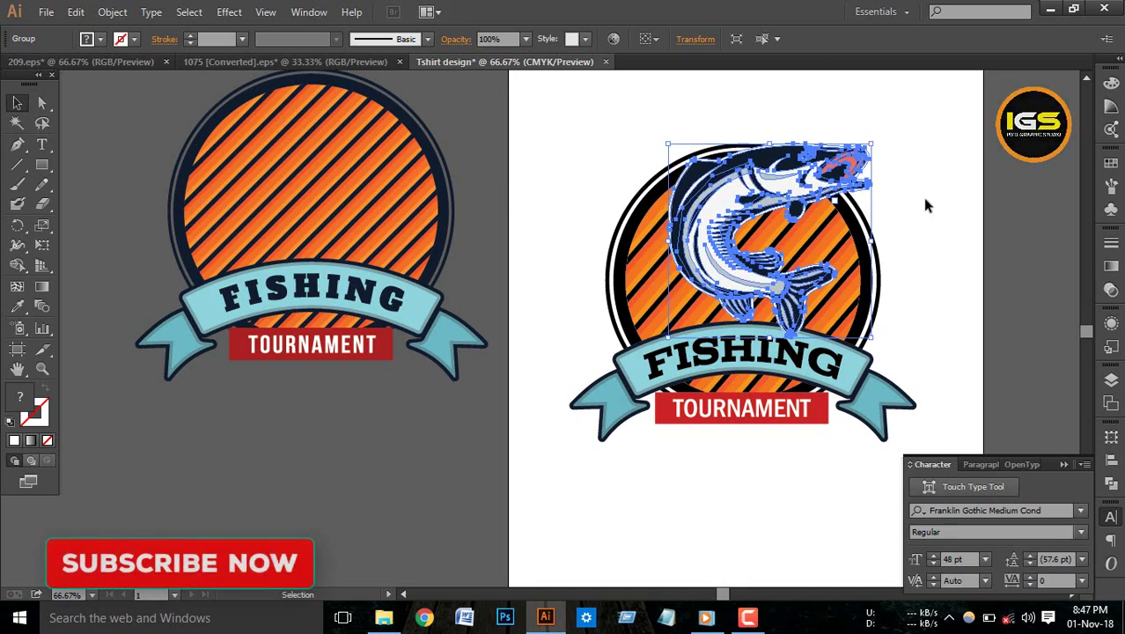
pyautogui.press('Down')
pyautogui.press('Down')
pyautogui.click(933, 203)
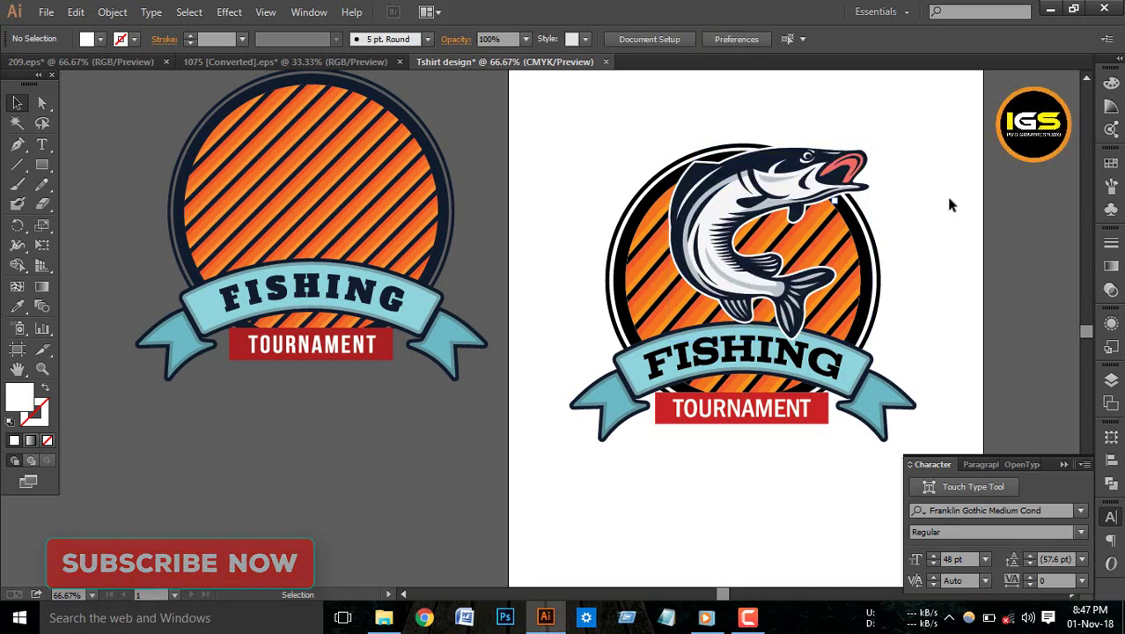
# Stretch the ribbon group slightly taller and lift the FISHING lettering a little.
pyautogui.scroll(-1, 942, 195)
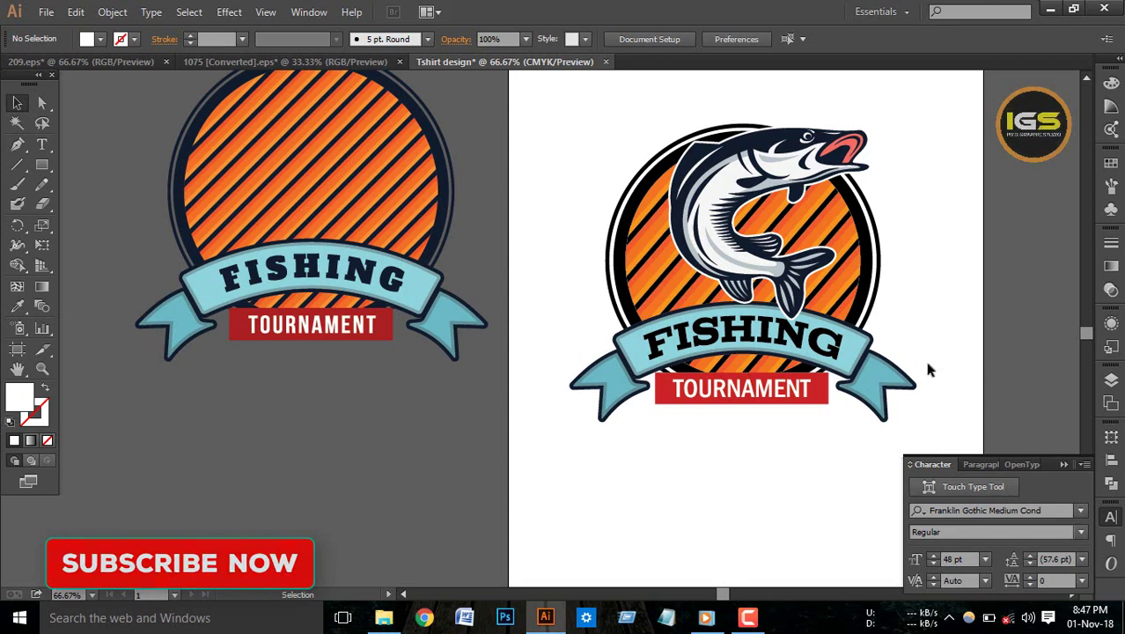
pyautogui.click(872, 389)
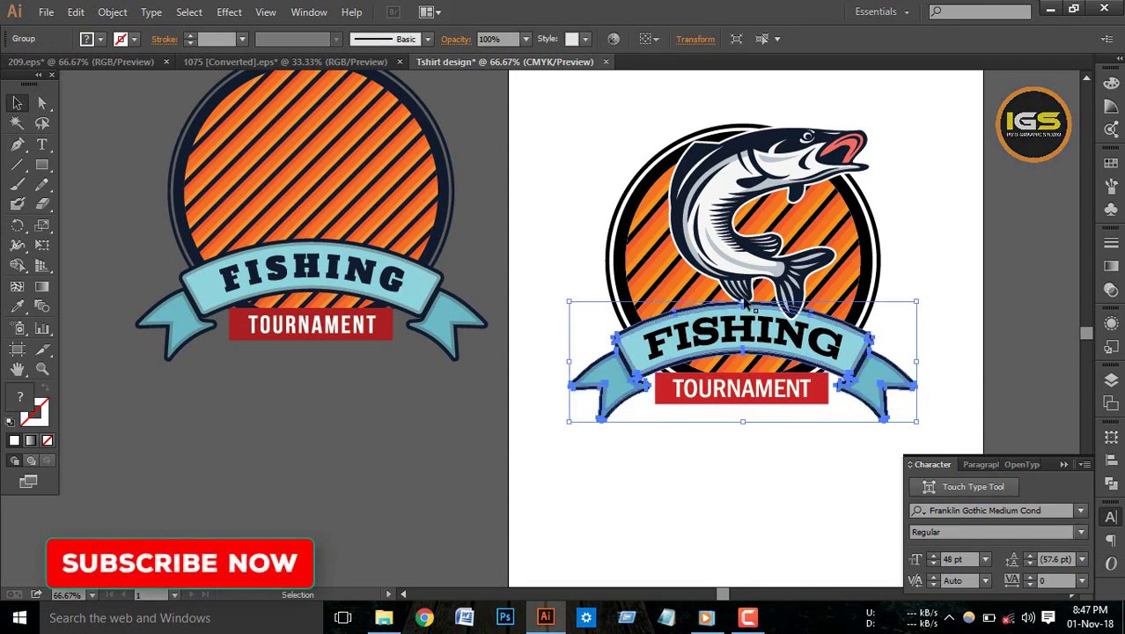
pyautogui.moveTo(744, 302); pyautogui.dragTo(744, 297)
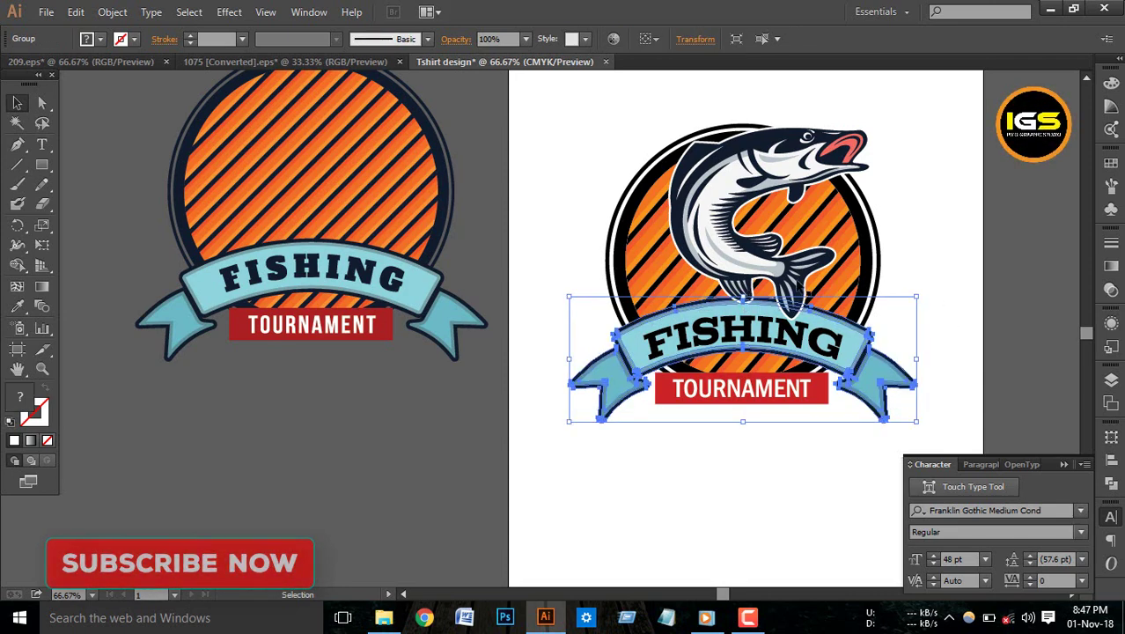
pyautogui.click(935, 210)
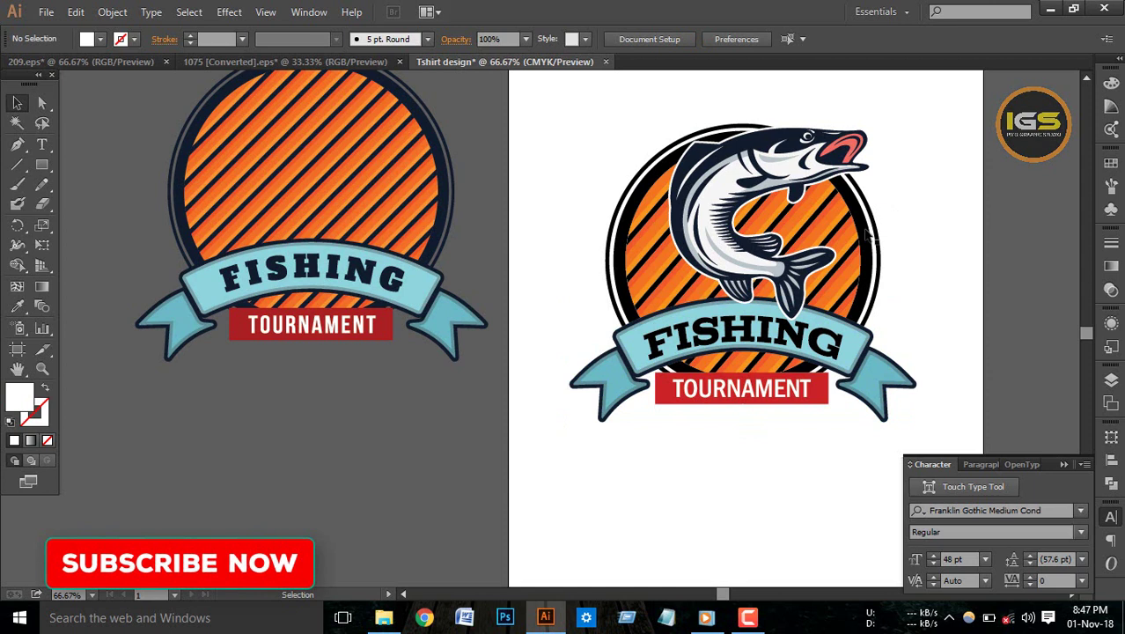
pyautogui.click(792, 338)
pyautogui.moveTo(792, 338); pyautogui.dragTo(793, 333)
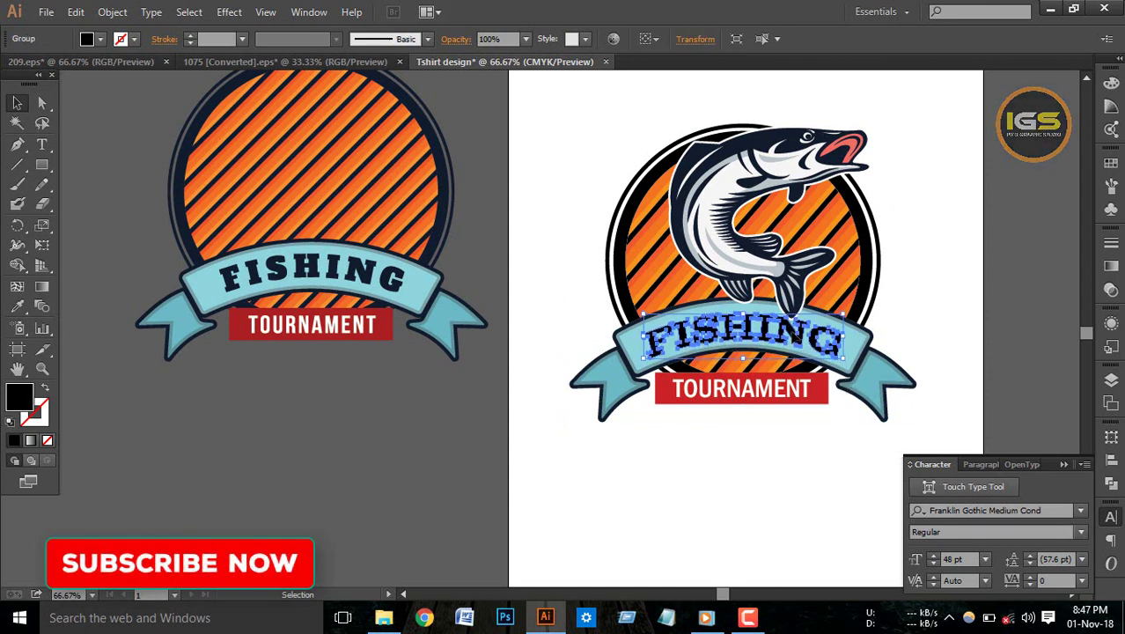
pyautogui.click(977, 286)
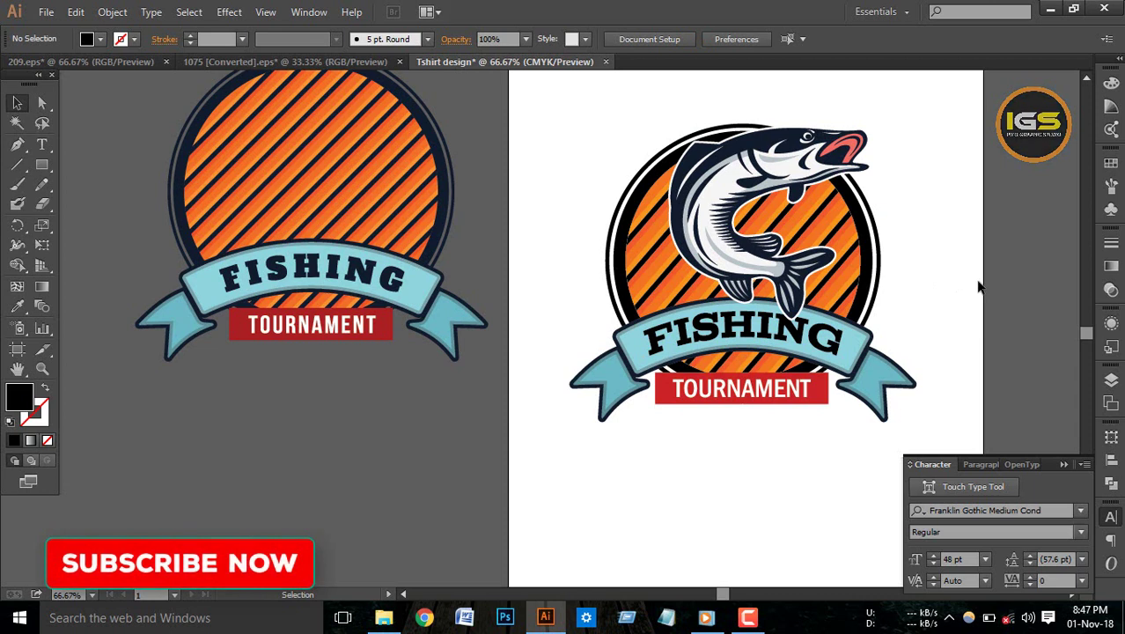
# Reposition the TOURNAMENT label neatly on the red banner.
pyautogui.click(801, 398)
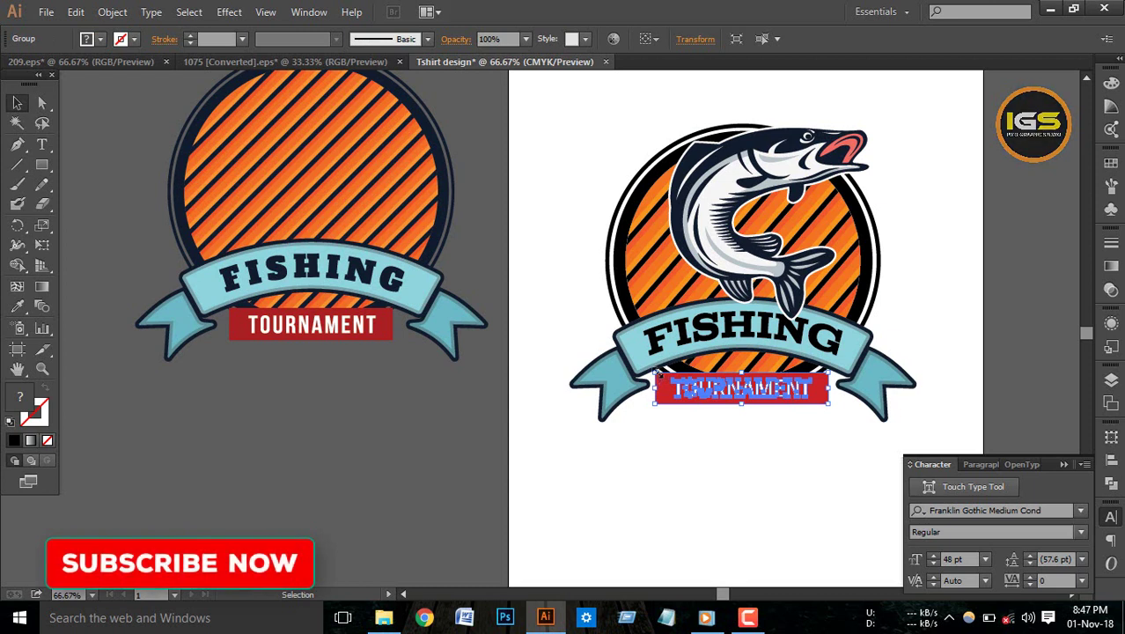
pyautogui.moveTo(658, 374); pyautogui.dragTo(653, 370)
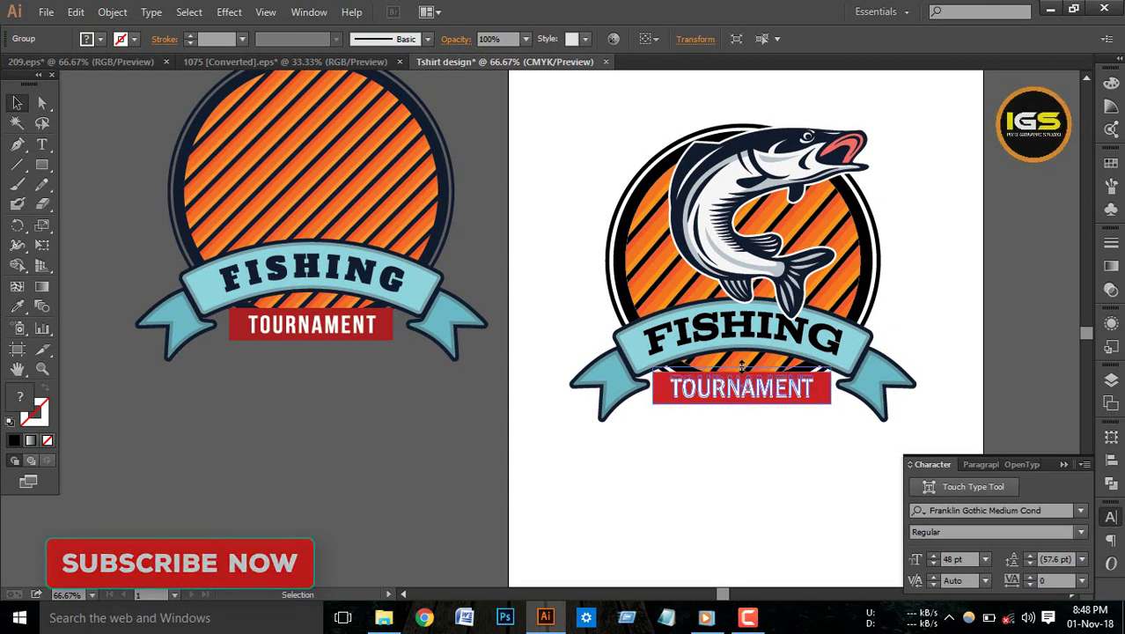
pyautogui.moveTo(742, 365); pyautogui.dragTo(772, 430)
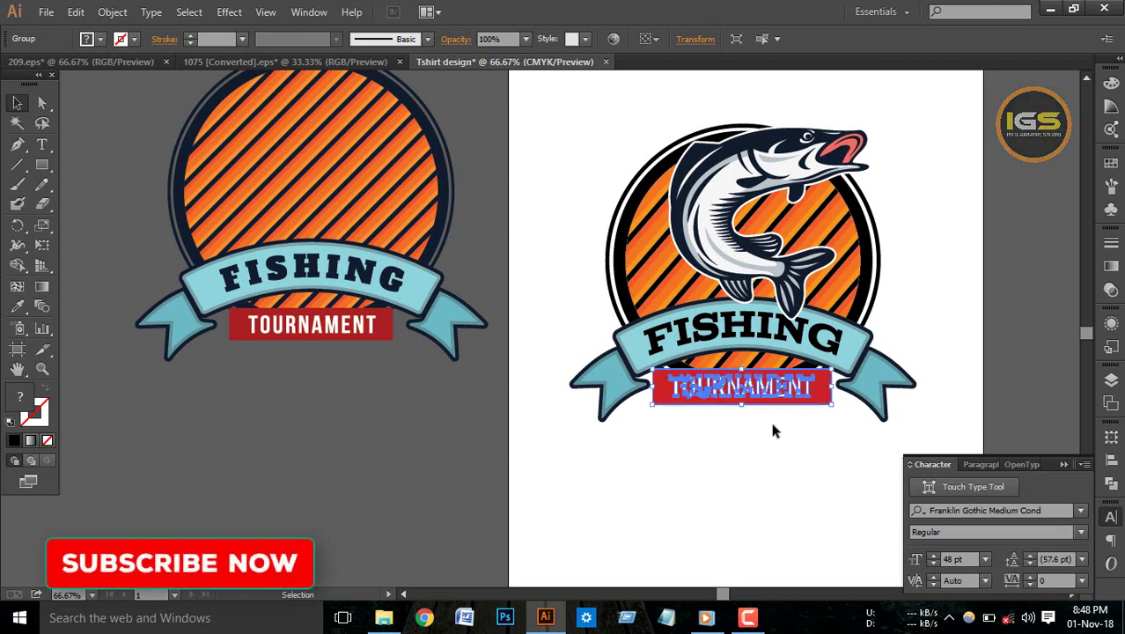
pyautogui.click(772, 426)
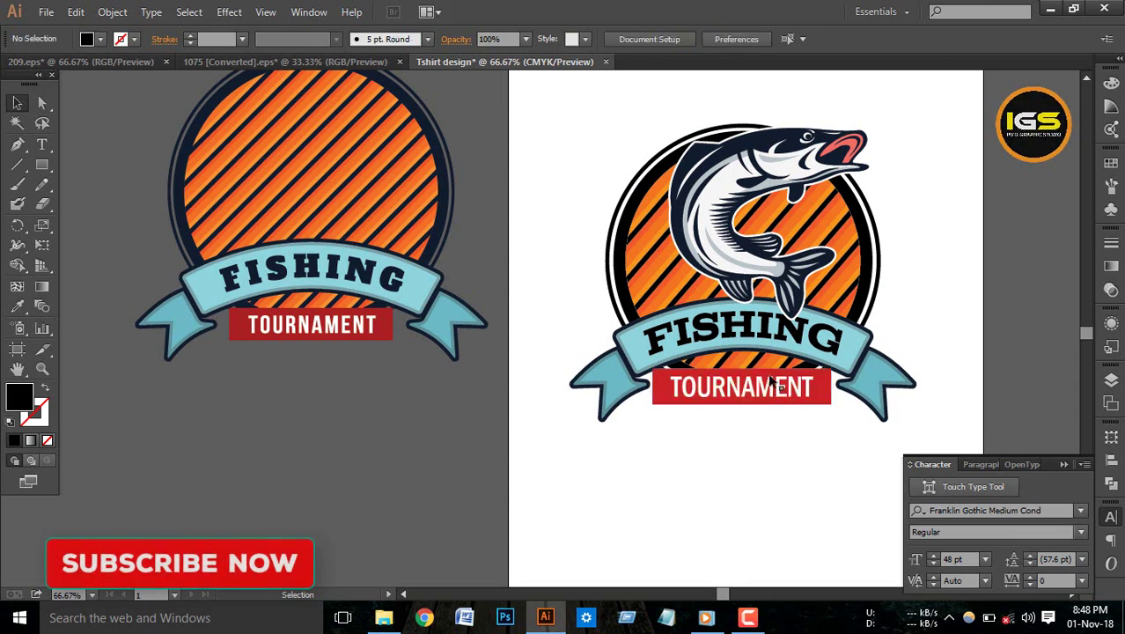
pyautogui.click(755, 380)
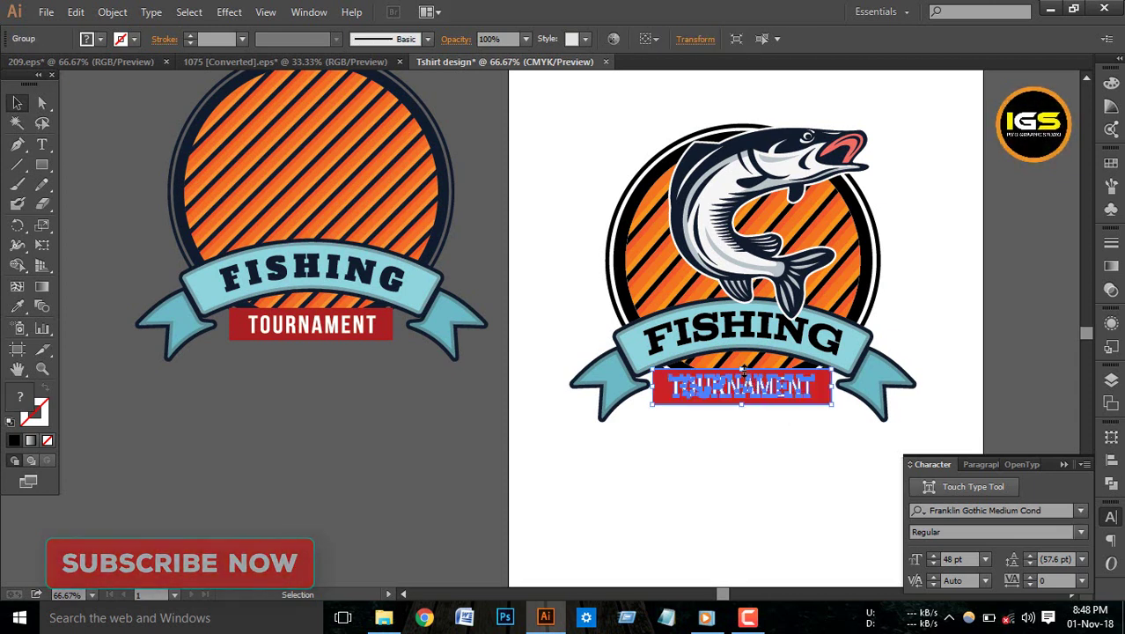
pyautogui.moveTo(744, 370); pyautogui.dragTo(744, 372)
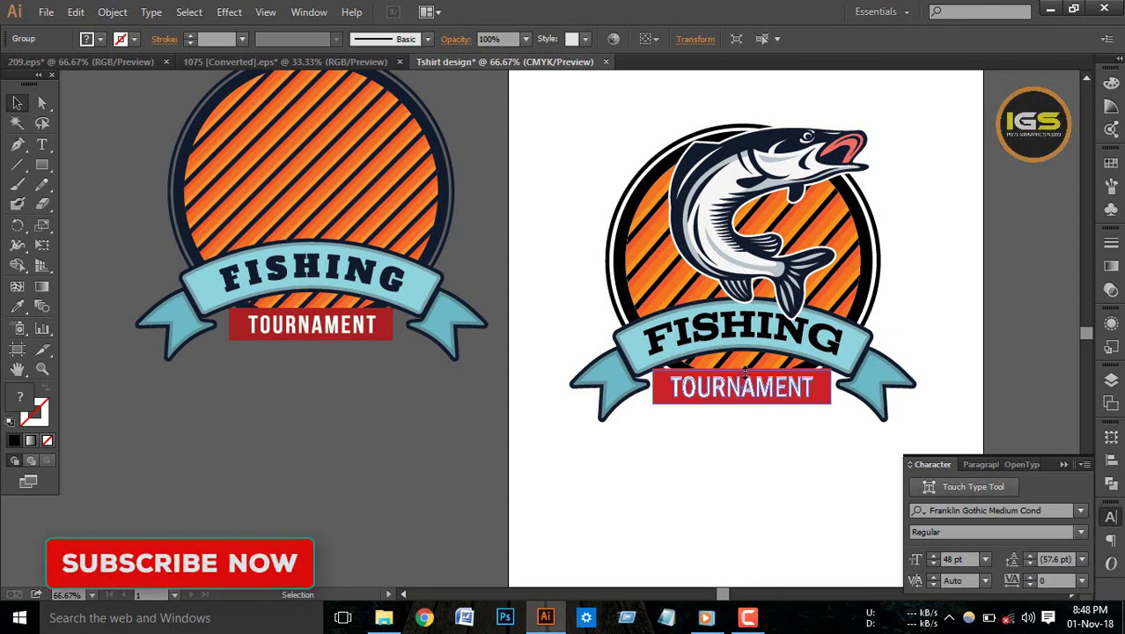
pyautogui.click(791, 442)
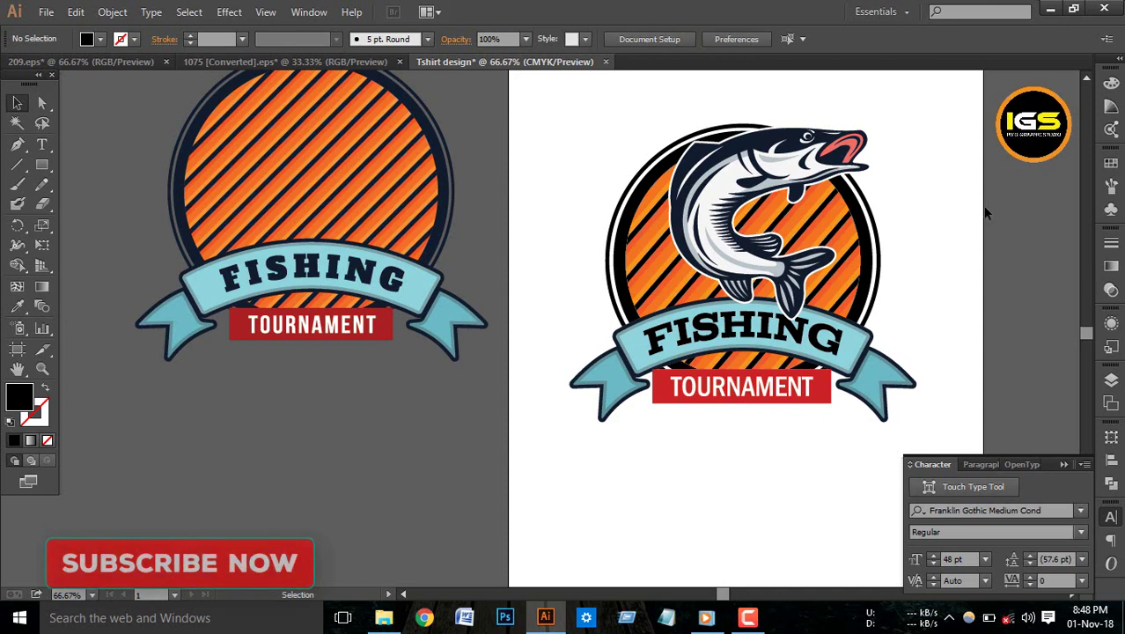
pyautogui.hotkey('ctrl', '-')
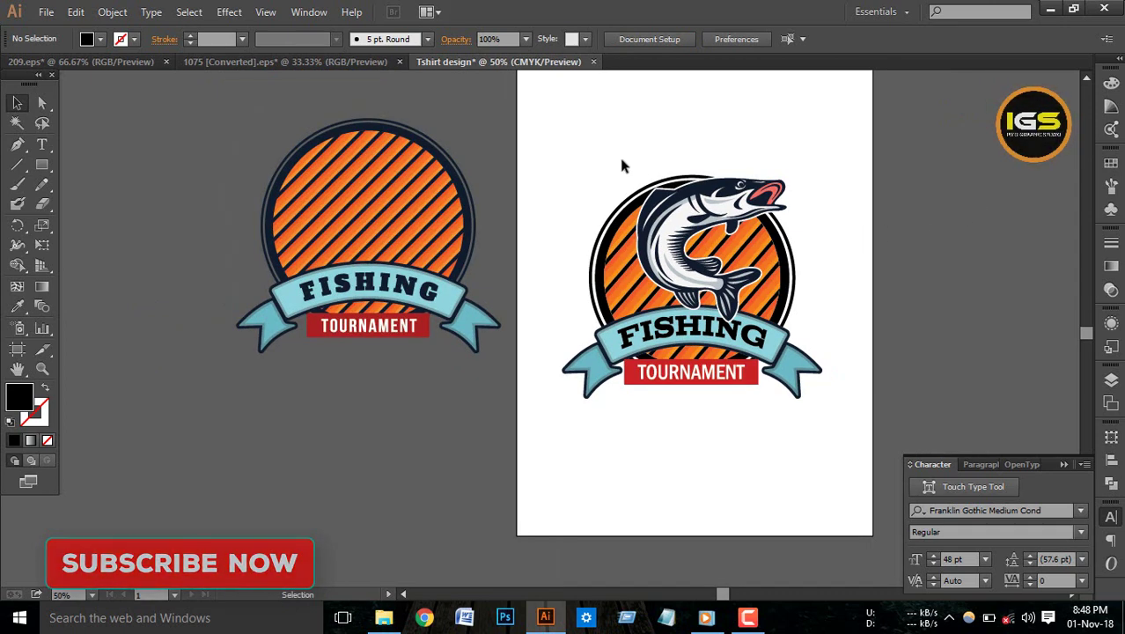
# Group all the artboard badge parts and delete the reference badge on the pasteboard.
pyautogui.moveTo(621, 165); pyautogui.dragTo(805, 467)
pyautogui.rightClick(685, 256)
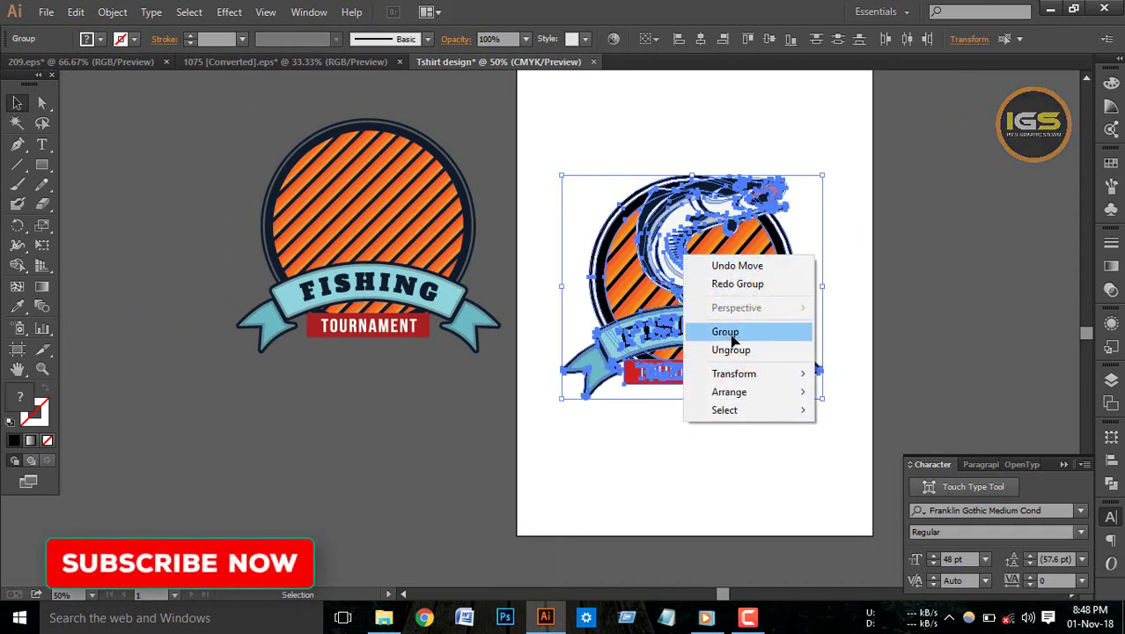
pyautogui.click(727, 332)
pyautogui.click(484, 408)
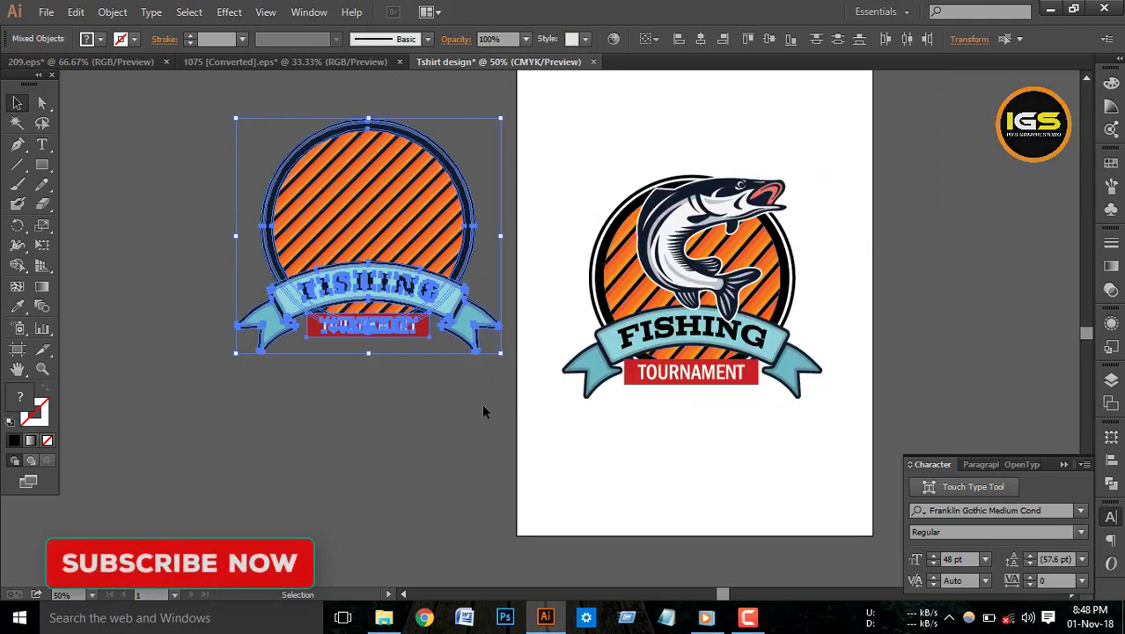
pyautogui.press('Delete')
# Move the grouped badge higher up the Tshirt design artboard.
pyautogui.hotkey('ctrl', '+')
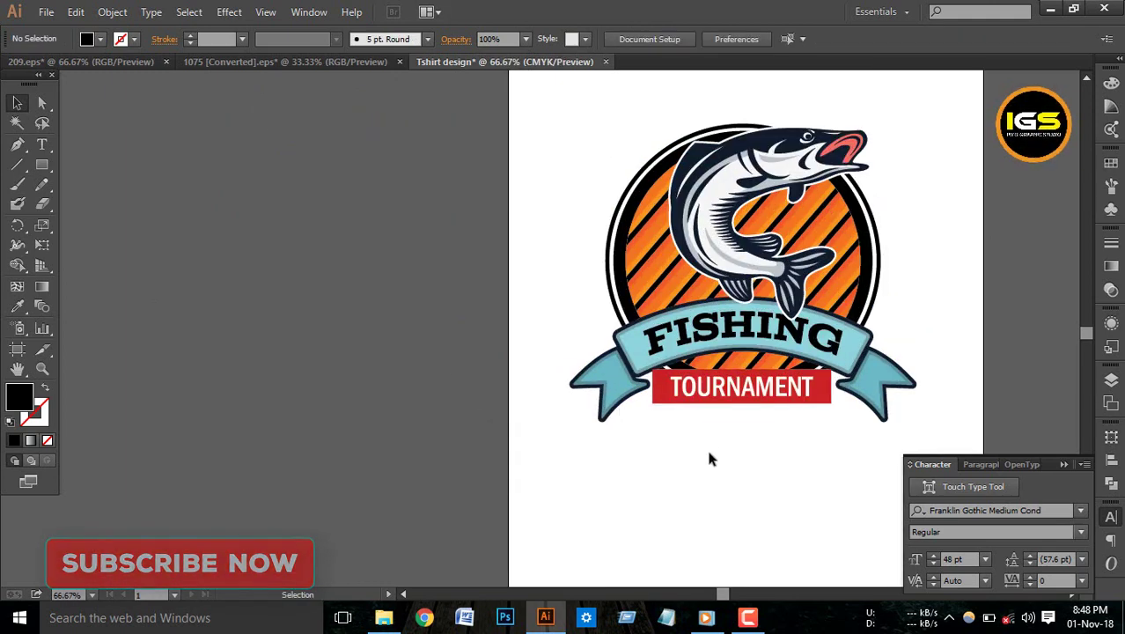
pyautogui.moveTo(706, 447); pyautogui.dragTo(528, 480)
pyautogui.moveTo(366, 171); pyautogui.dragTo(667, 407)
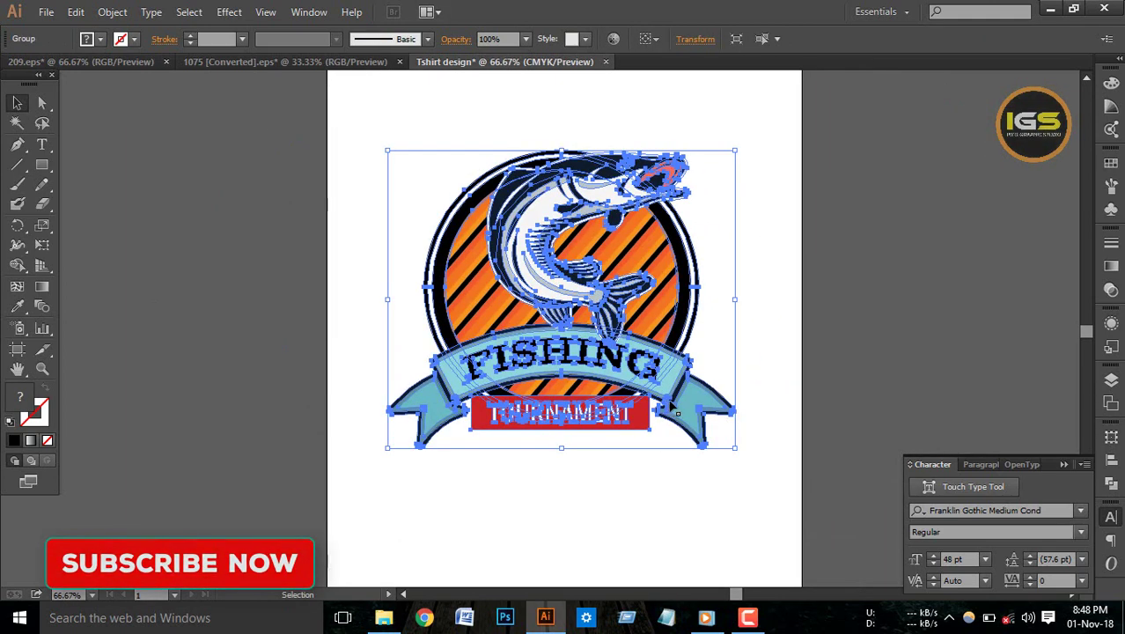
pyautogui.hotkey('ctrl', '-')
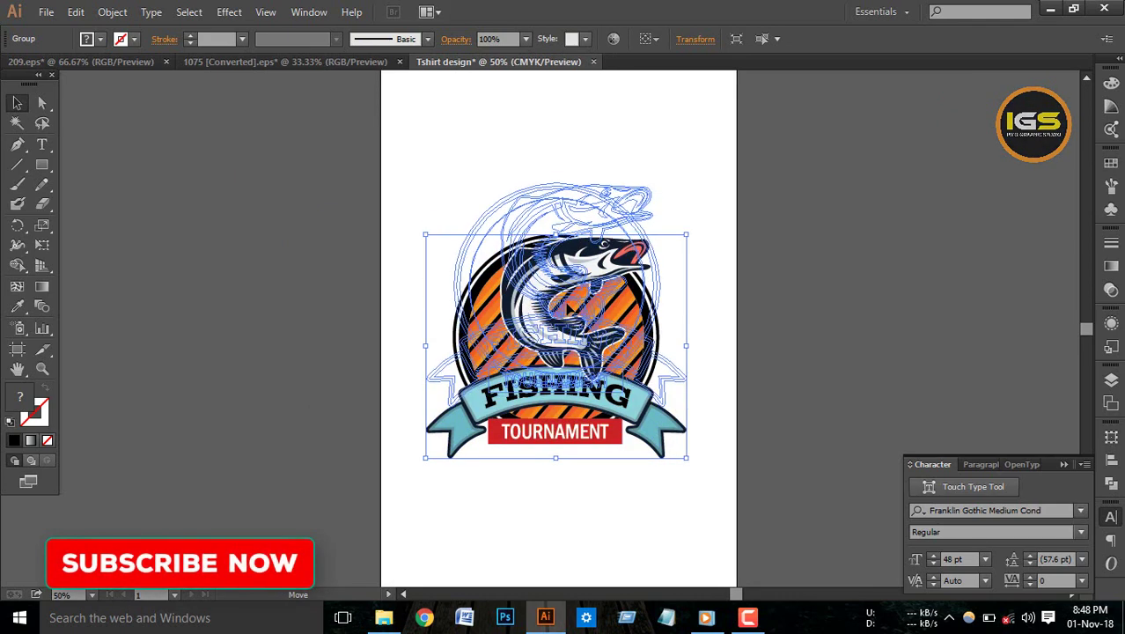
pyautogui.moveTo(584, 347); pyautogui.dragTo(584, 295)
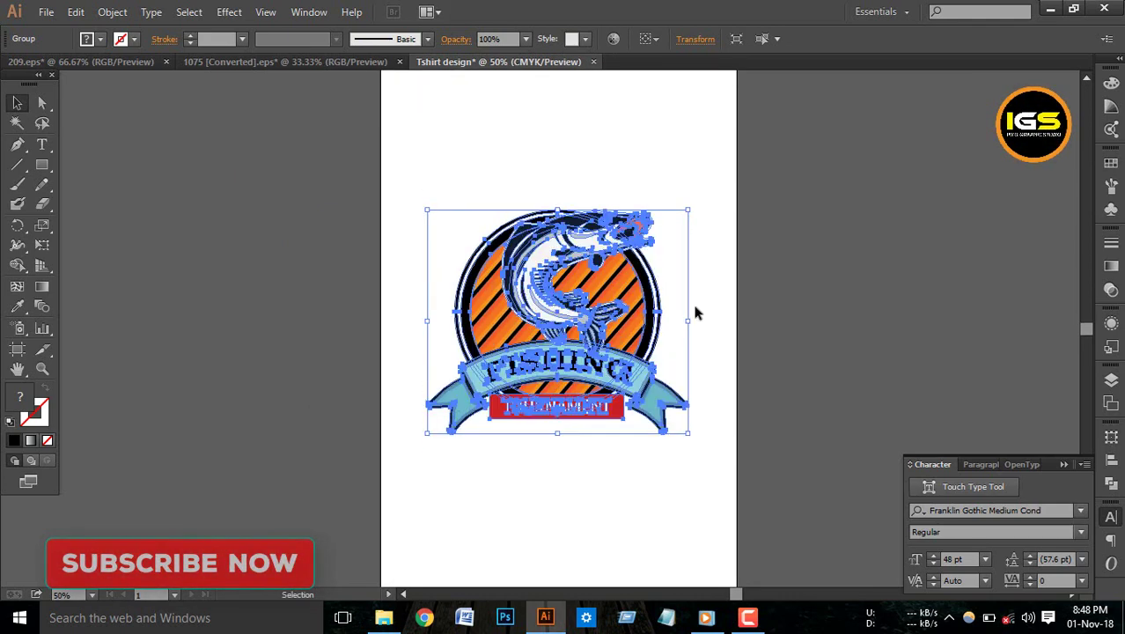
pyautogui.click(715, 312)
pyautogui.scroll(2, 715, 314)
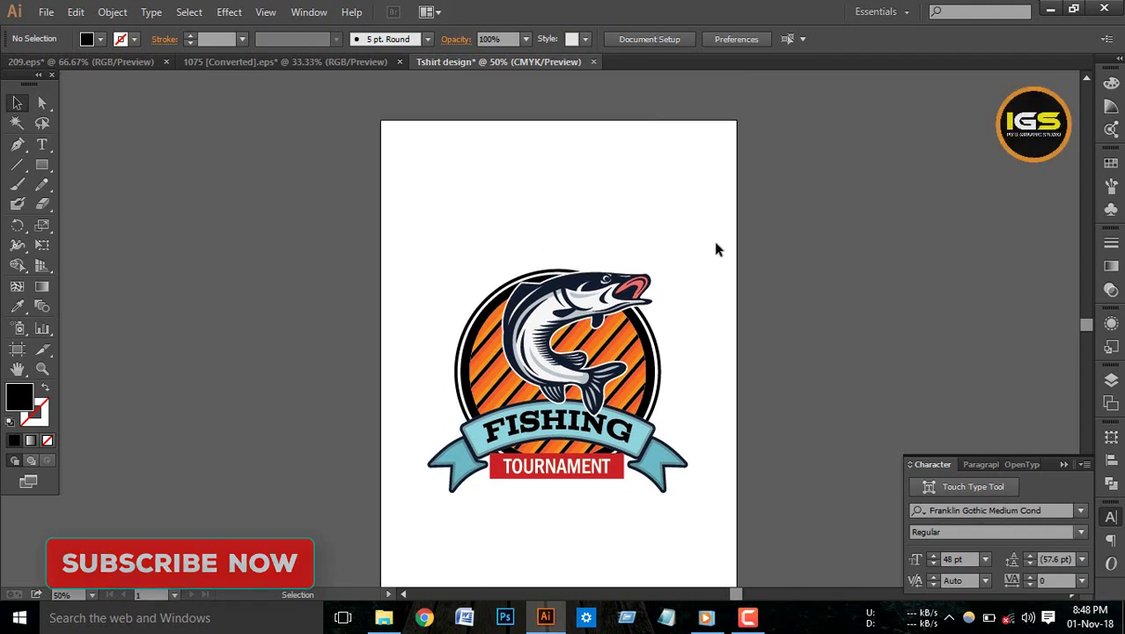
pyautogui.scroll(-1, 715, 246)
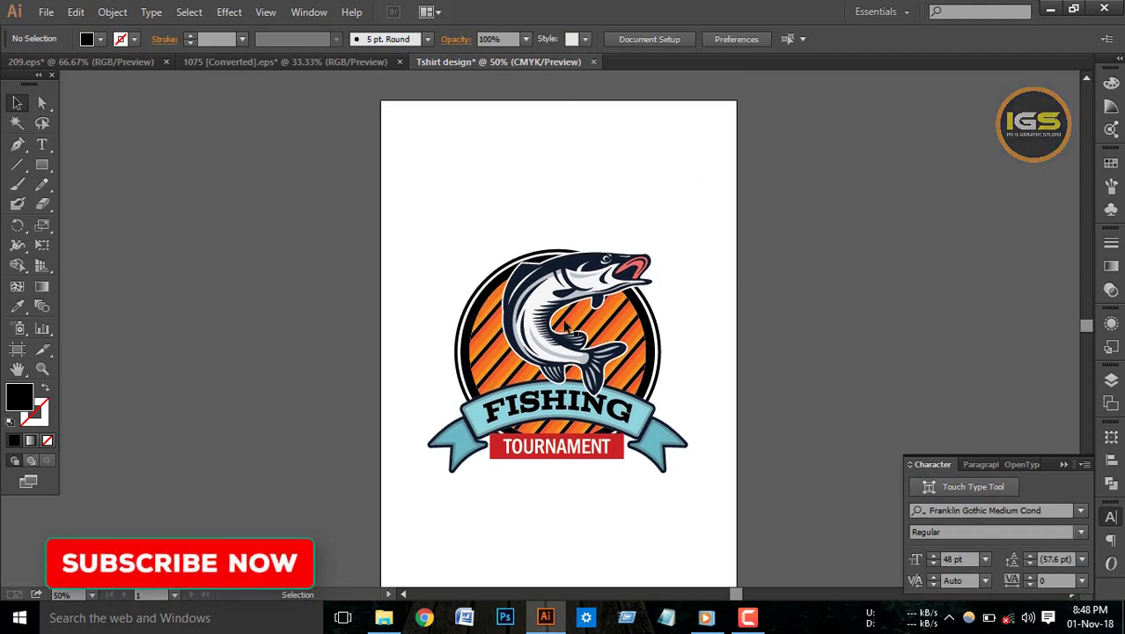
# Export the badge to the Desktop as 'Tshirt design.png' in PNG format.
pyautogui.click(46, 13)
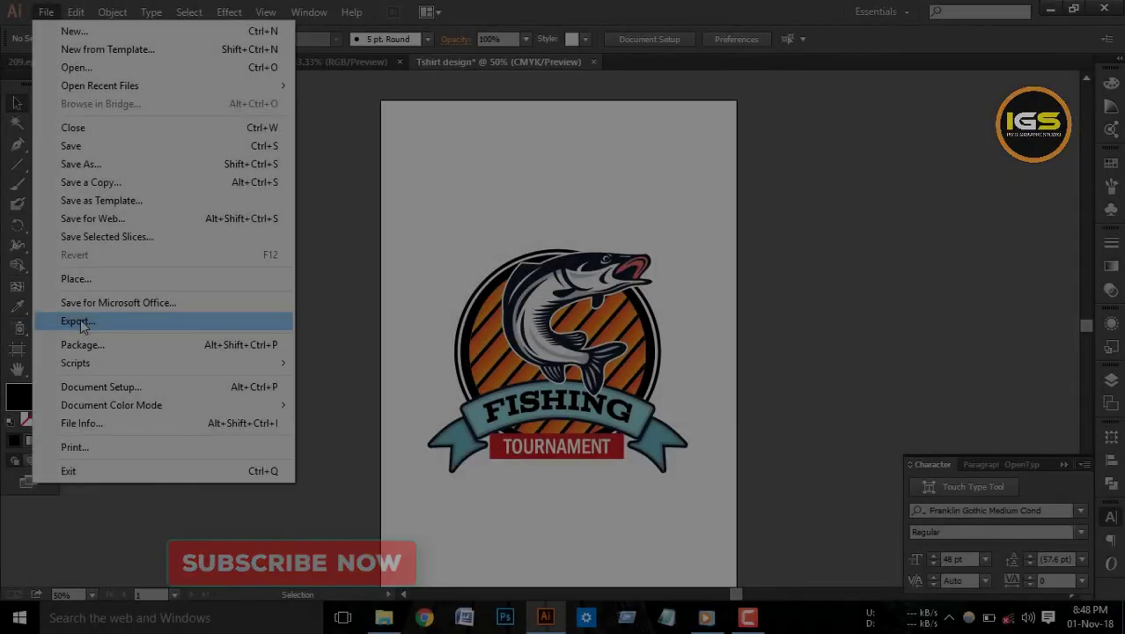
pyautogui.click(80, 319)
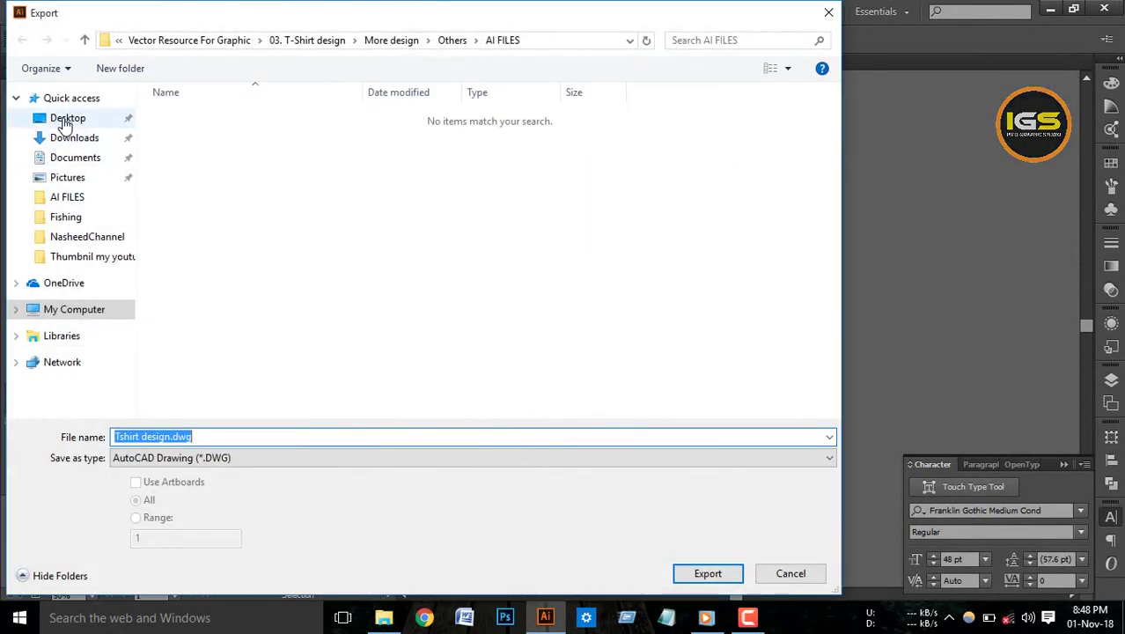
pyautogui.click(63, 118)
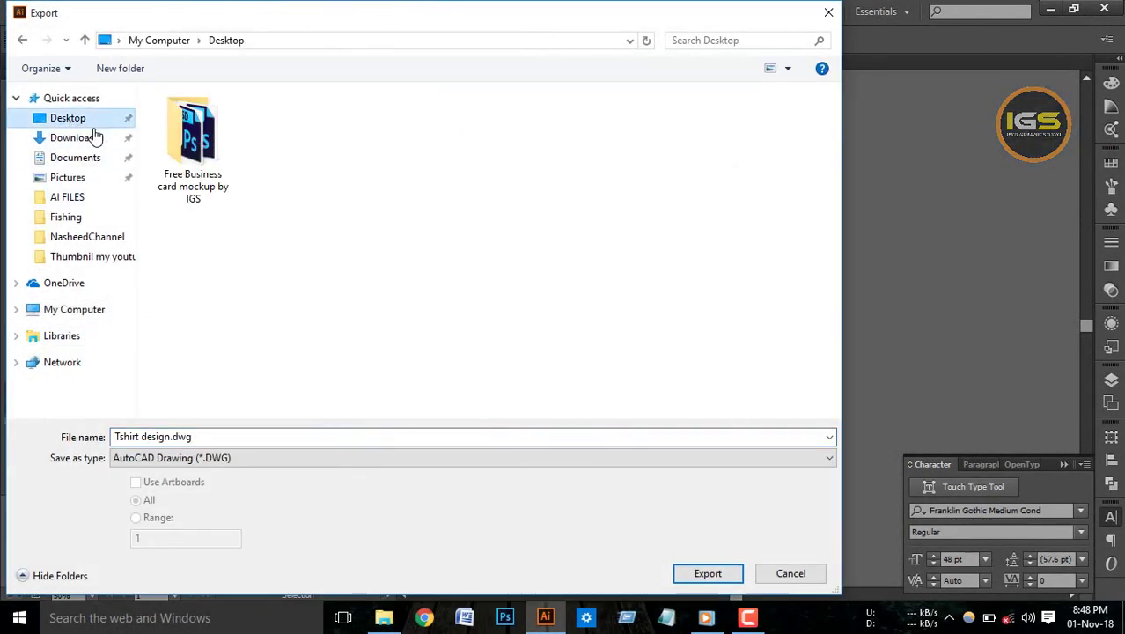
pyautogui.click(240, 459)
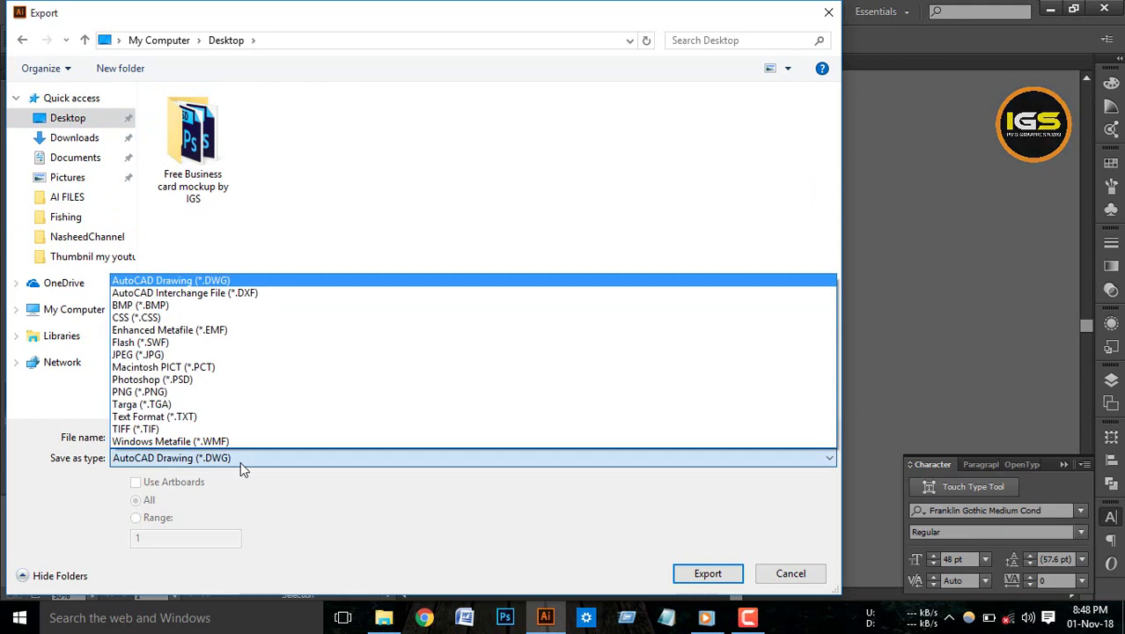
pyautogui.click(141, 391)
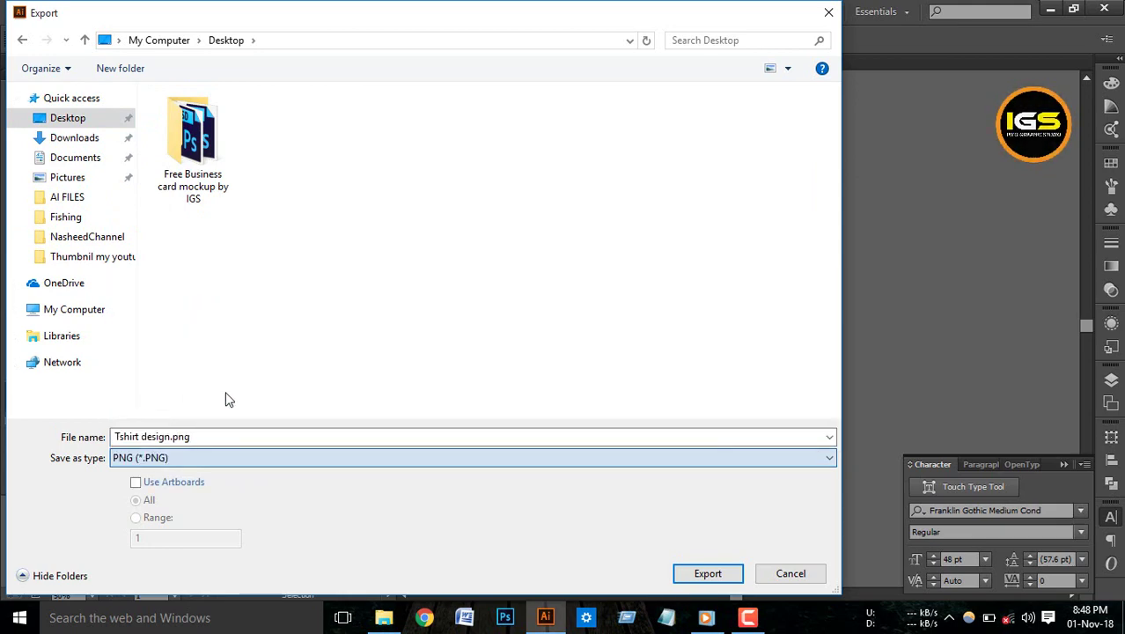
pyautogui.click(693, 573)
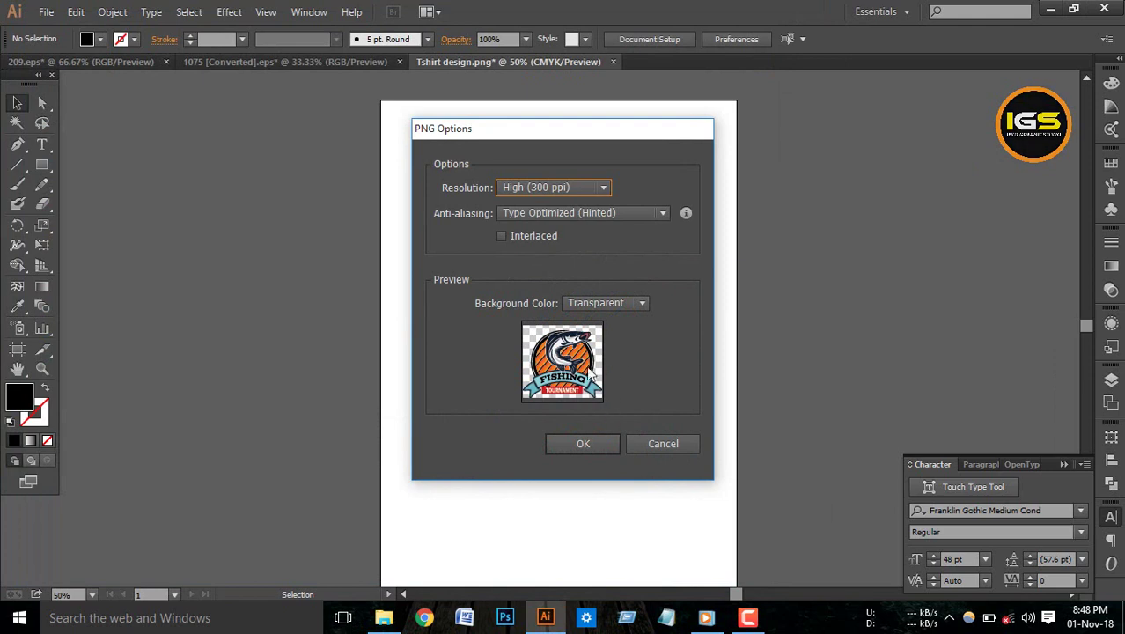
# Confirm the PNG options with a transparent background and High (300 ppi) resolution.
pyautogui.click(623, 304)
pyautogui.click(599, 326)
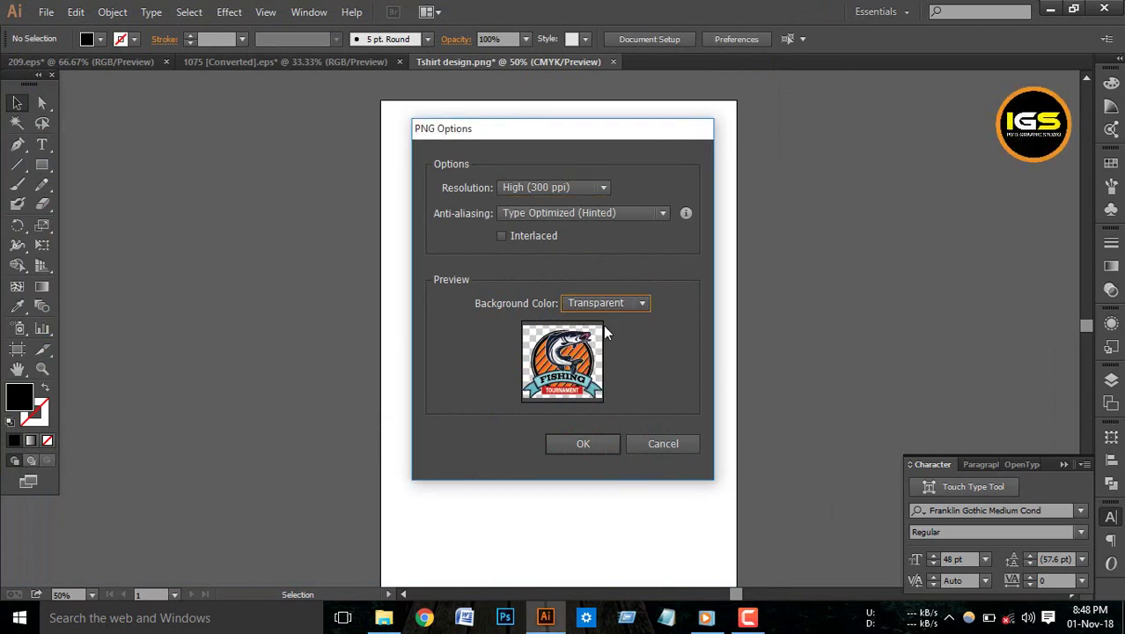
pyautogui.click(603, 183)
pyautogui.click(572, 237)
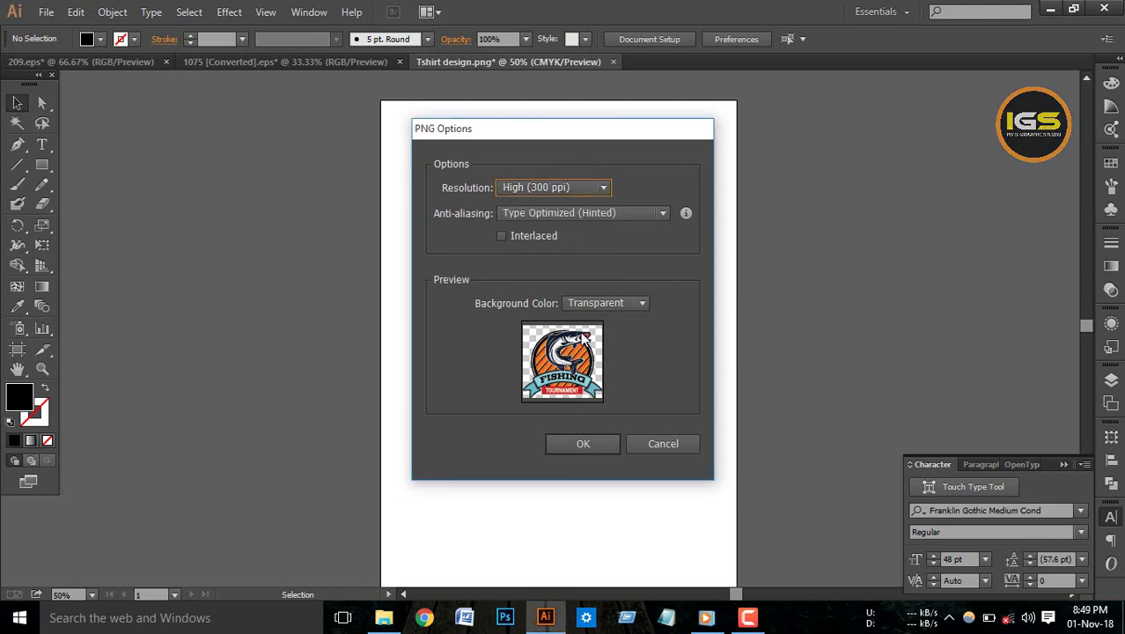
pyautogui.click(587, 443)
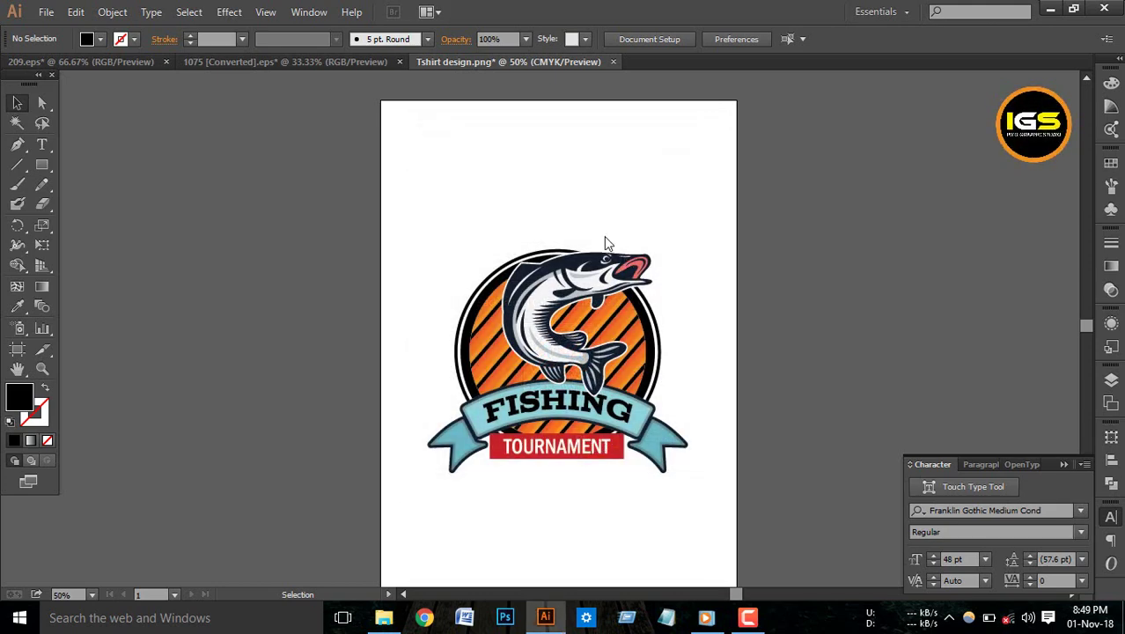